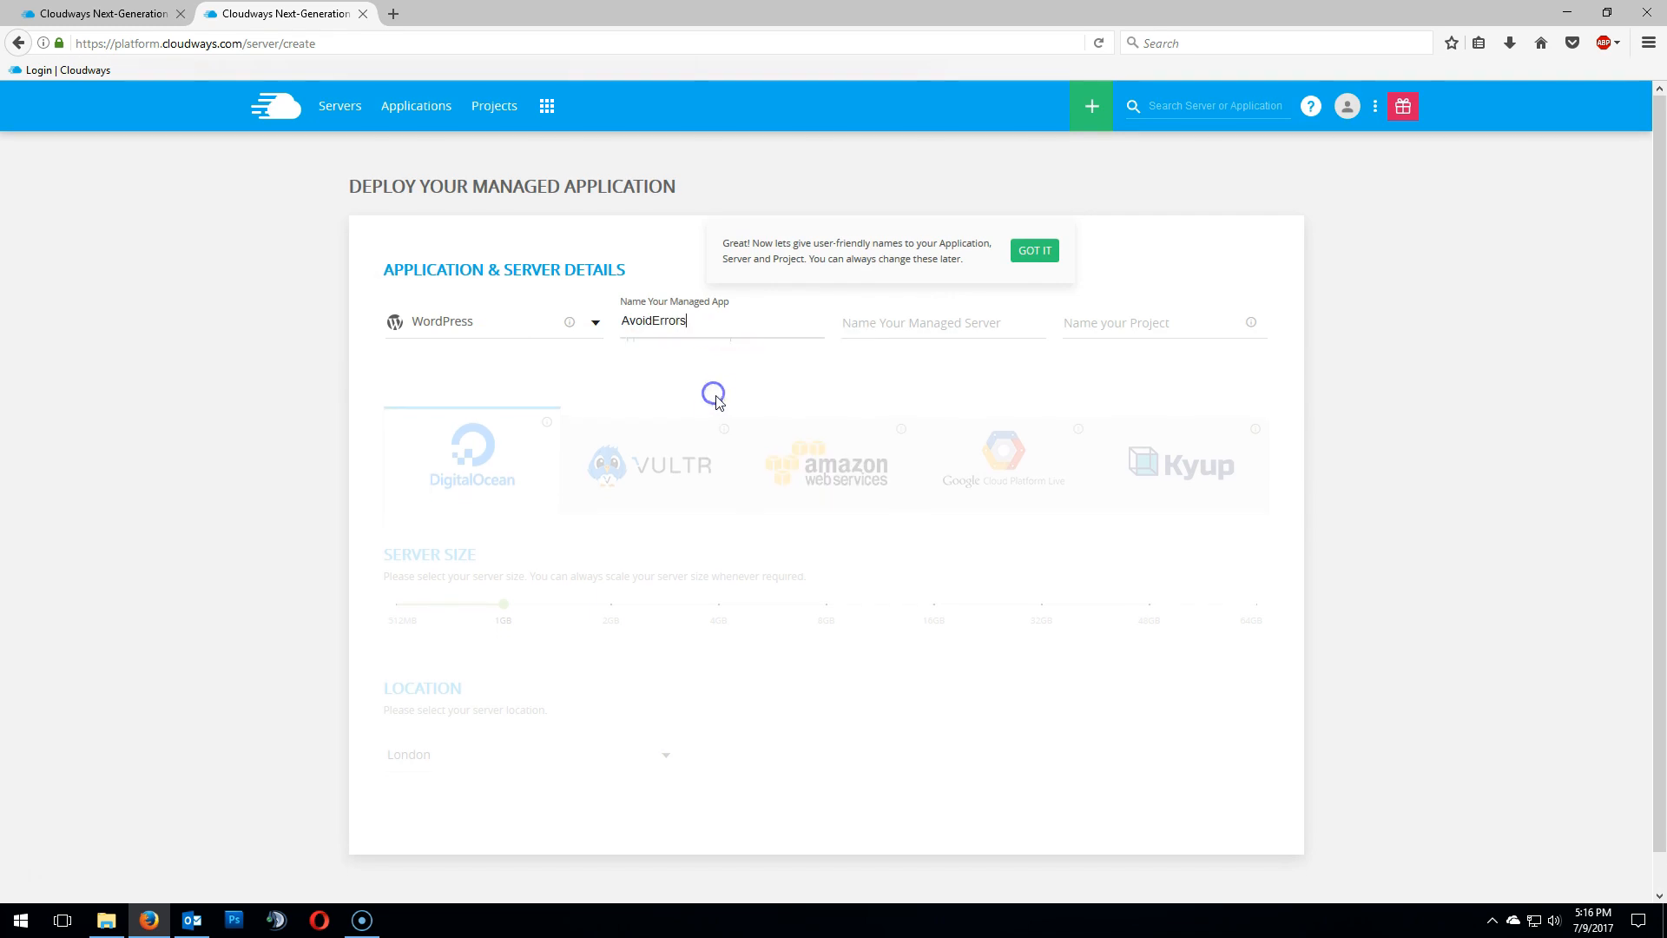
- Paste AvoidErrors as both the managed server name and the project name
right_click(887, 323)
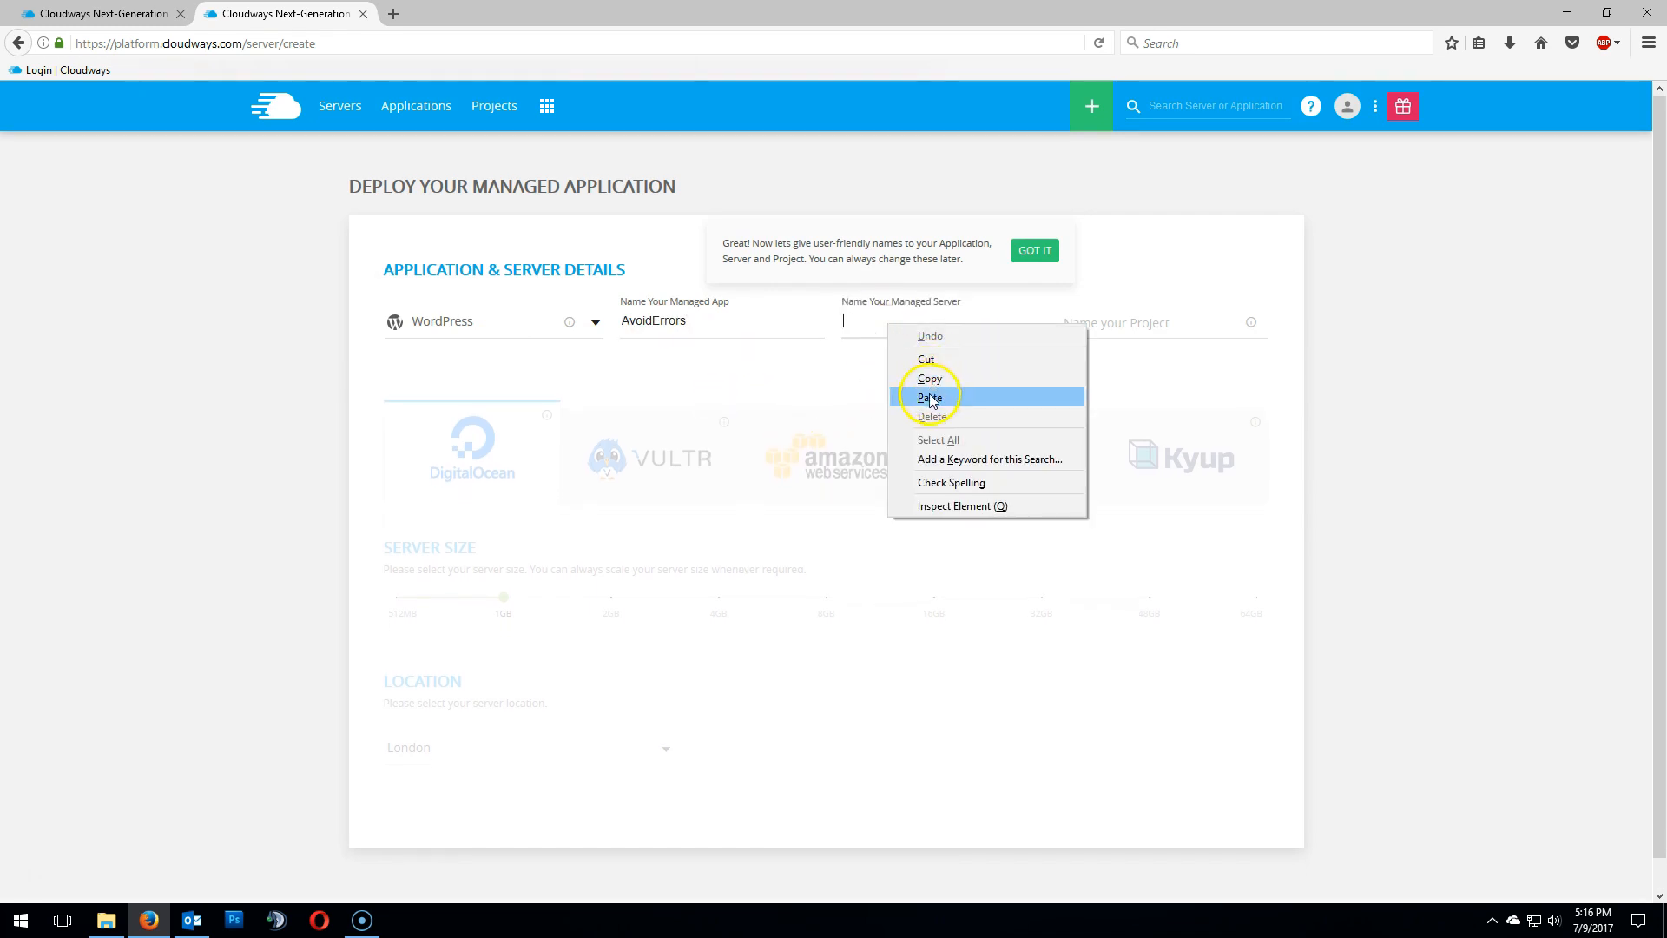
left_click(929, 396)
right_click(1112, 323)
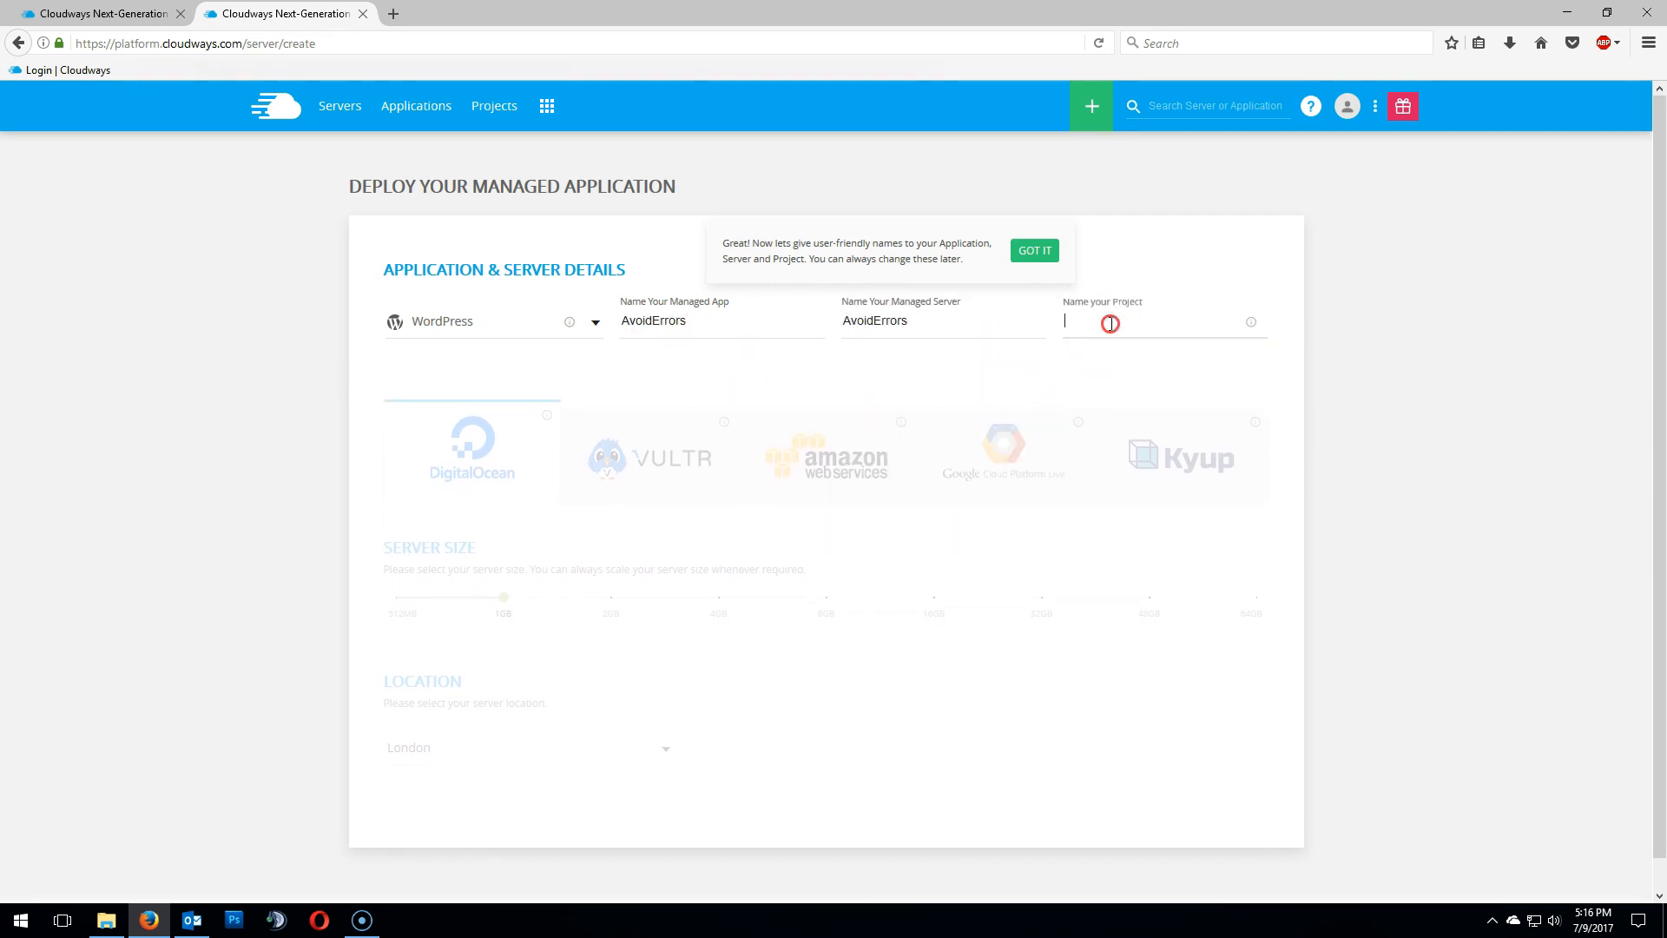
left_click(1152, 398)
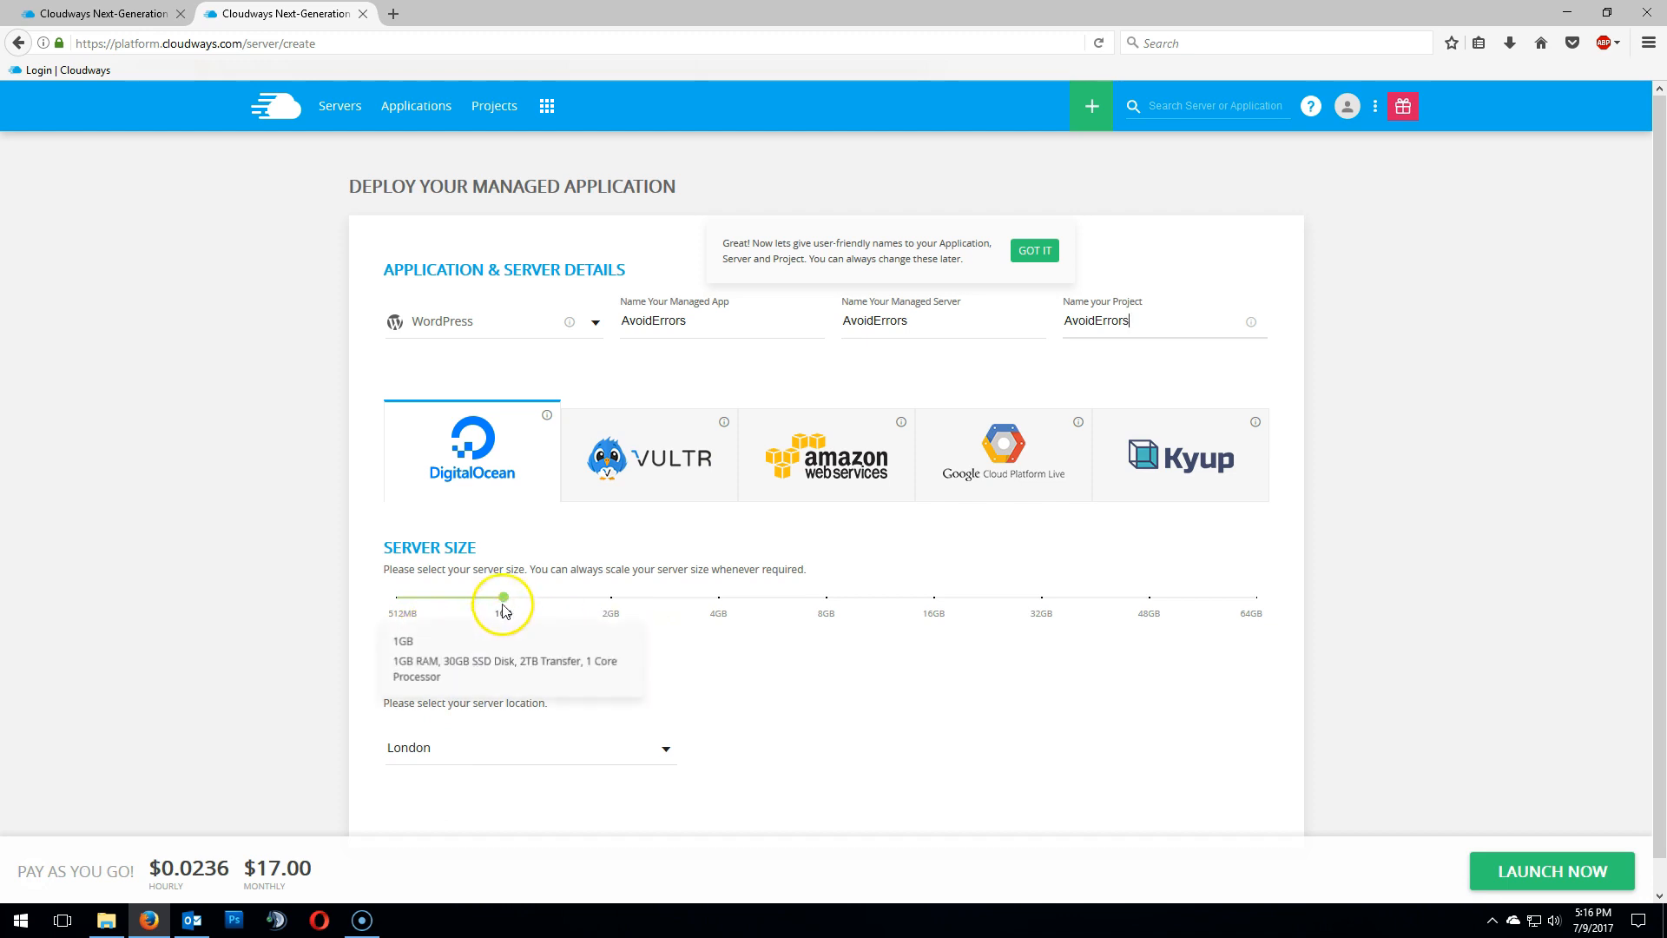
- Set the server size to 512MB and the server location to New York
left_click_drag(503, 597, 400, 598)
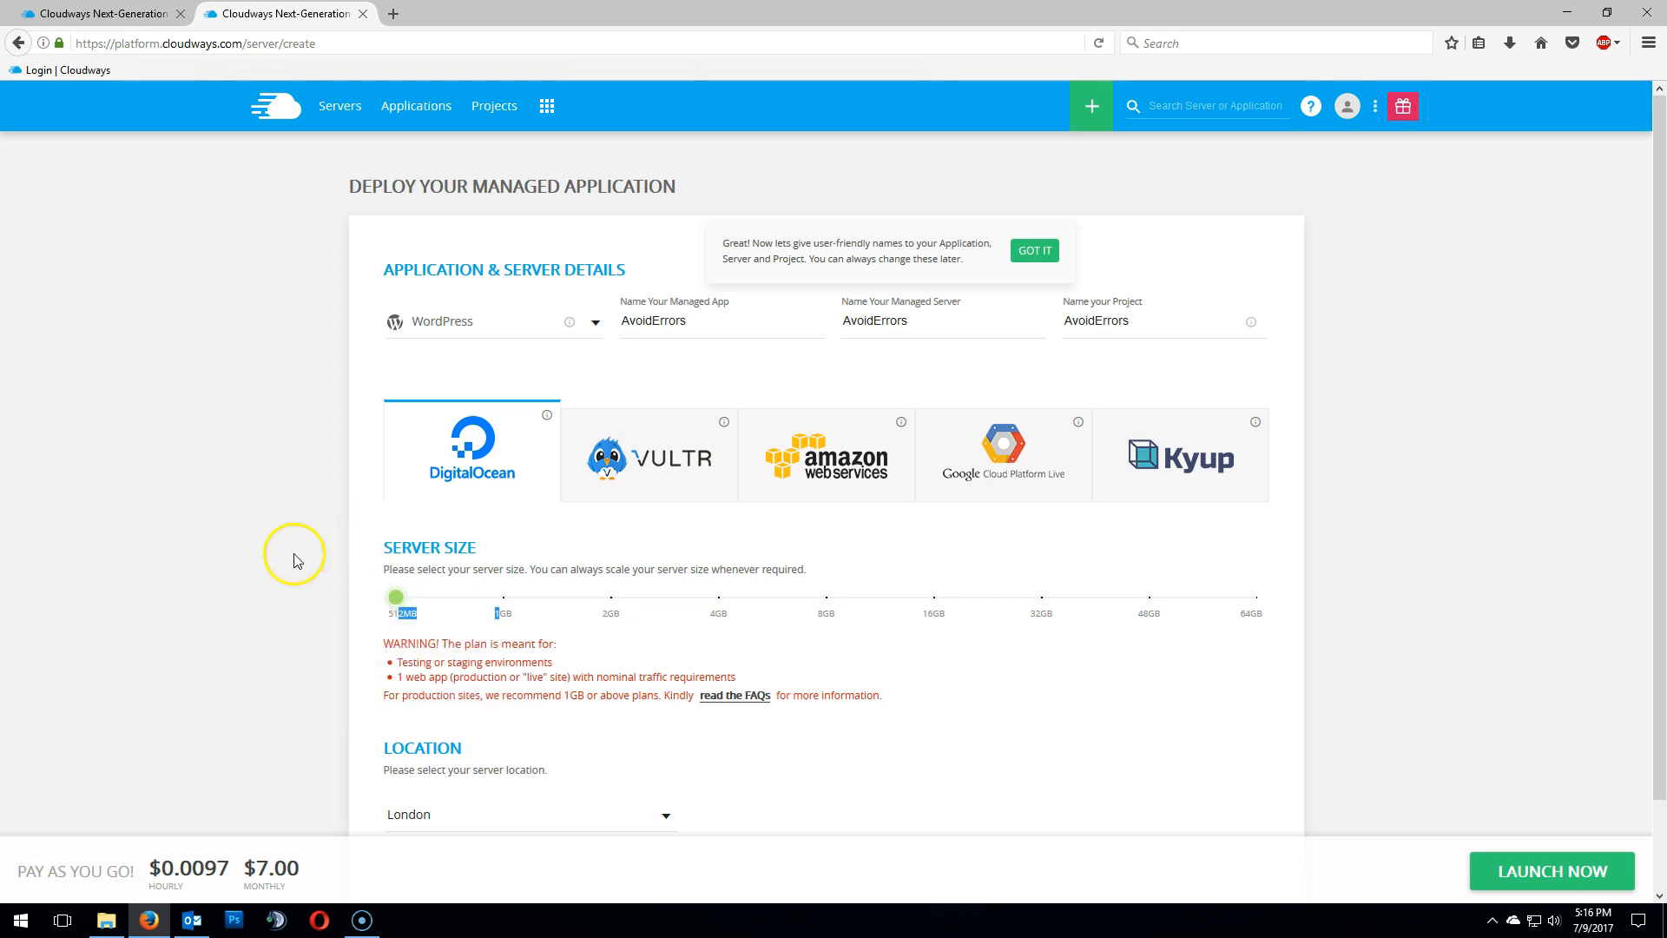
left_click(365, 702)
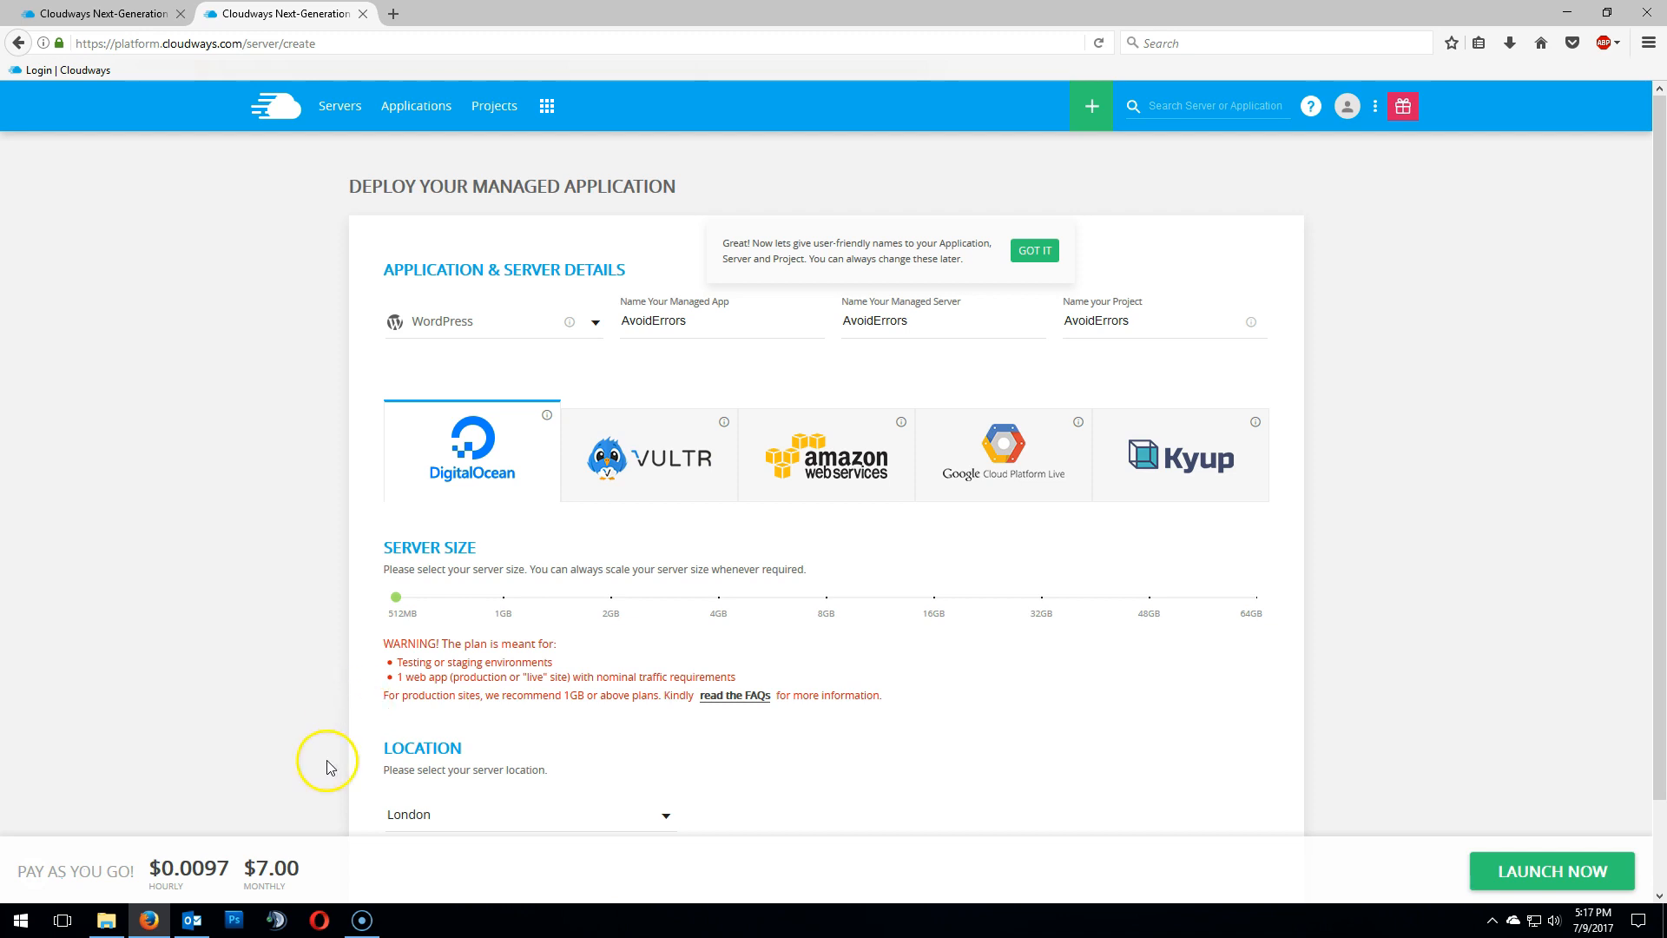
left_click(665, 821)
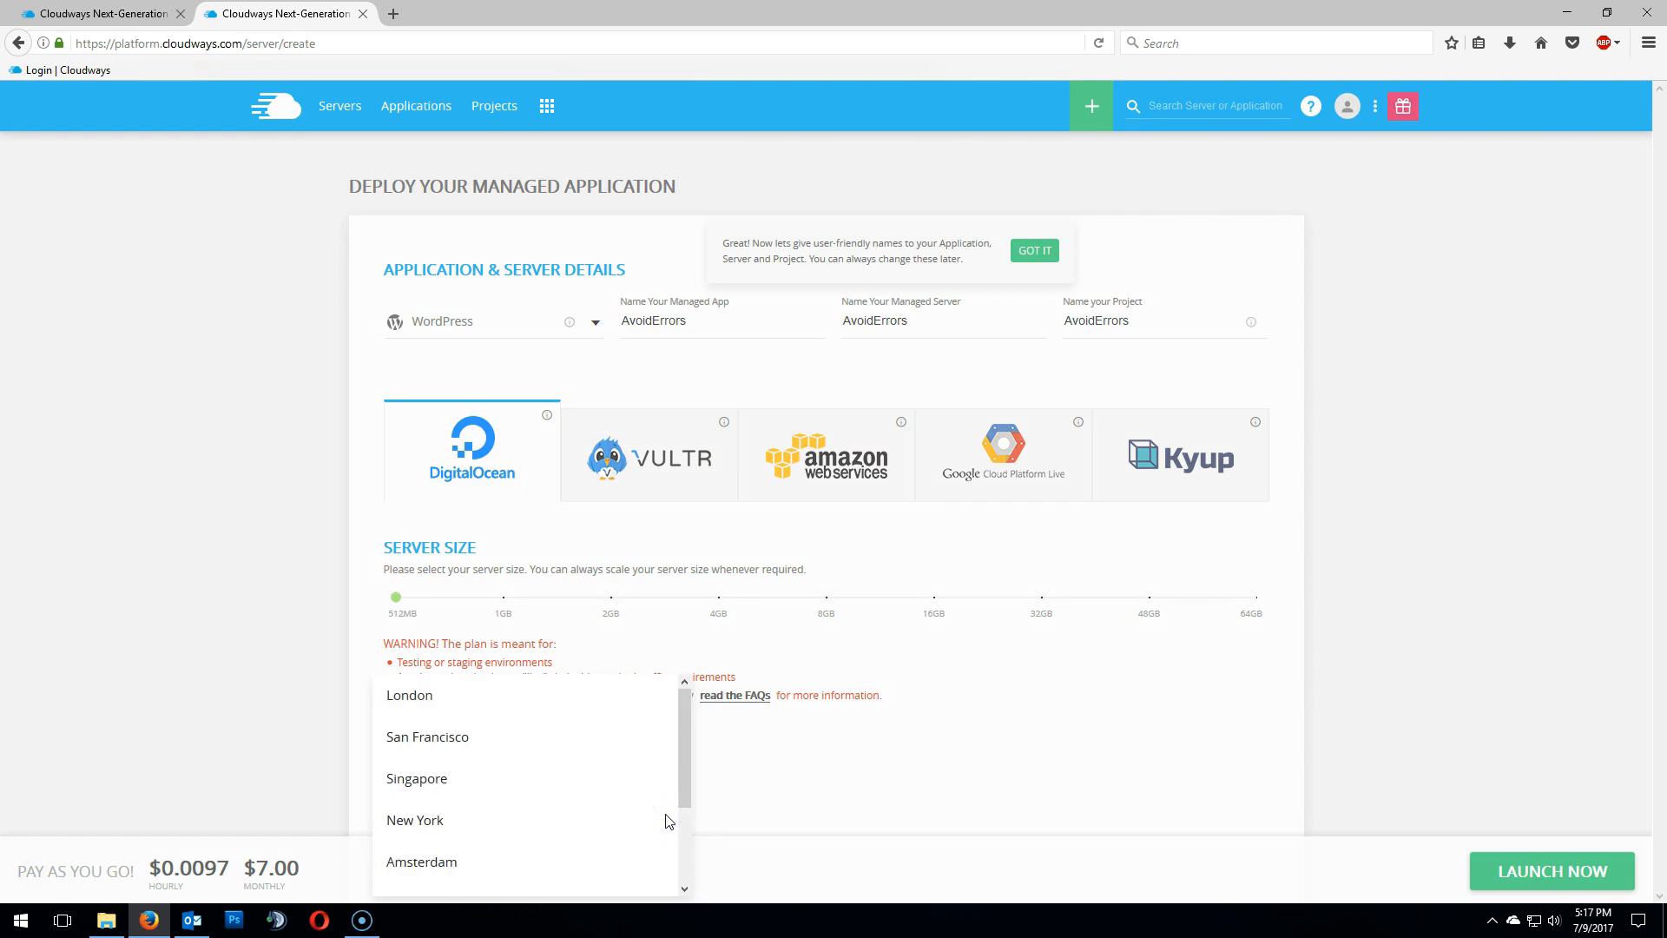
left_click(451, 821)
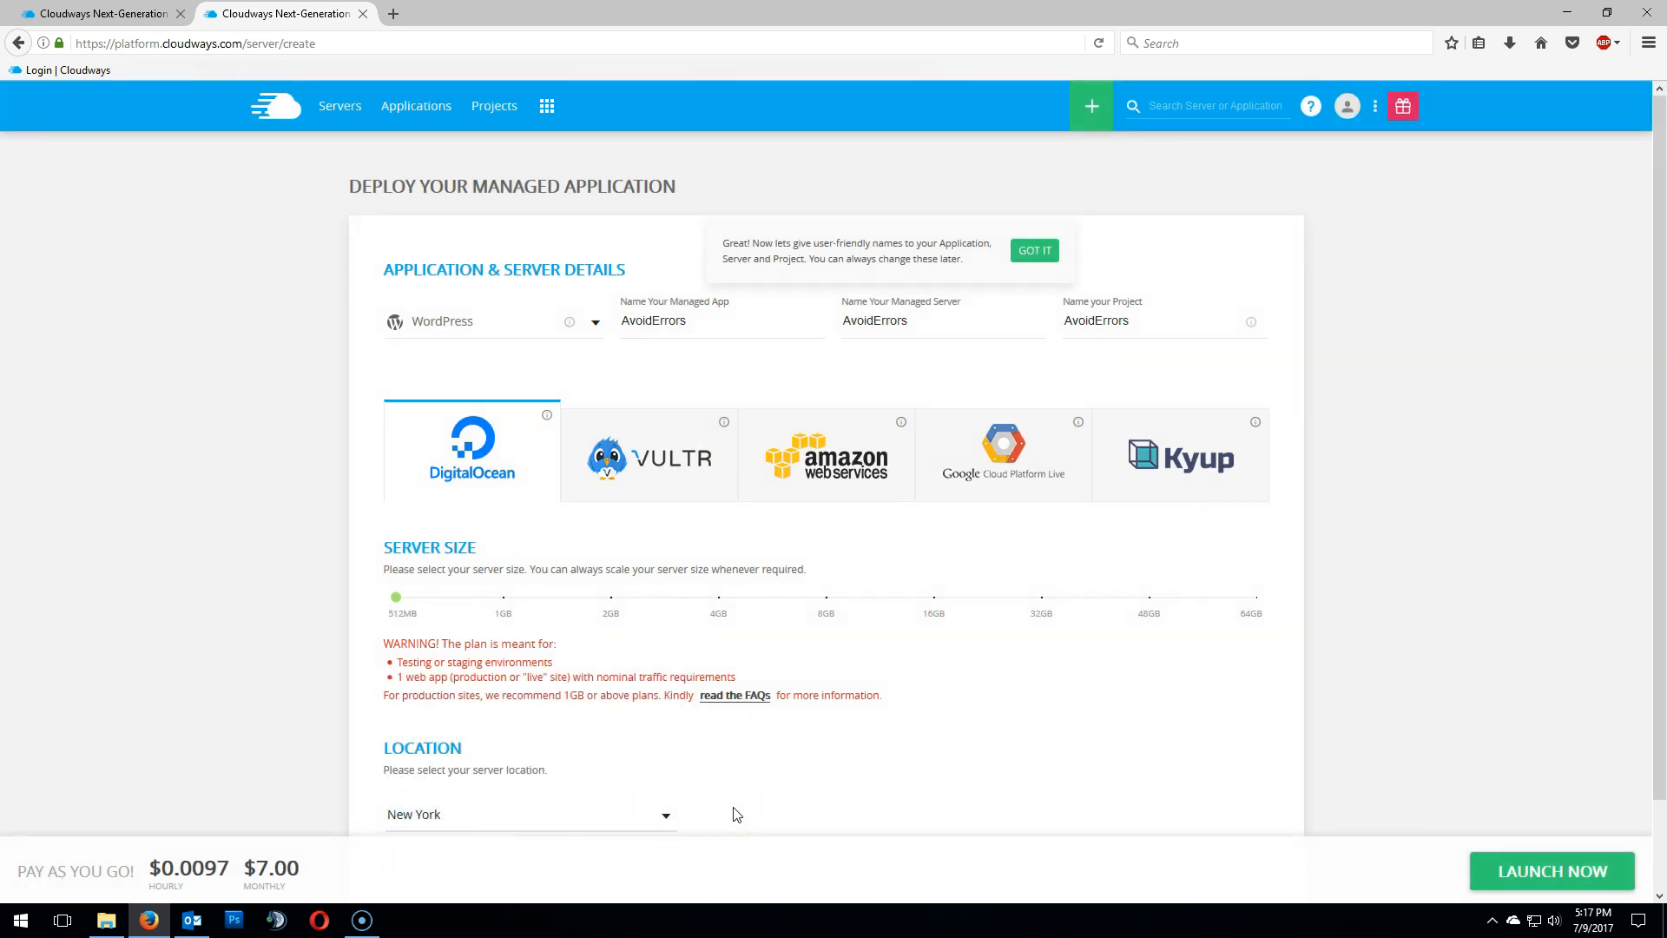
- Launch the server and open the AvoidErrors application installed on it
left_click(1483, 875)
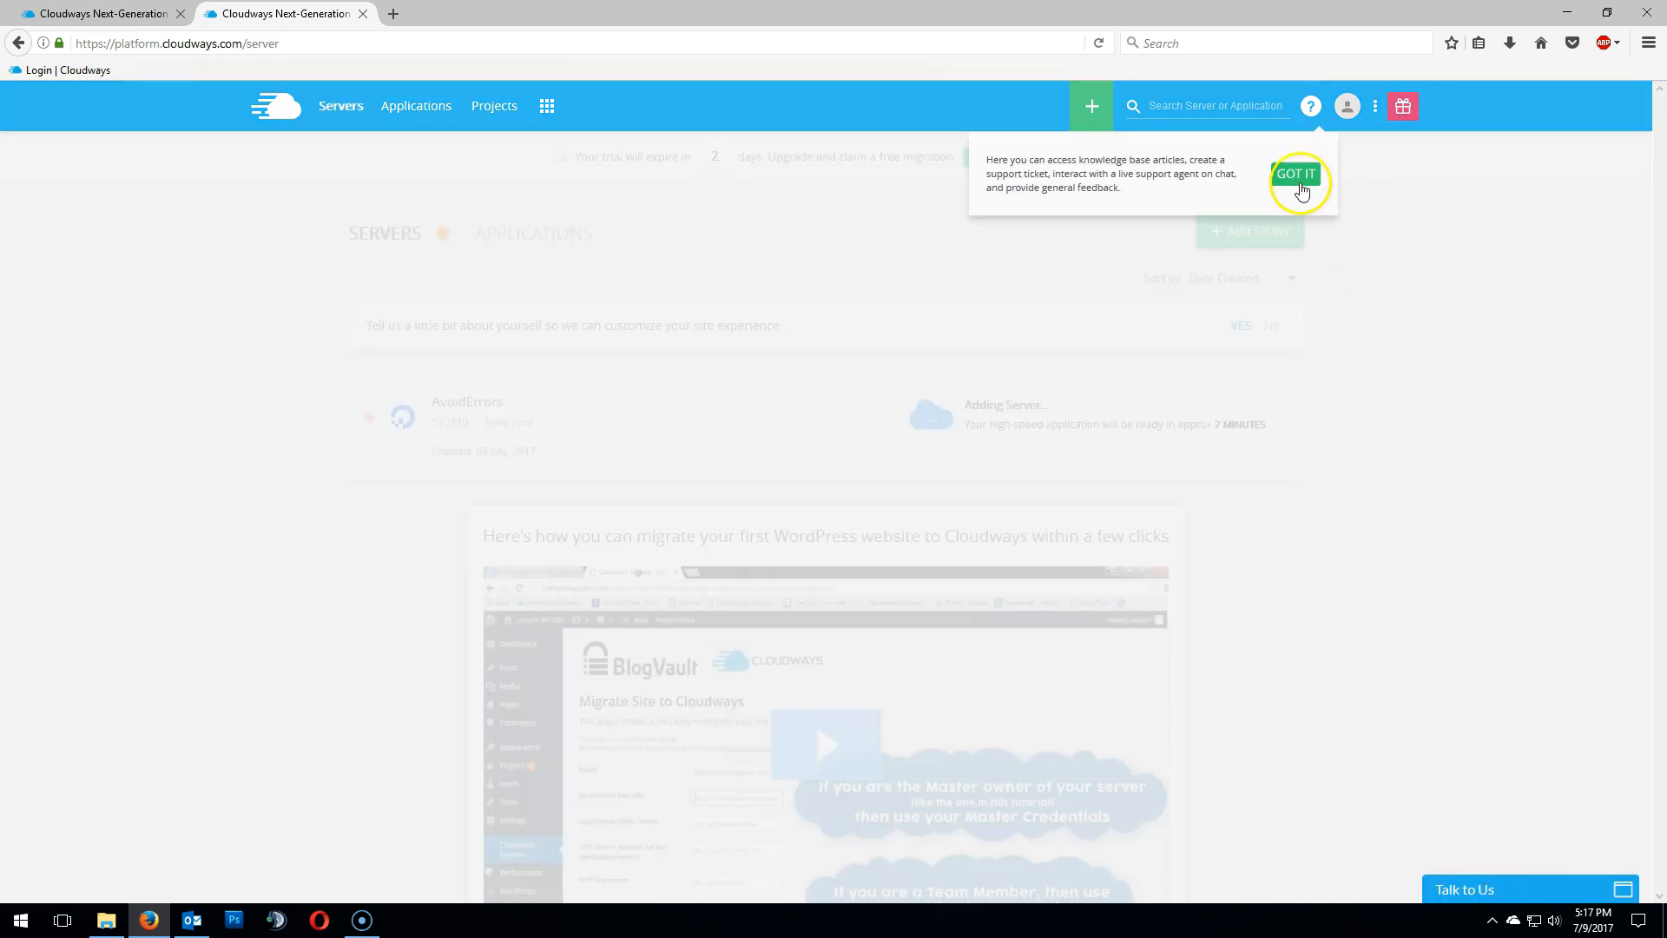
left_click(1296, 174)
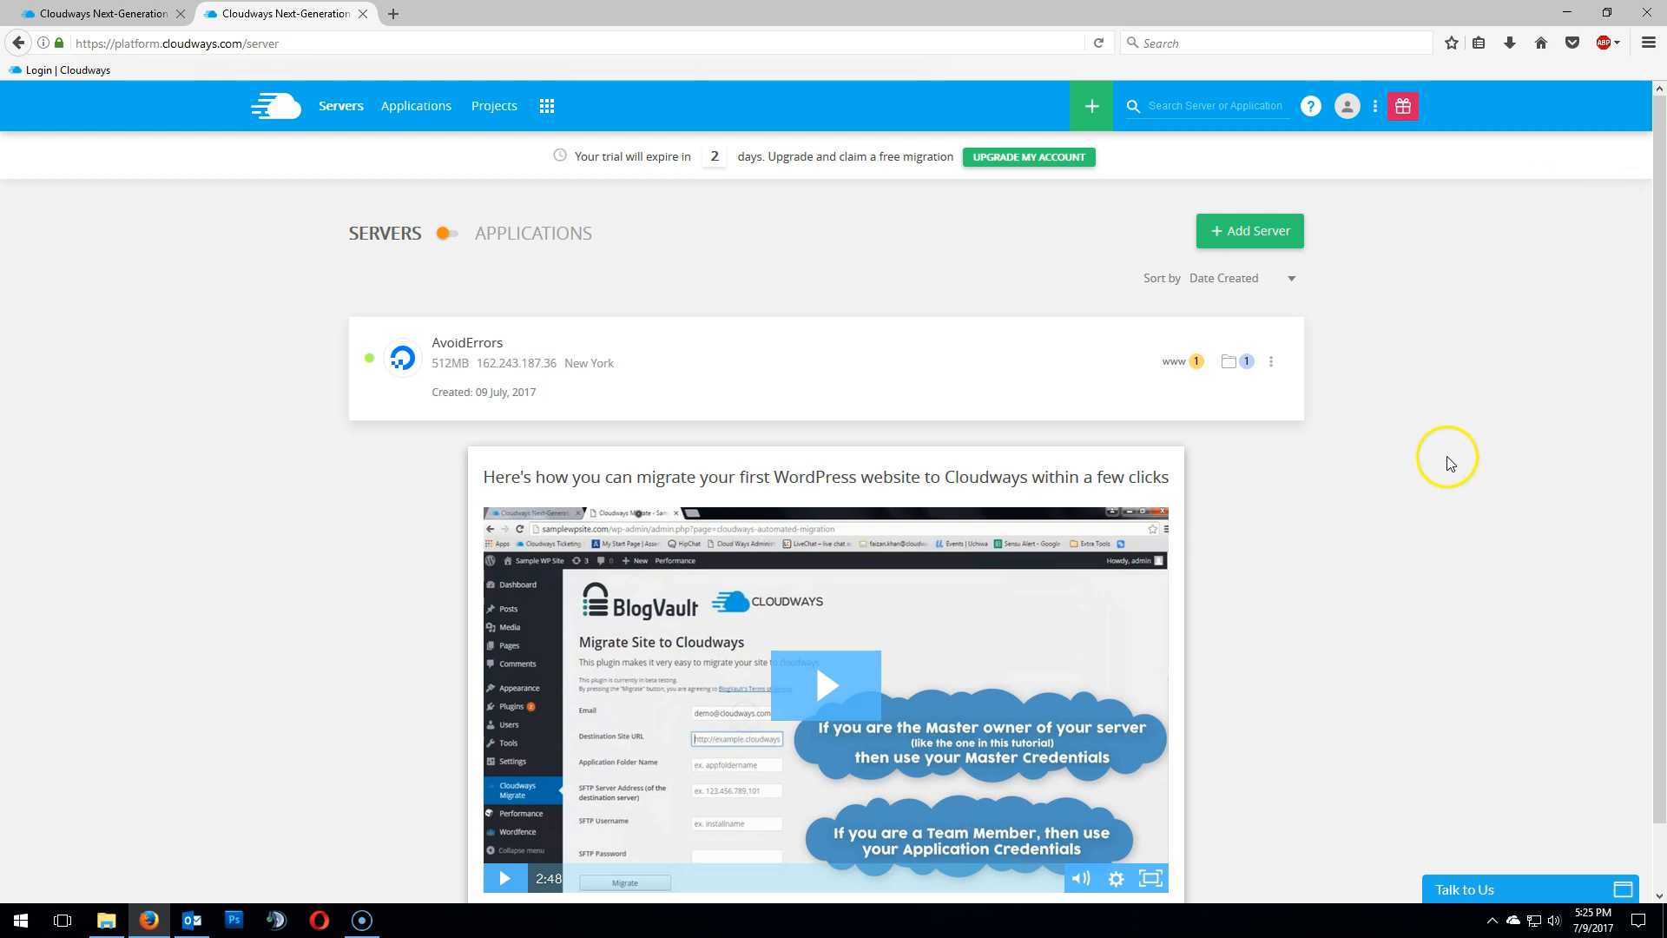
left_click(1177, 363)
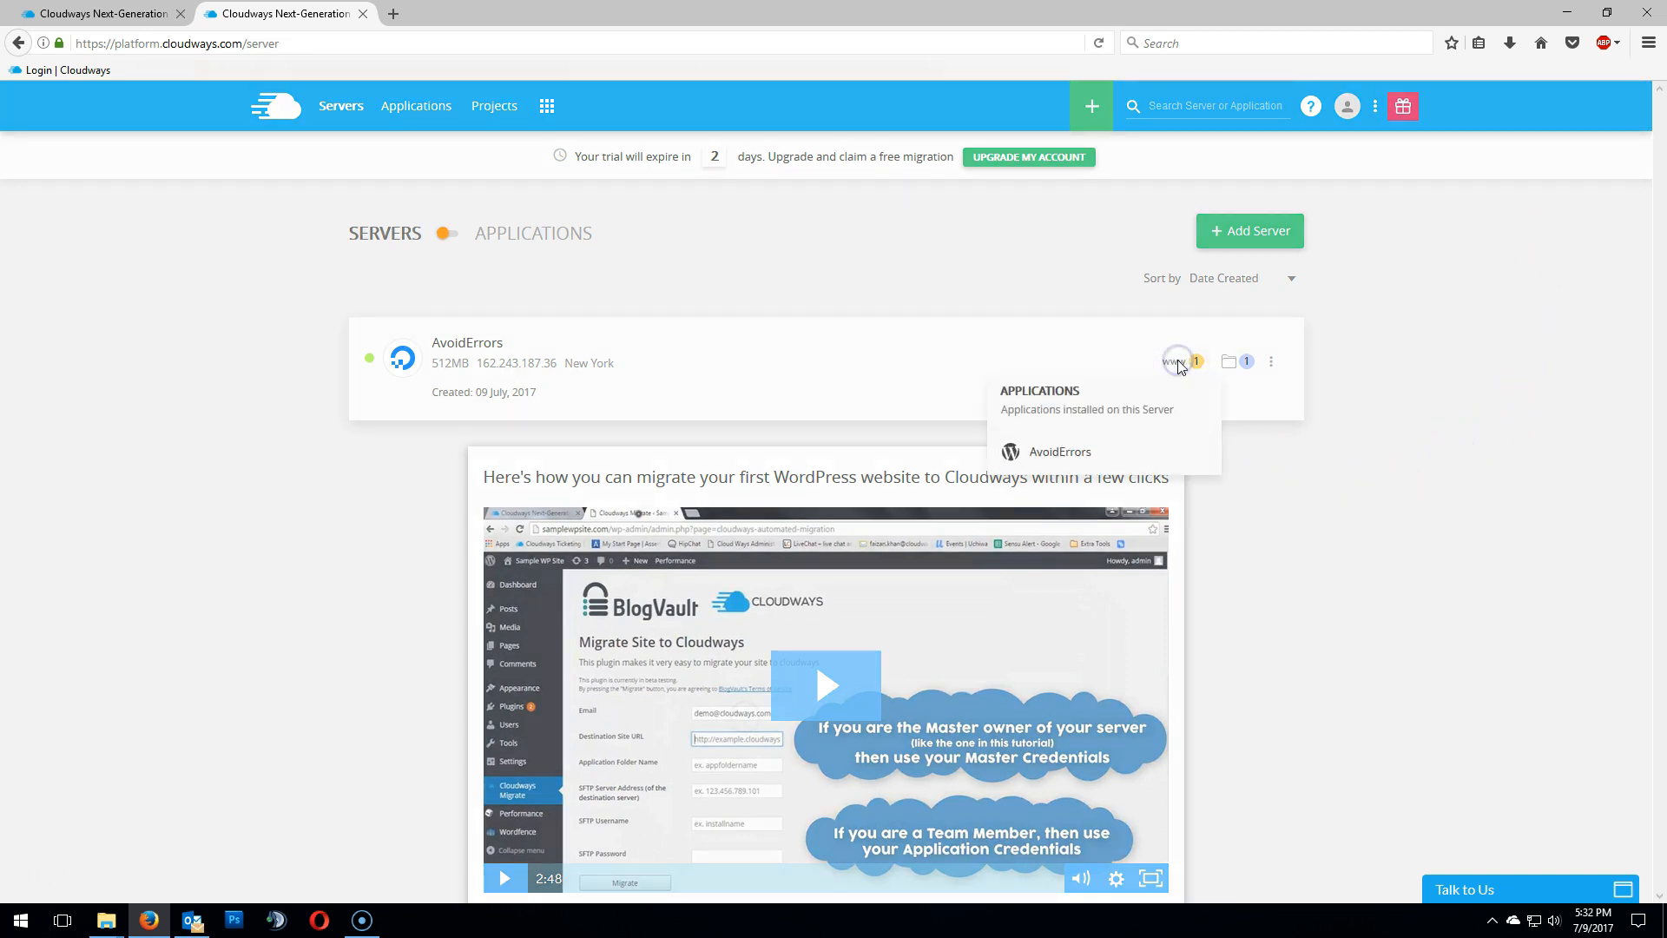
left_click(1065, 452)
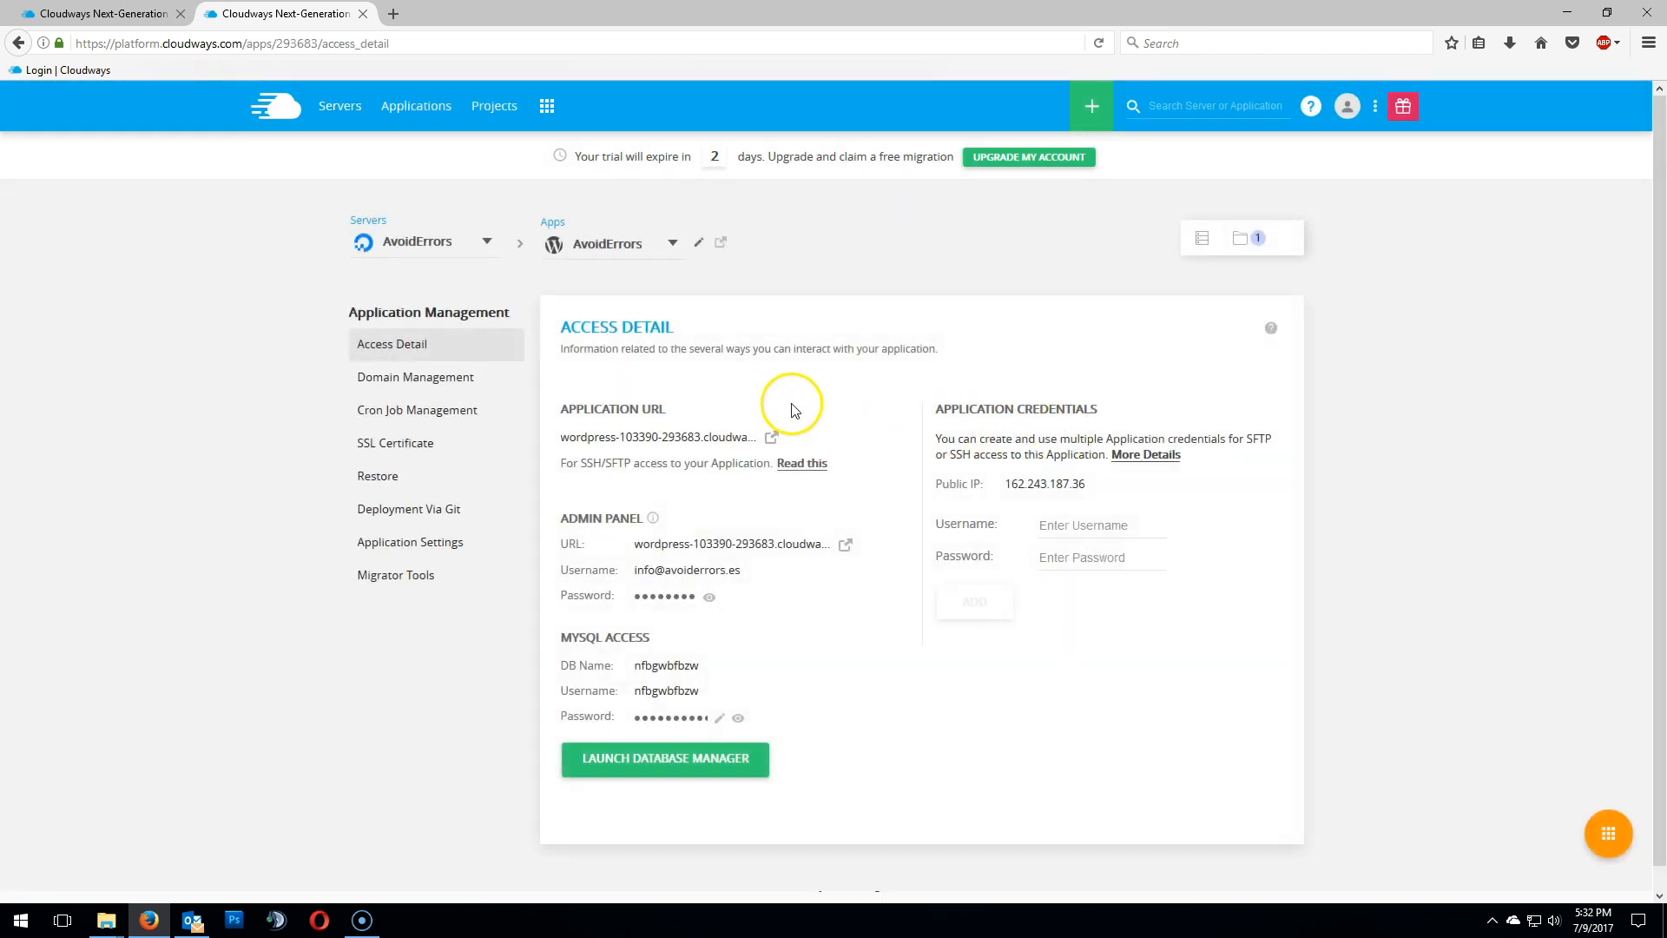
- Open the application URL and scroll through the new WordPress site, then return to the access details
left_click(771, 436)
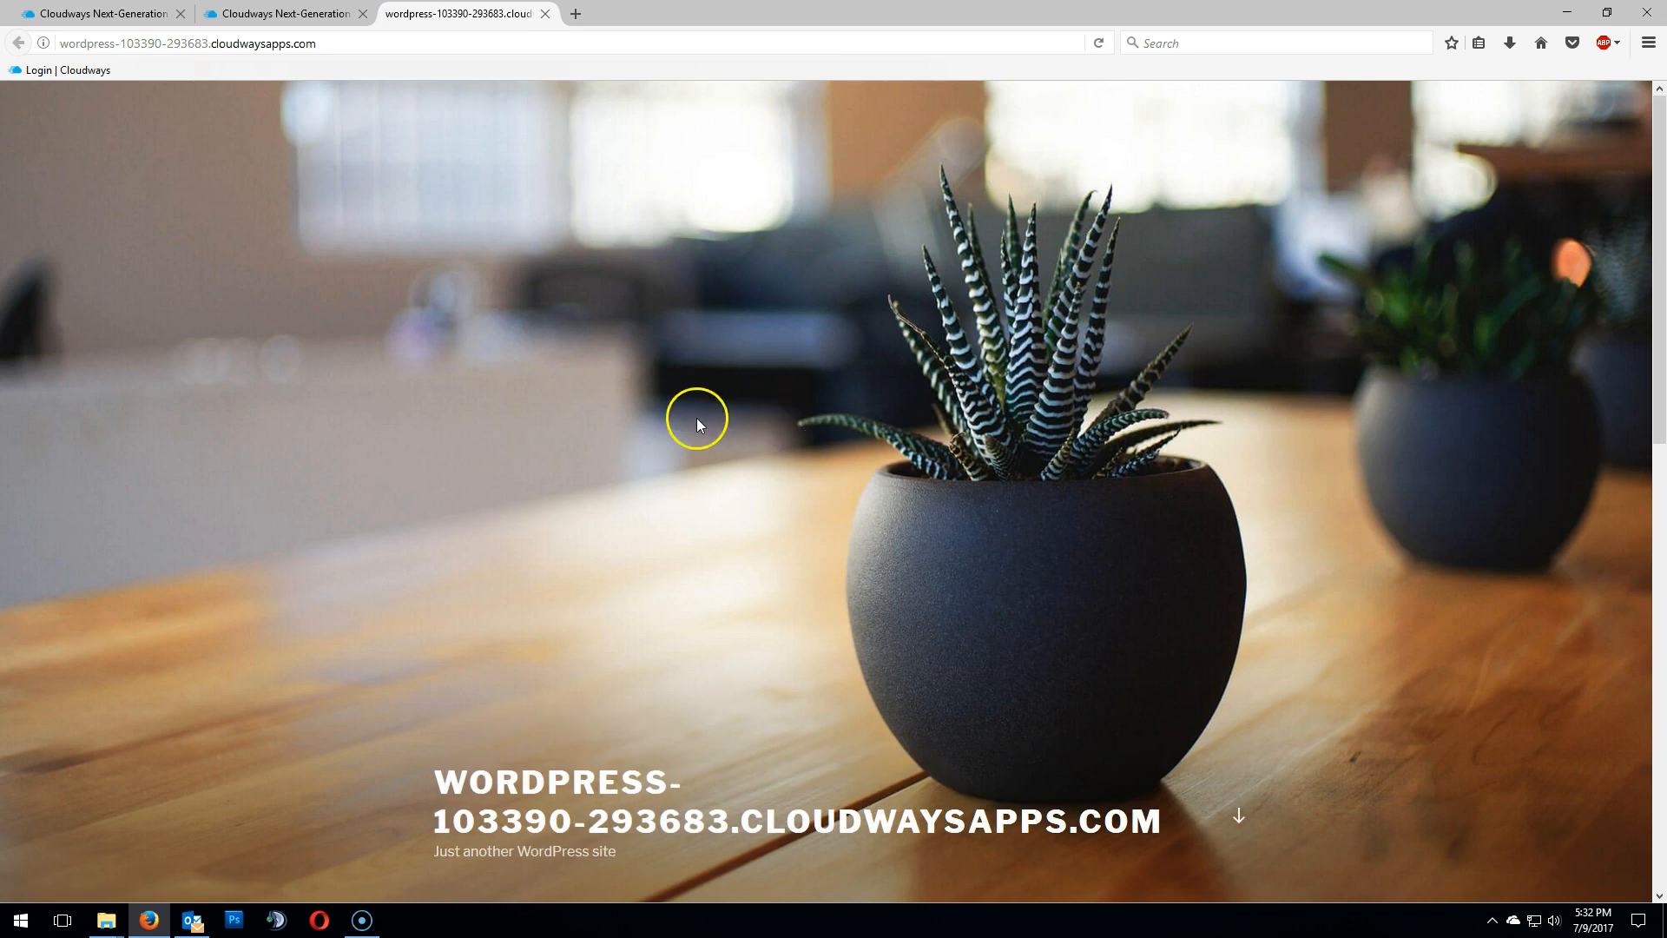
scroll(841, 490, "down", 10)
scroll(833, 484, "up", 10)
scroll(833, 510, "down", 10)
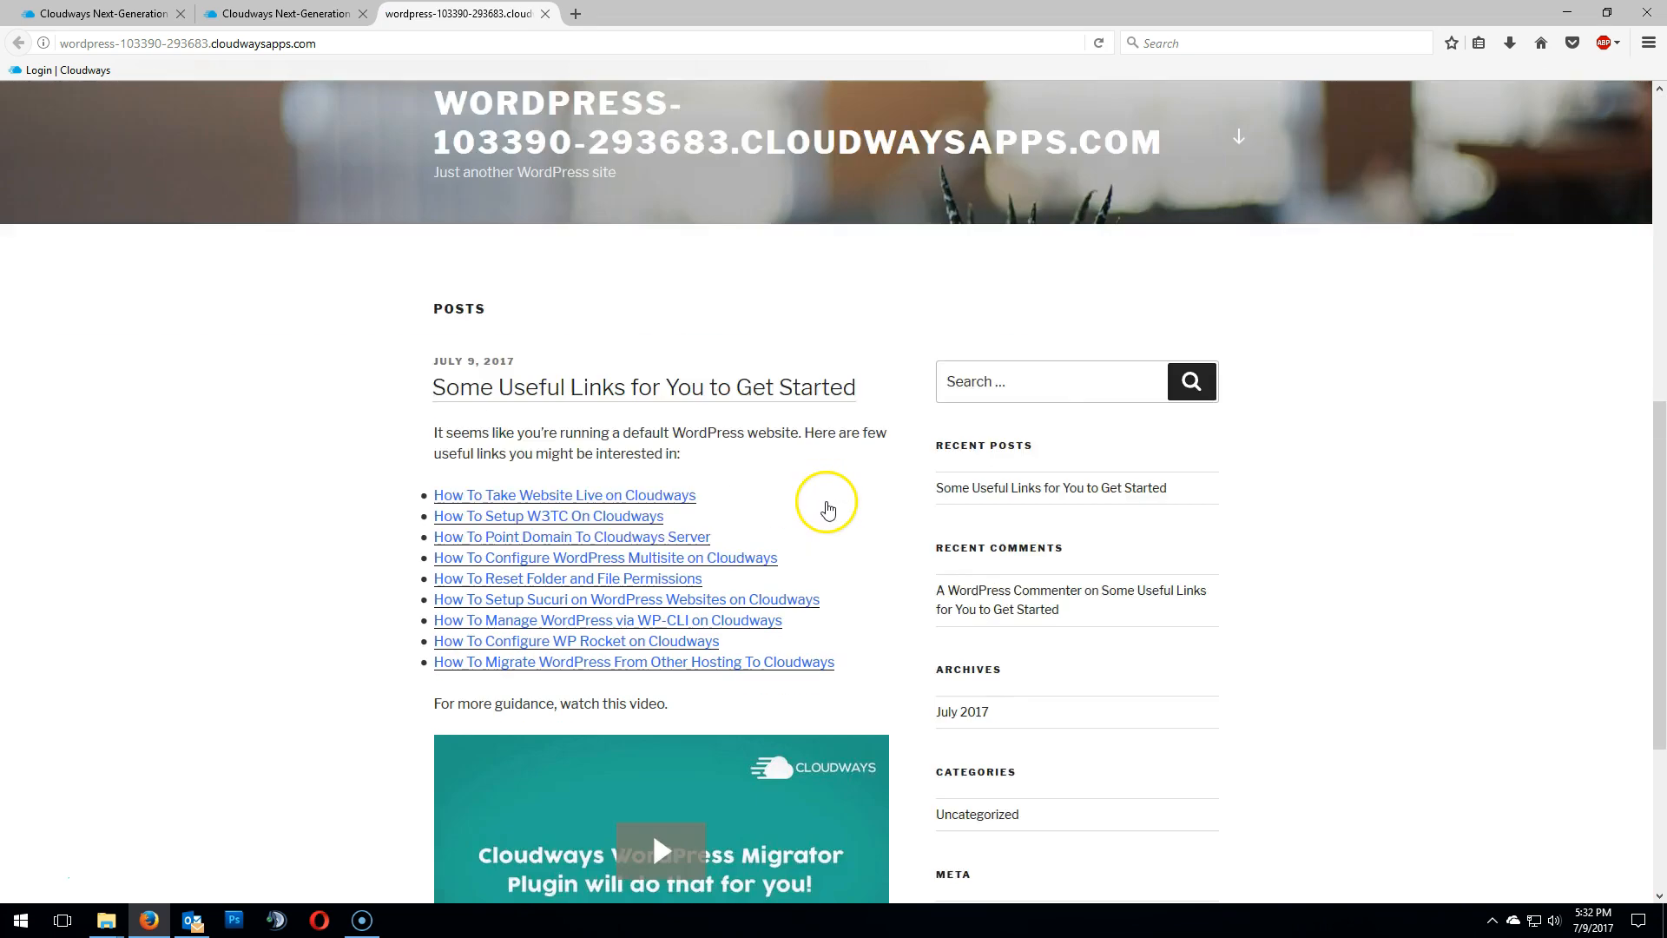
scroll(827, 508, "up", 10)
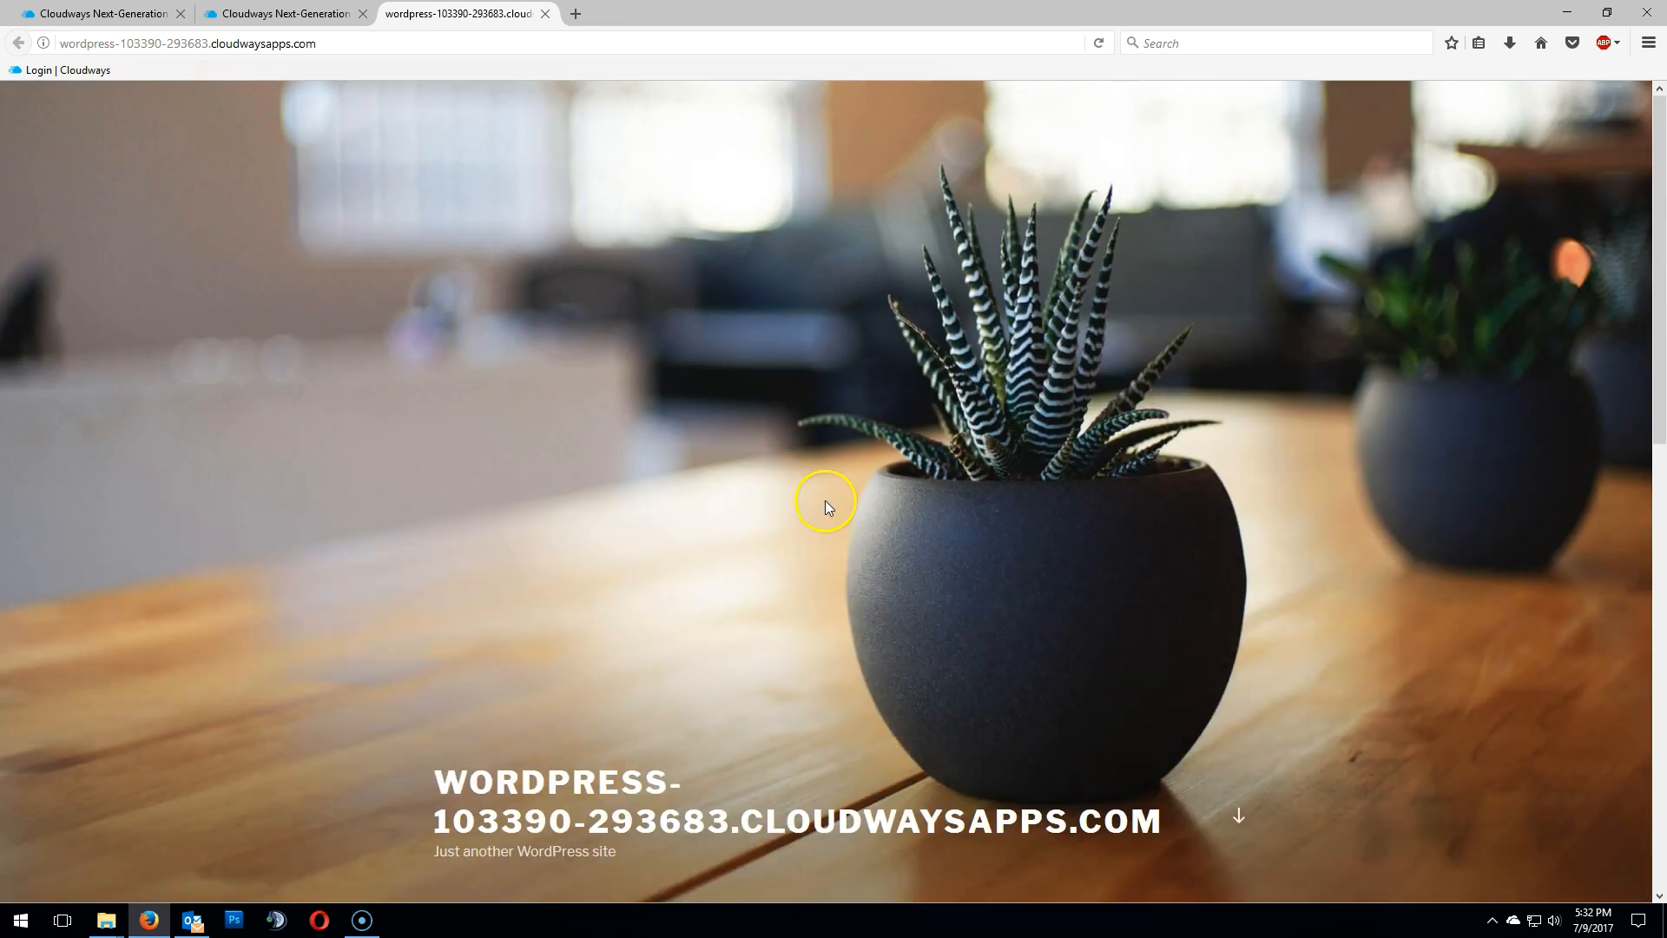
left_click(546, 14)
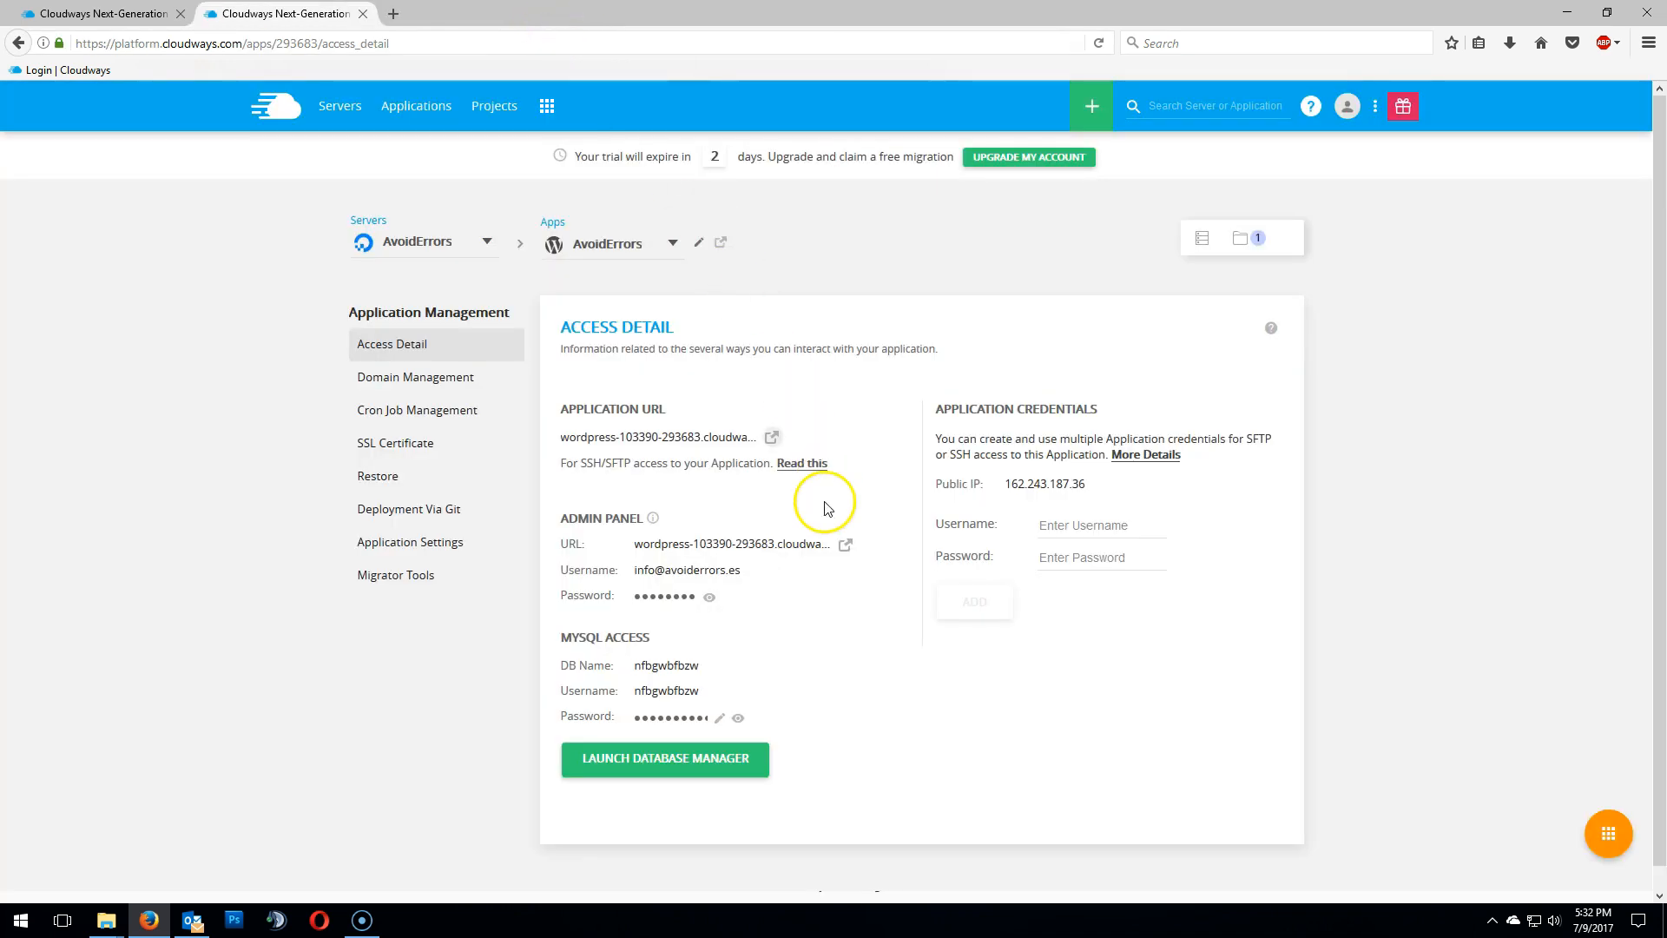
- Download the WordPress Migrator from the application's Migrator Tools and save the zip file
left_click(434, 582)
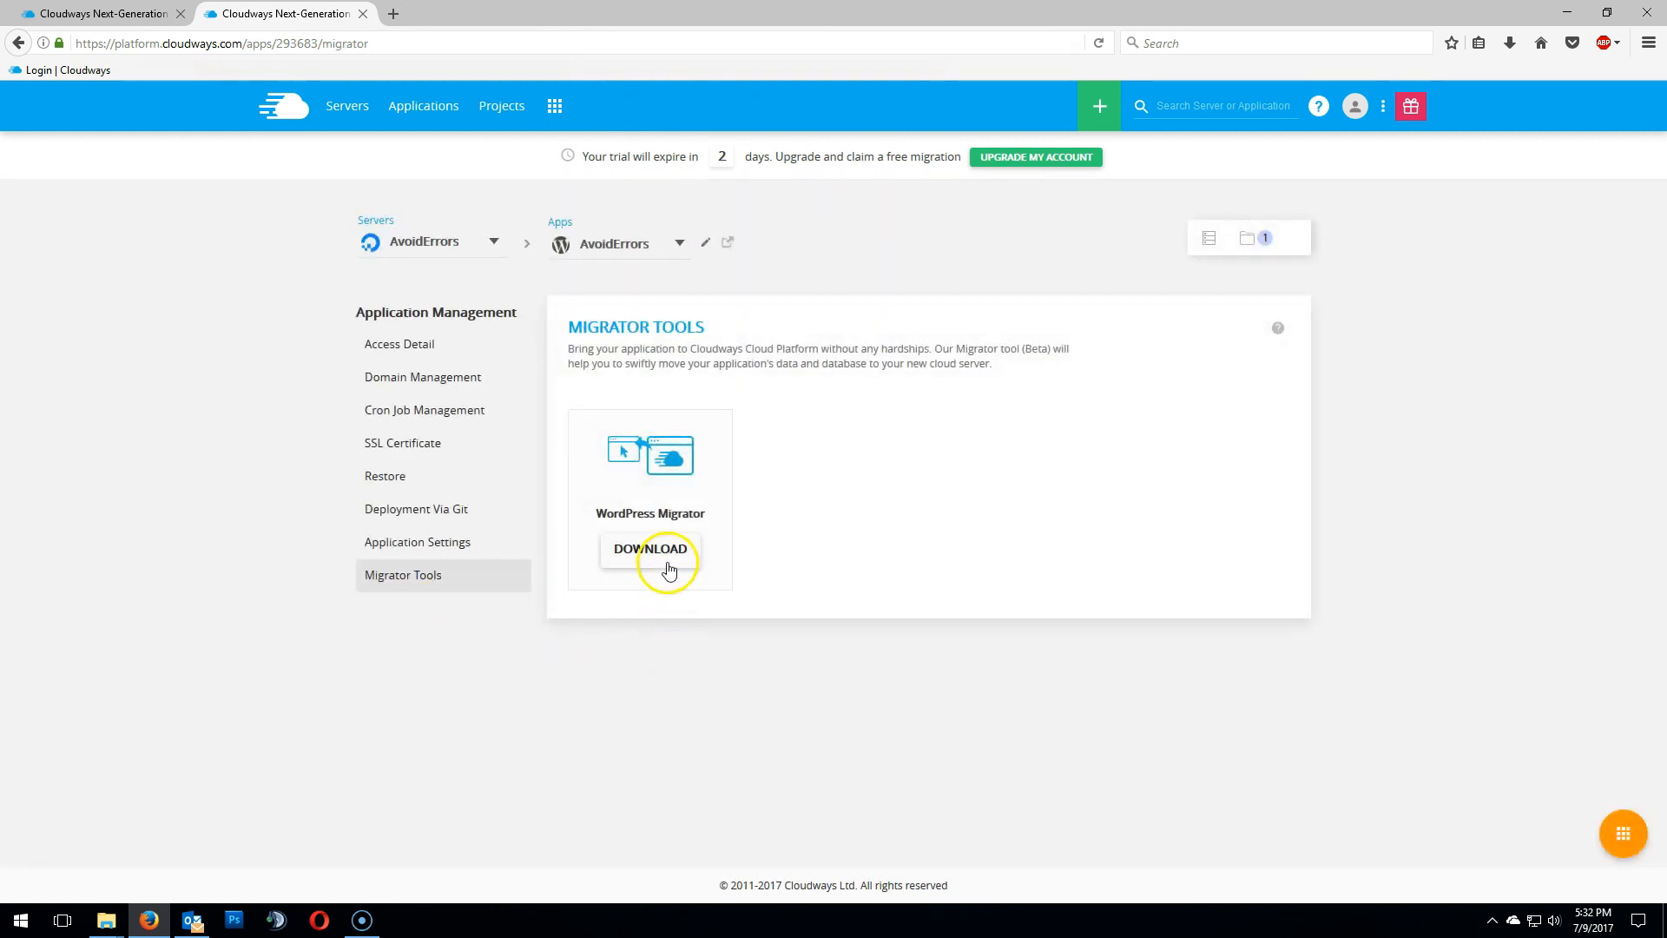
left_click(667, 555)
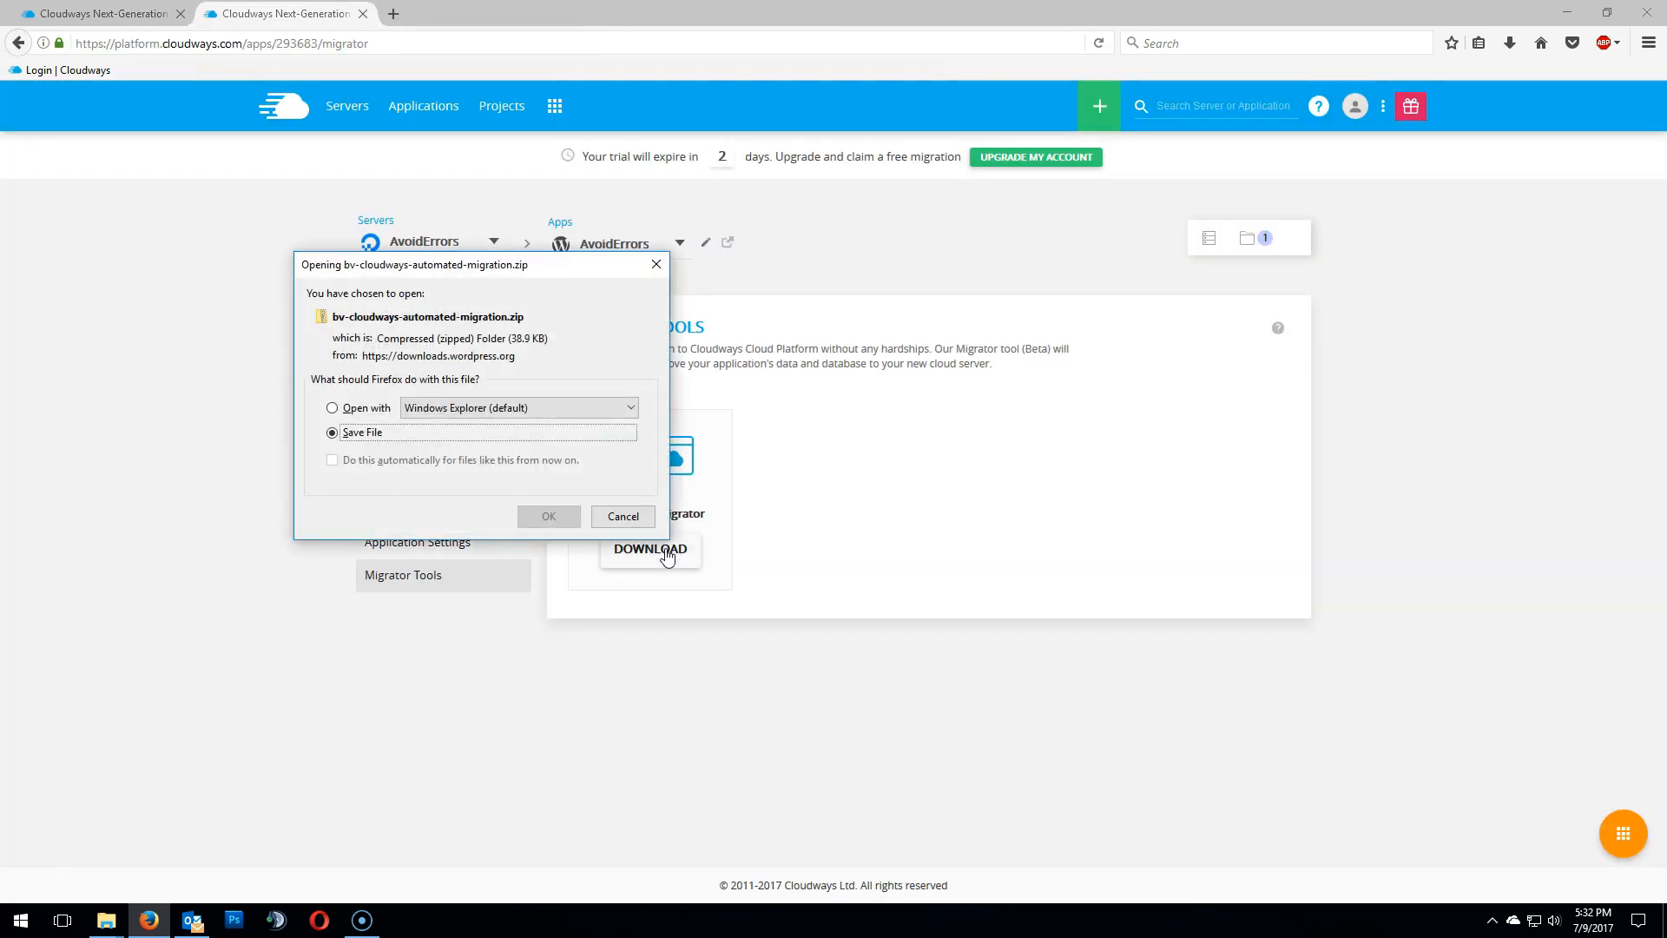
left_click(548, 516)
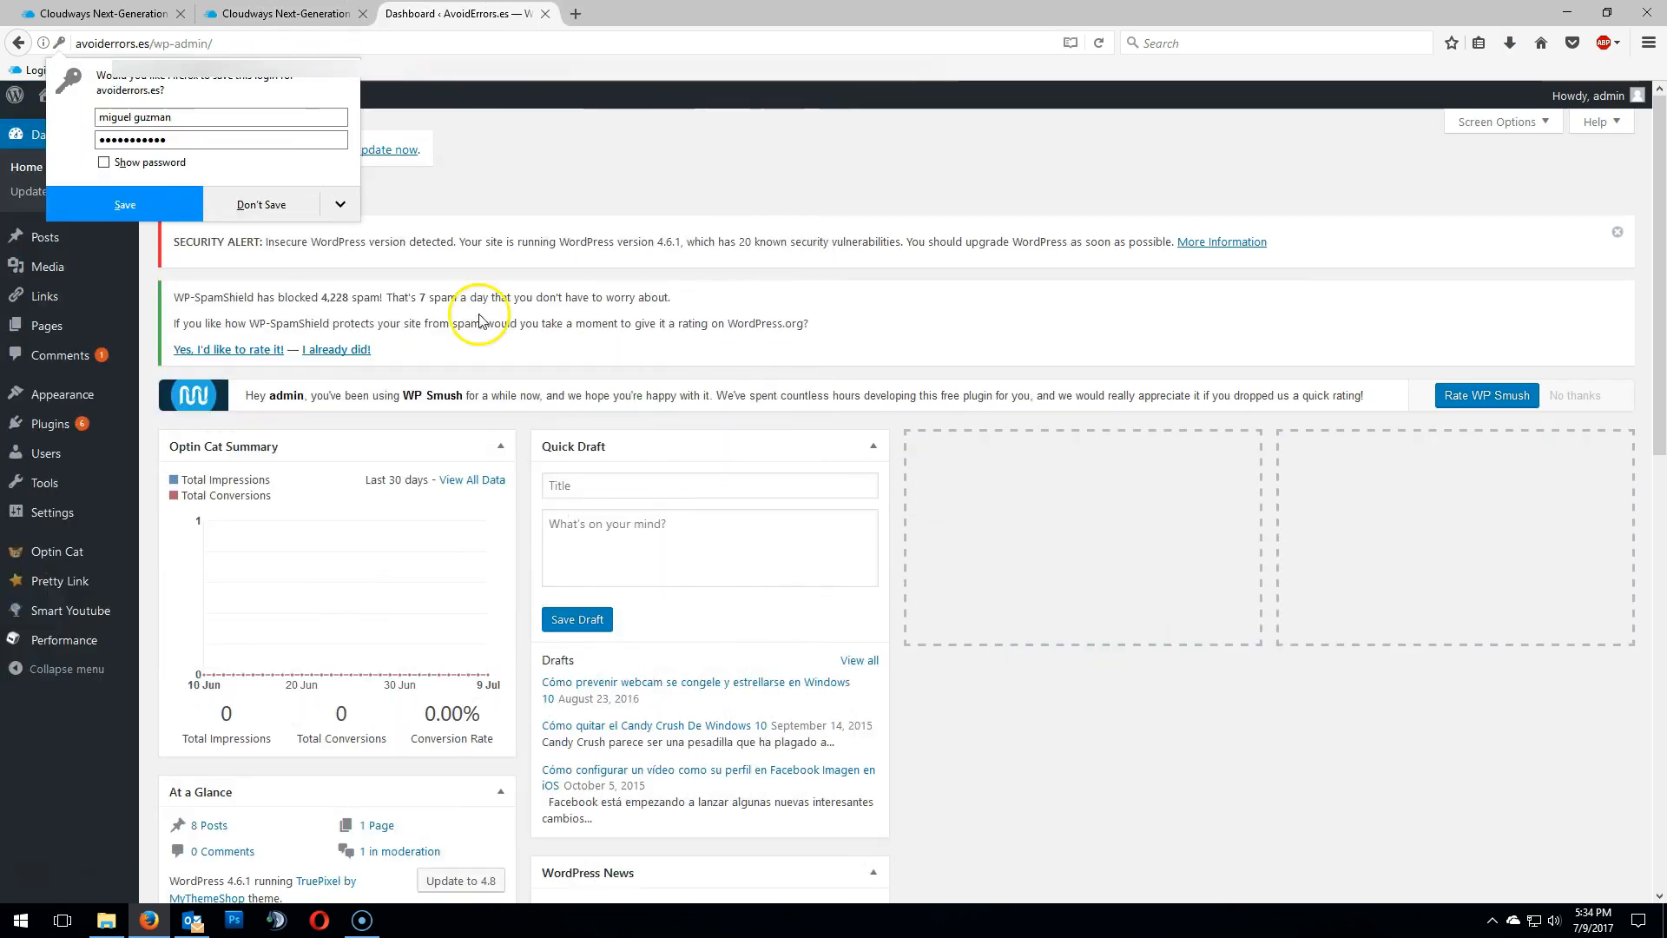
- Upload bv-cloudways-automated-migration.zip from Downloads as a new plugin on the old site, install and activate it
left_click(142, 194)
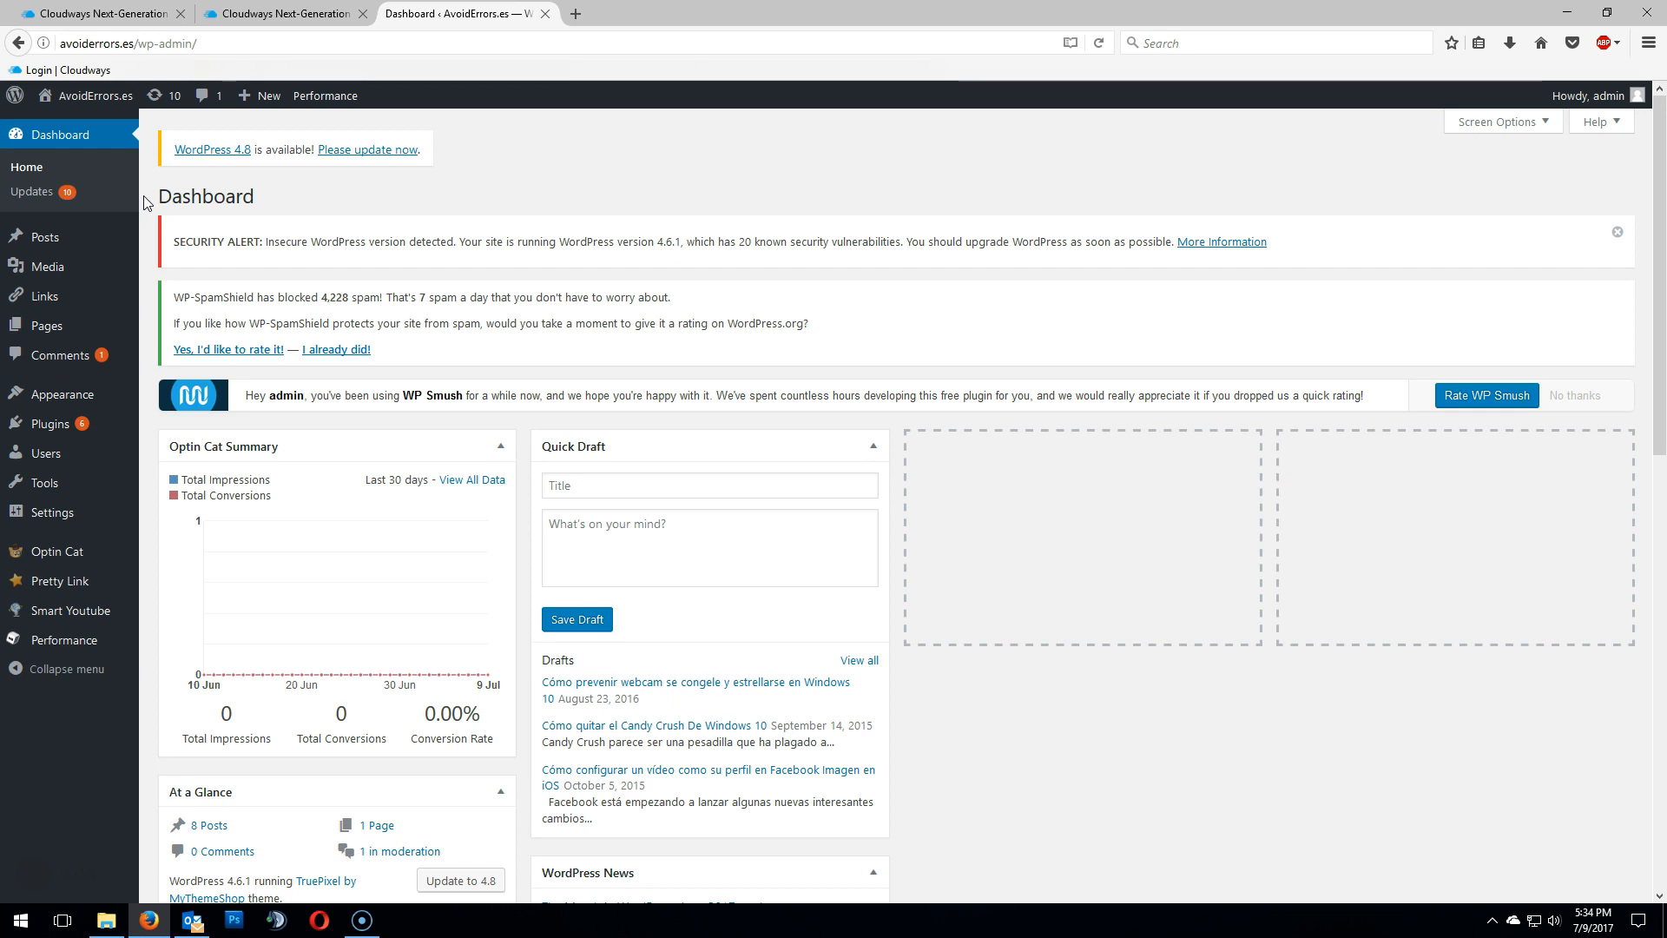
left_click(48, 423)
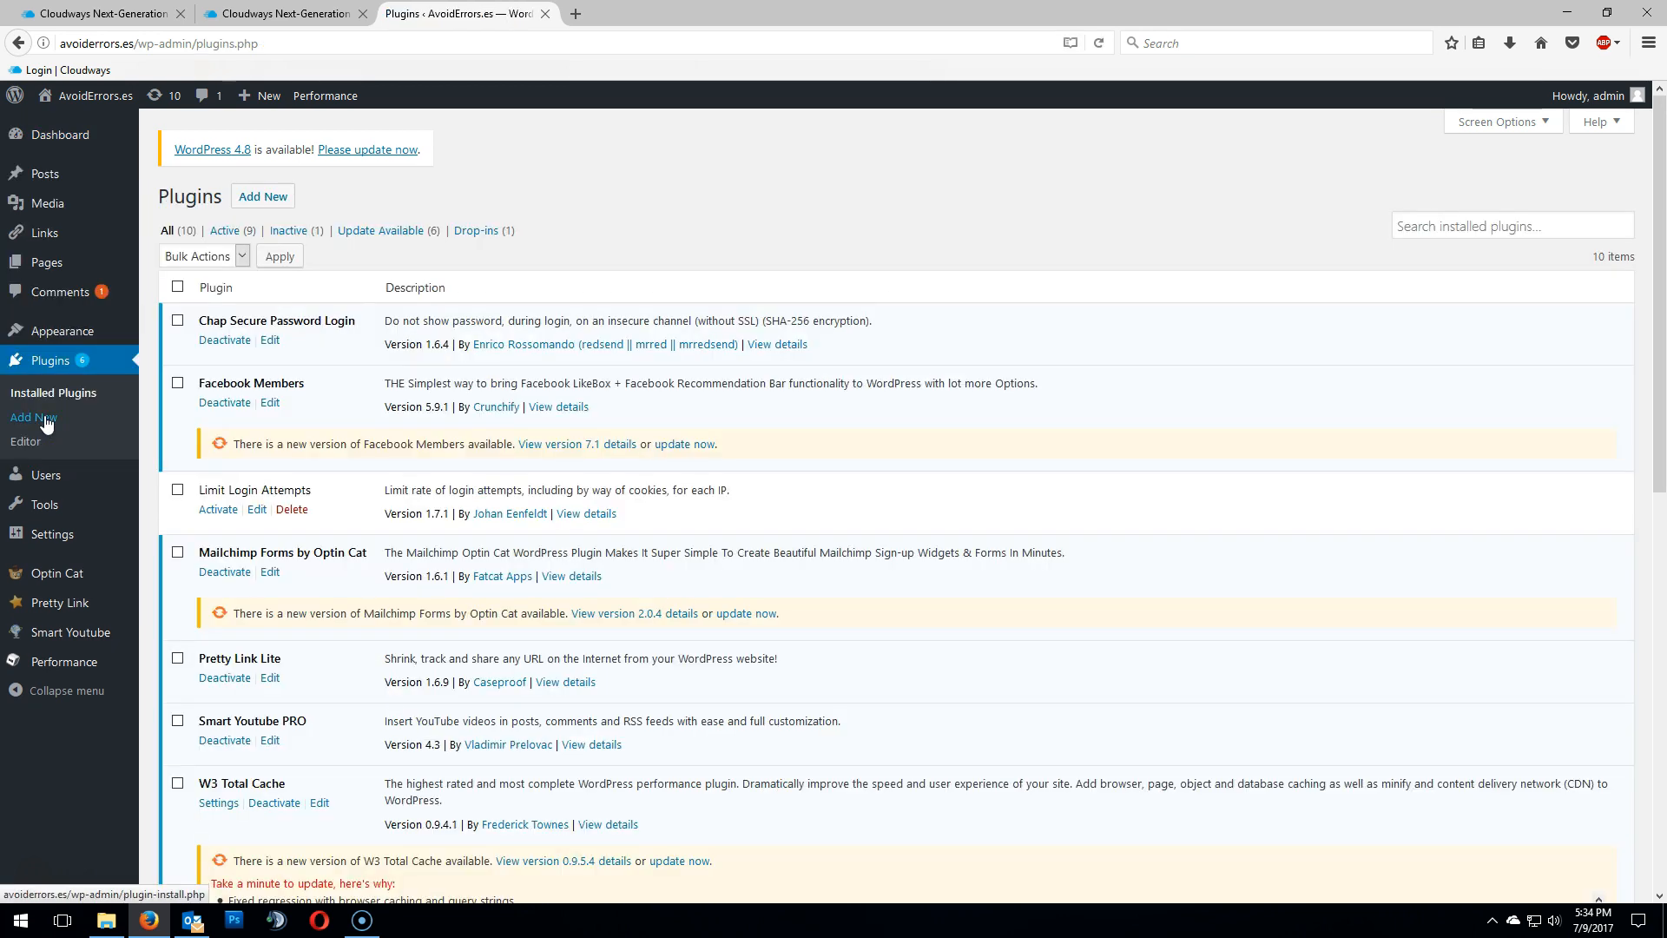
left_click(252, 198)
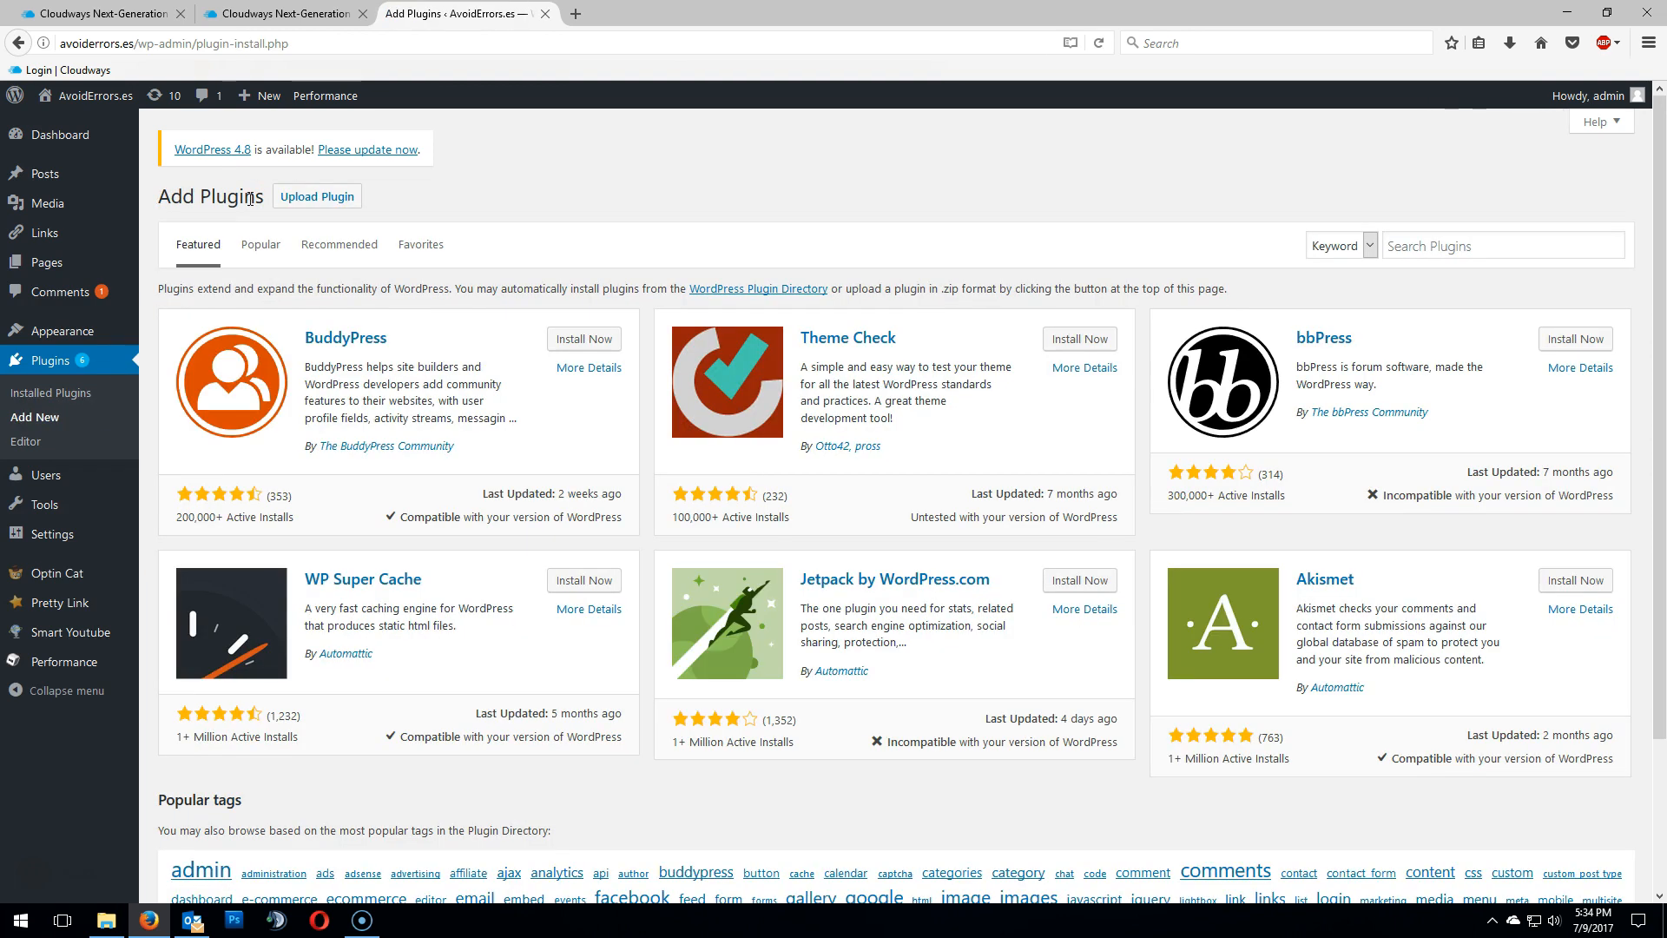
left_click(317, 196)
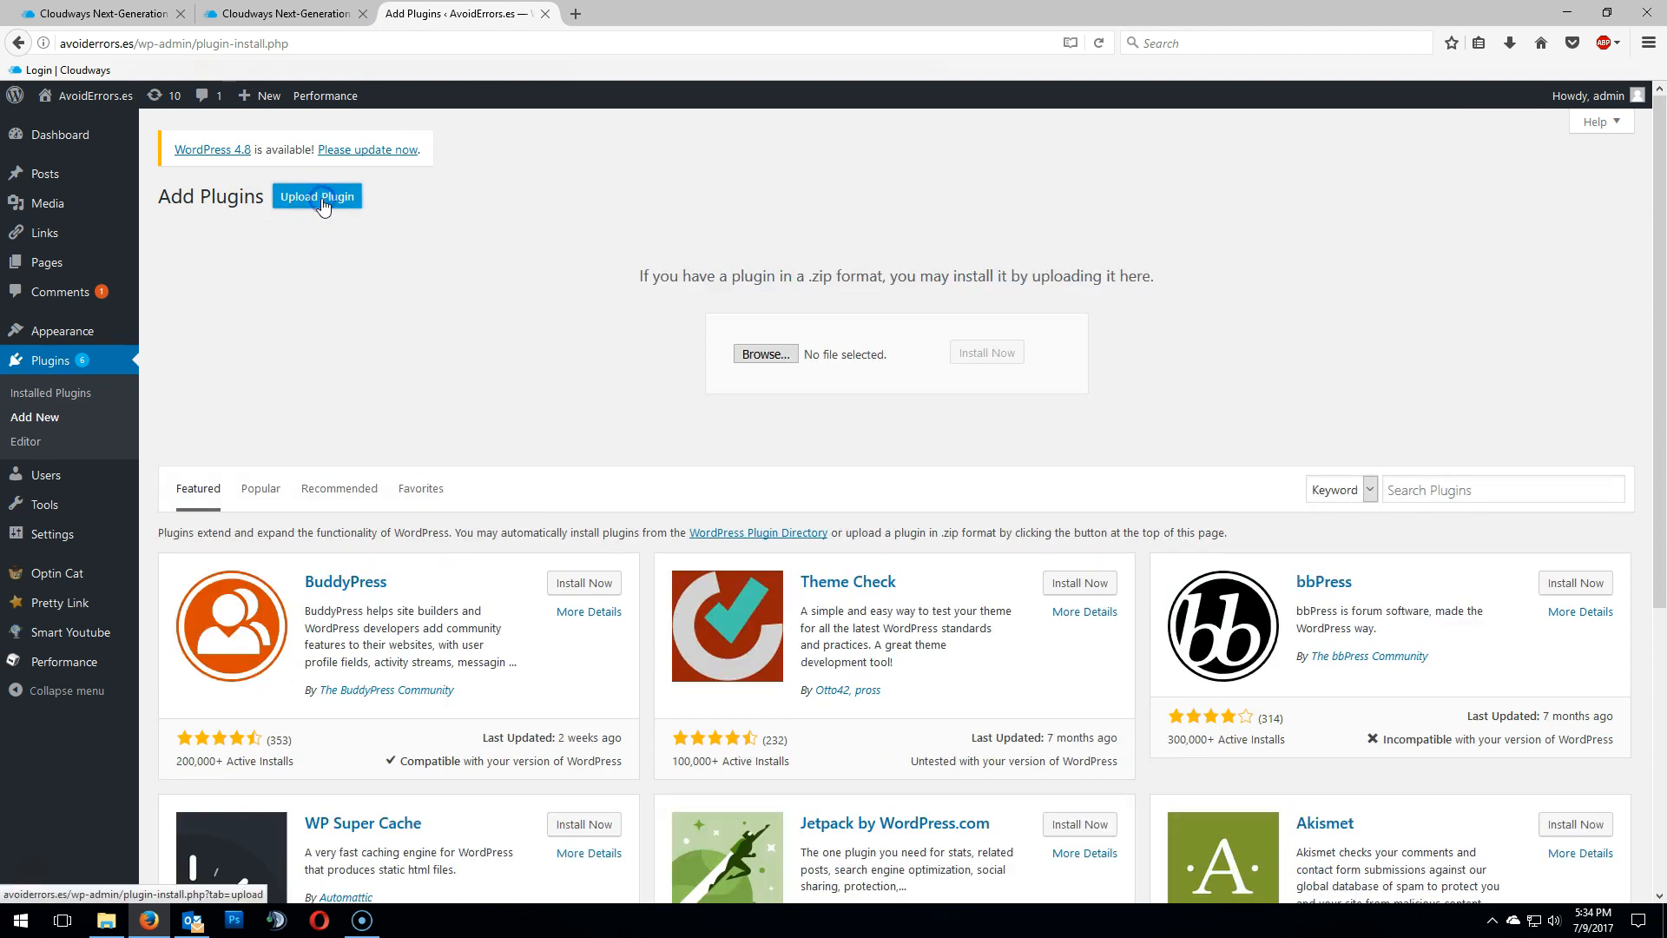
left_click(765, 355)
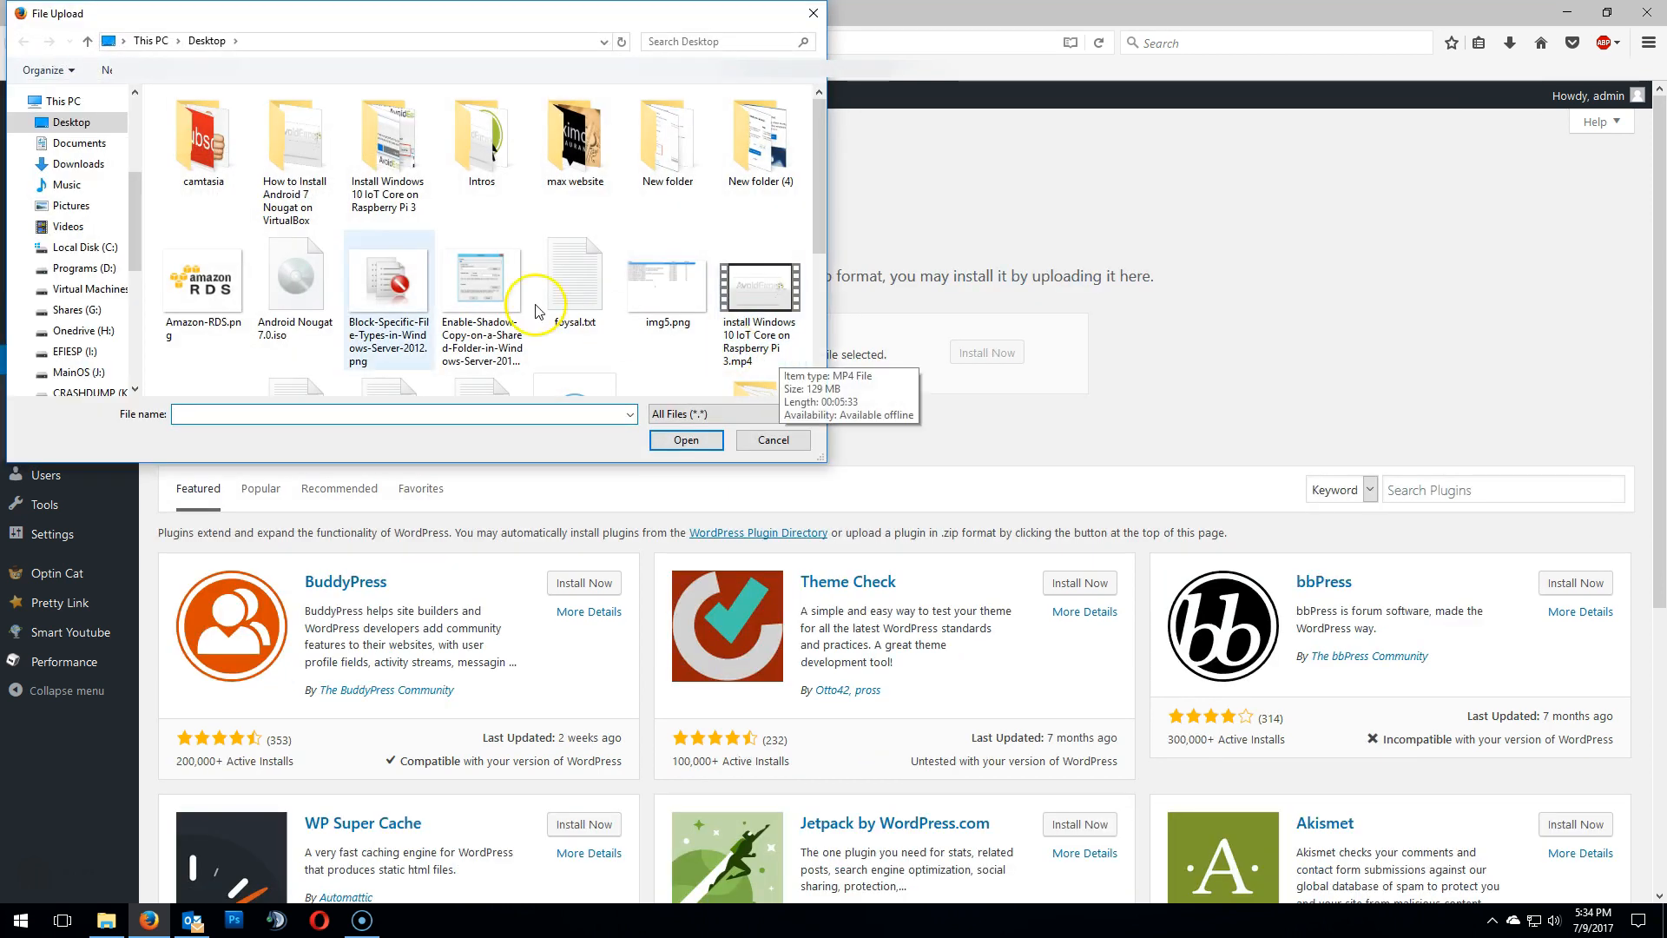
left_click(71, 163)
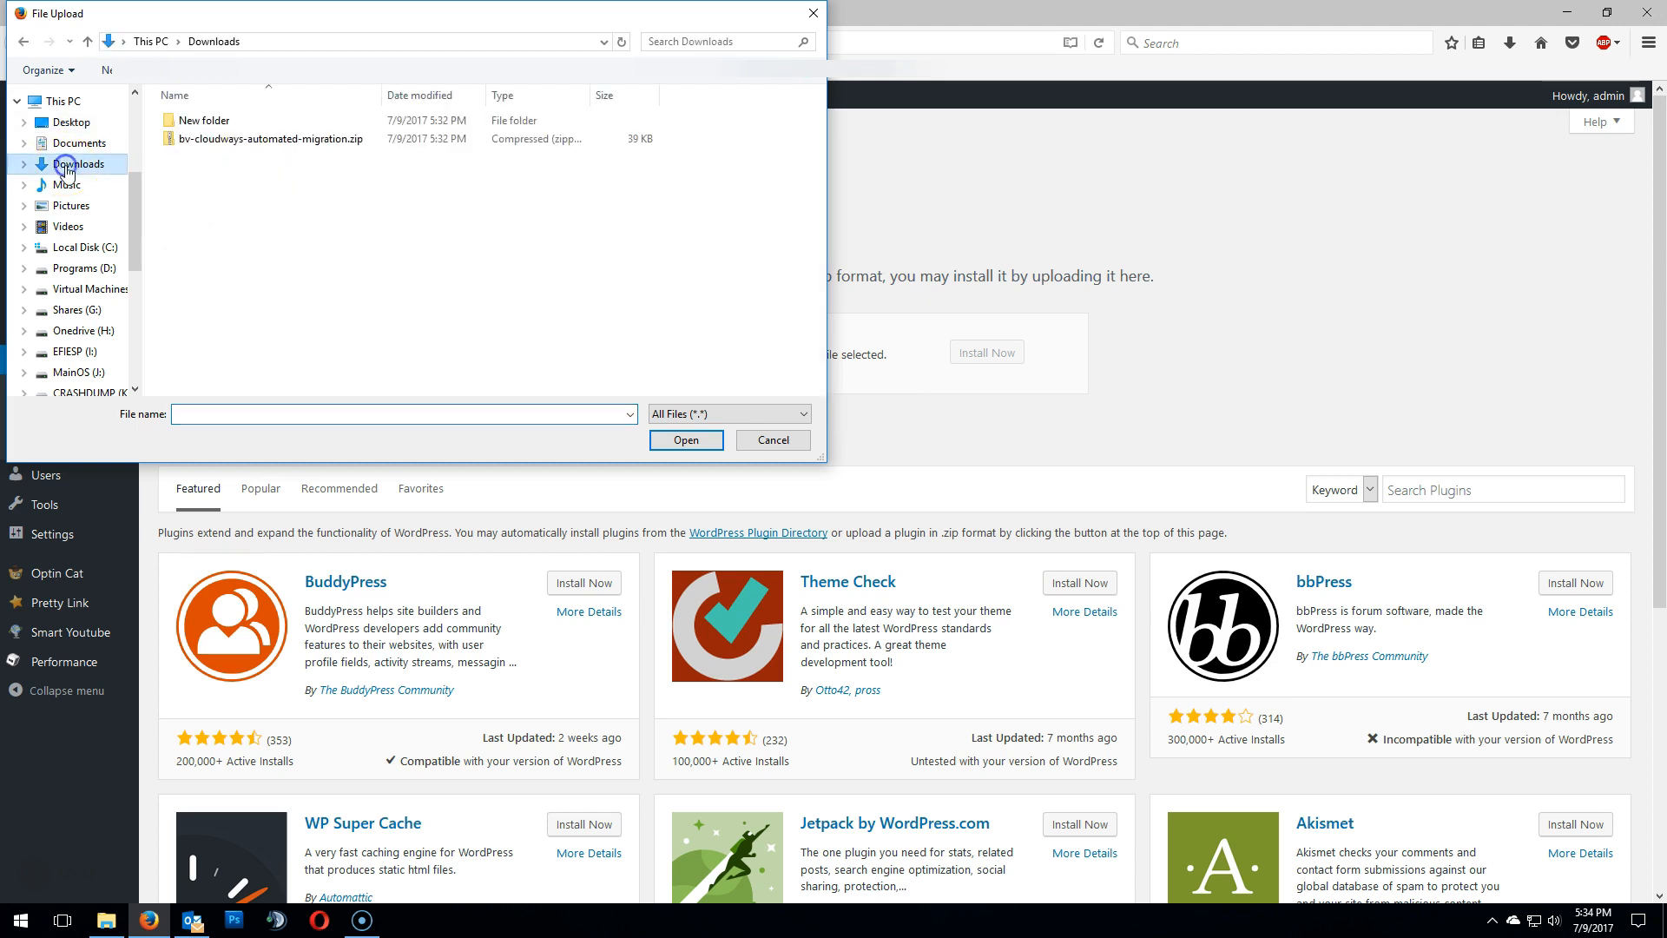
double_click(201, 140)
left_click(752, 385)
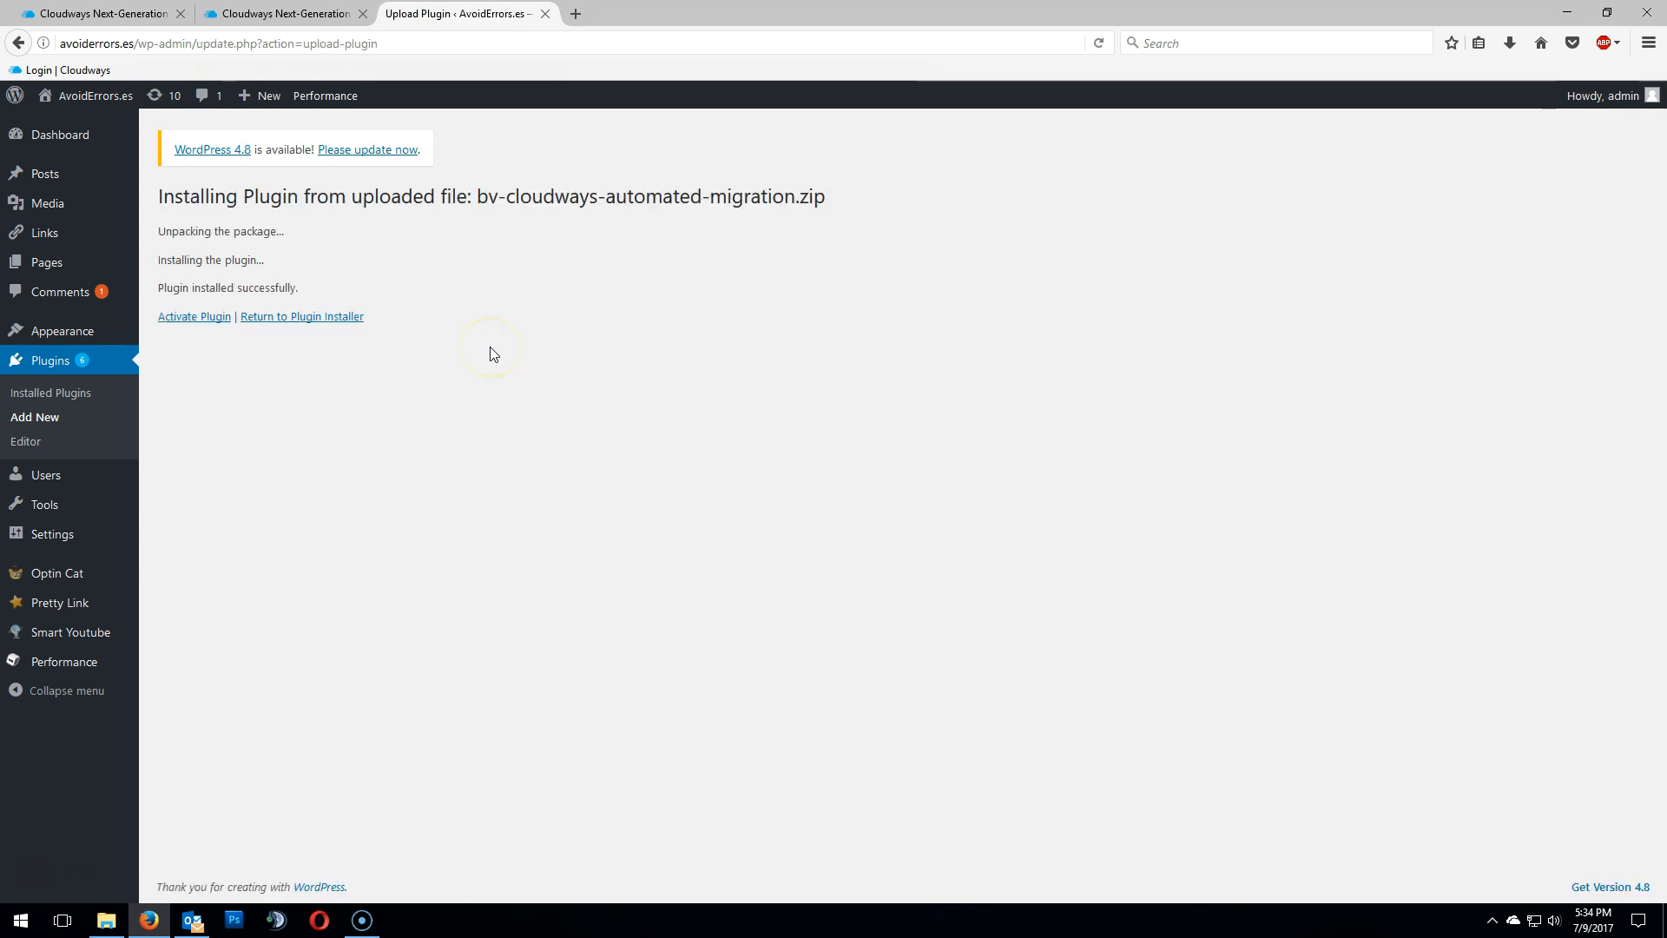
left_click(205, 320)
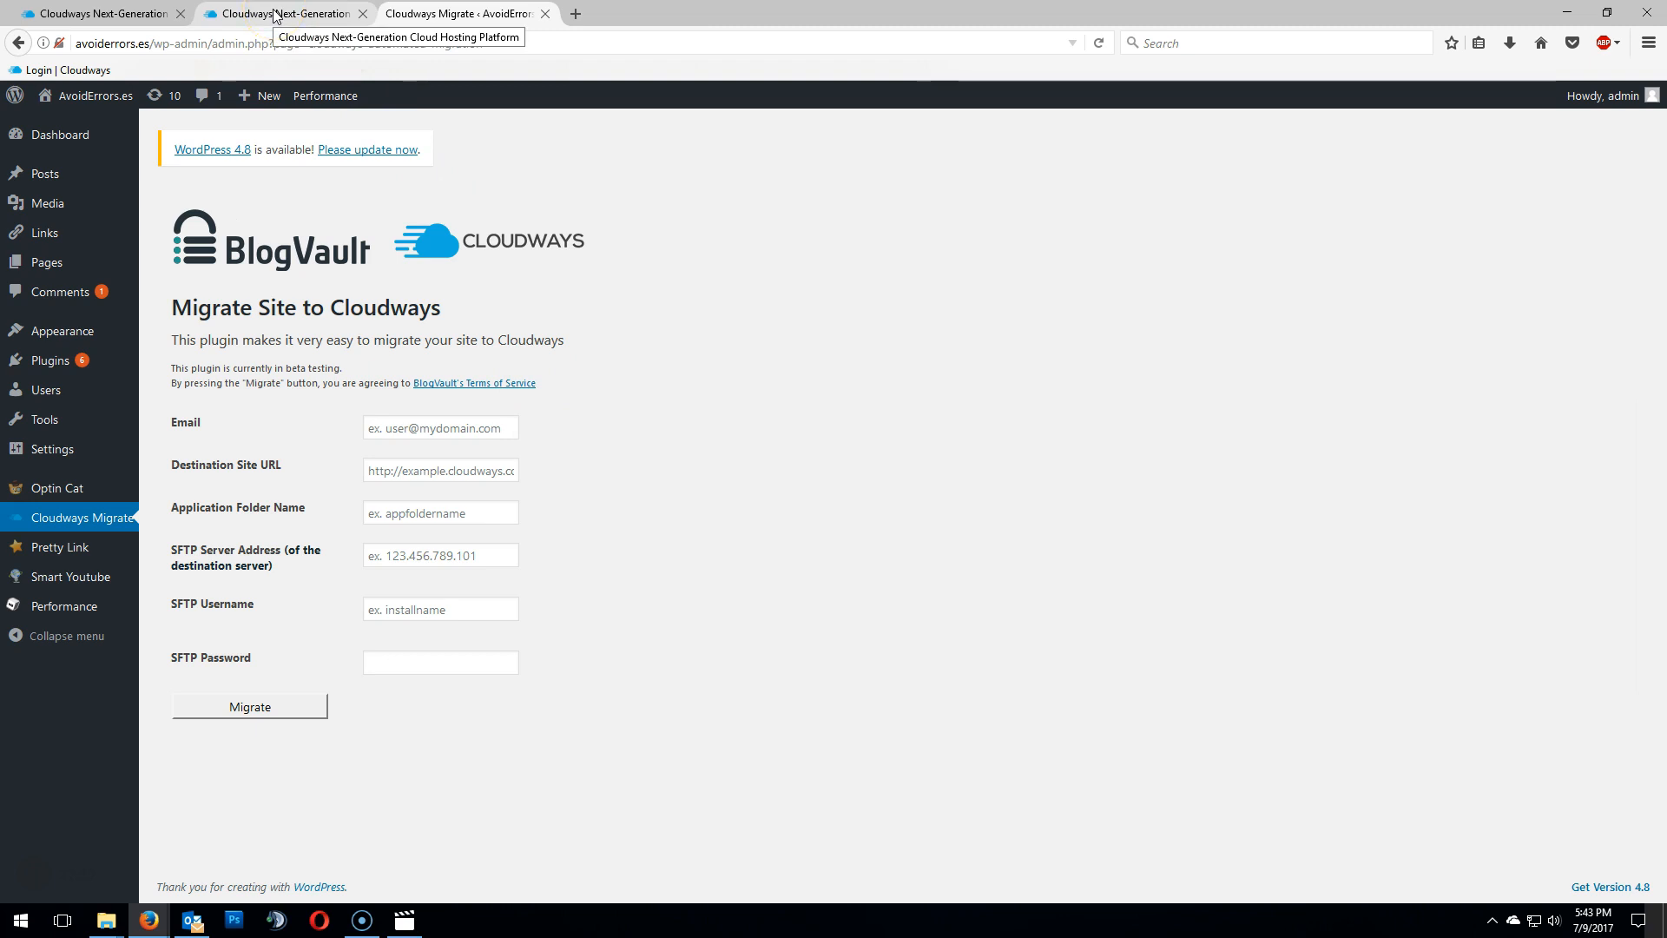
- Review the server's master credentials, then return to the AvoidErrors application's access details
left_click(276, 15)
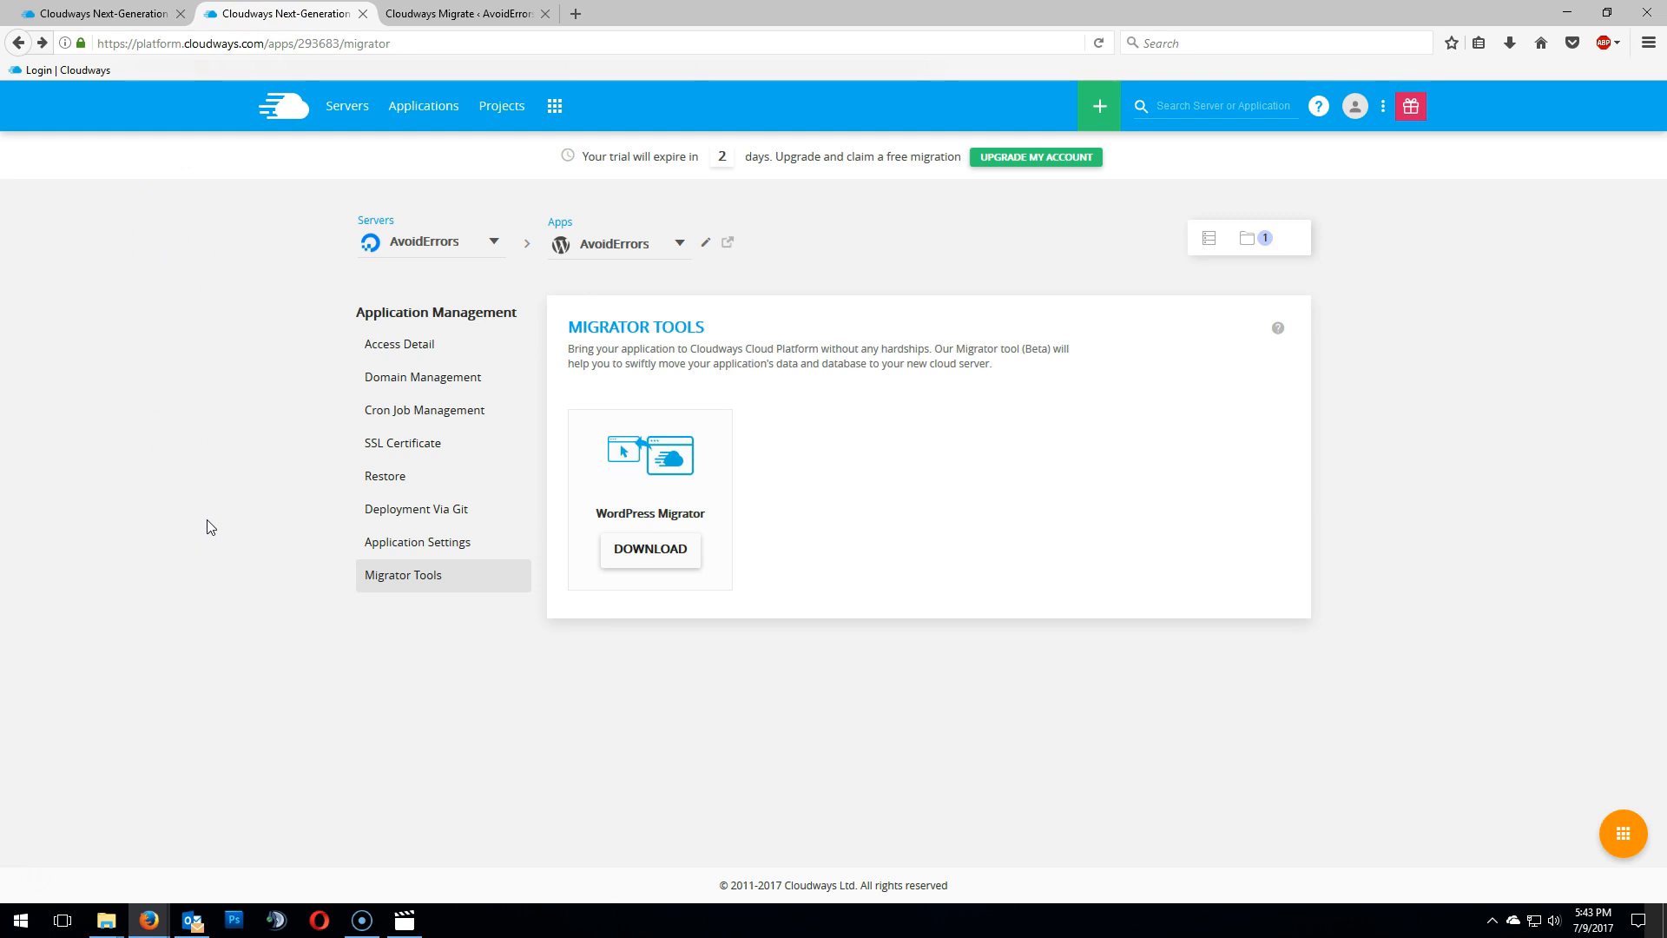
left_click(1210, 241)
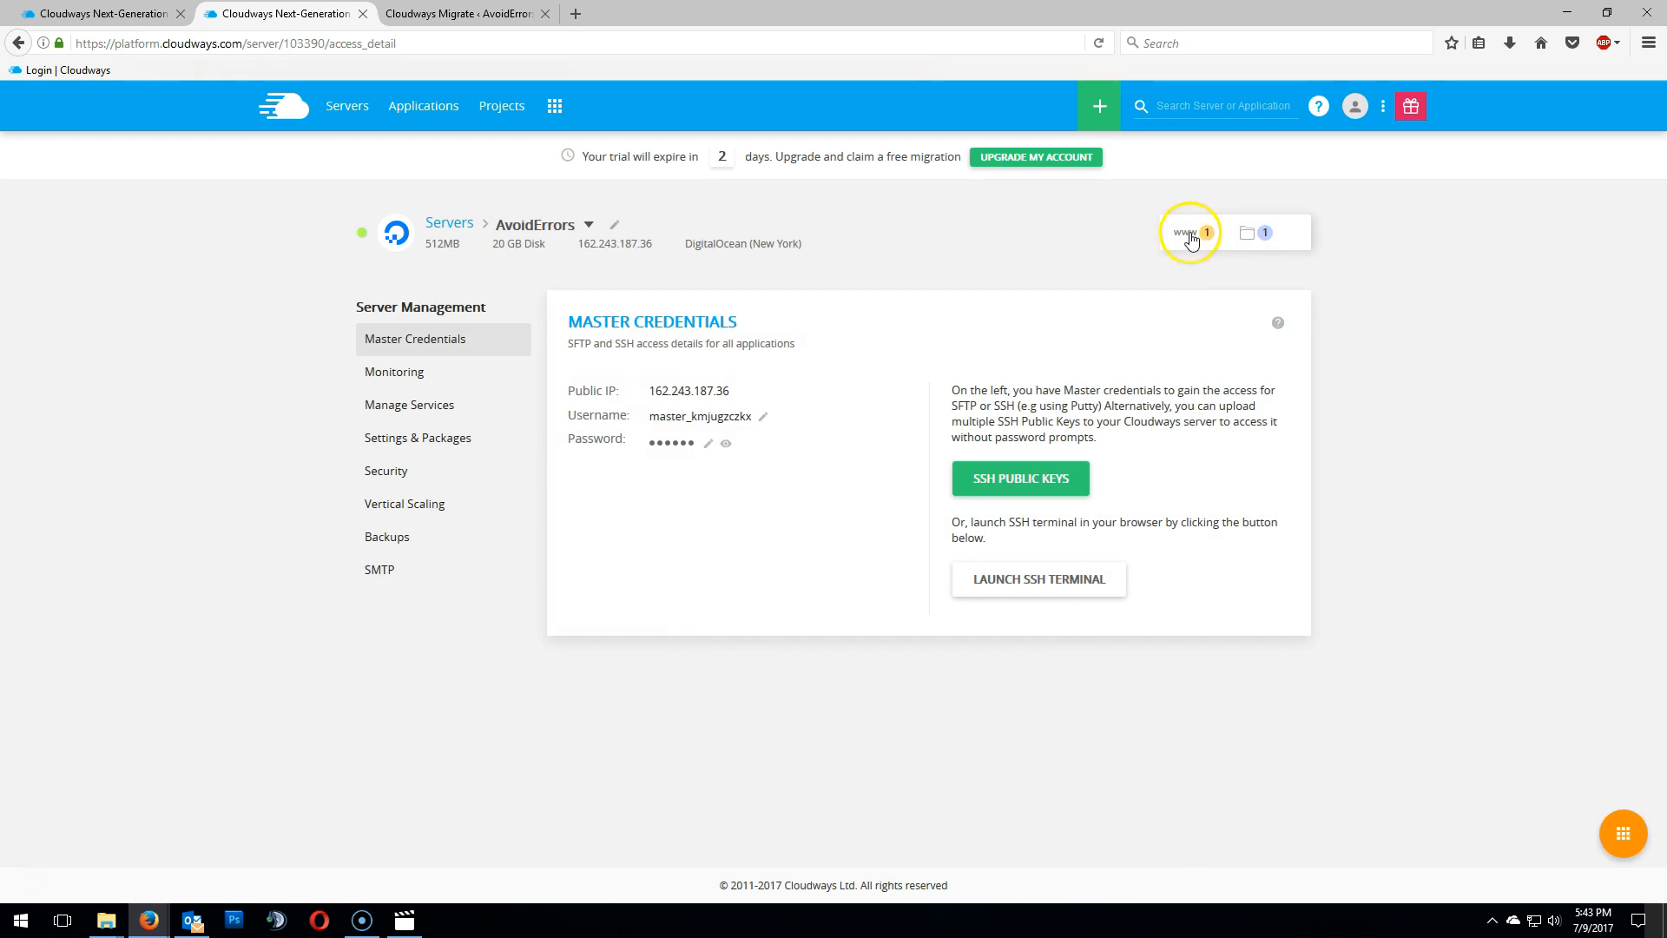
left_click(1192, 236)
left_click(1236, 337)
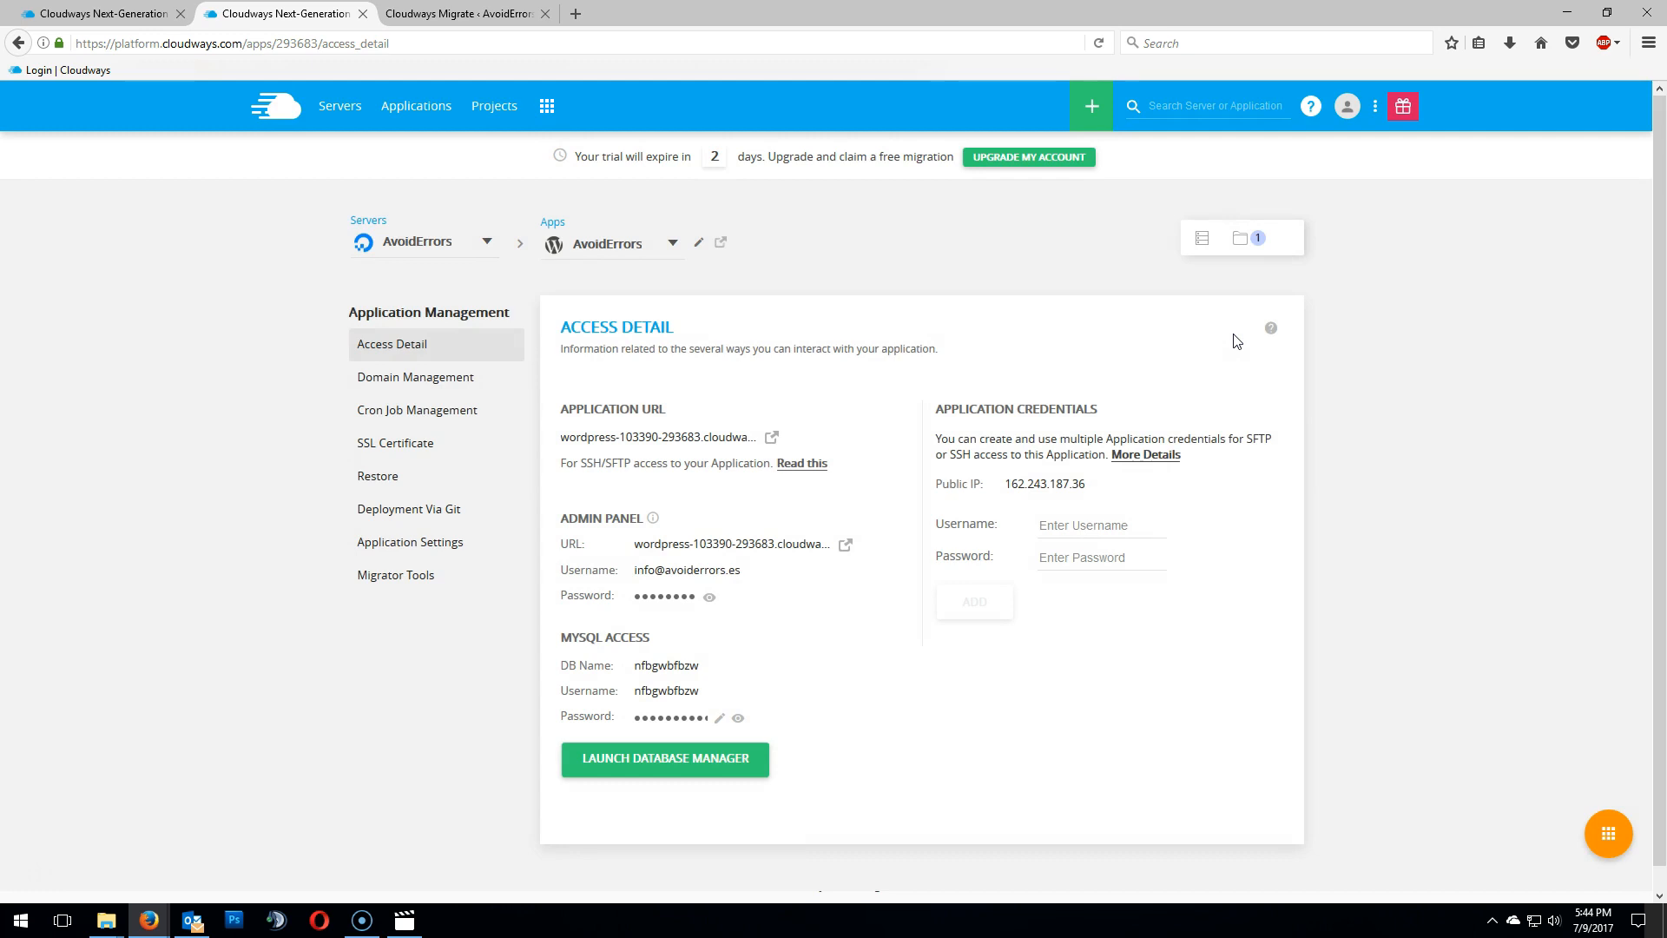
- Copy the admin panel username and paste it into the migration form's Email field
left_click(727, 575)
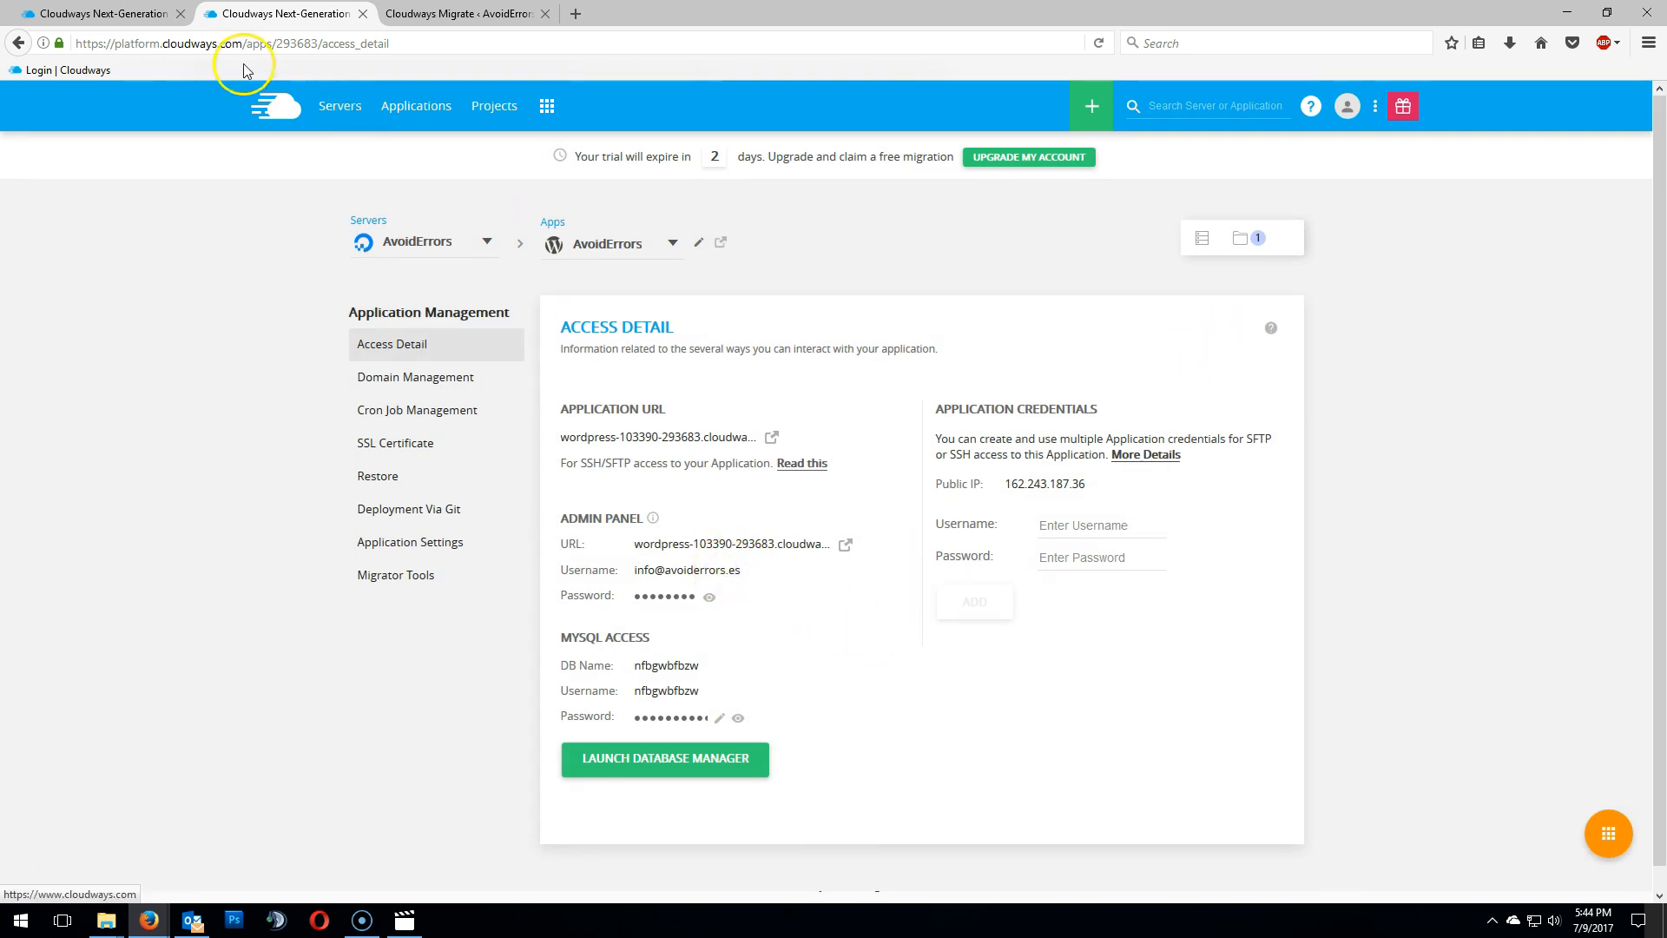
left_click(418, 16)
right_click(422, 427)
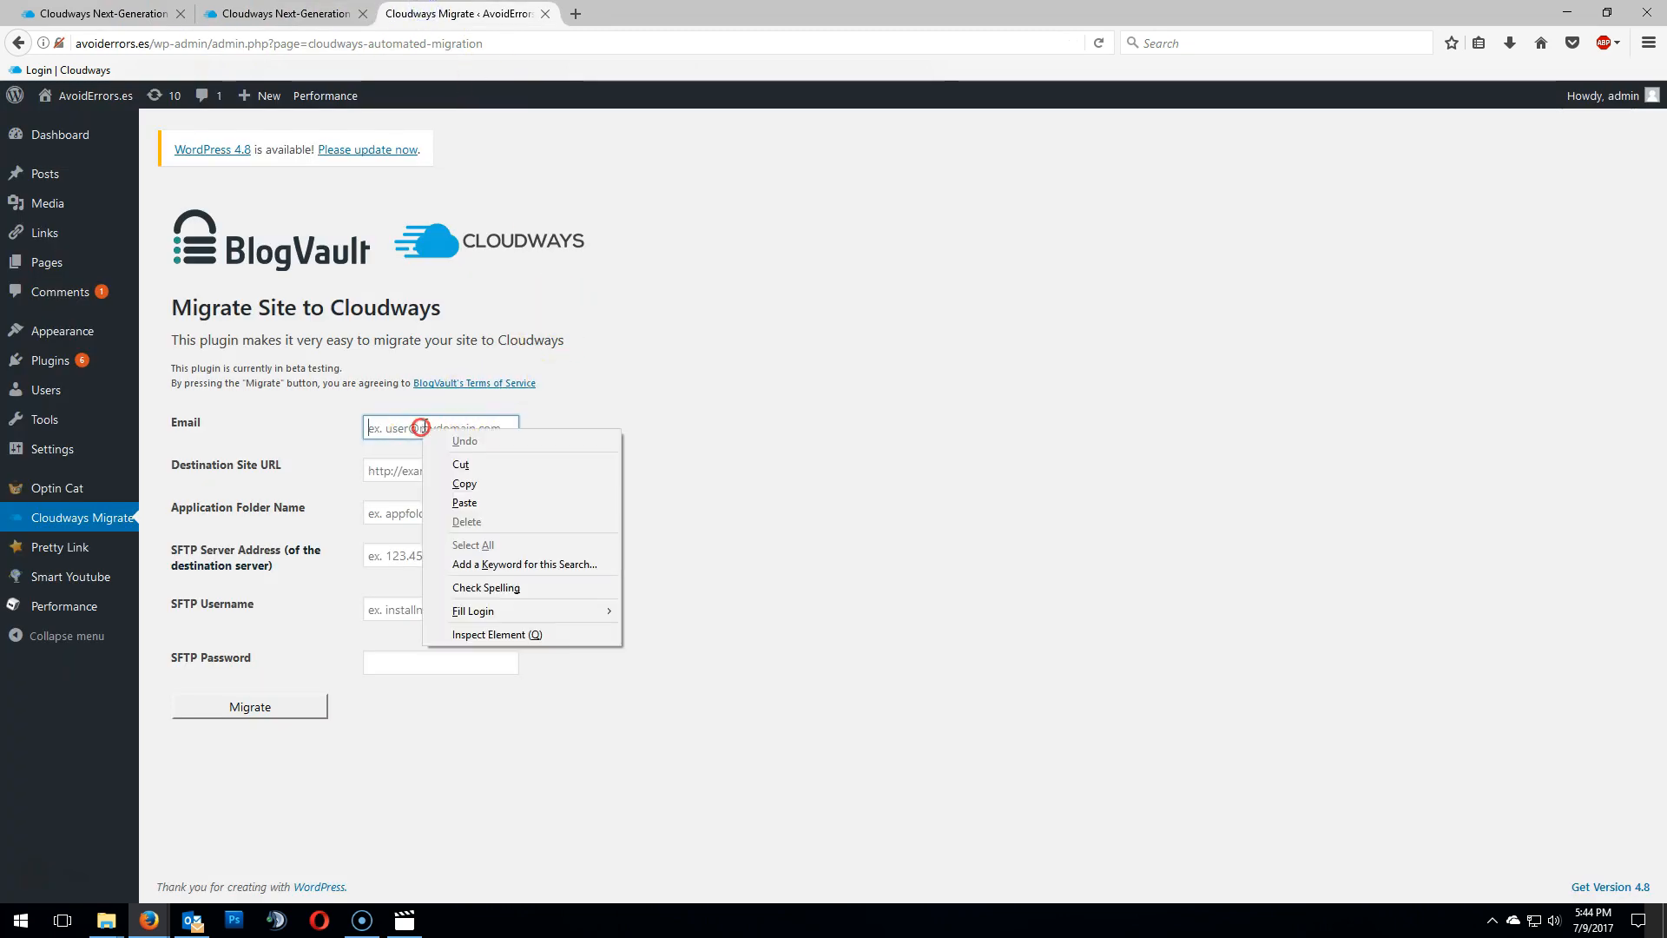
left_click(466, 502)
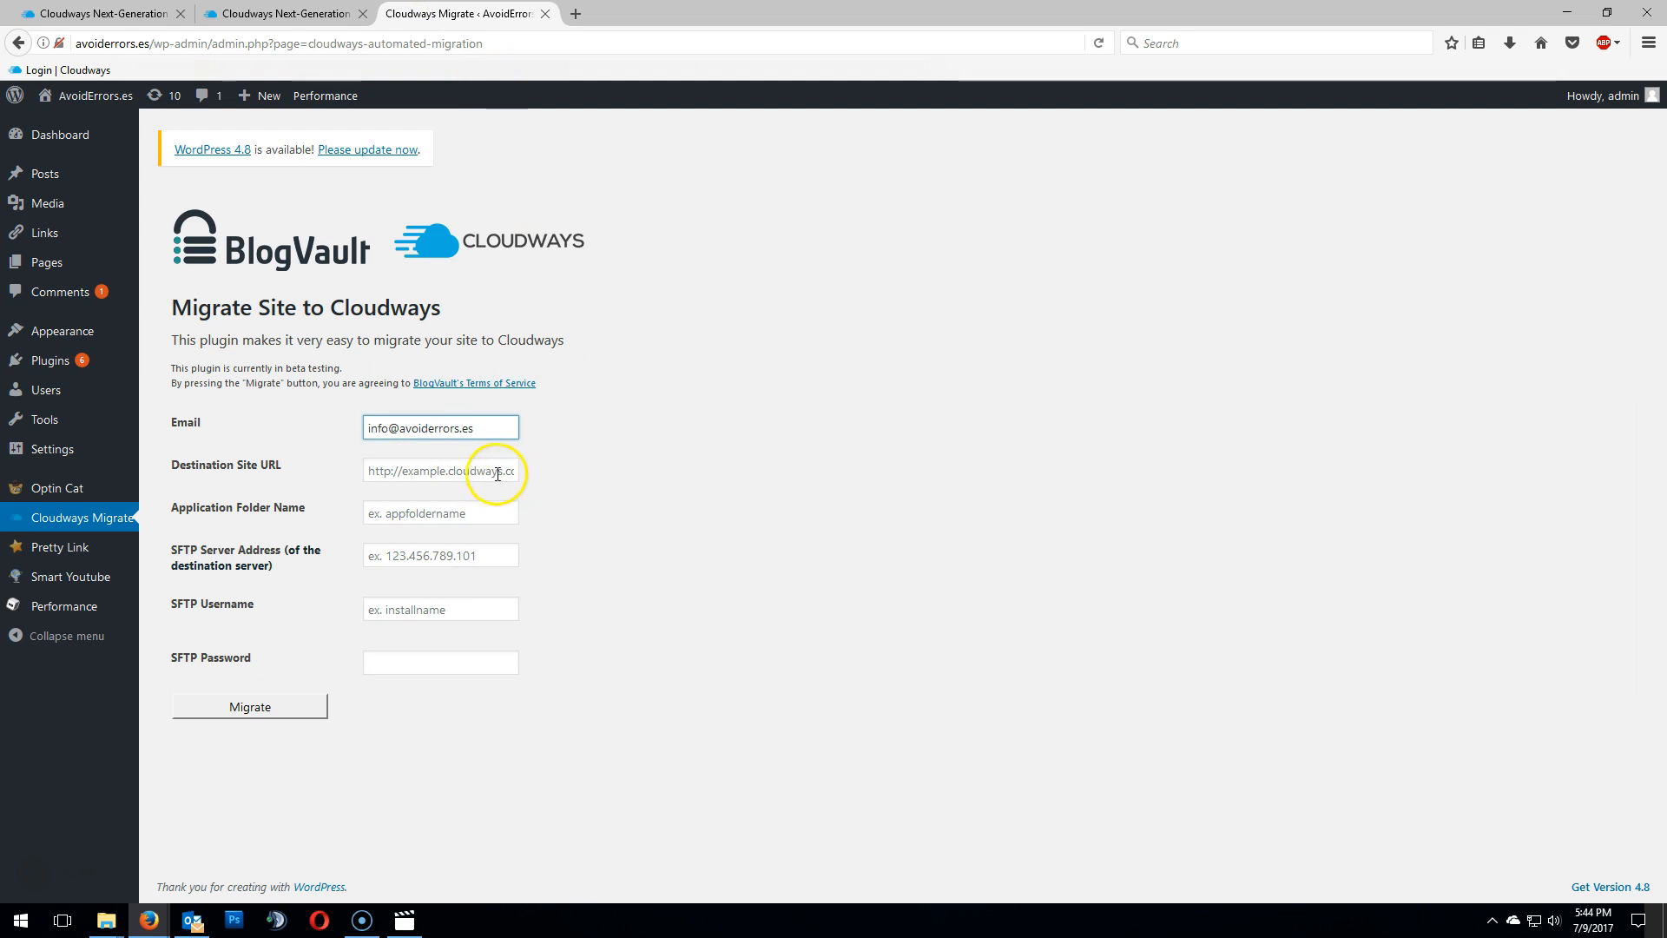
- Open the application URL in a new tab and copy its web address
left_click(278, 14)
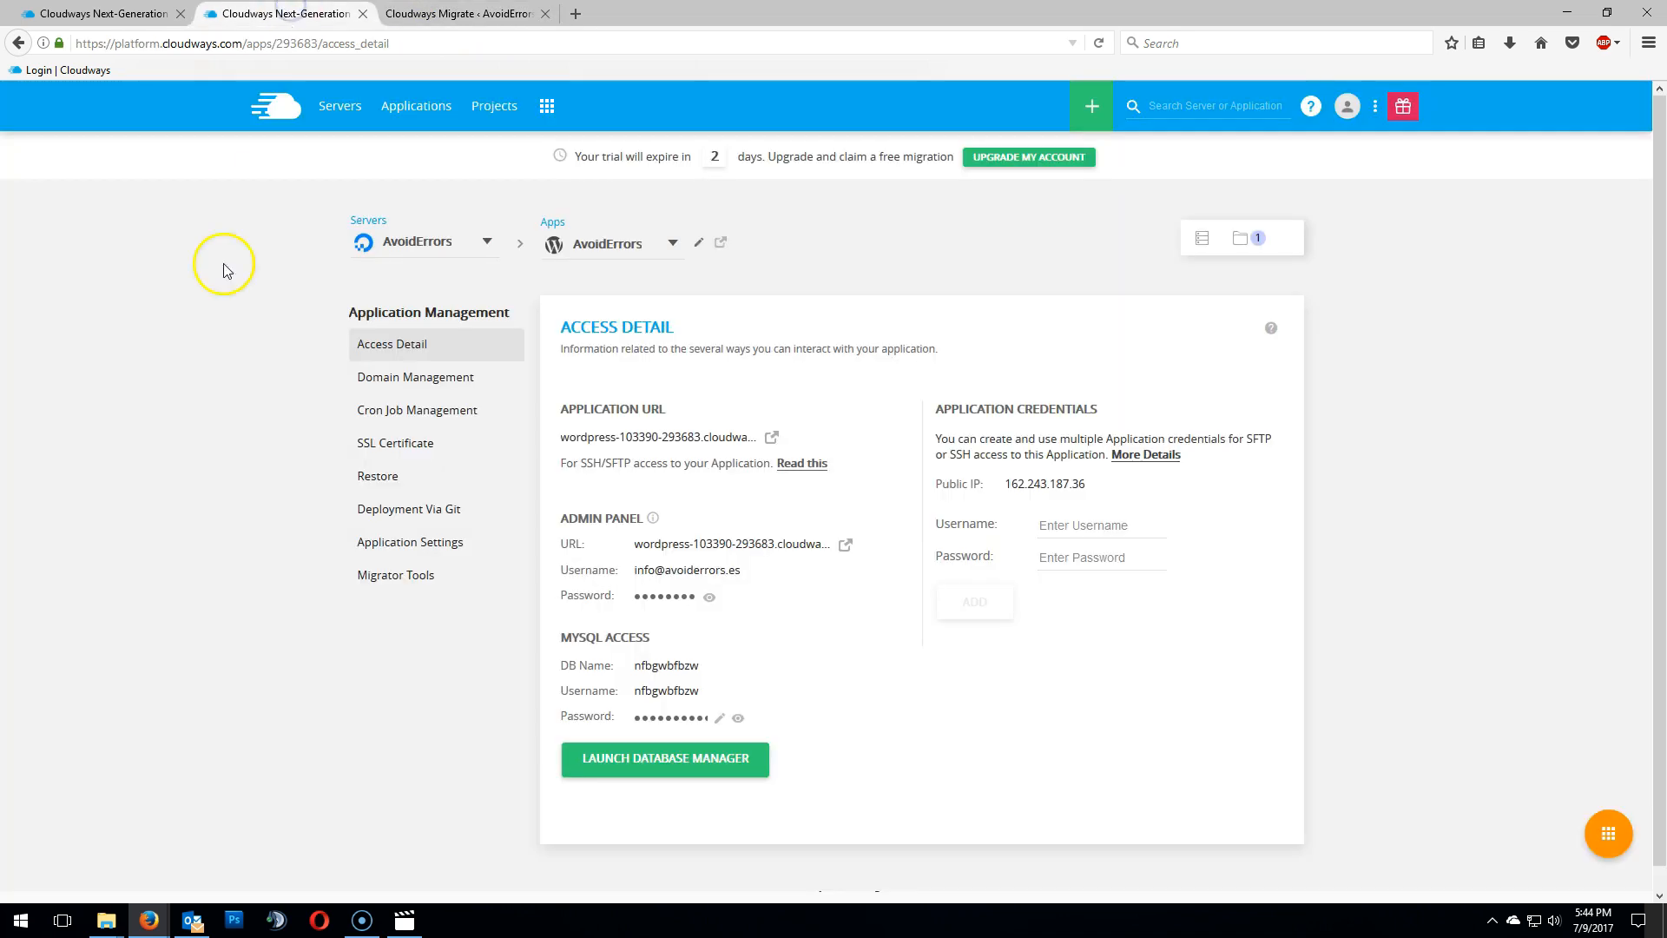
left_click(773, 439)
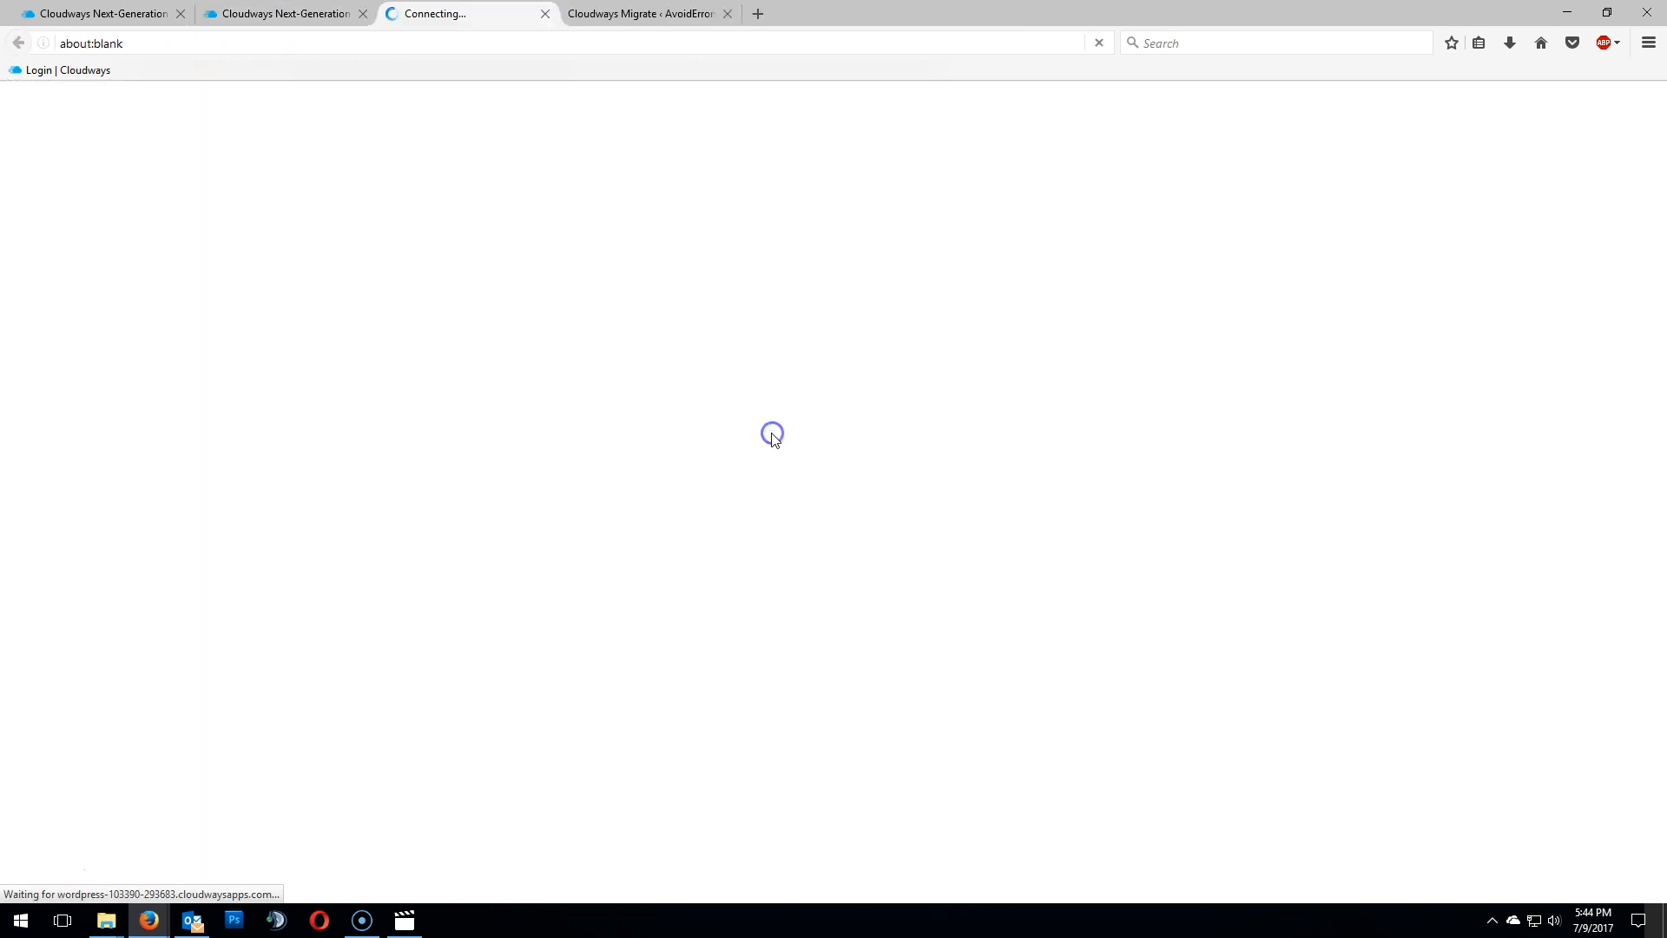
left_click(308, 44)
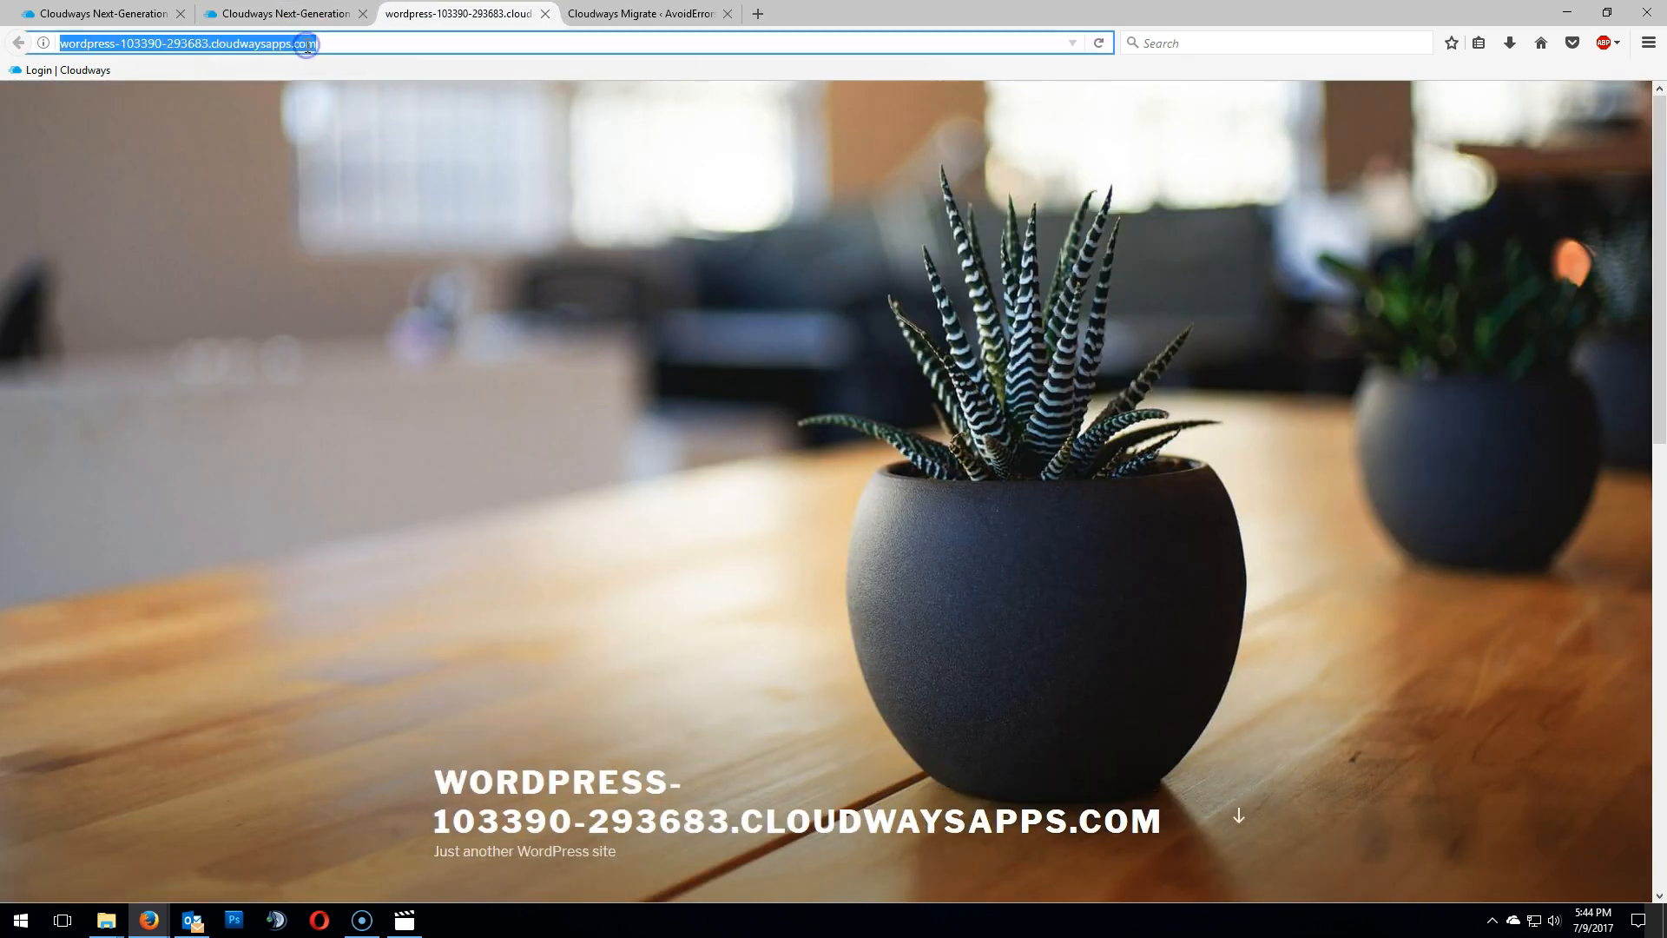
right_click(286, 46)
left_click(338, 100)
- Close the application's site tab and paste the copied application URL into the migration form's Destination Site URL field
left_click(252, 13)
left_click(421, 11)
left_click(599, 13)
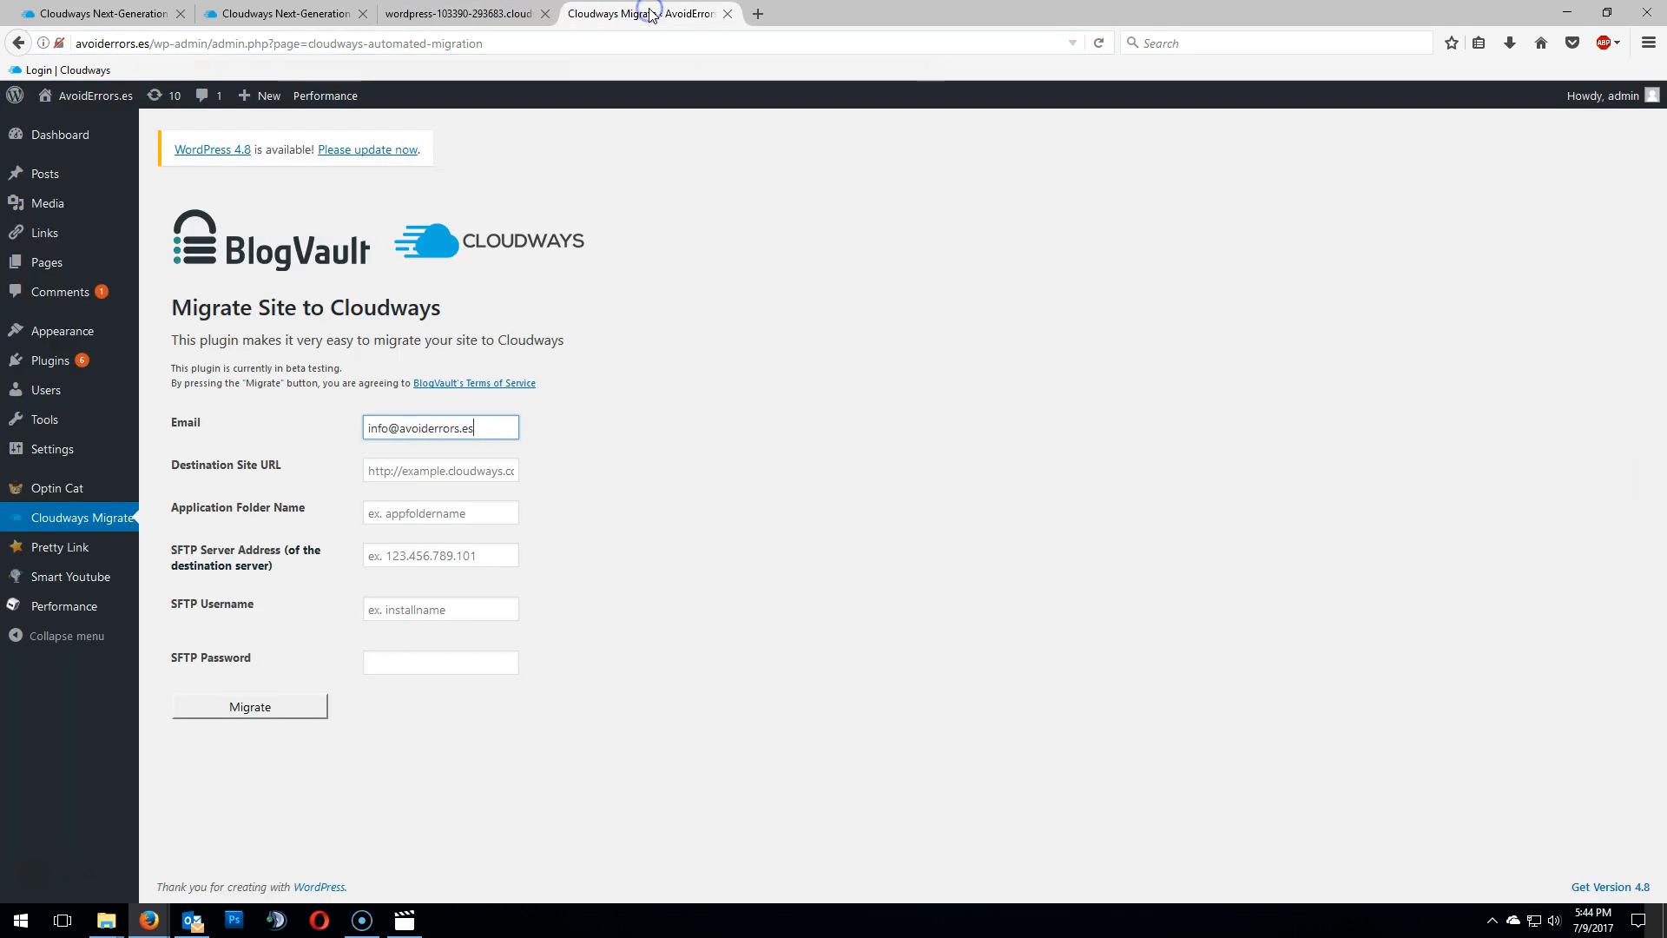
left_click(543, 14)
left_click(421, 472)
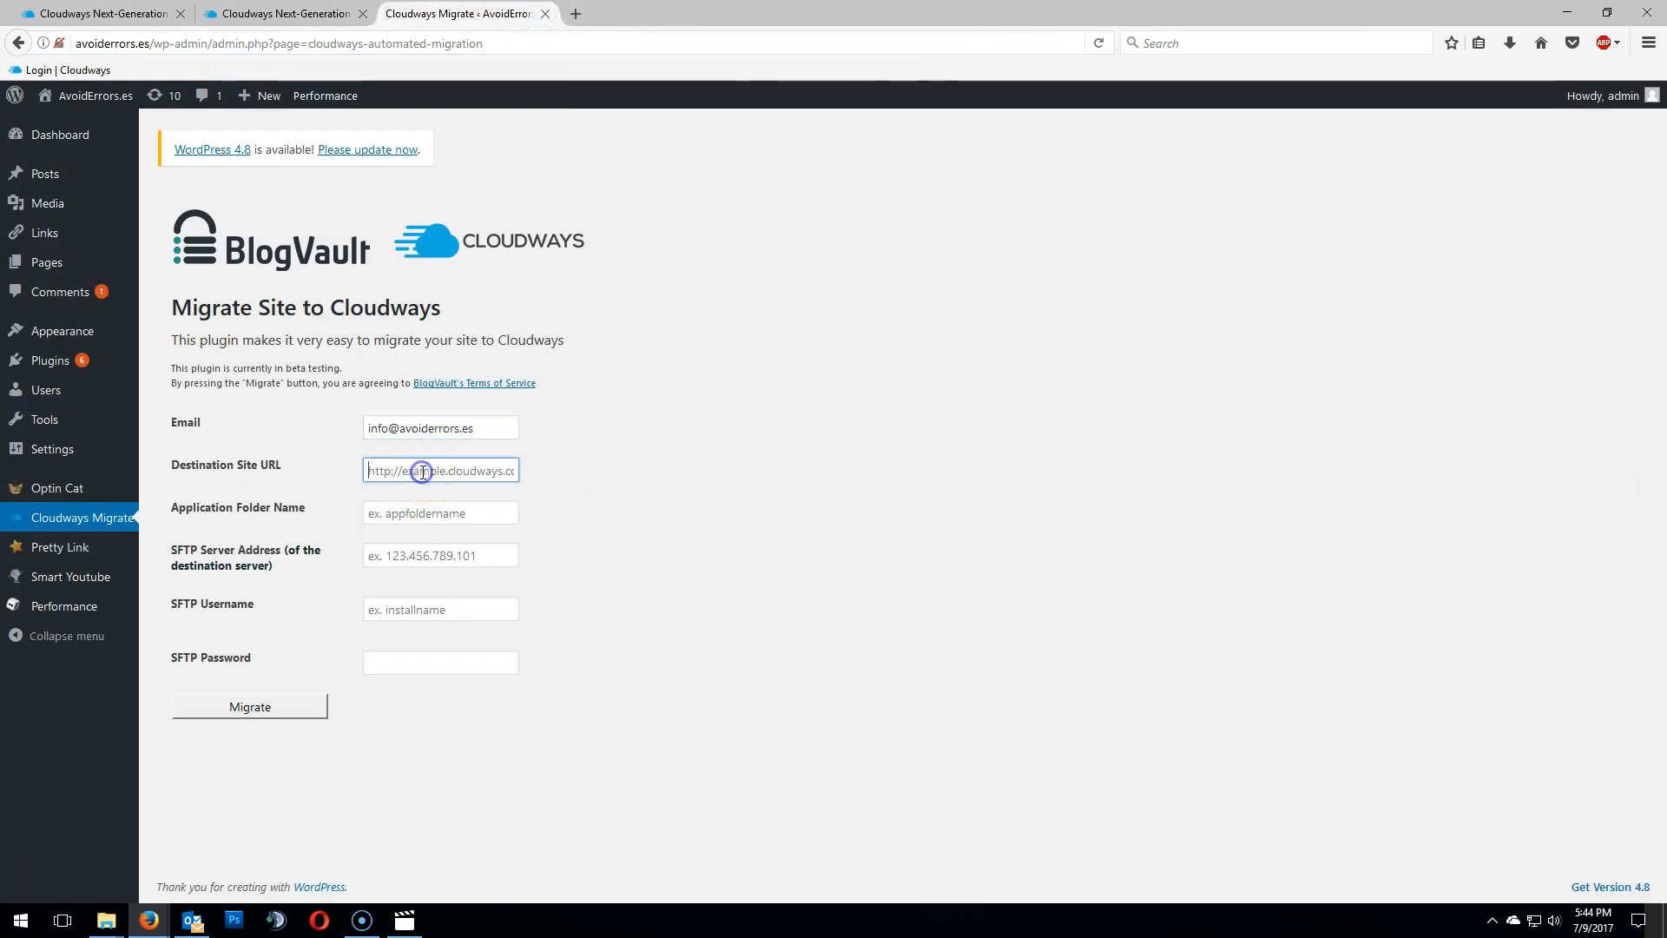
right_click(422, 471)
left_click(477, 545)
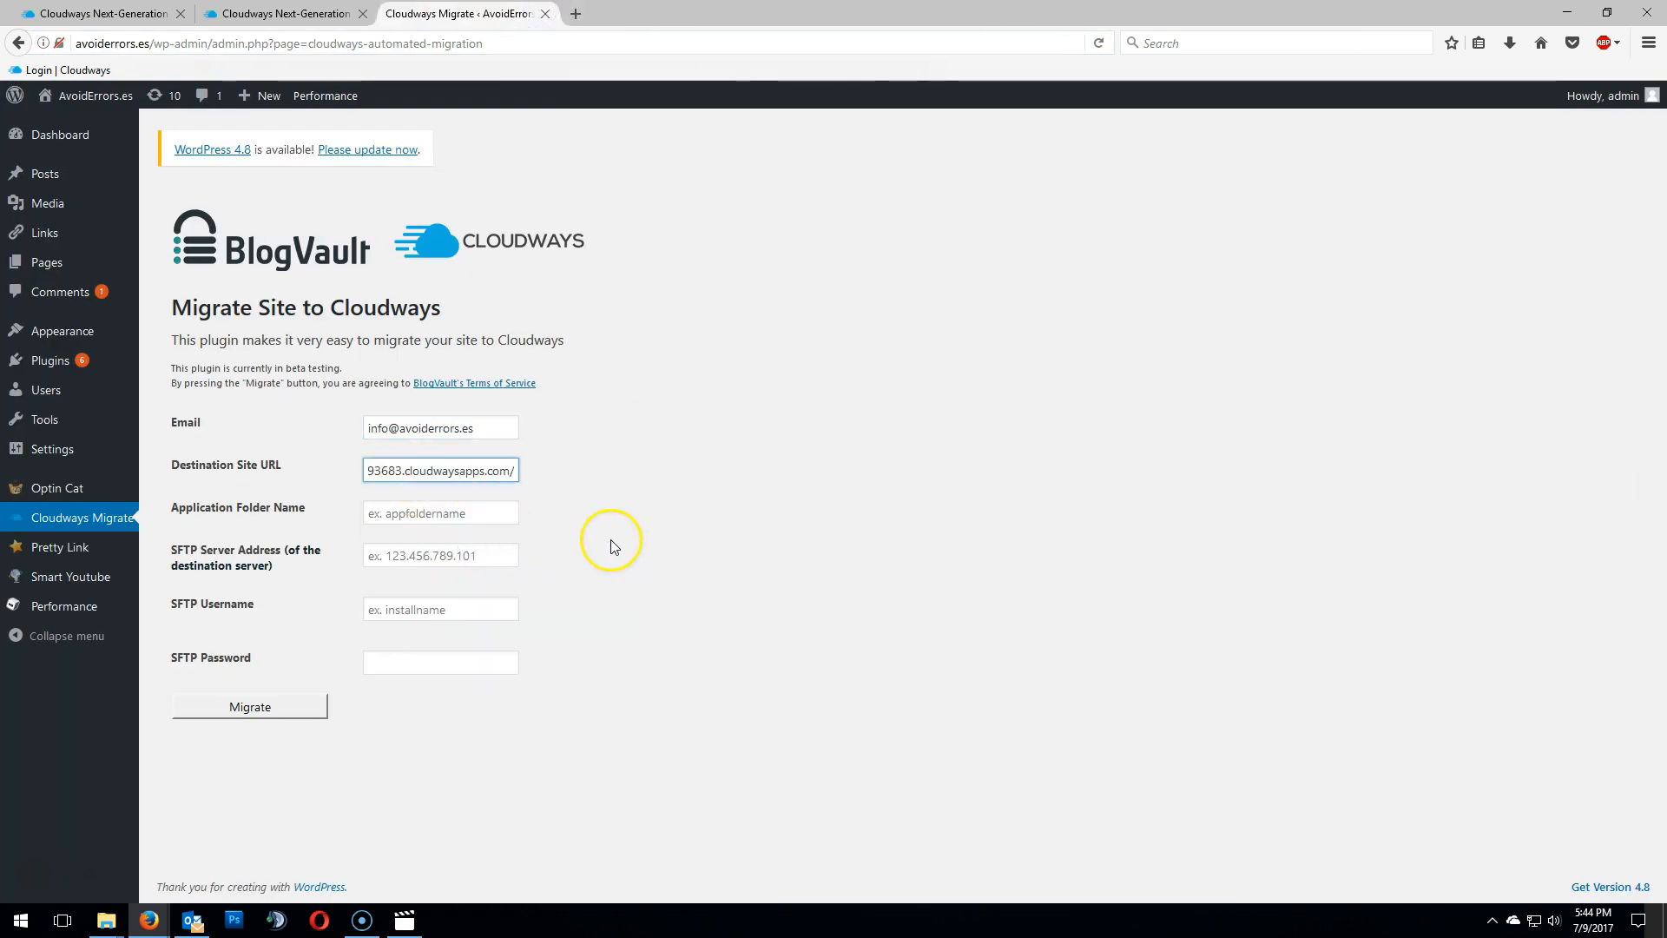
key("Left")
key("Left")
key("Left")
key("Left")
key("Left")
key("Left")
key("Left")
key("Left")
key("Left")
key("Left")
key("Left")
key("Left")
key("Left")
key("Left")
key("Left")
key("Left")
key("Left")
key("Left")
key("Left")
key("Left")
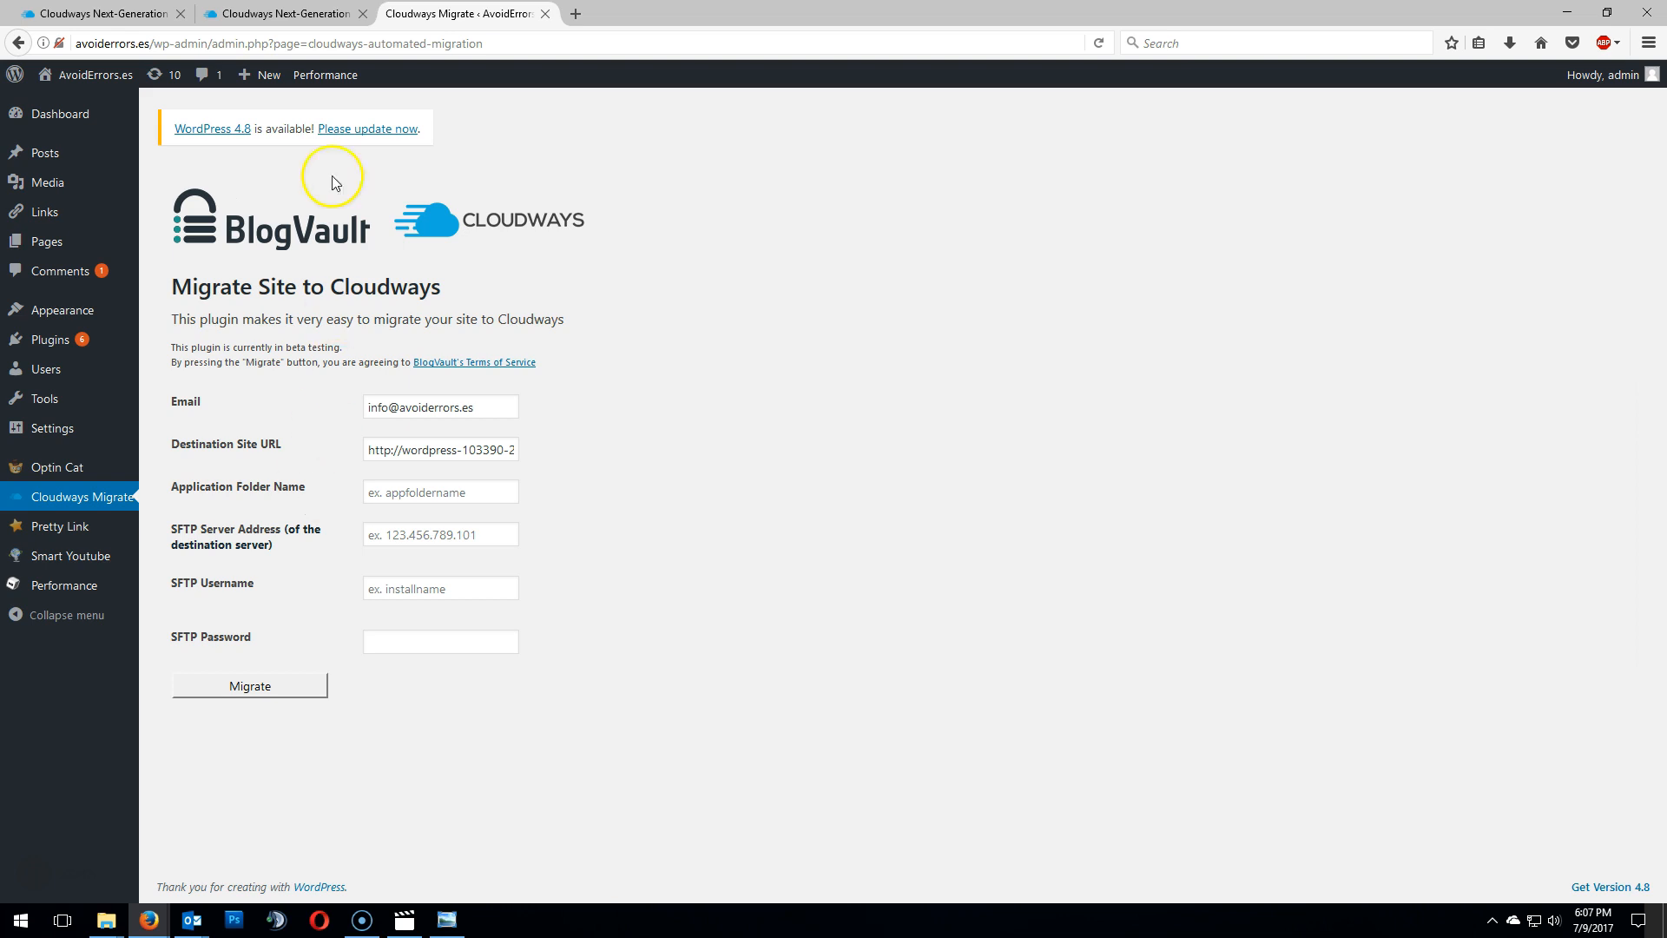
- Open the AvoidErrors application's settings and copy the application folder name, cancelling the folder edit
left_click(286, 14)
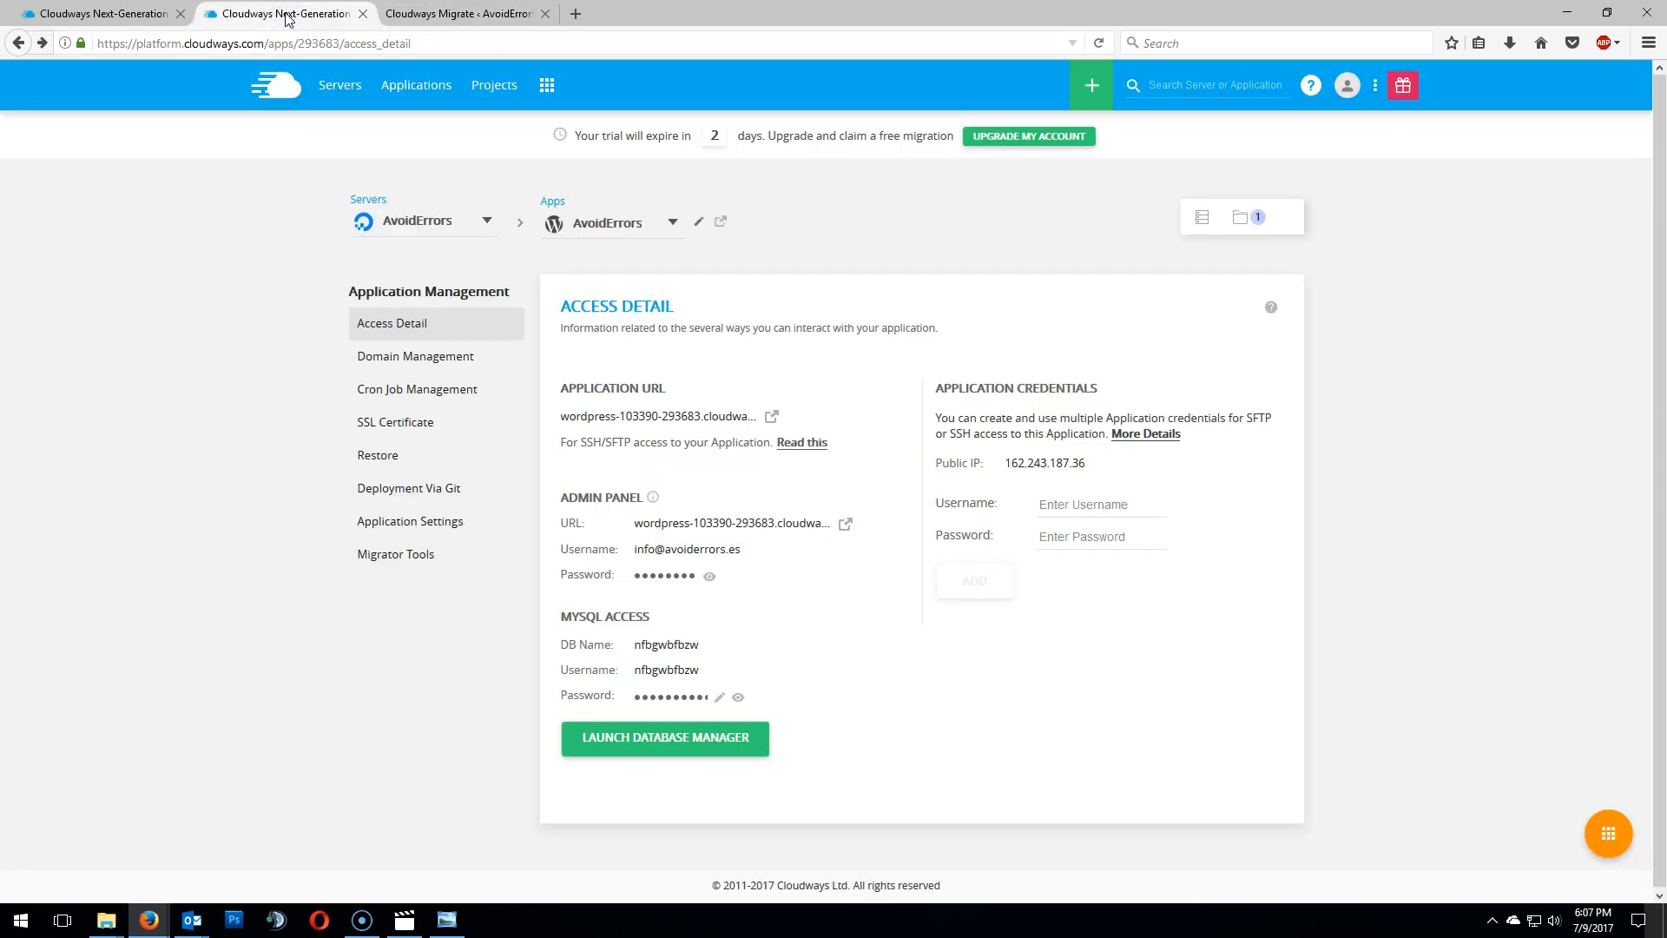
left_click(447, 522)
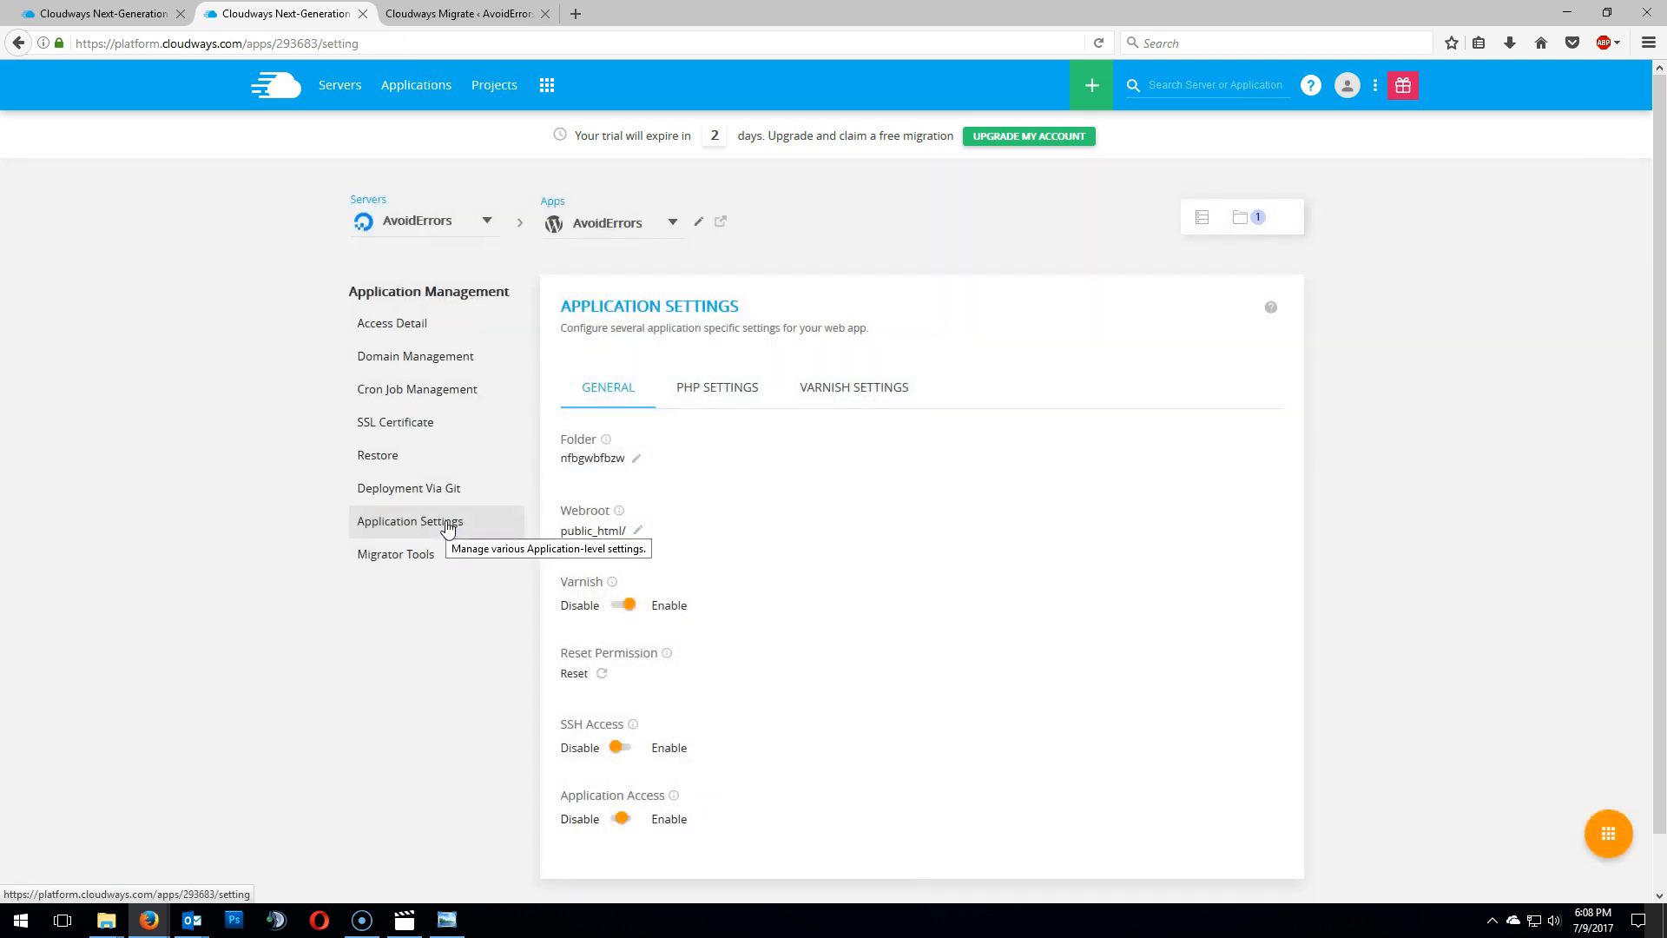
left_click(603, 460)
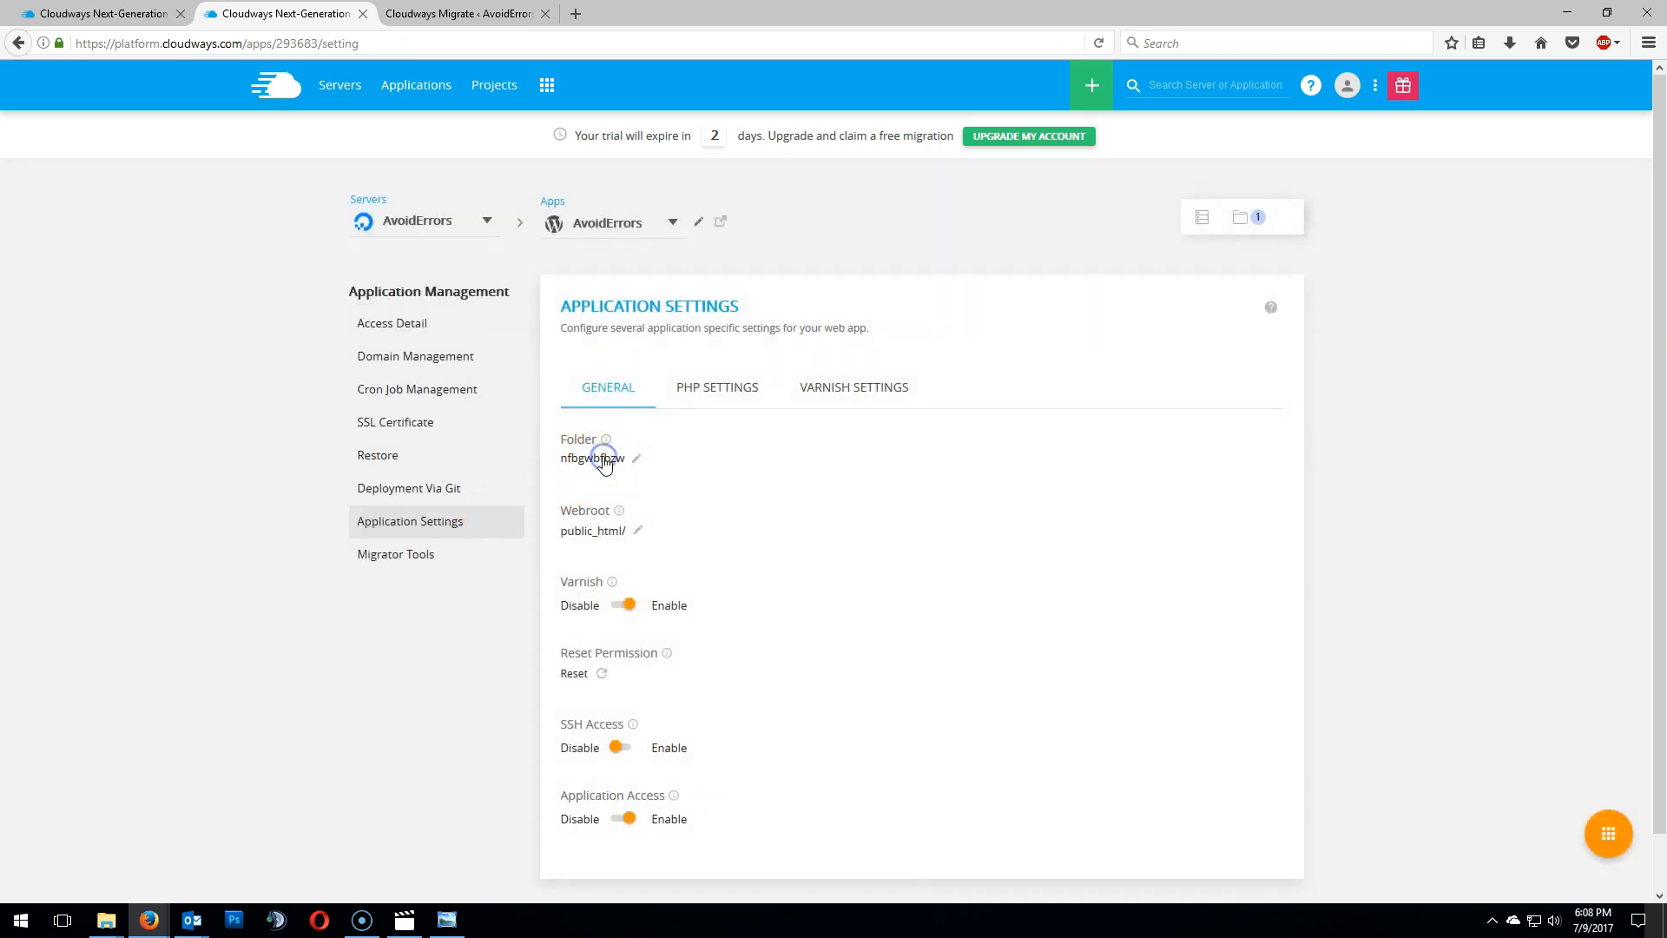
left_click(638, 457)
left_click_drag(644, 465, 581, 466)
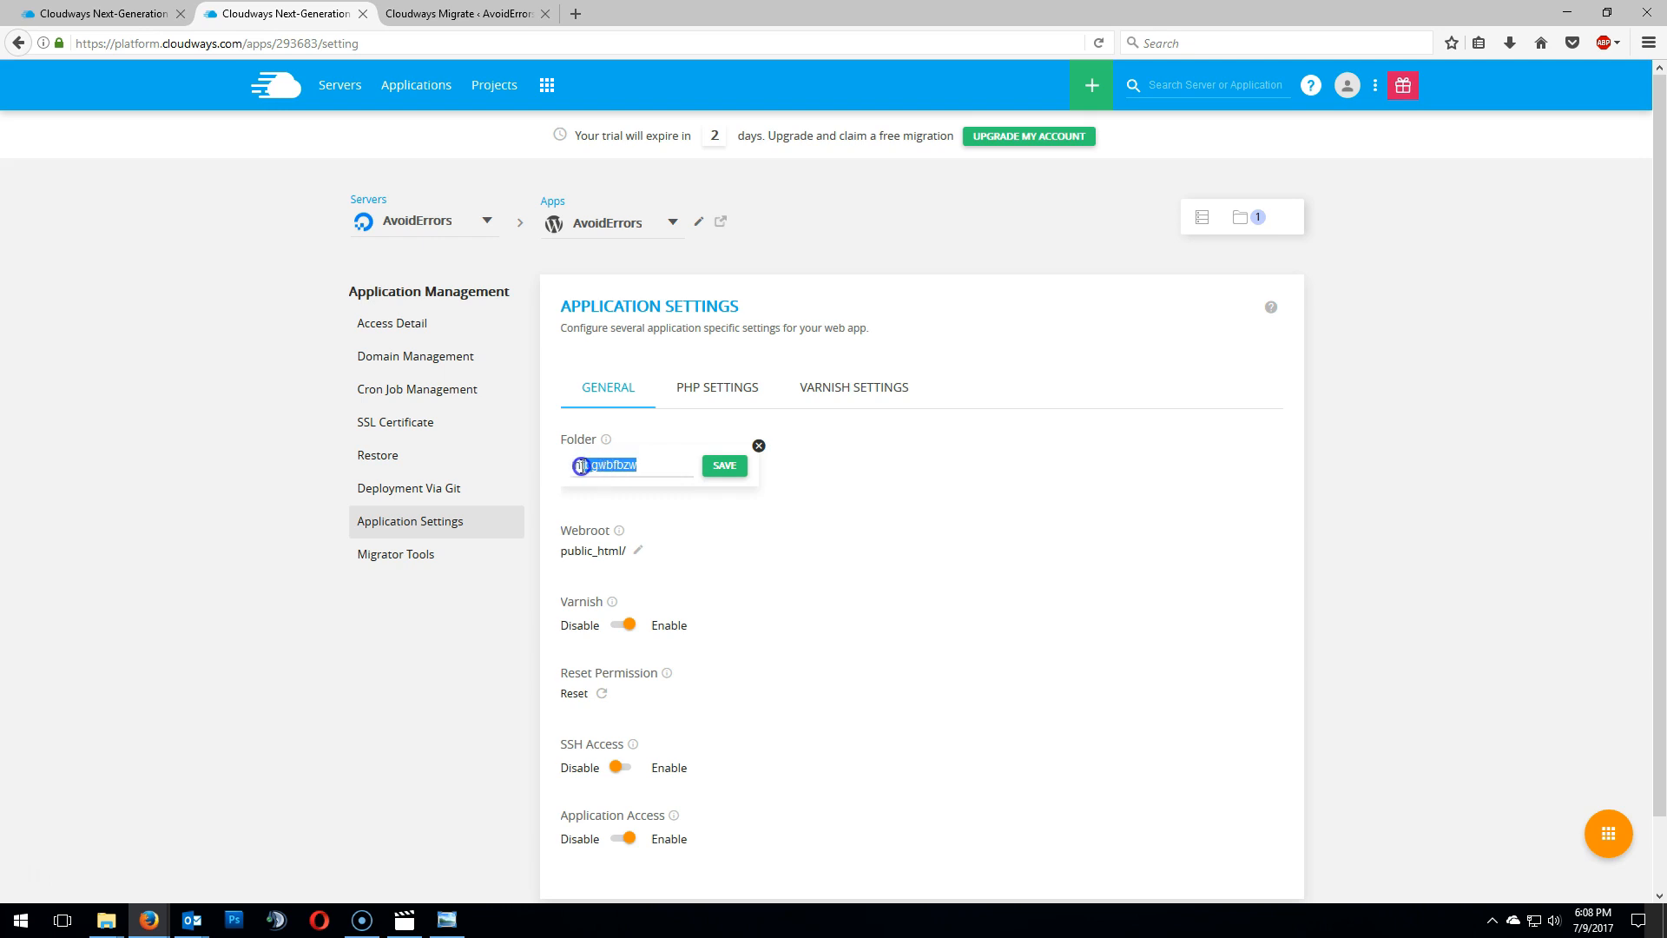
right_click(587, 468)
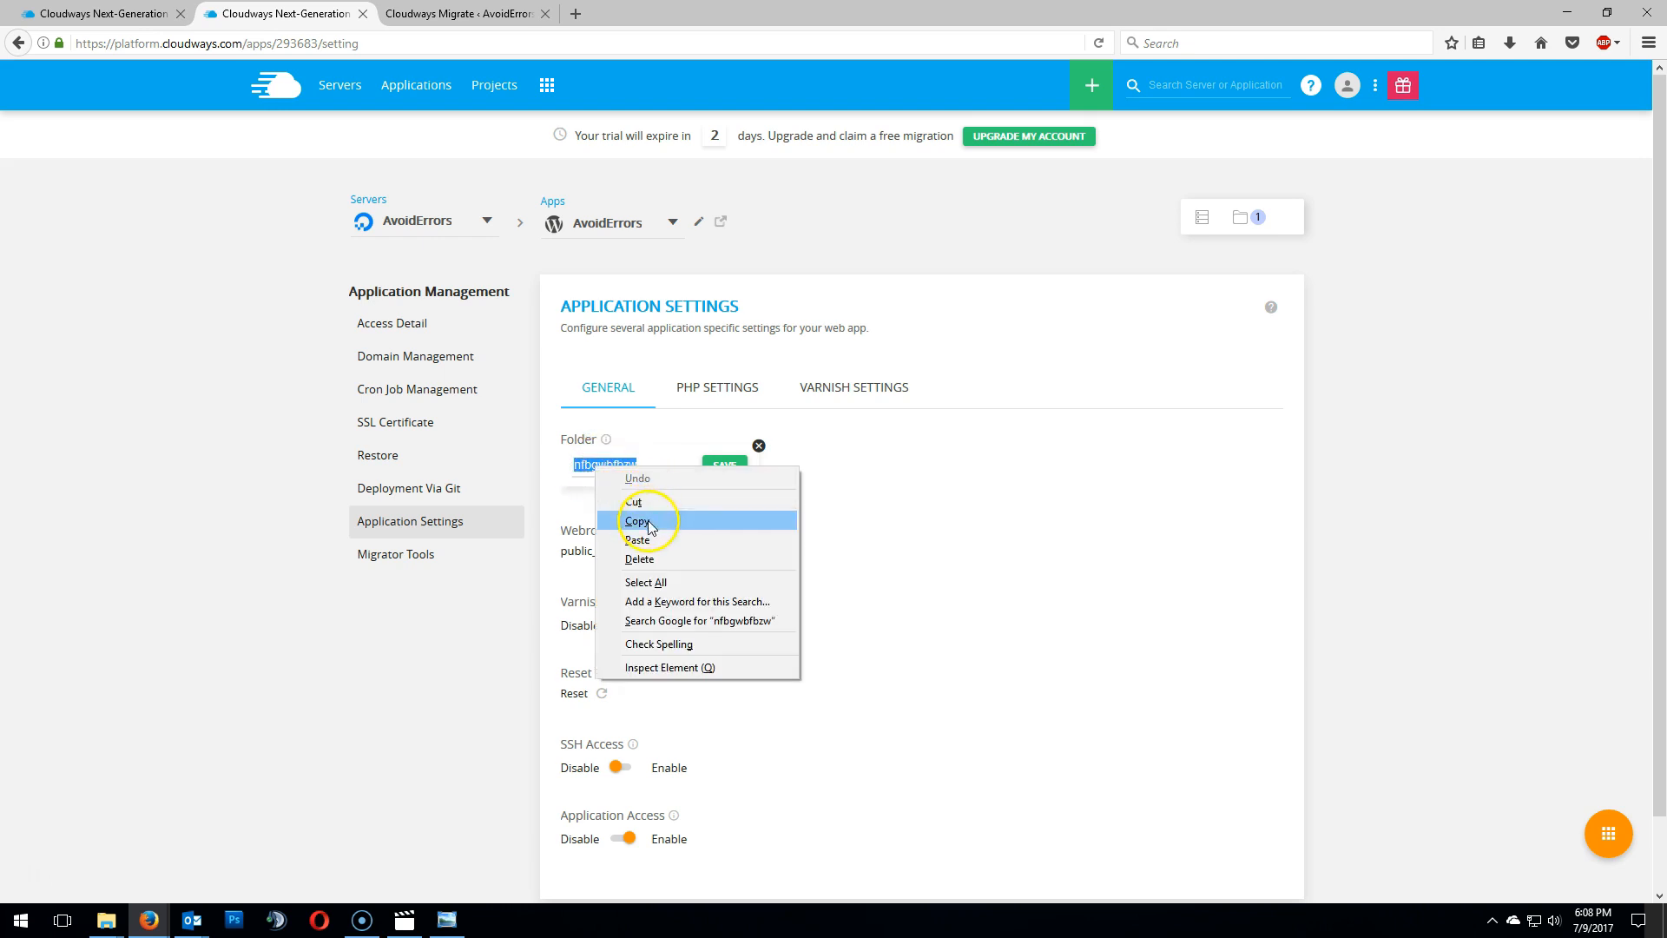
left_click(648, 521)
left_click(781, 552)
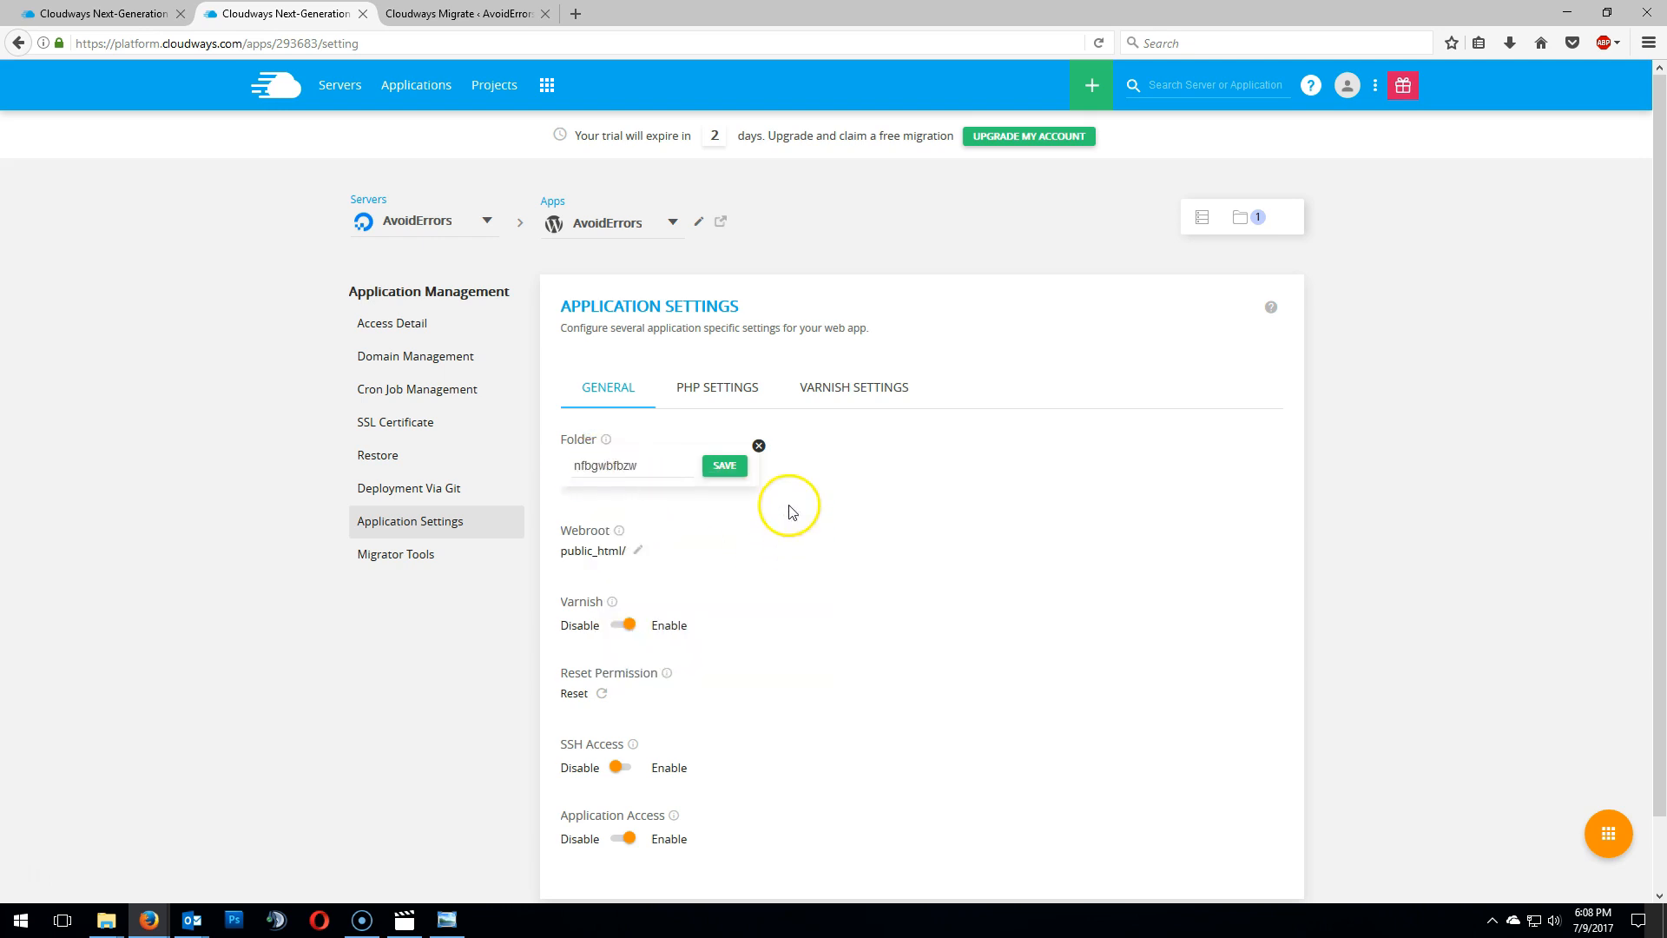
left_click(759, 447)
- Paste the folder name nfbgwbfbzw into the migration form's Application Folder Name field
left_click(103, 12)
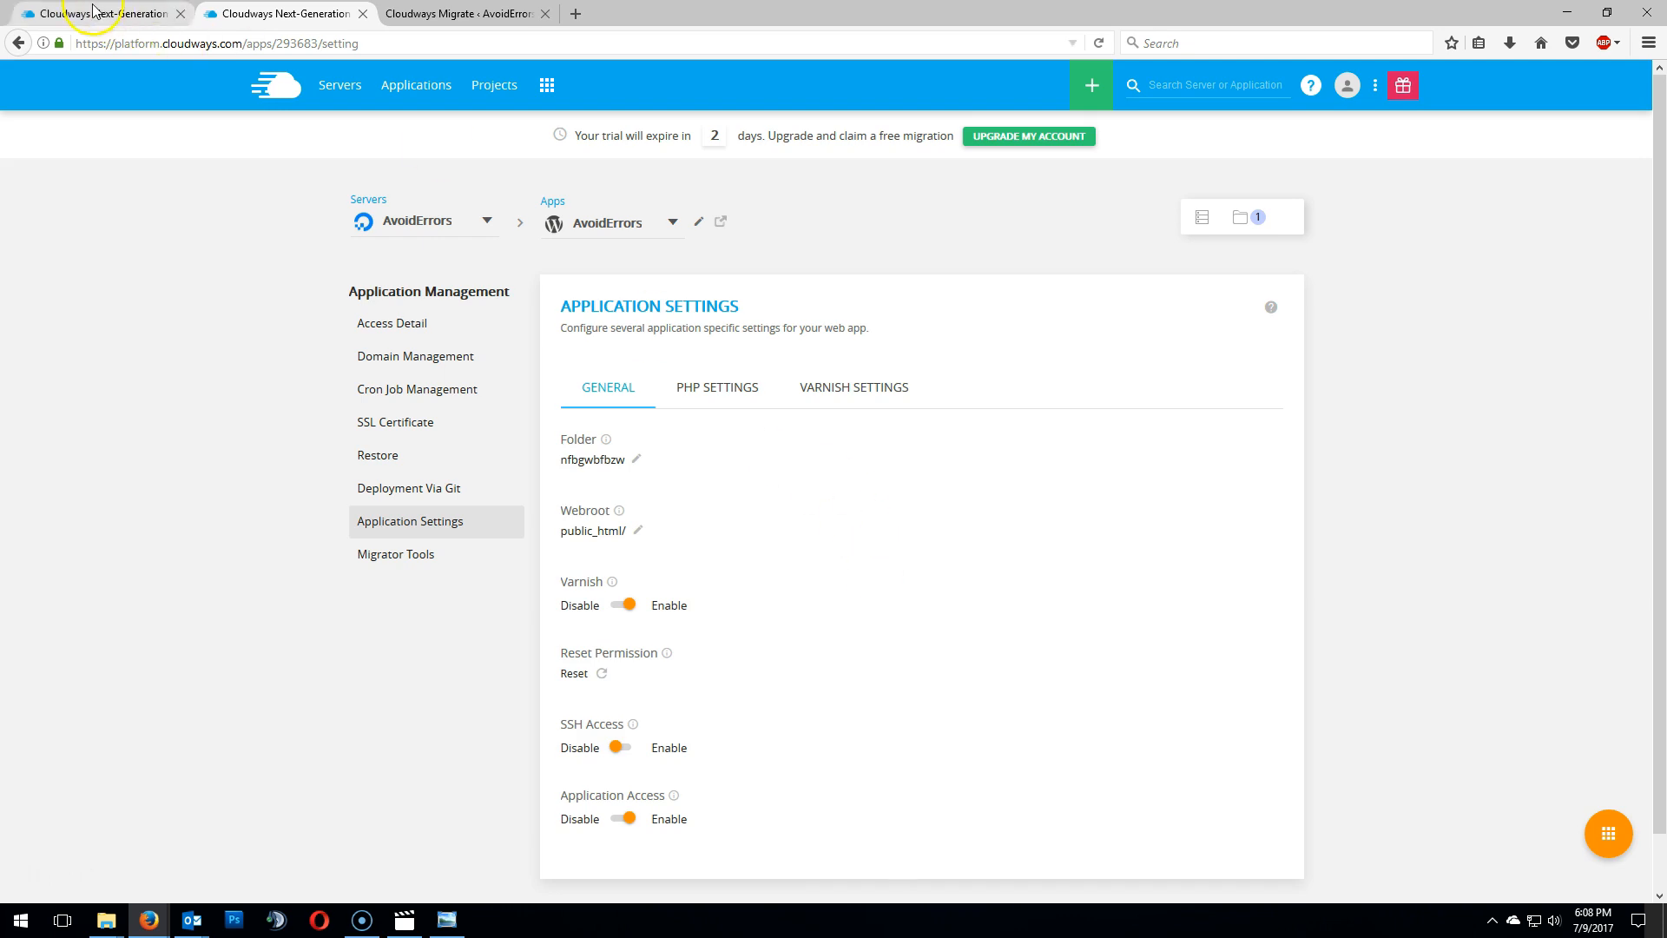
left_click(255, 14)
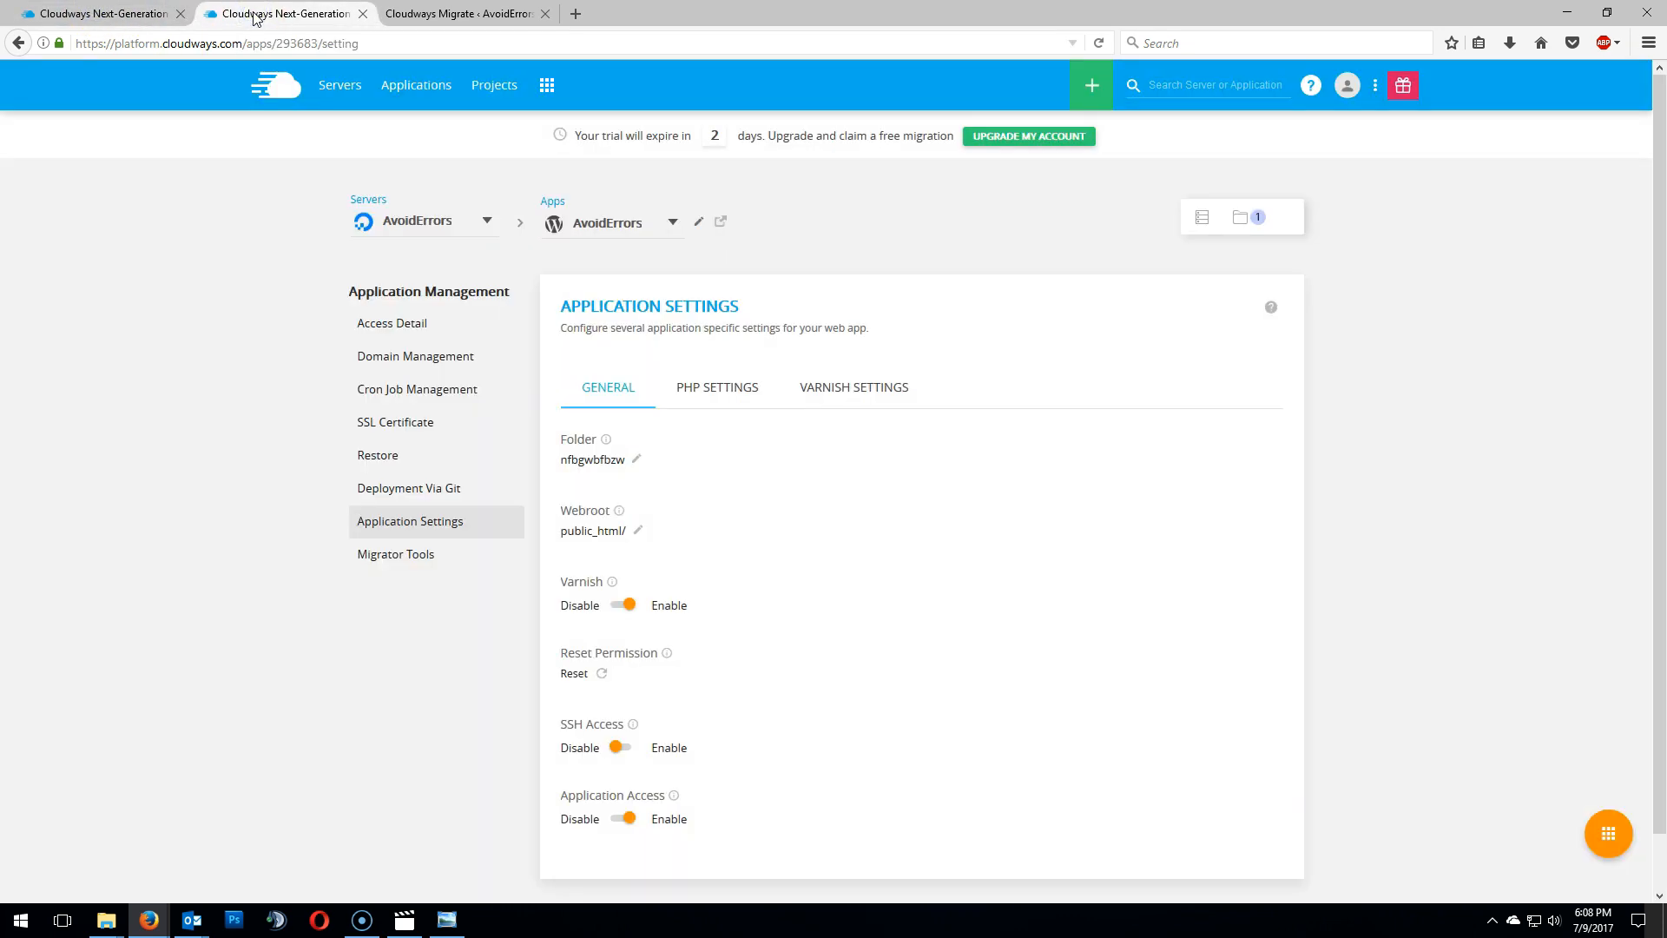
left_click(424, 12)
left_click(413, 493)
right_click(413, 493)
left_click(475, 563)
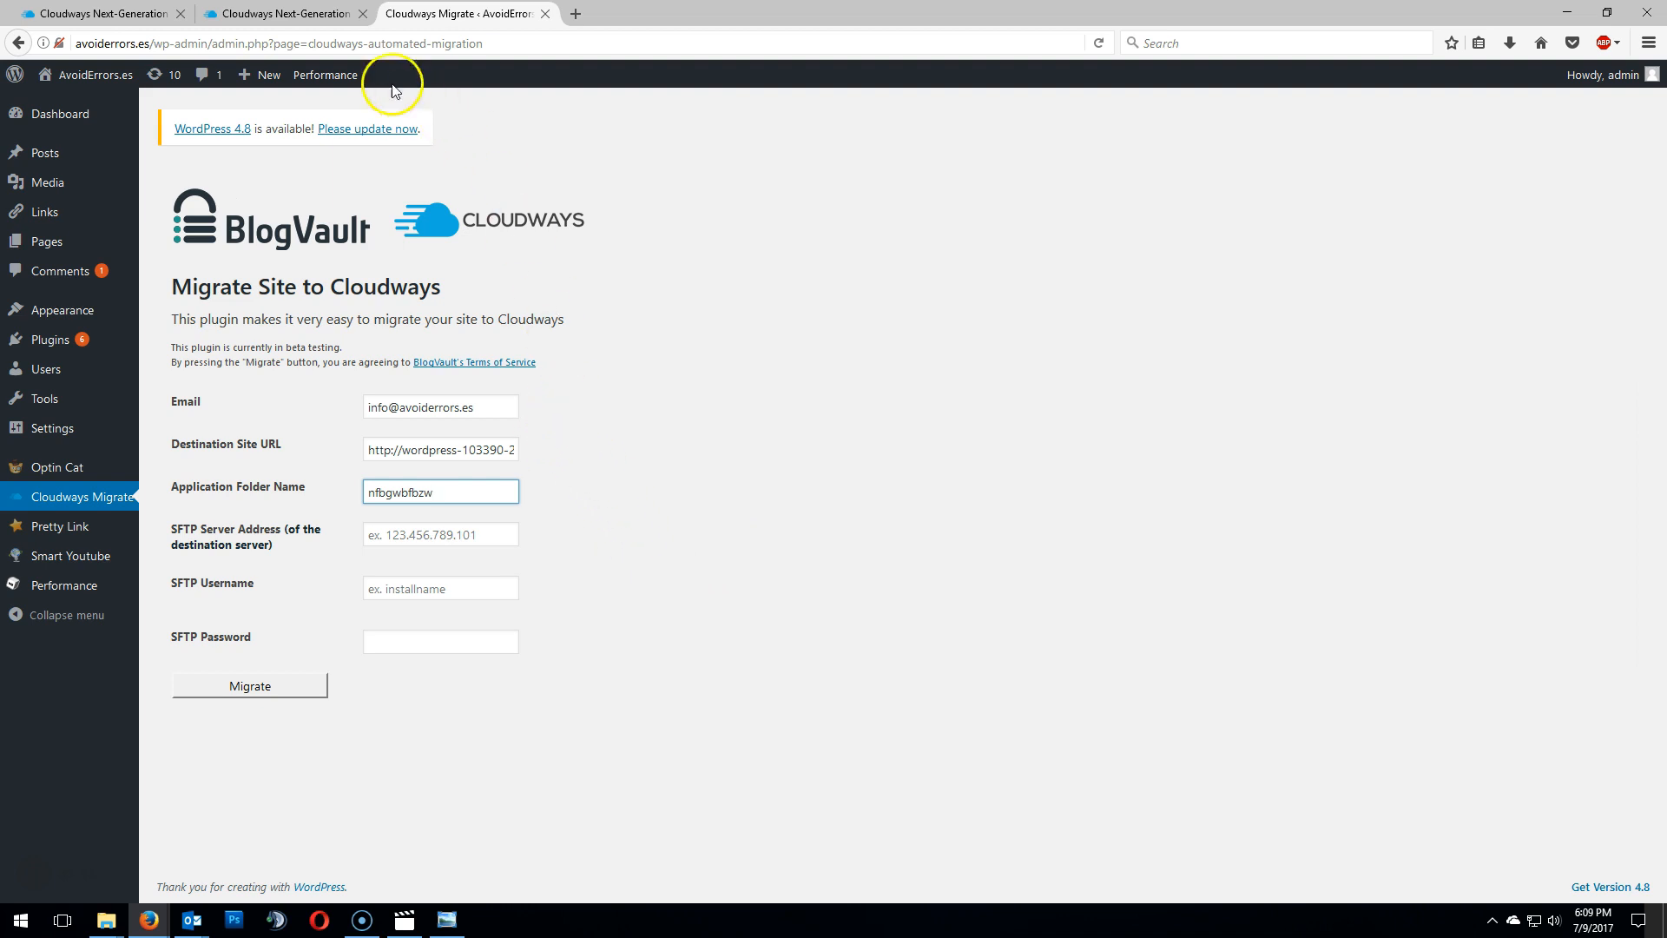
- Copy the server's public IP from its master credentials and paste it into the SFTP Server Address field
left_click(283, 14)
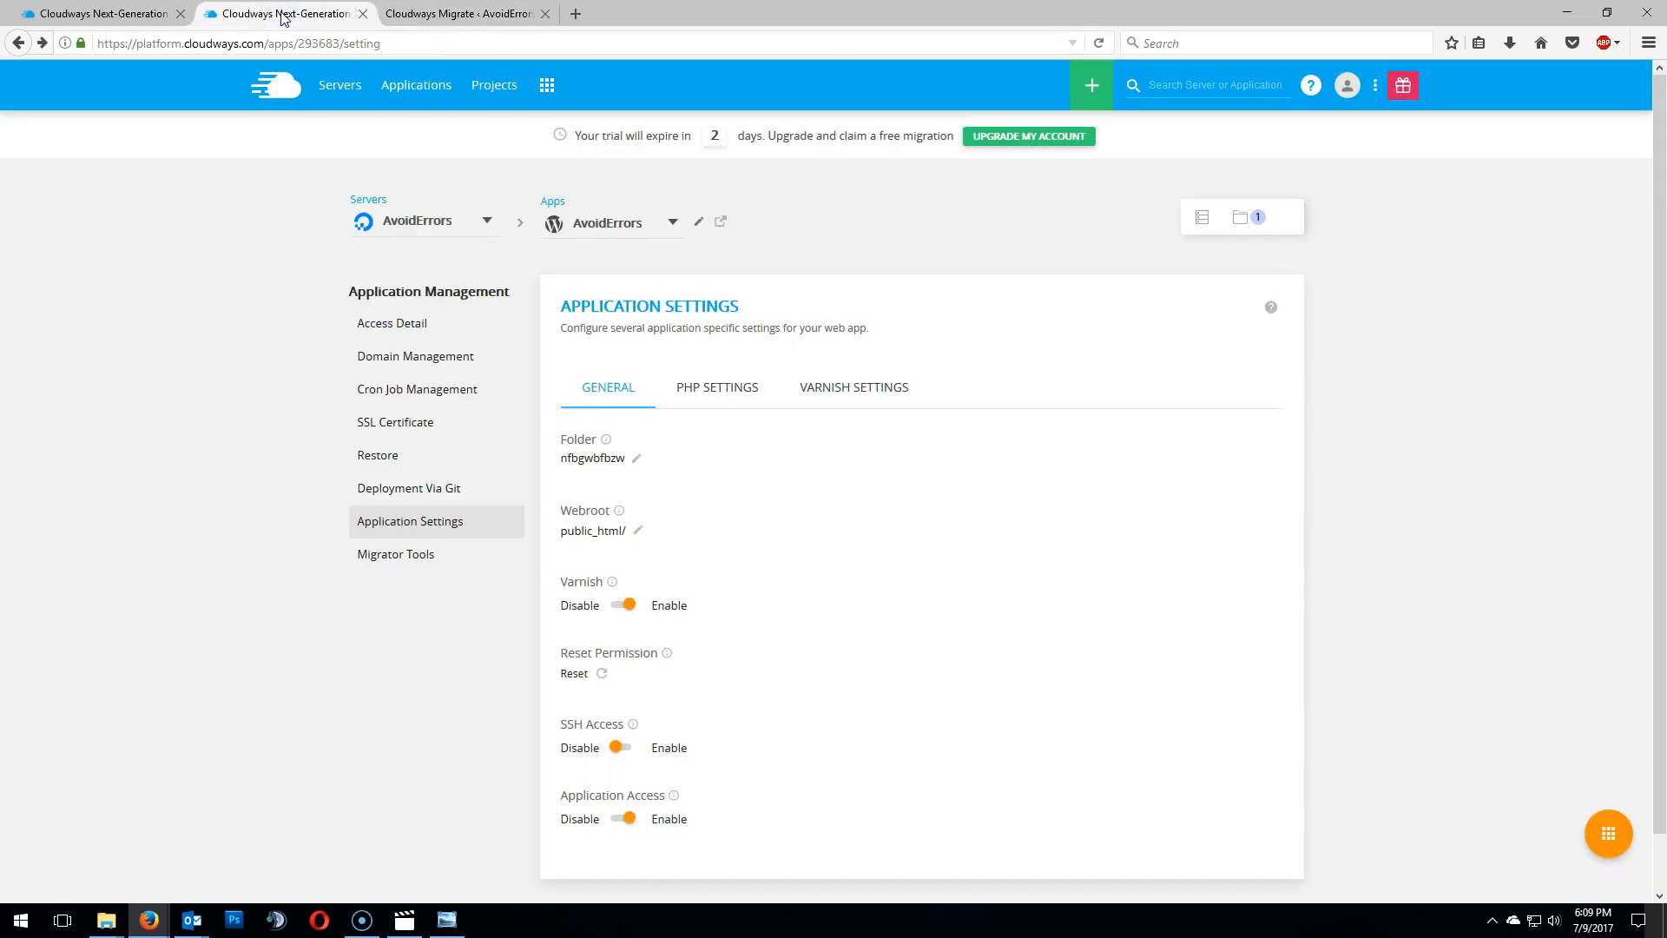
left_click(1202, 218)
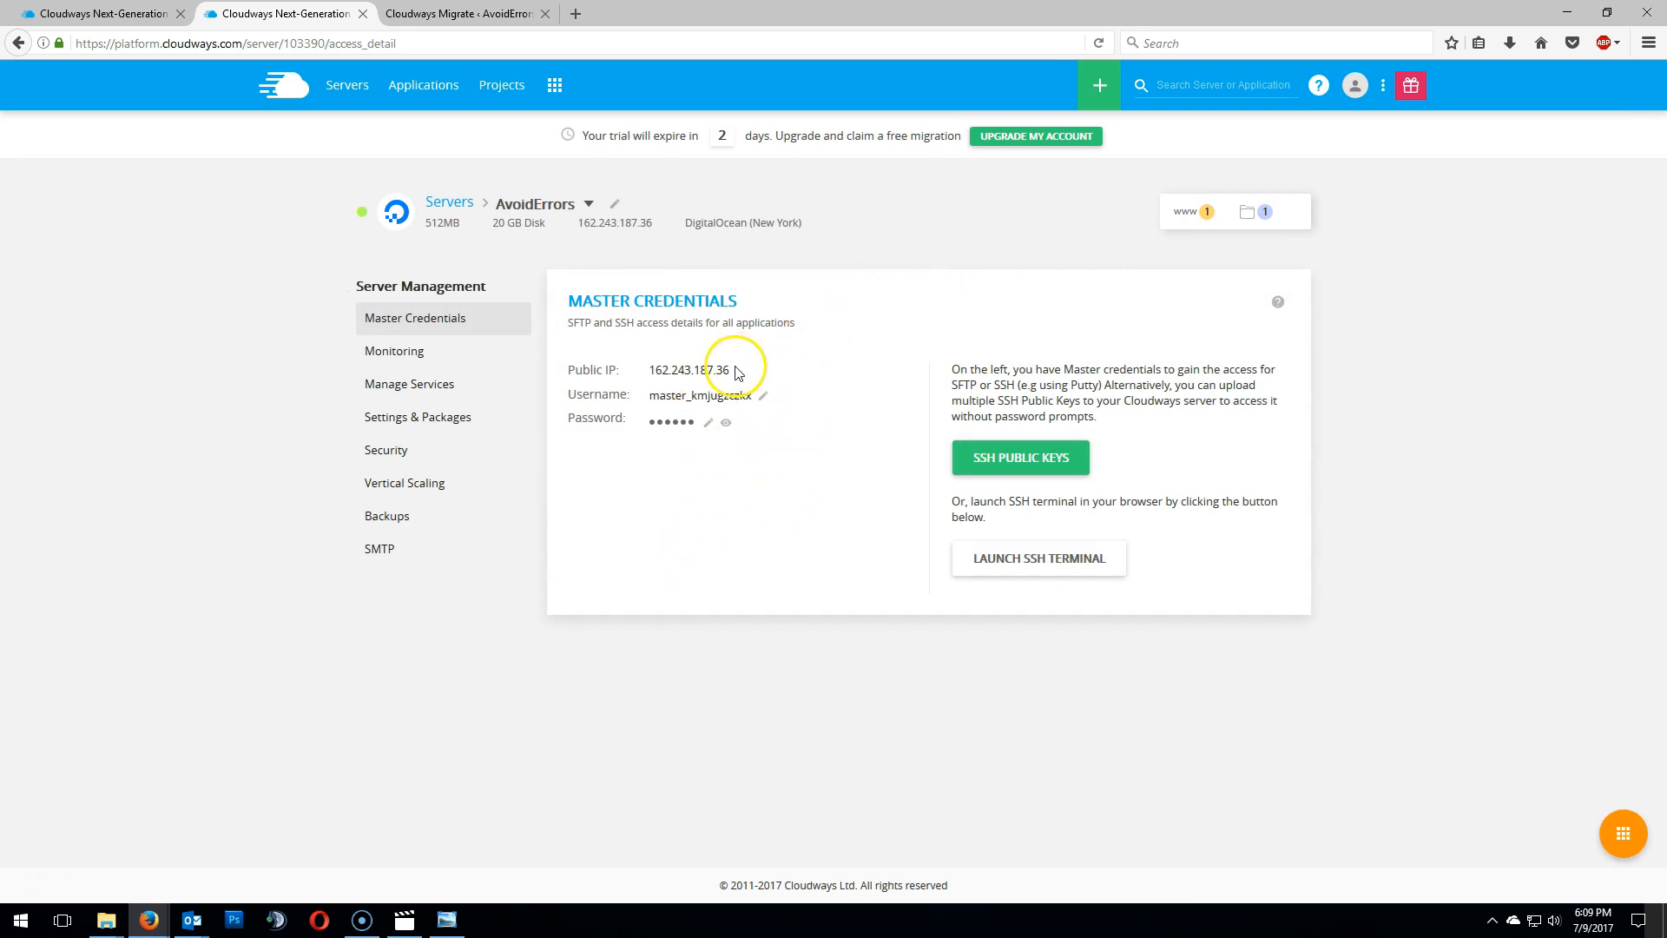
left_click(702, 370)
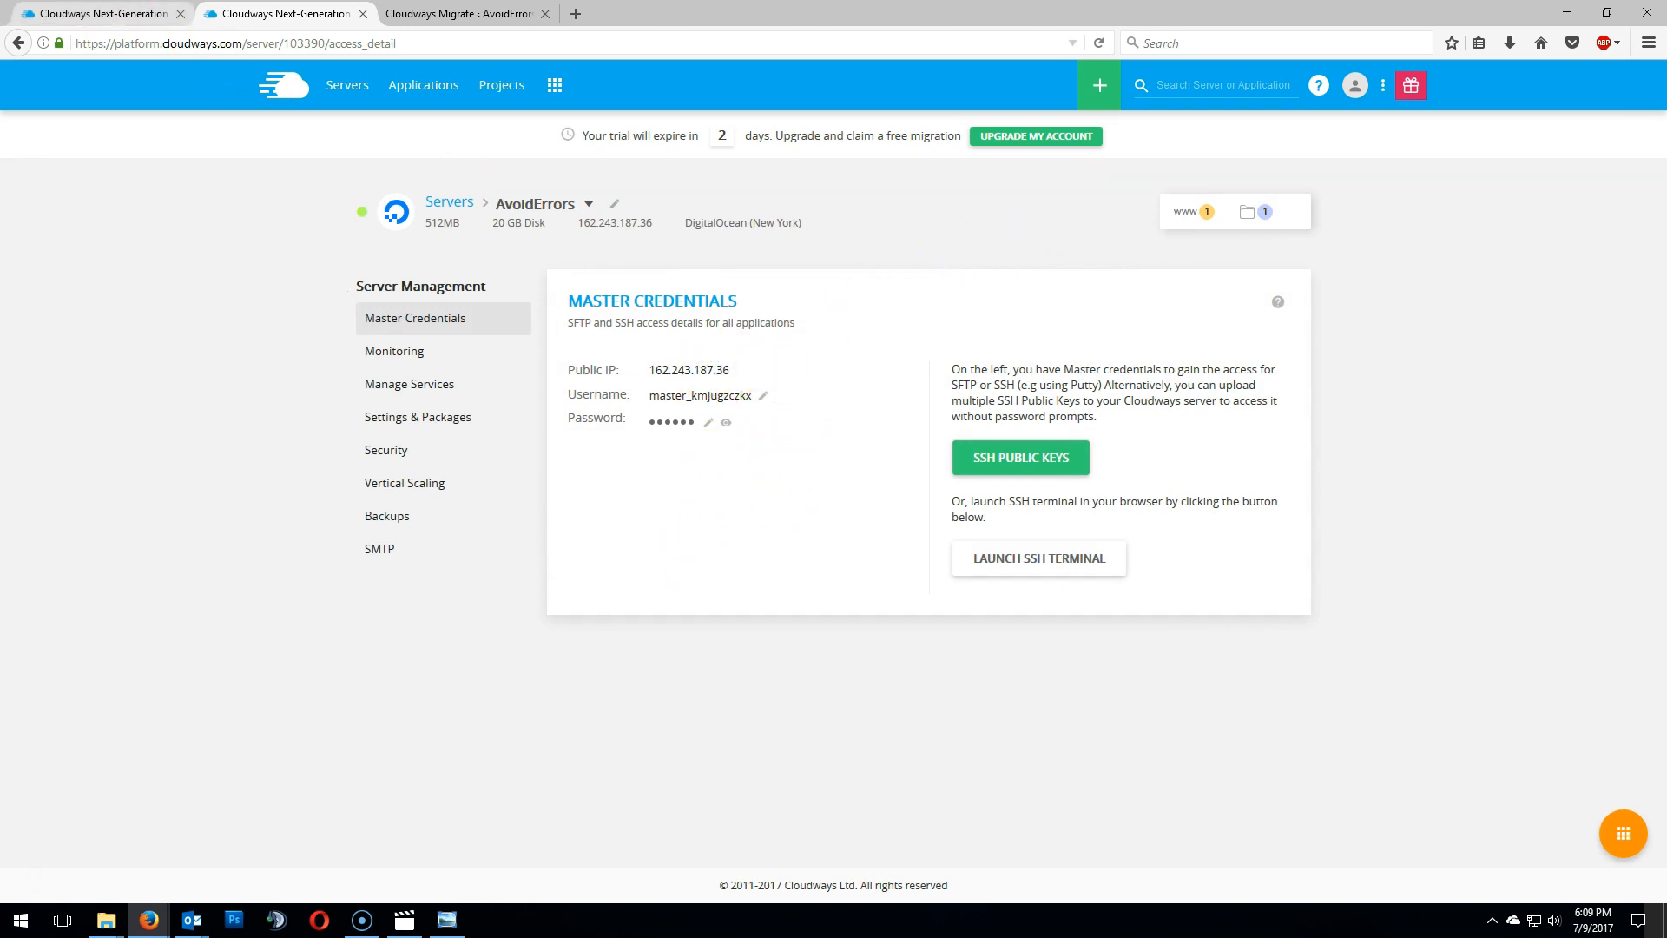
left_click(451, 13)
left_click(495, 534)
right_click(452, 539)
left_click(513, 617)
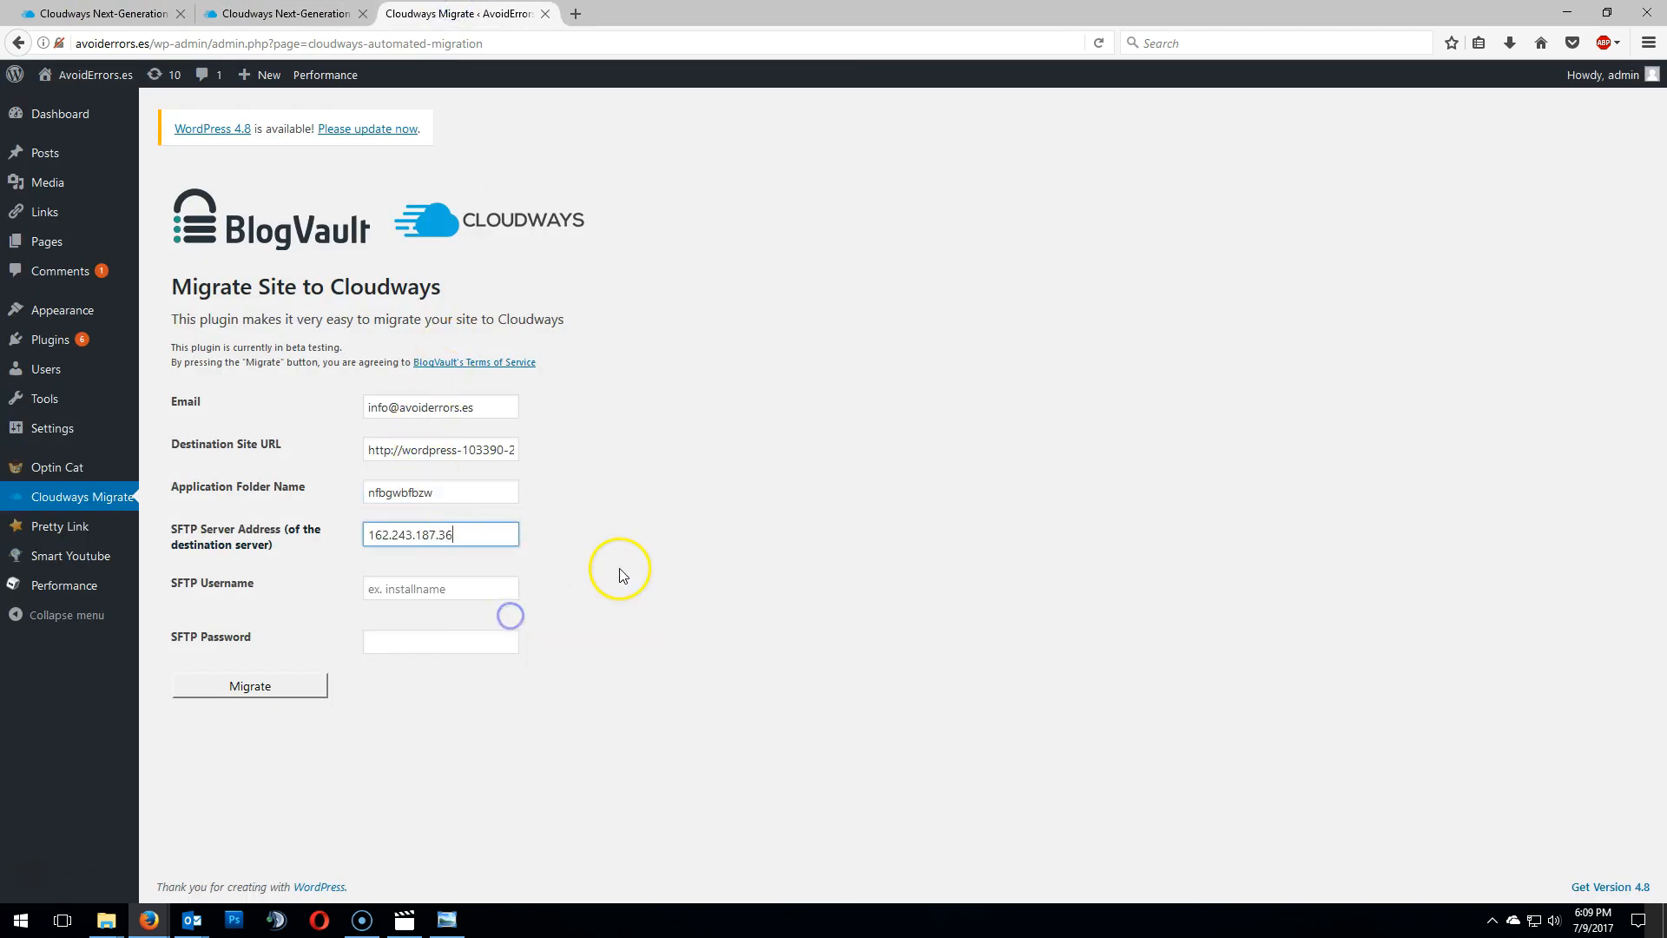
- Copy the server's master username and paste it into the SFTP Username field
left_click(309, 14)
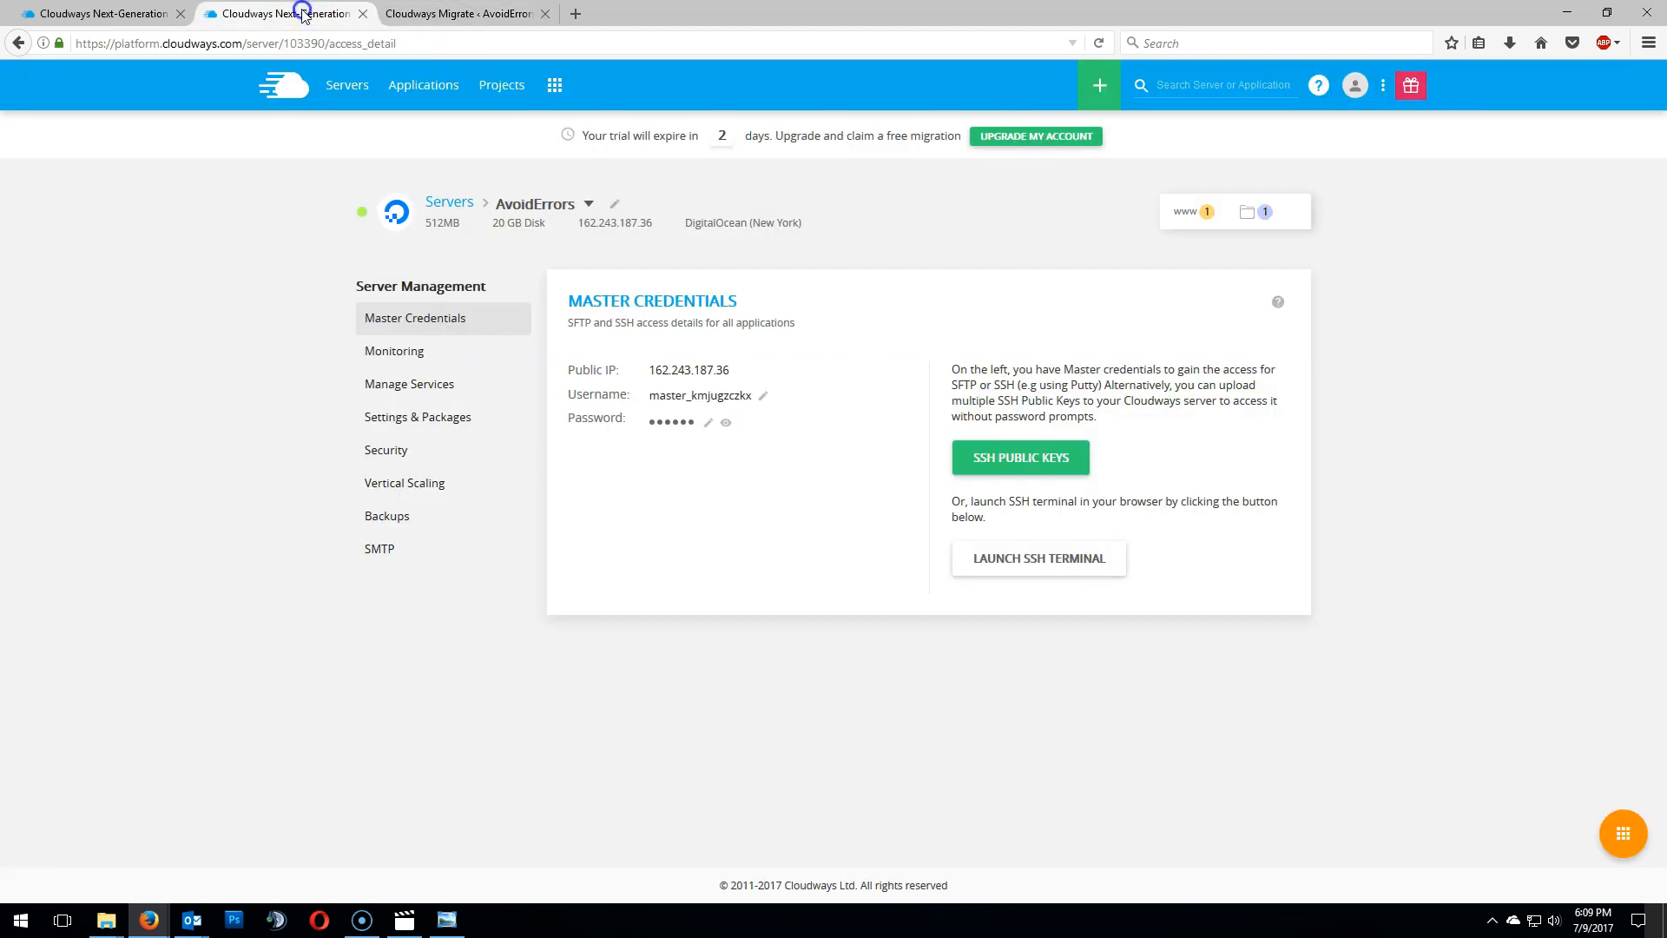
left_click(687, 398)
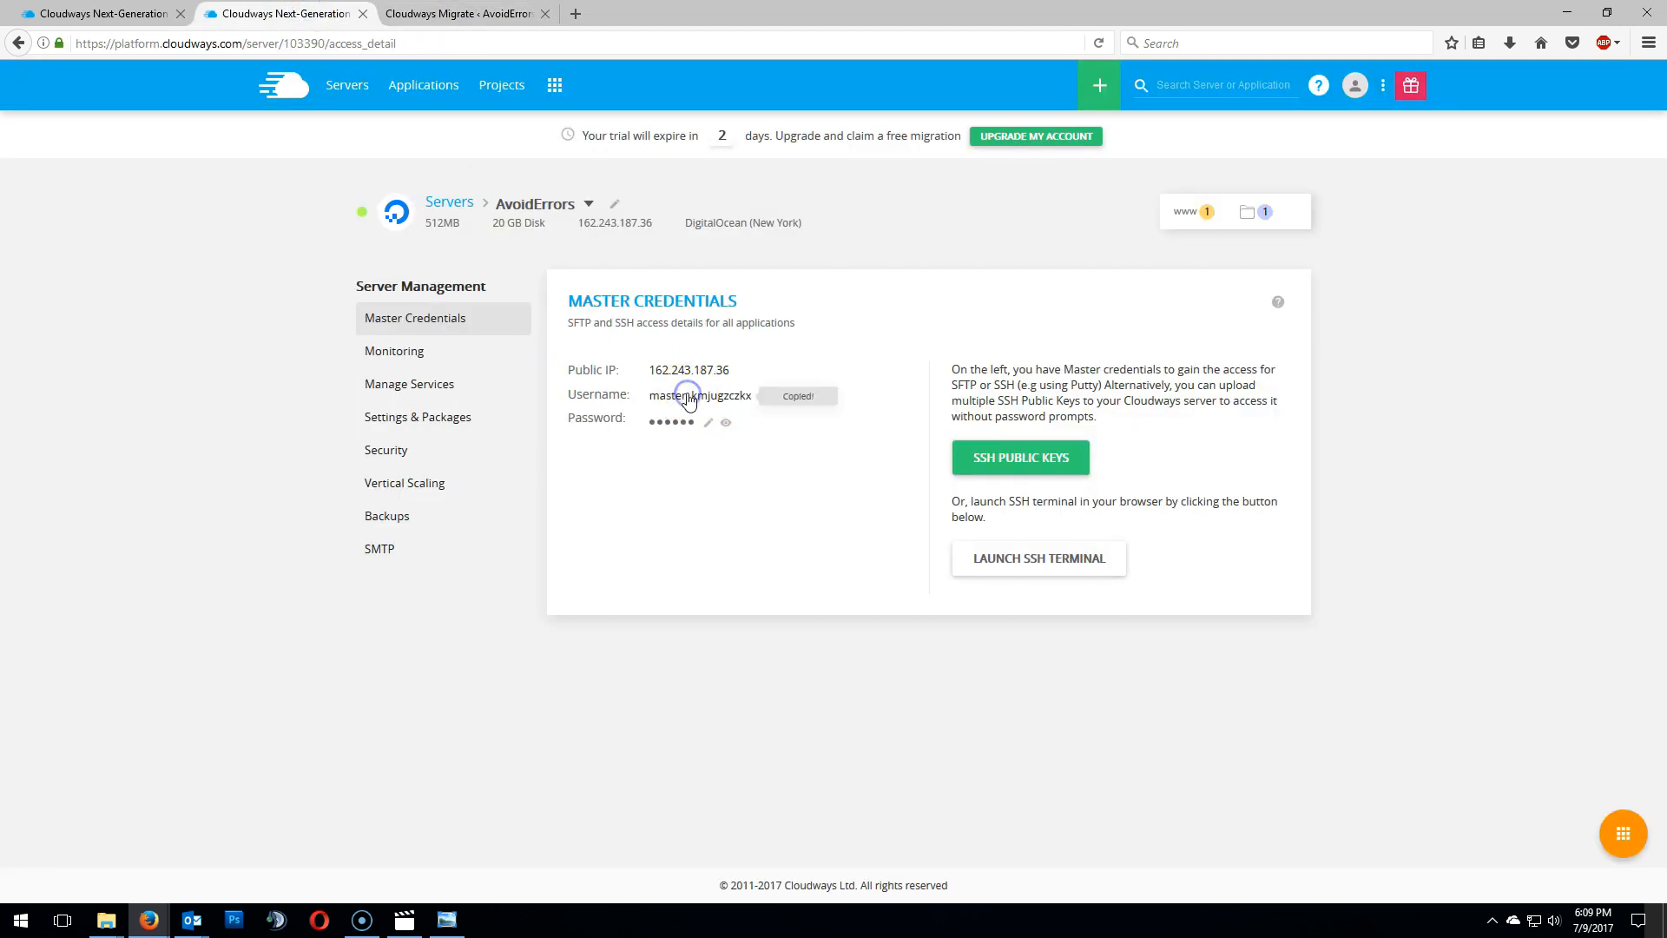
left_click(426, 12)
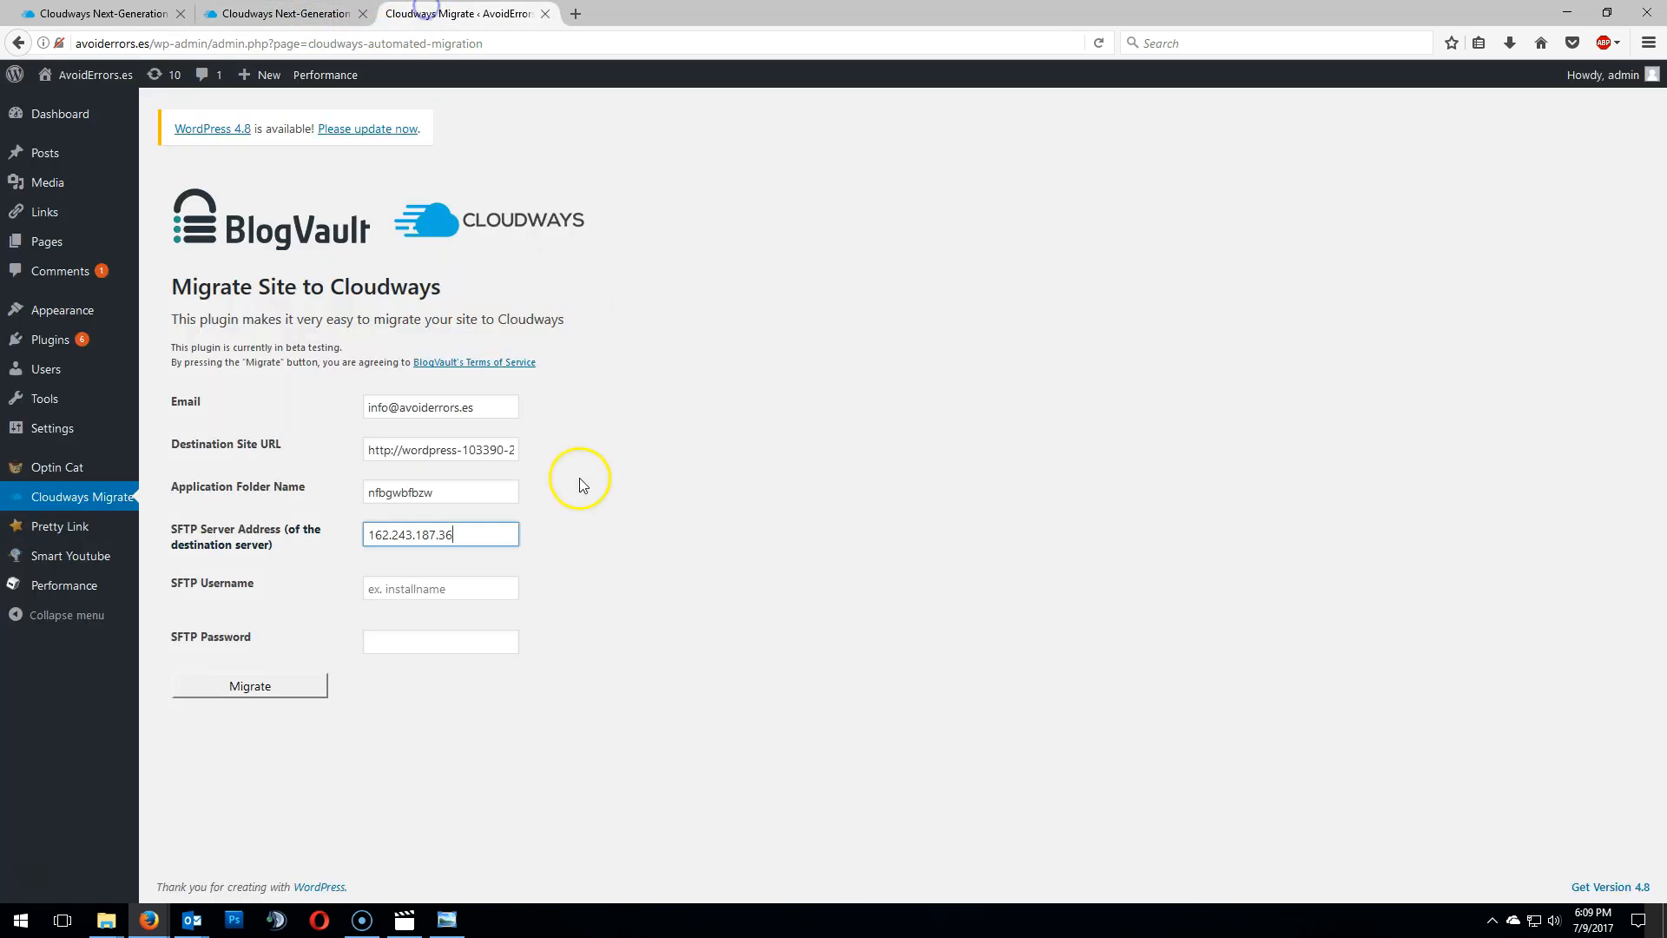
right_click(450, 590)
left_click(510, 664)
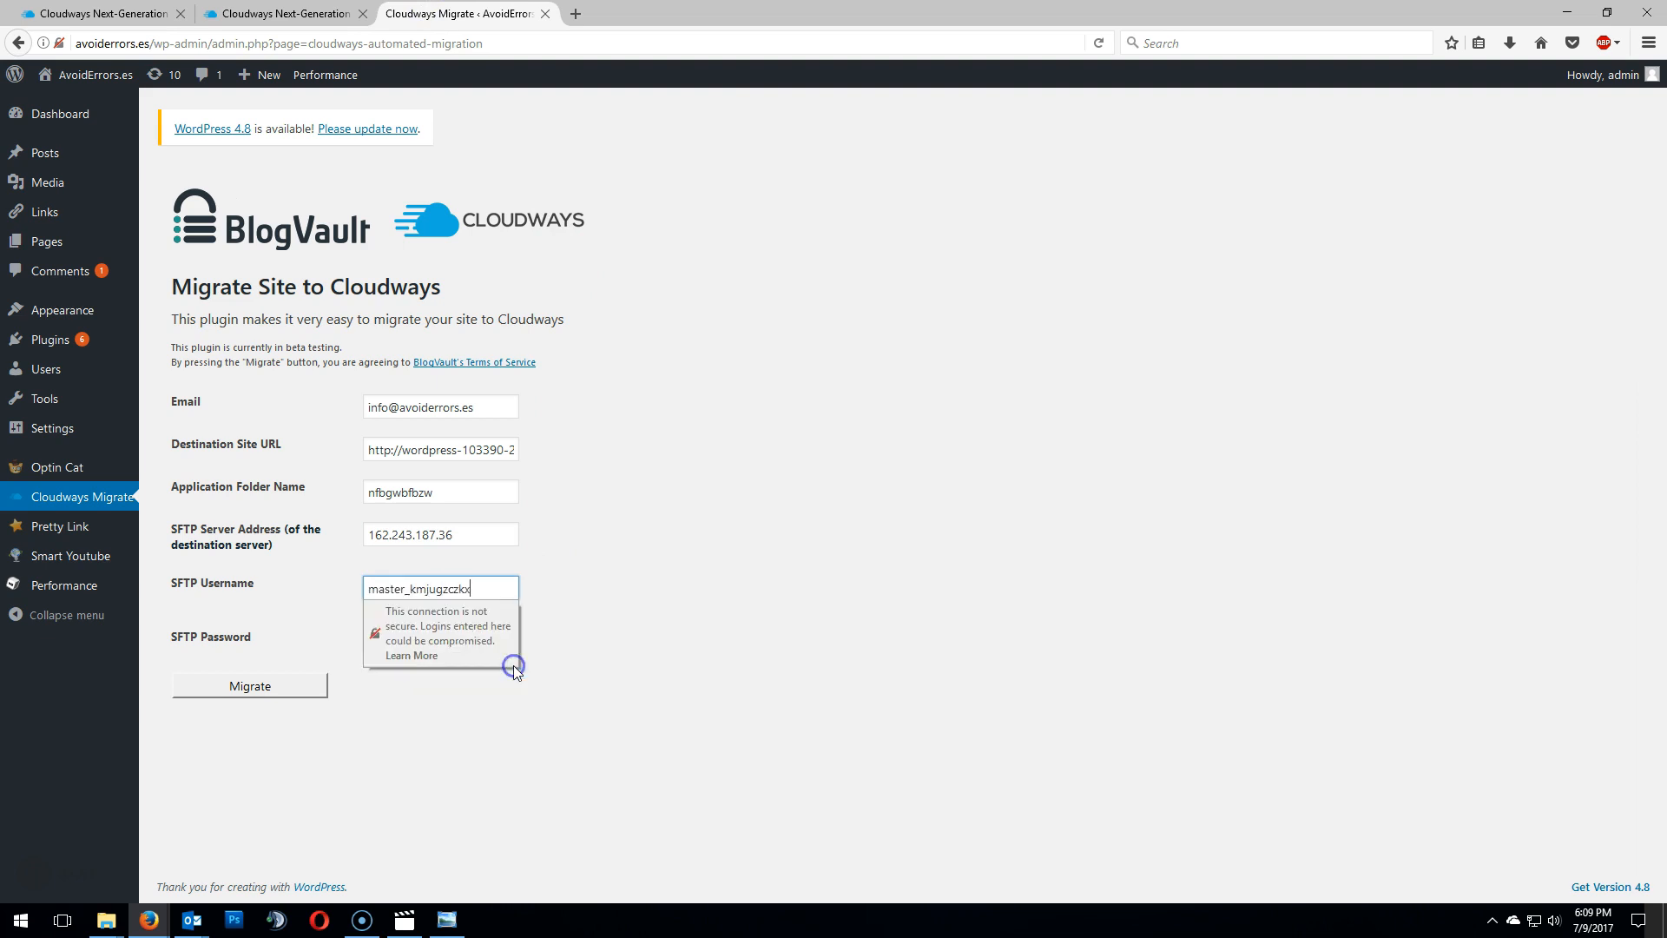
- Copy the server's master password and paste it into the SFTP Password field
left_click(272, 14)
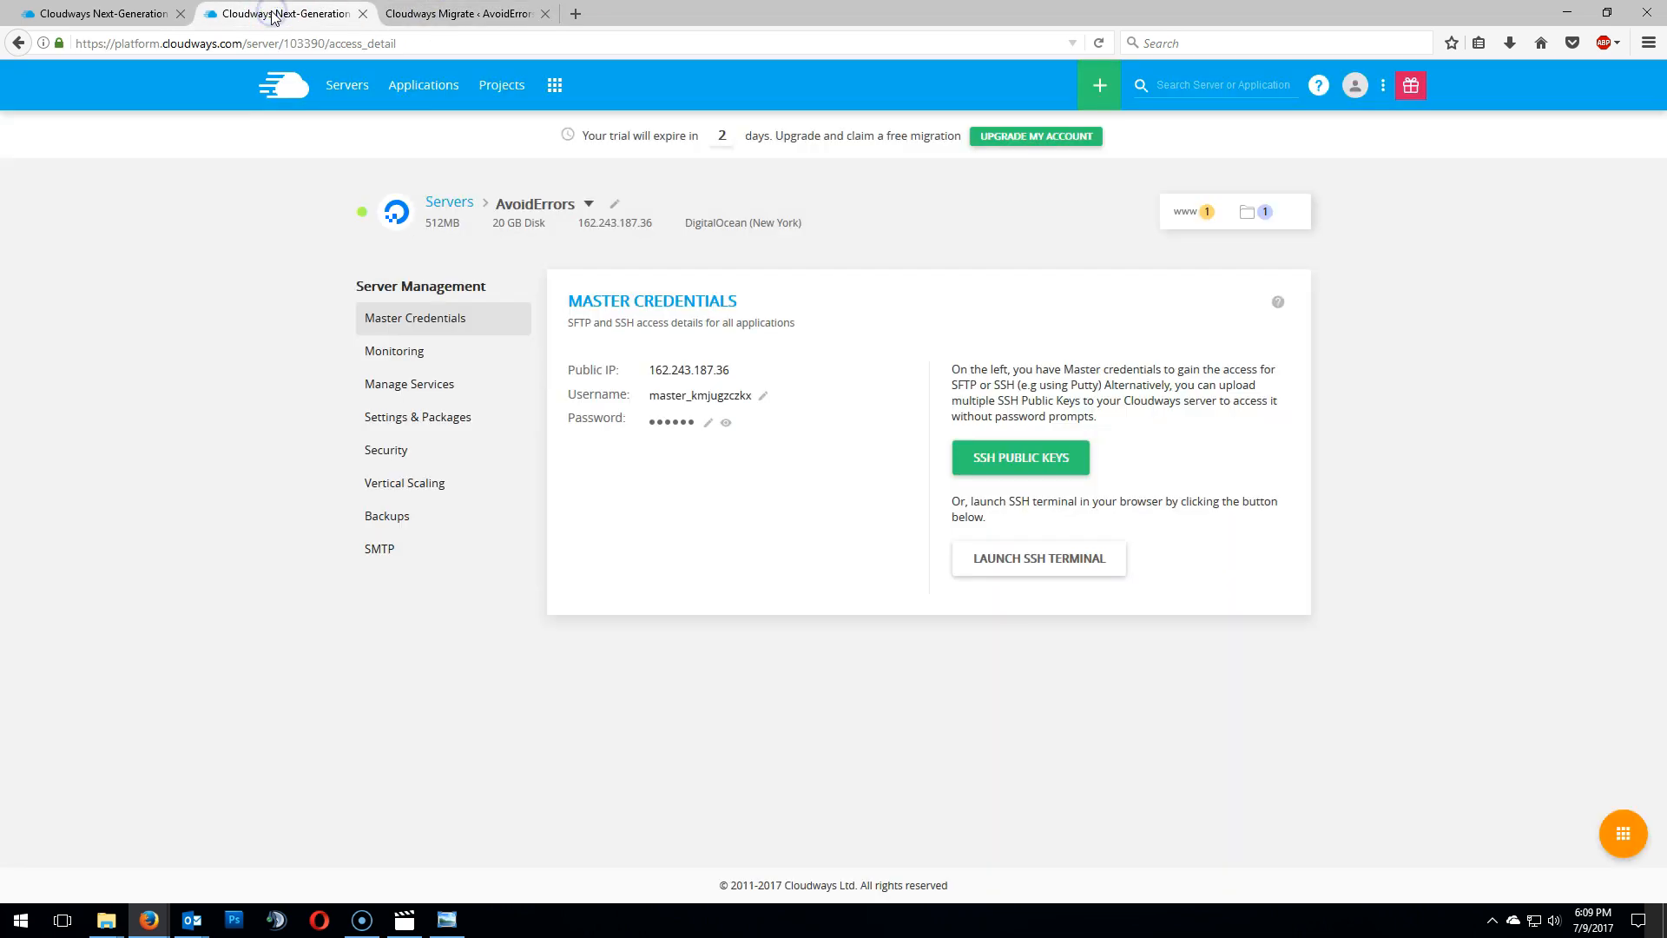
left_click(664, 420)
left_click(669, 422)
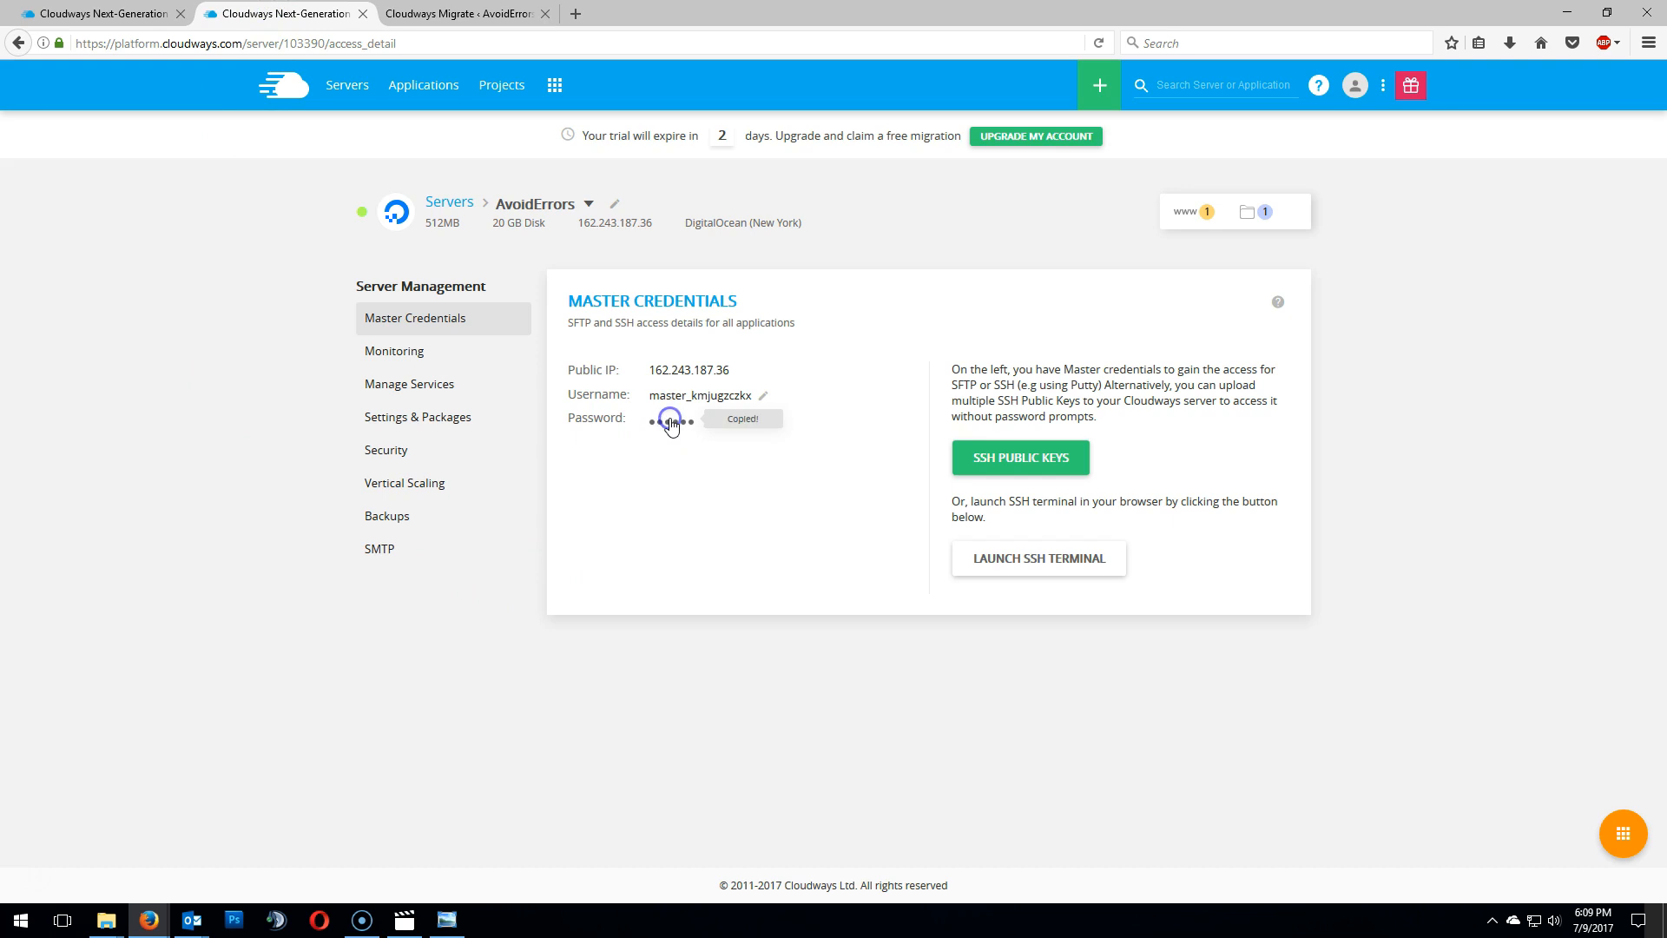
left_click(476, 13)
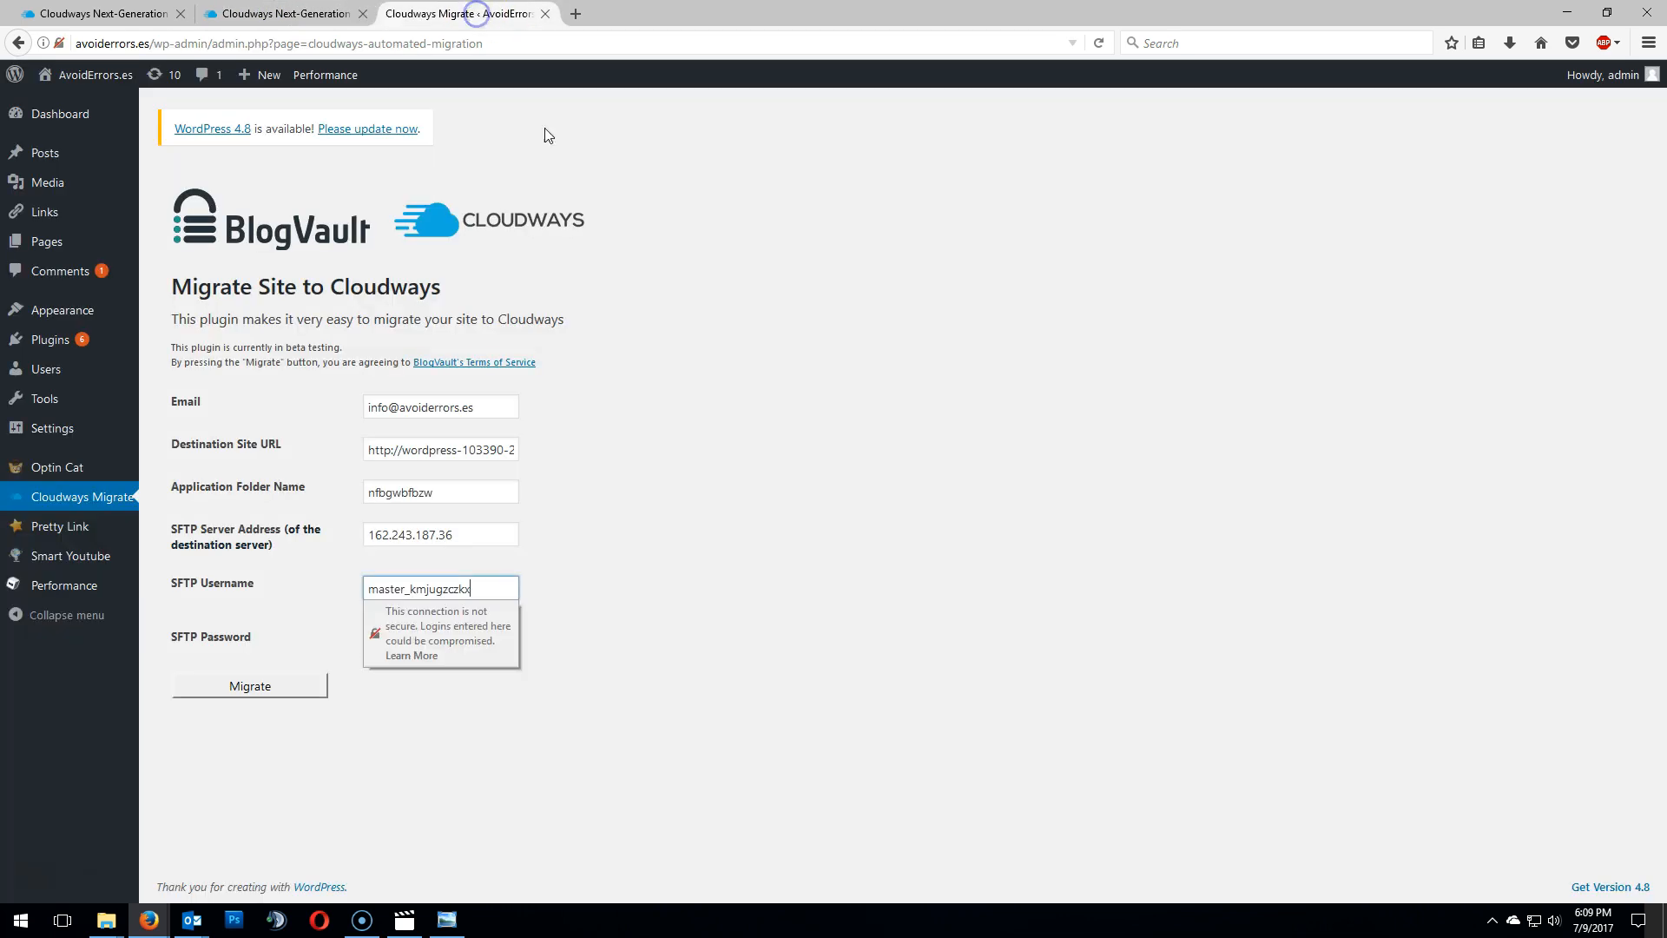
left_click(440, 644)
right_click(439, 644)
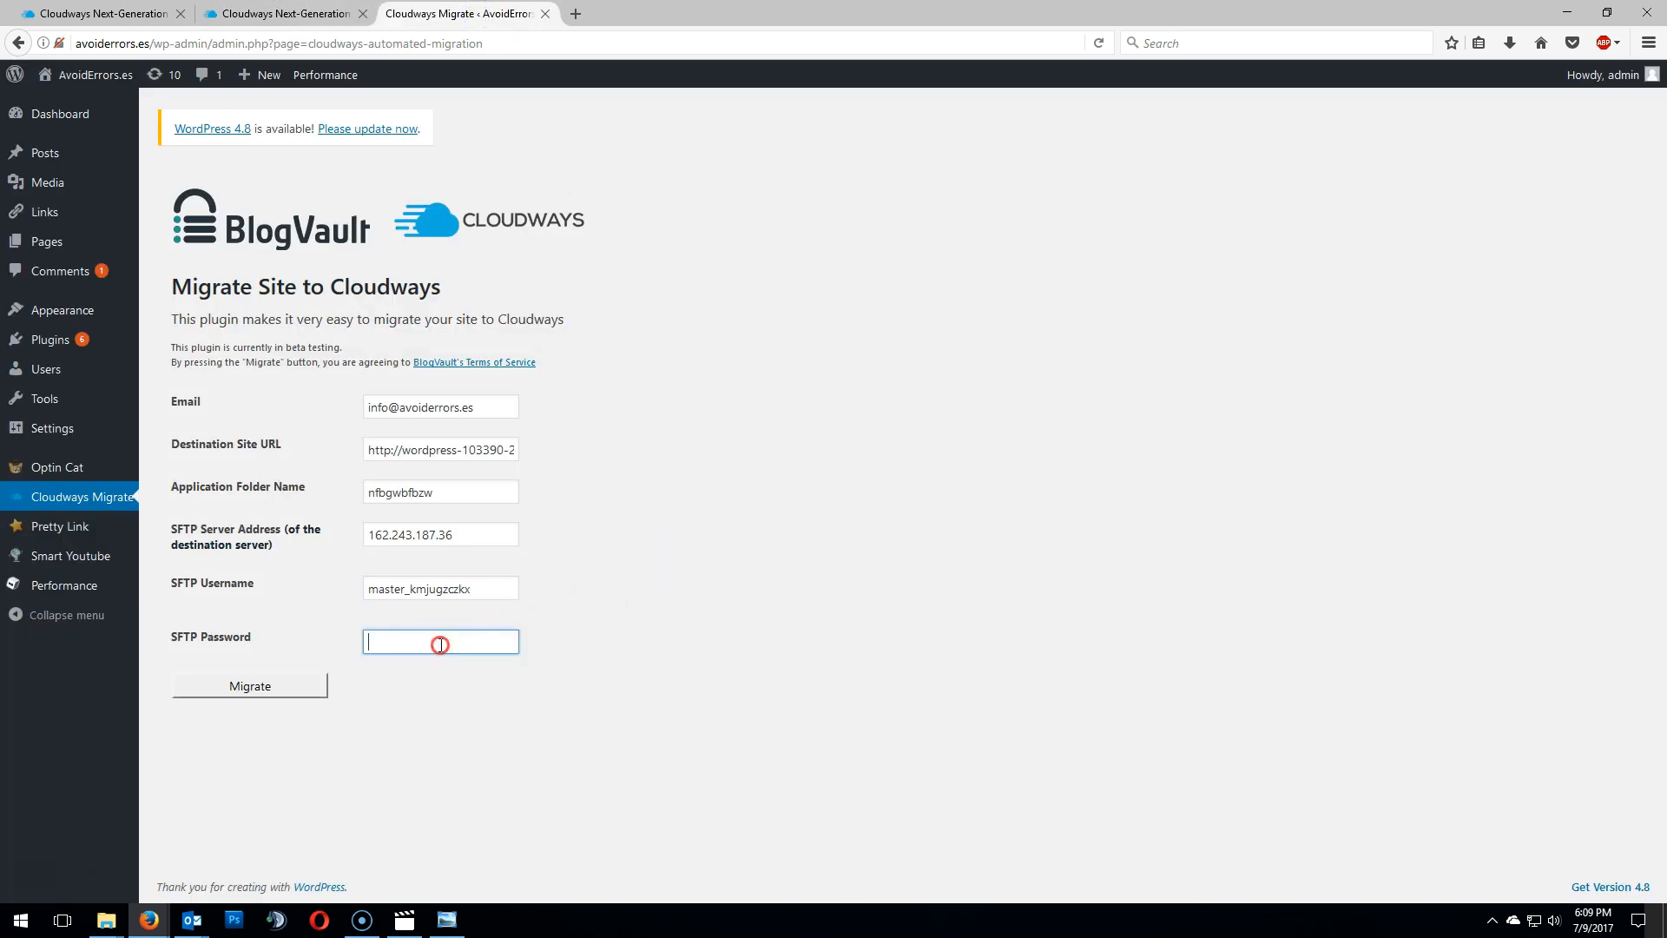
left_click(484, 721)
left_click(744, 675)
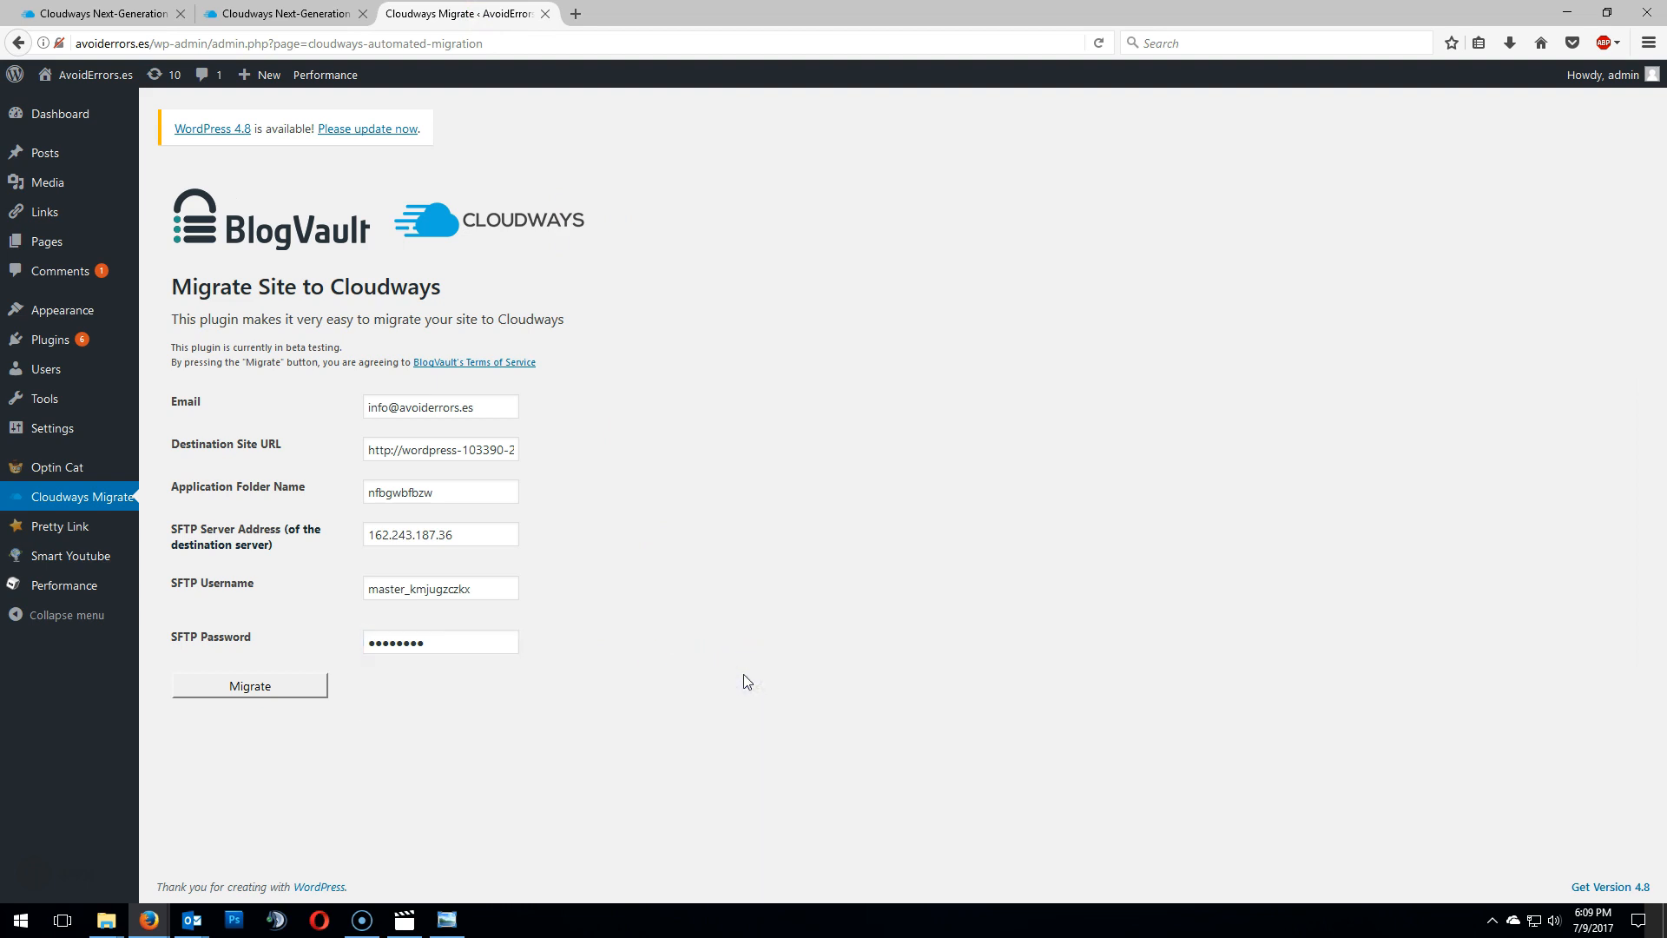
- Start the migration and decline saving the login in the browser
left_click(310, 692)
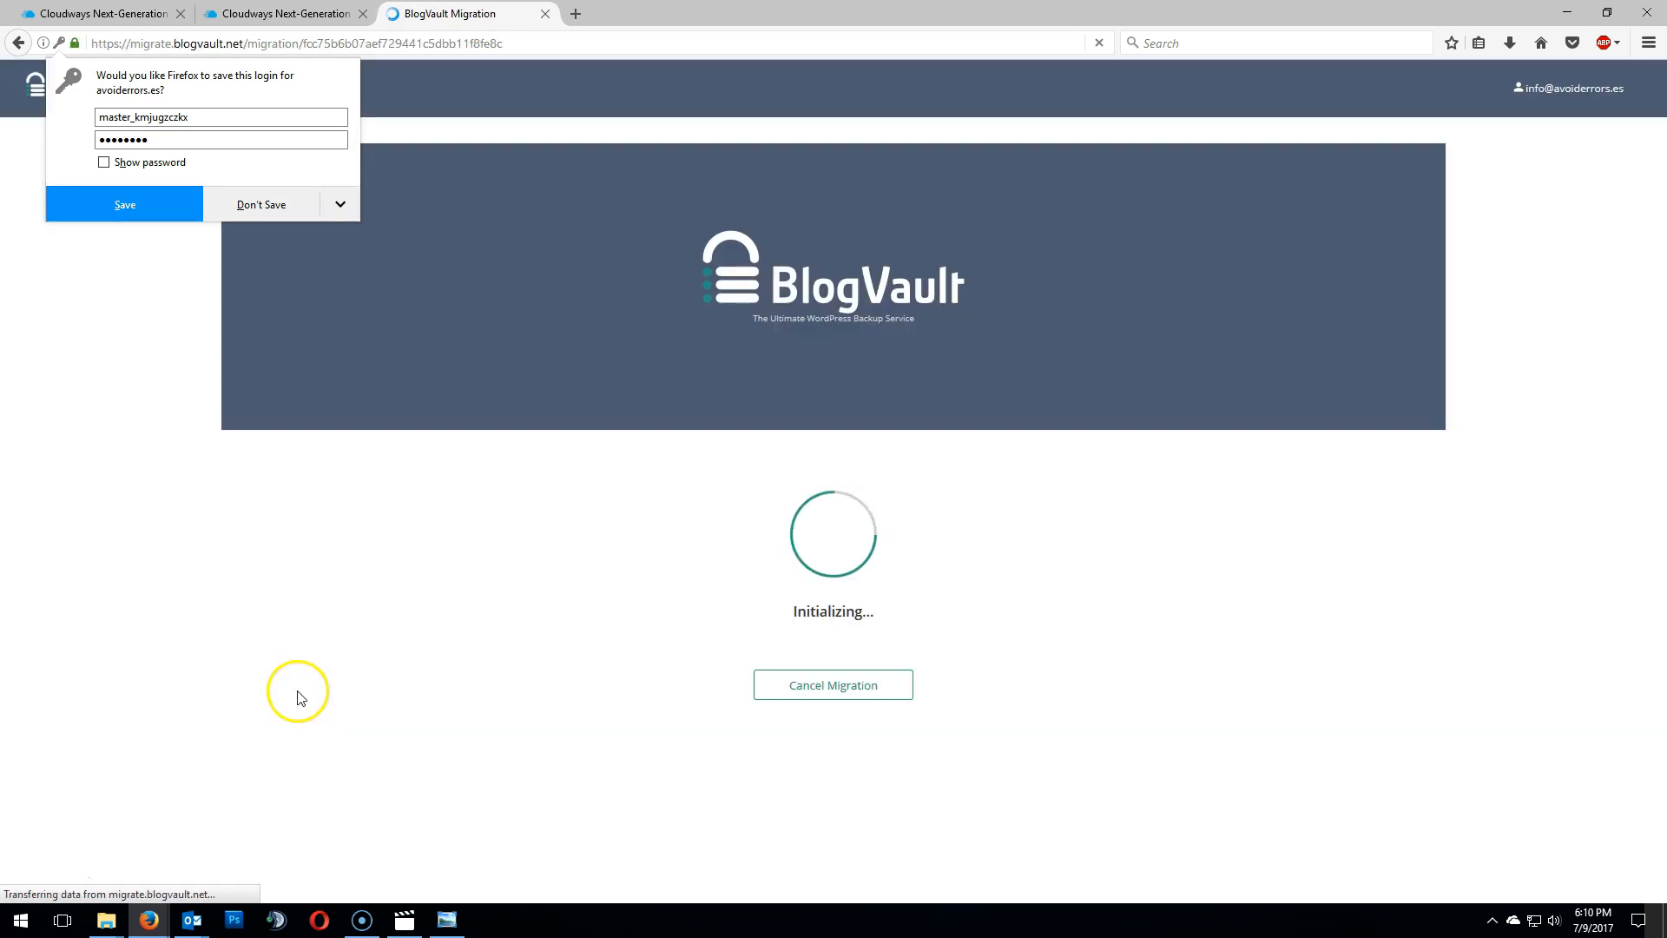
left_click(263, 204)
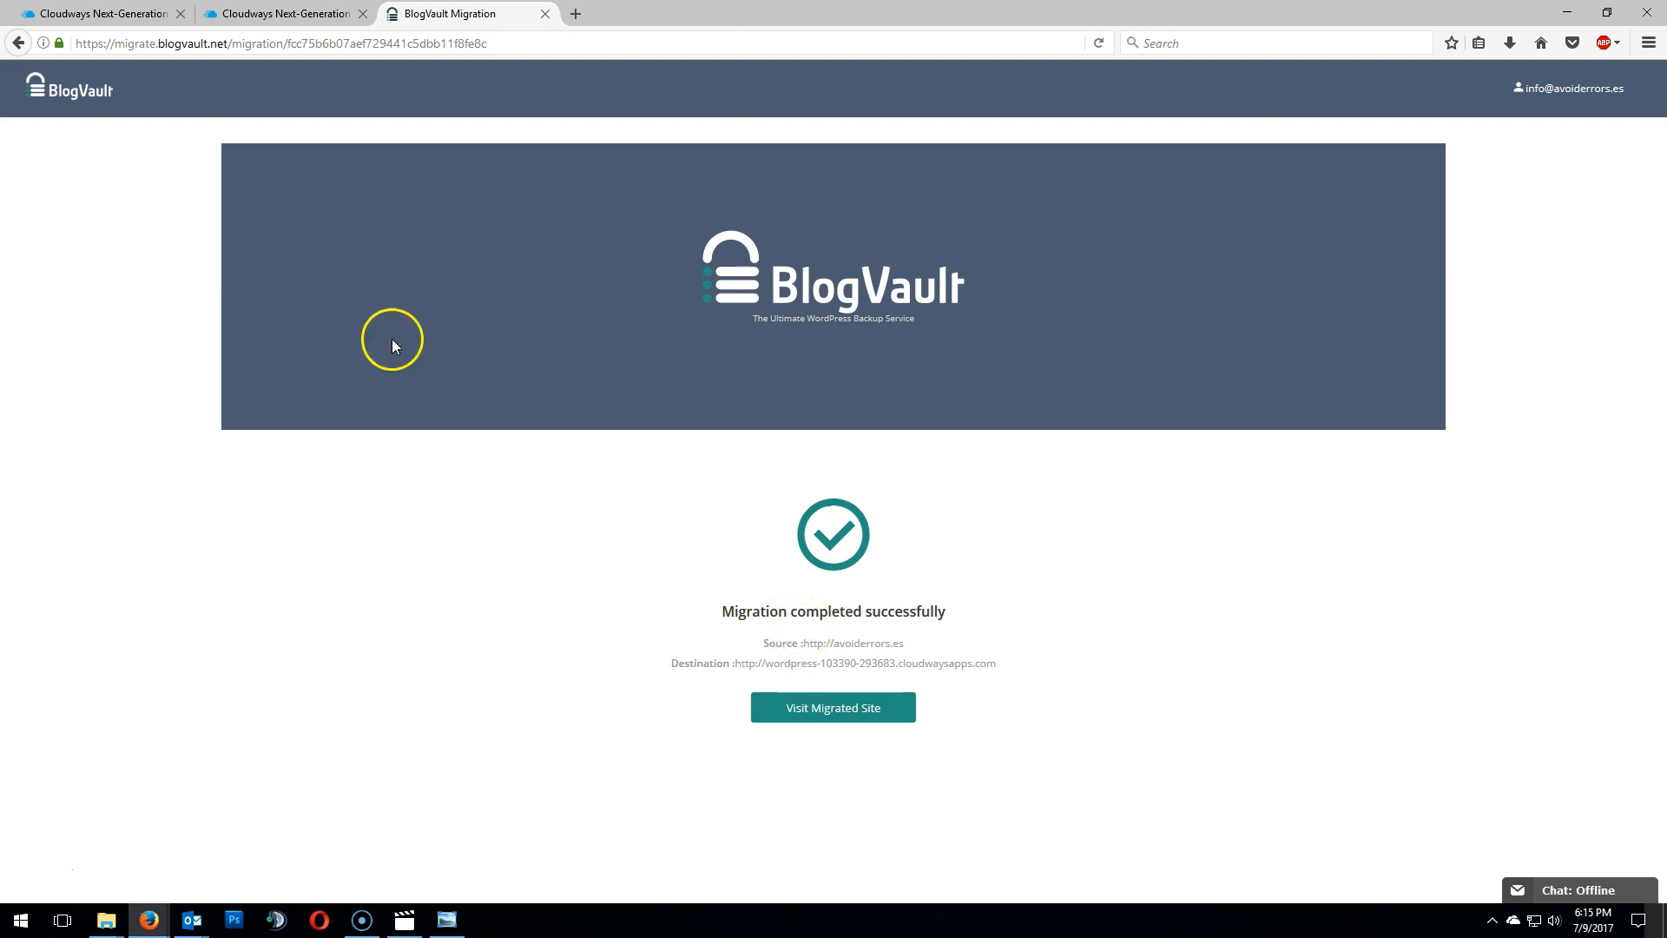
- Close the migration tab and open the AvoidErrors application's admin panel login page on the new server
left_click(546, 14)
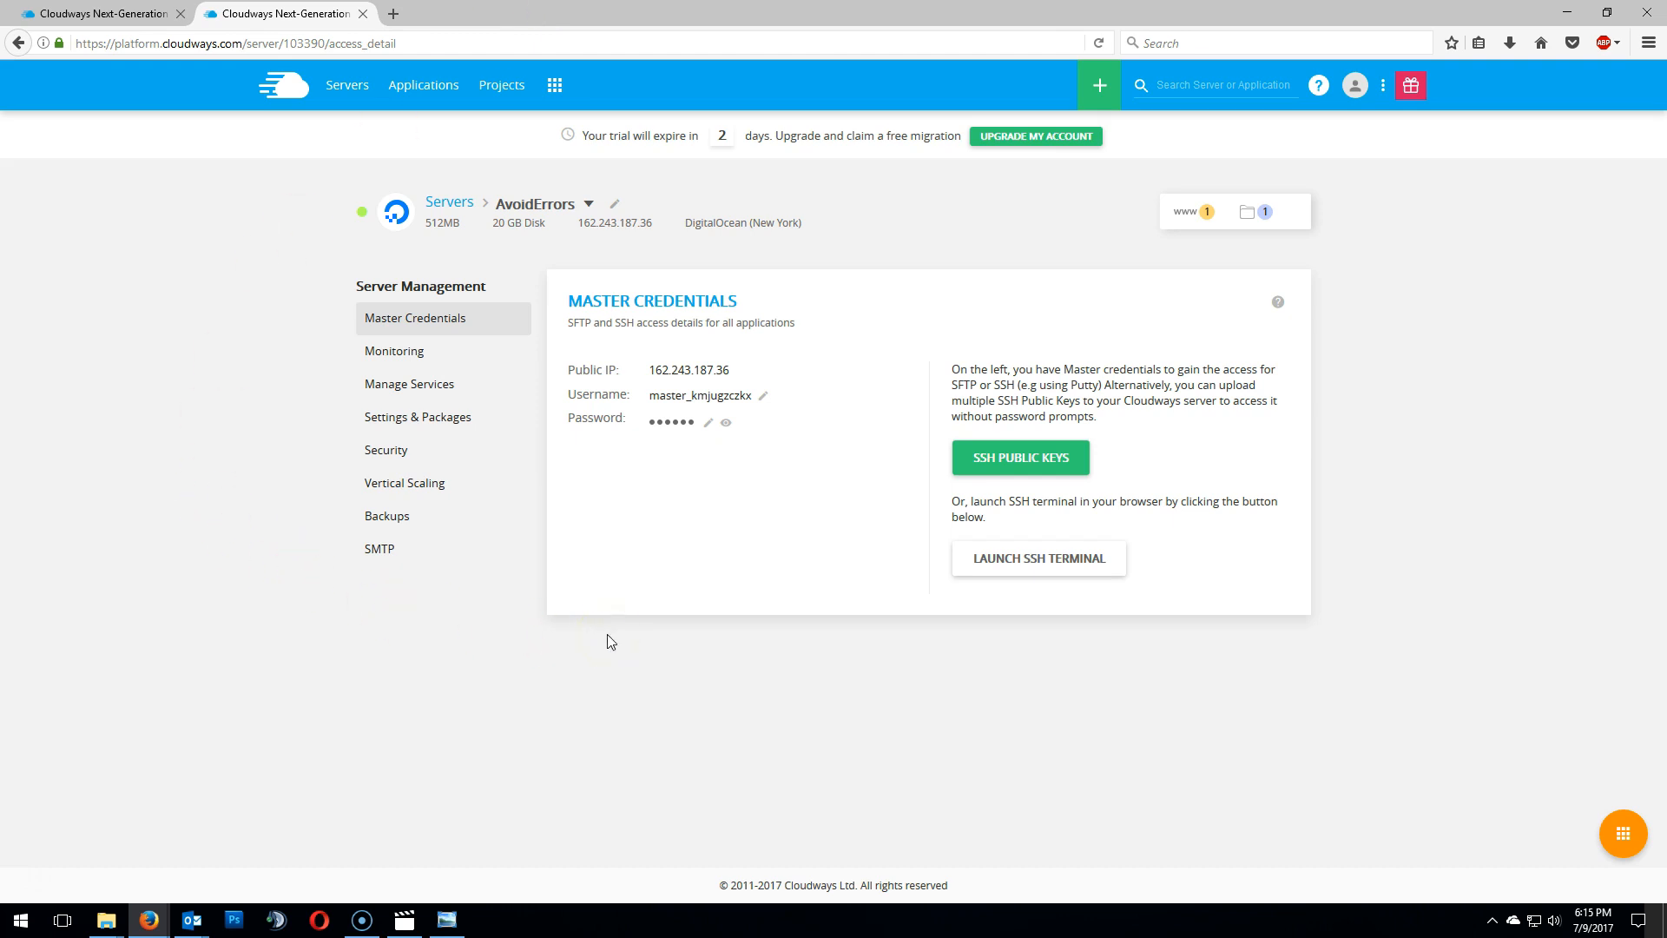
left_click(1186, 213)
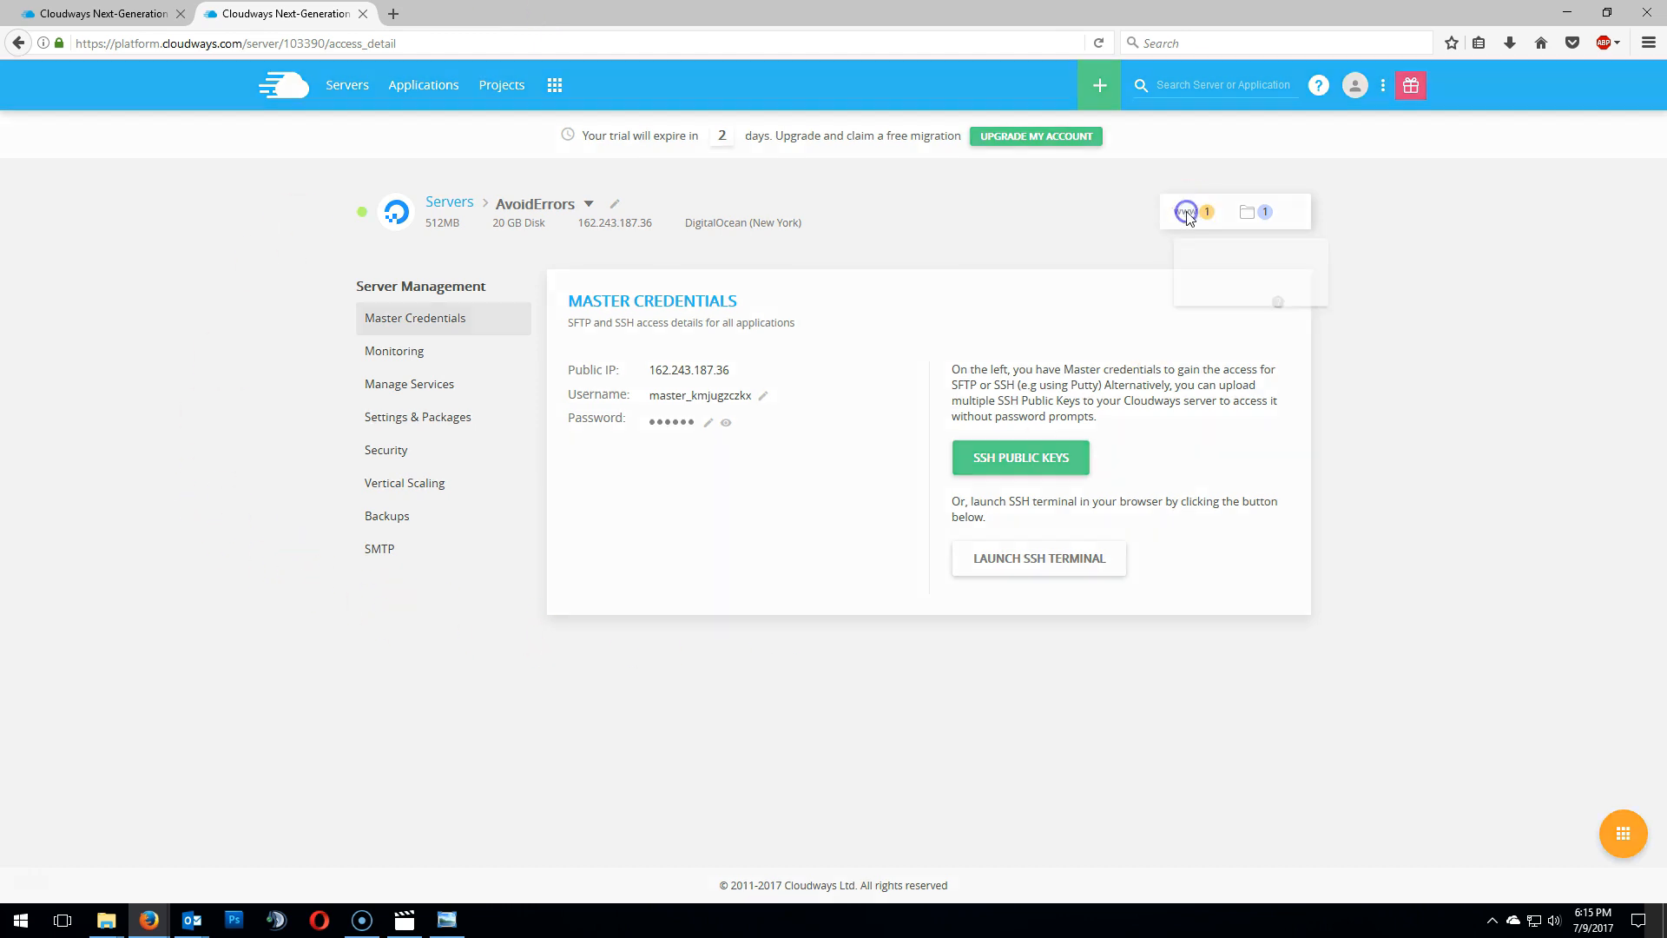
left_click(1226, 314)
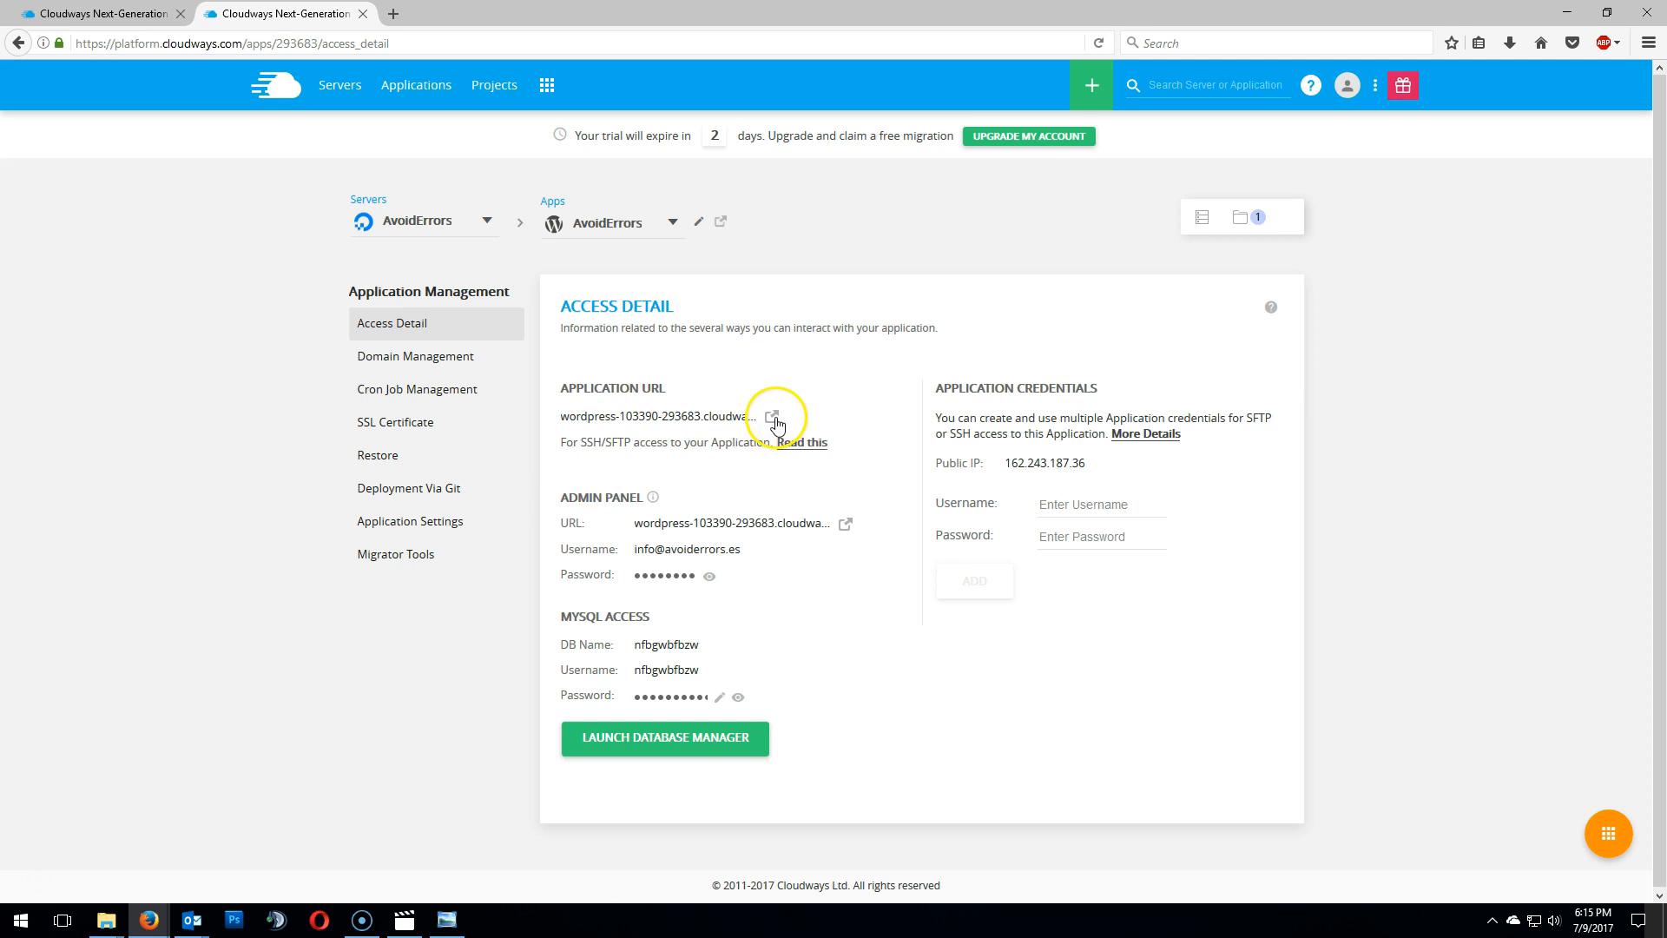
left_click(847, 525)
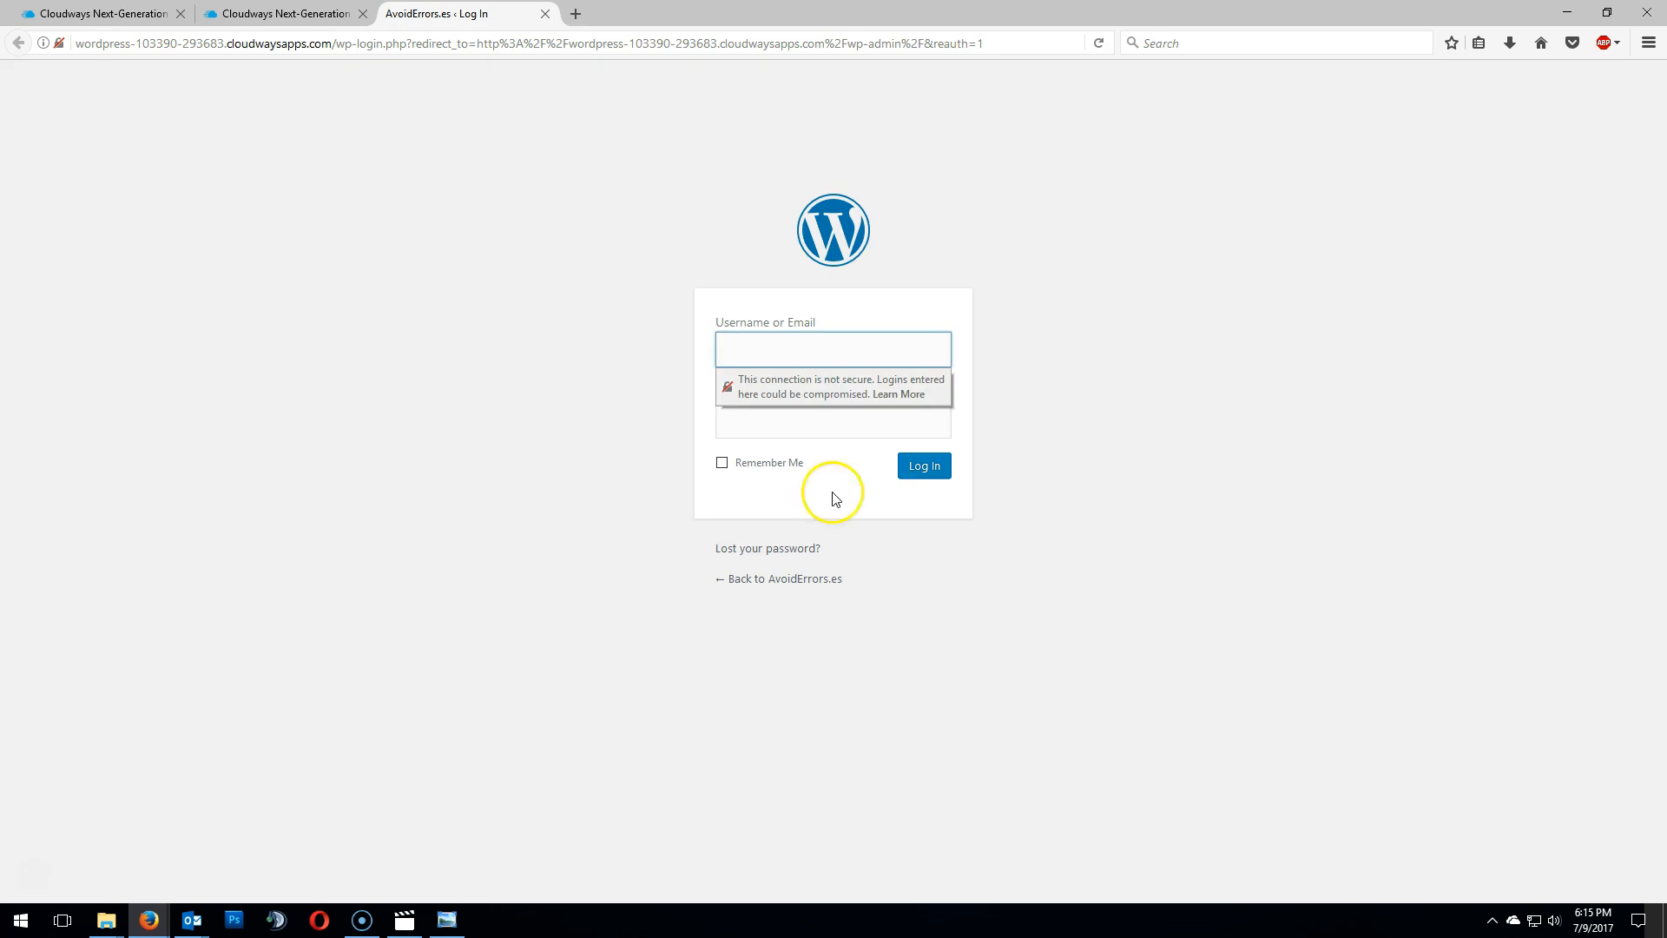
- Copy the admin panel username from Cloudways and paste it into the WordPress login's Username or Email field
left_click(291, 14)
left_click(746, 553)
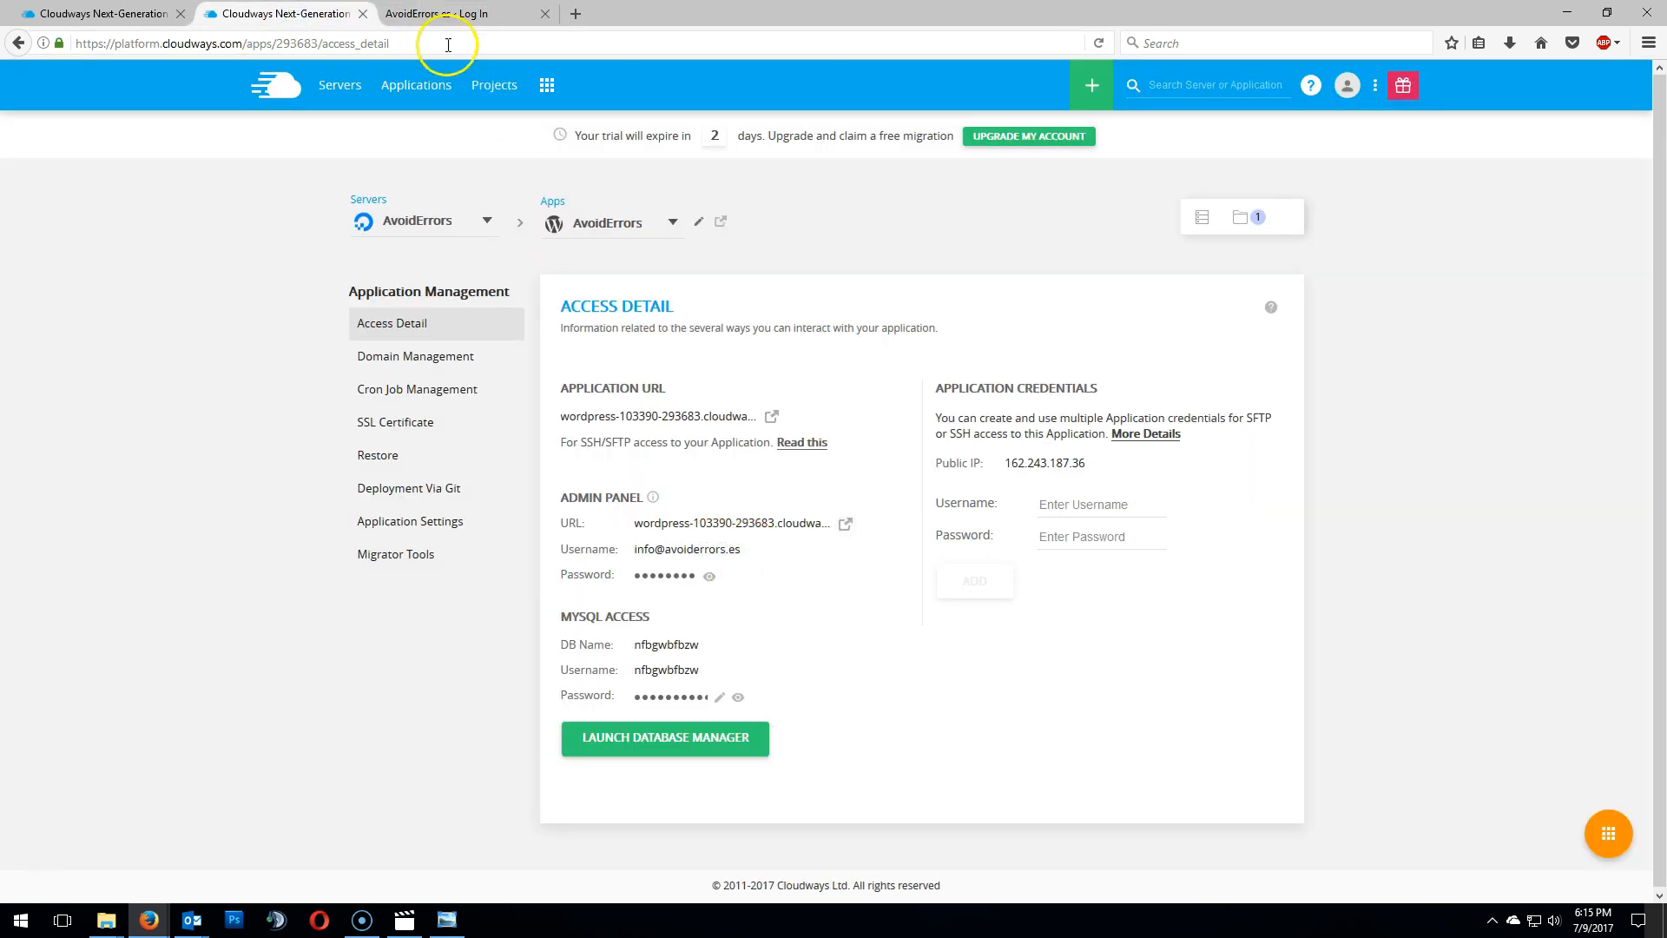
left_click(433, 14)
right_click(765, 349)
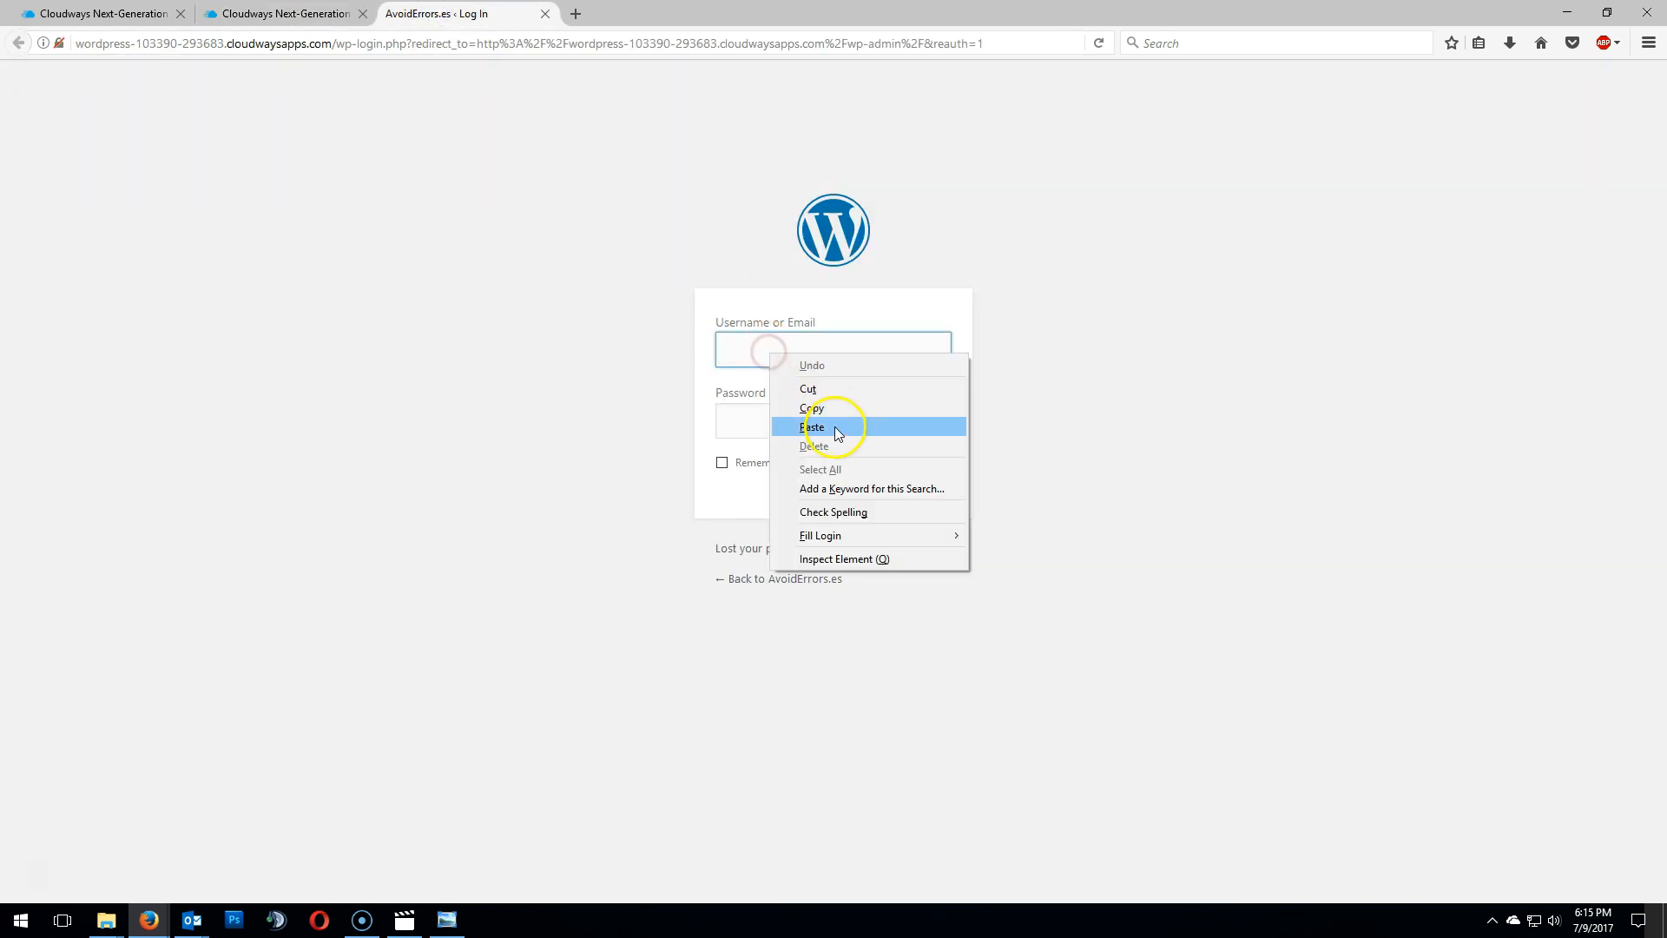
left_click(760, 354)
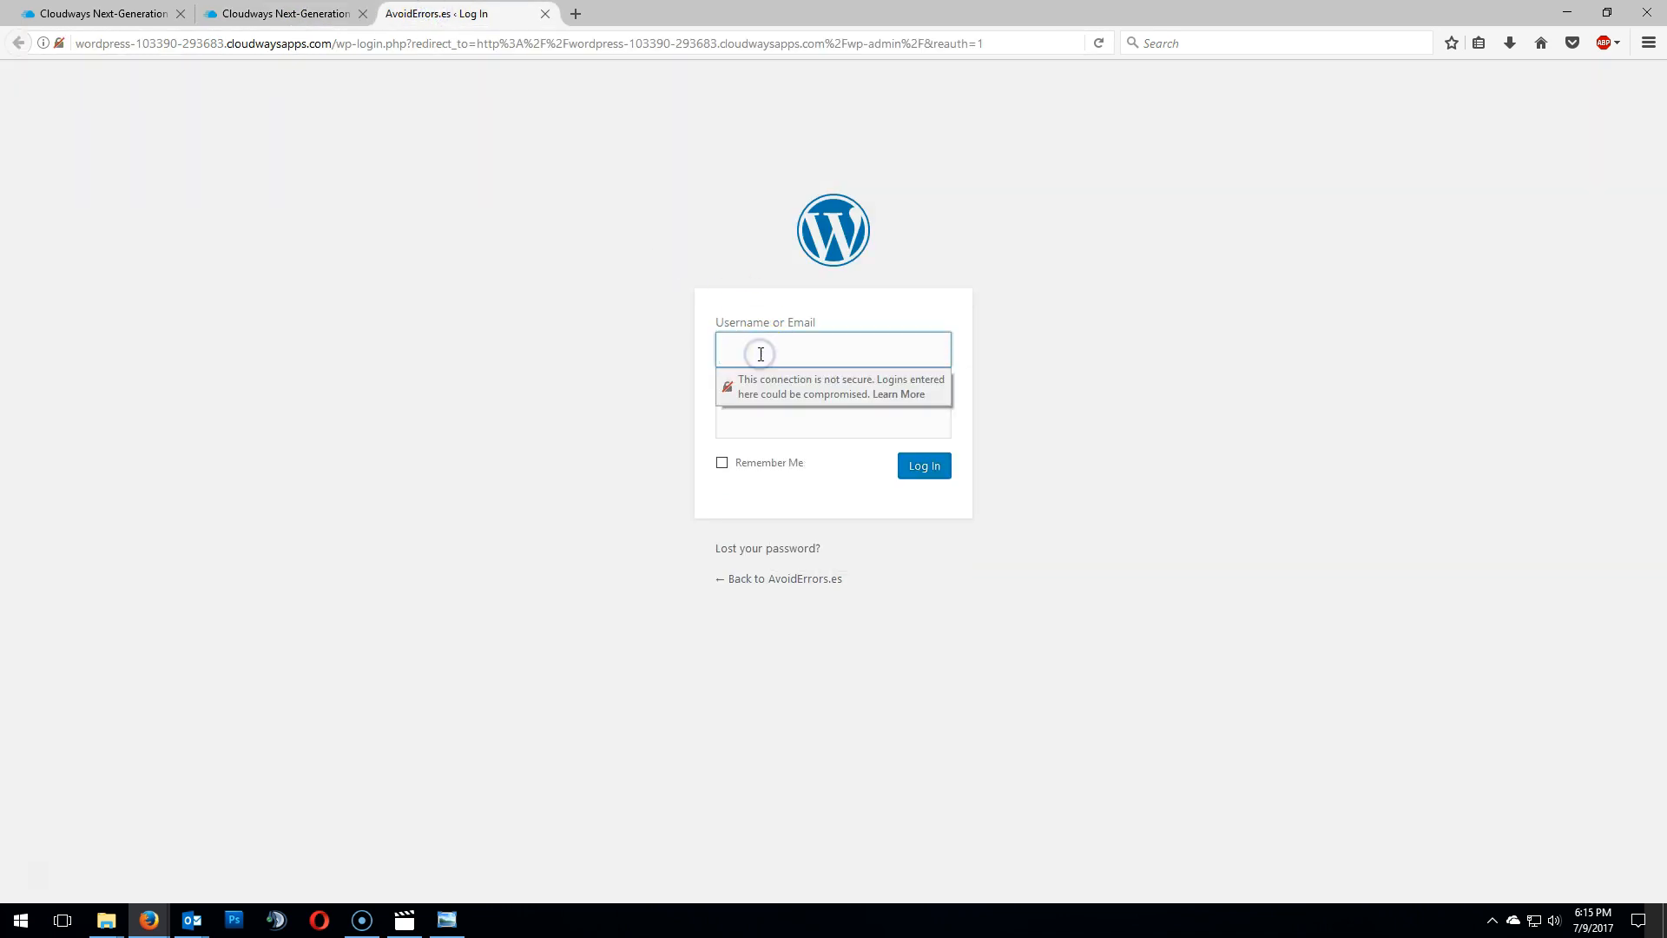
right_click(761, 354)
left_click(829, 430)
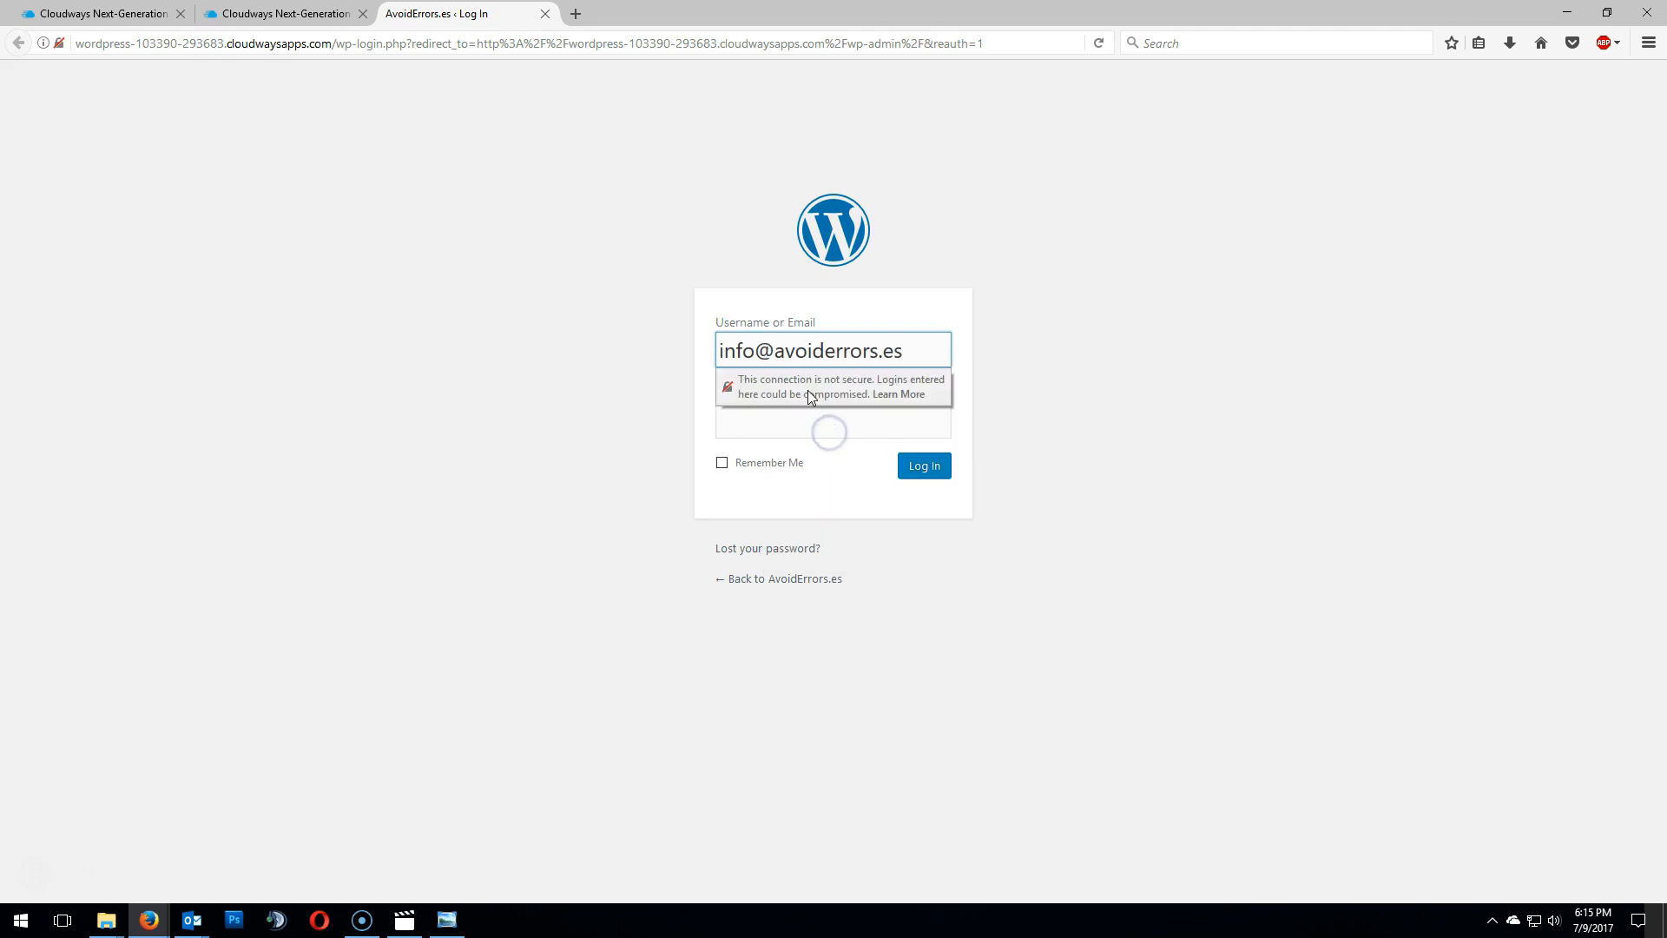
- Copy the admin panel password, paste it into the Password field and log in
left_click(291, 13)
left_click(685, 575)
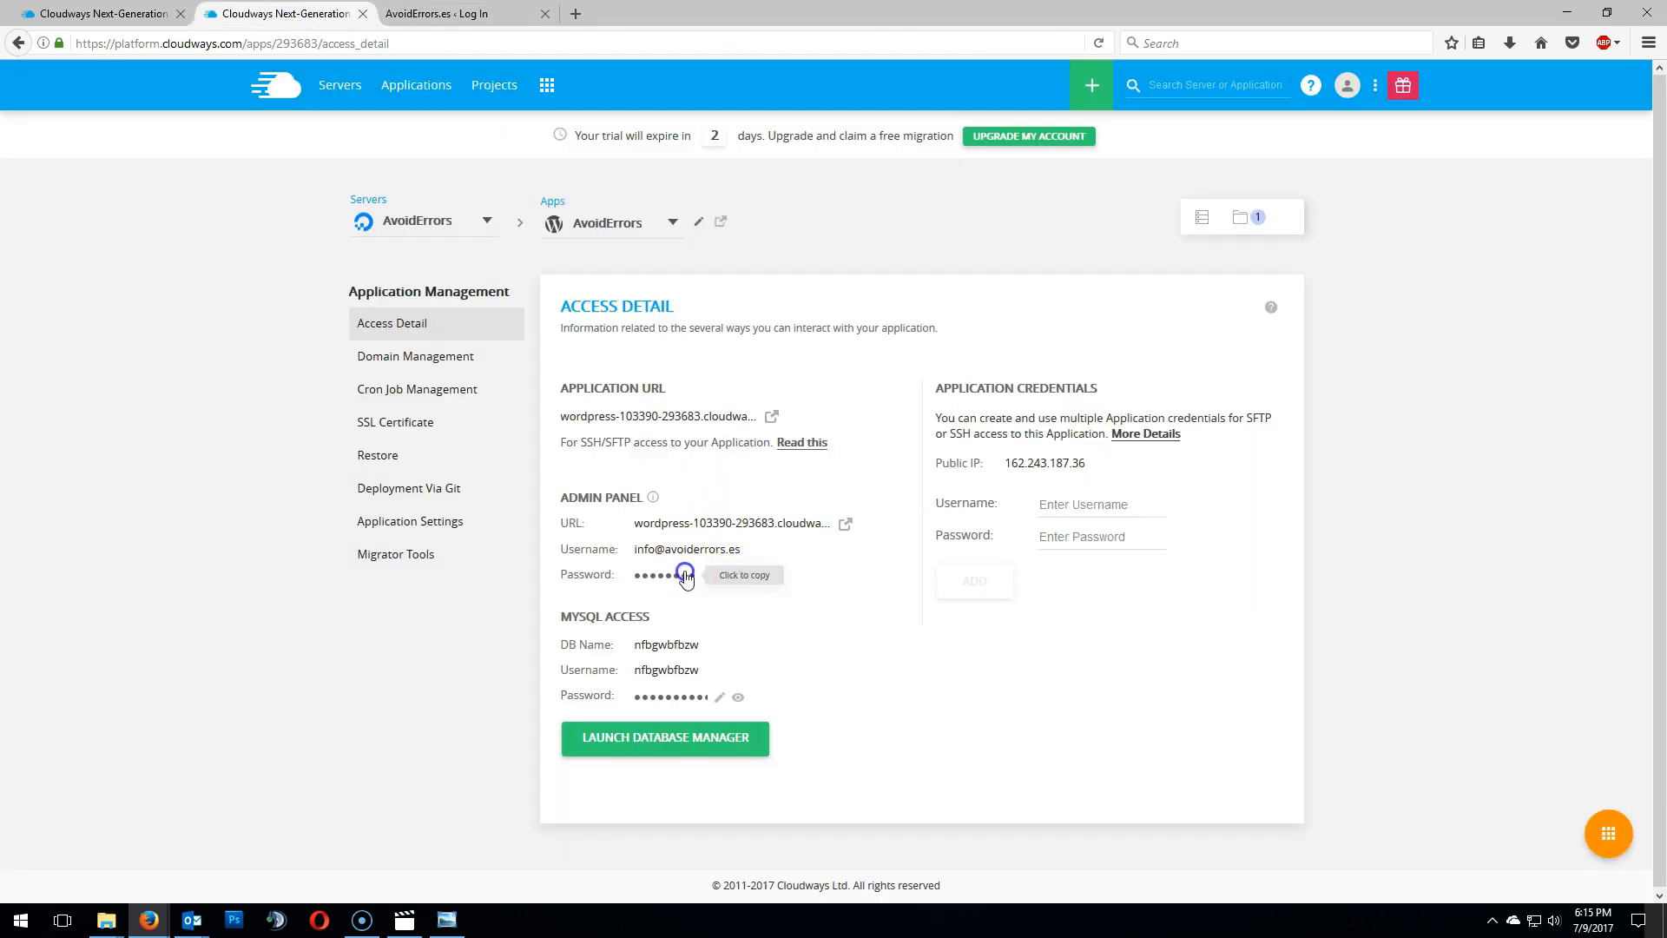
left_click(436, 13)
right_click(786, 425)
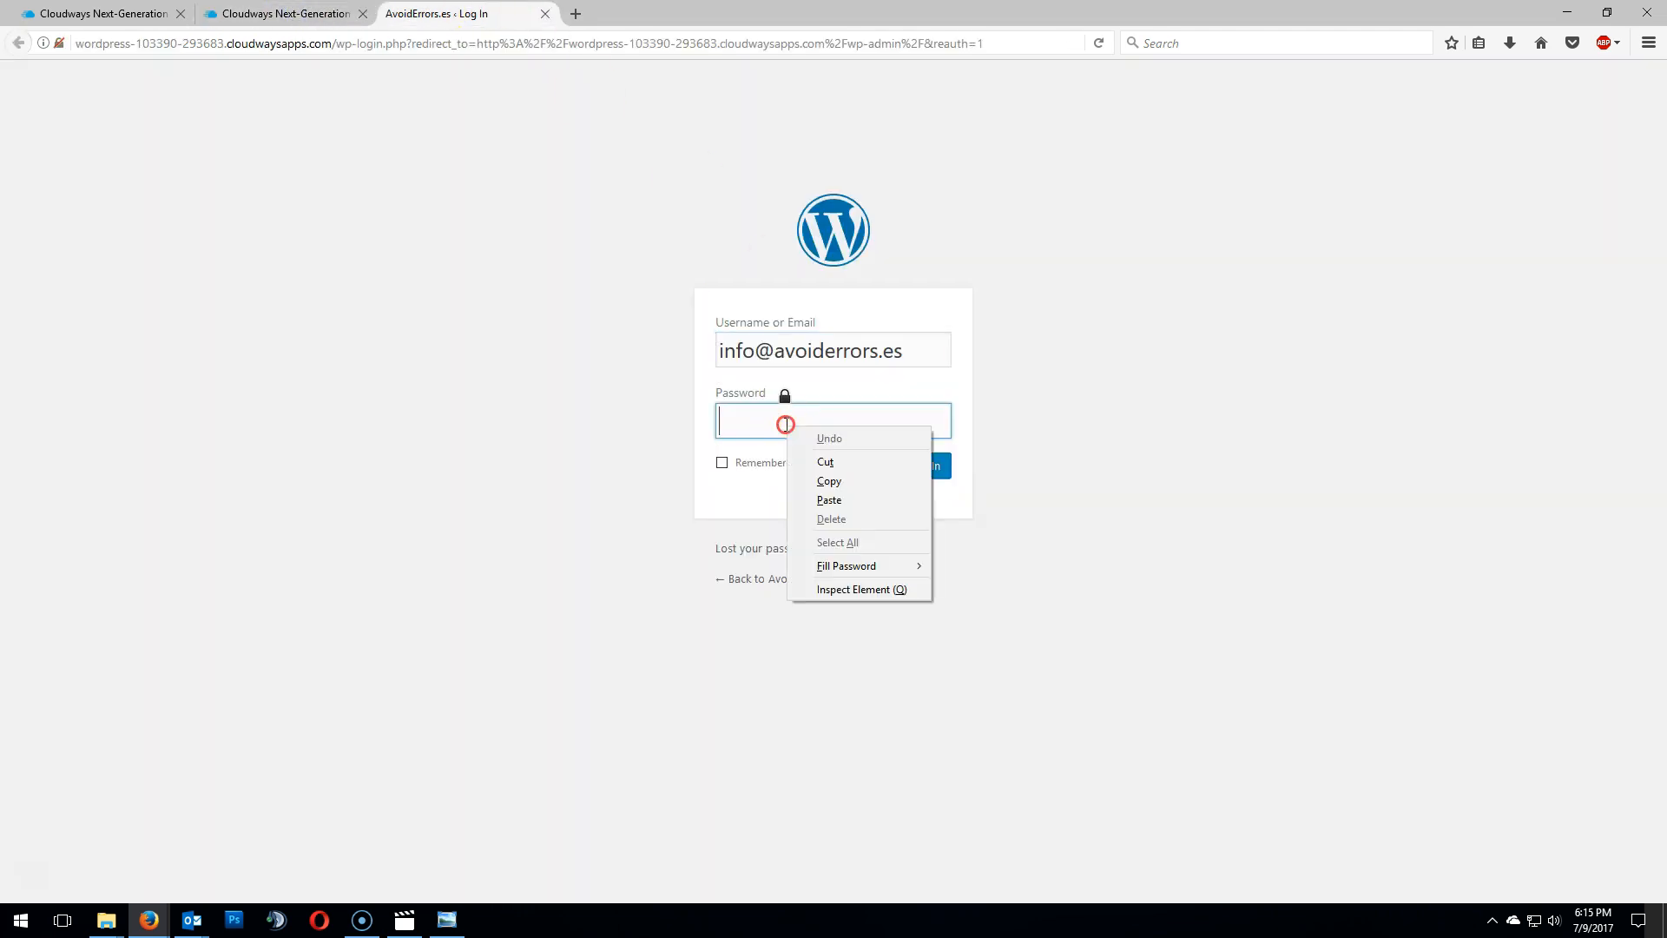
left_click(833, 500)
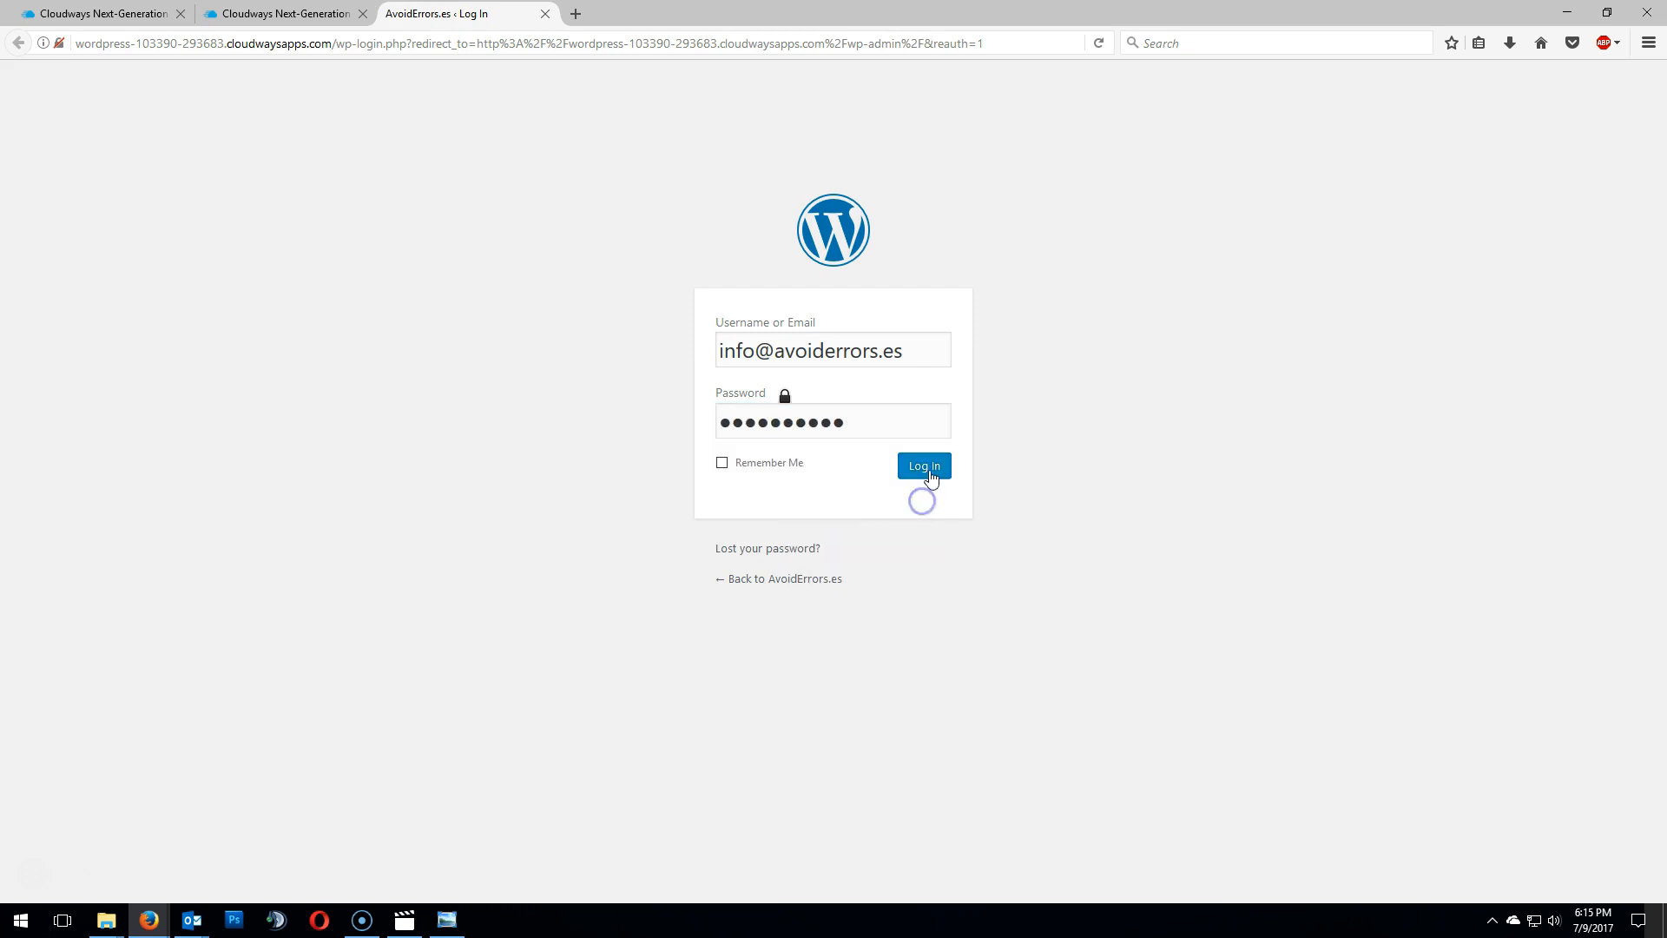
left_click(924, 466)
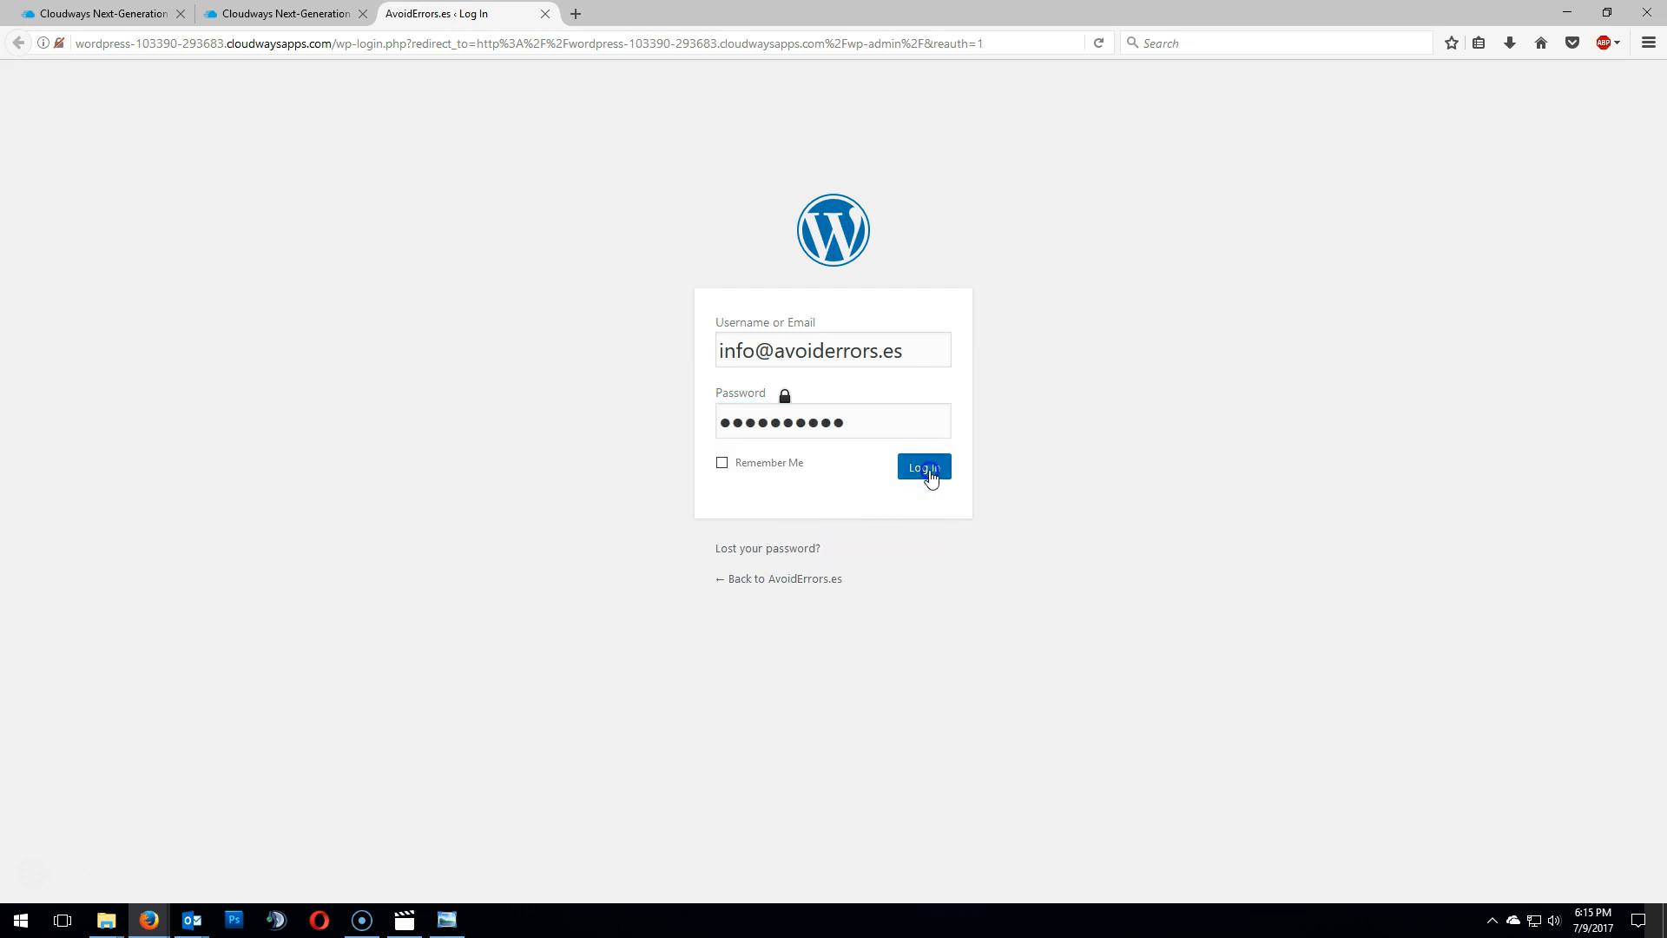
- Re-enter the admin username and password, log in again and decline saving the login in the browser
left_click(851, 420)
left_click(840, 419)
type("info@")
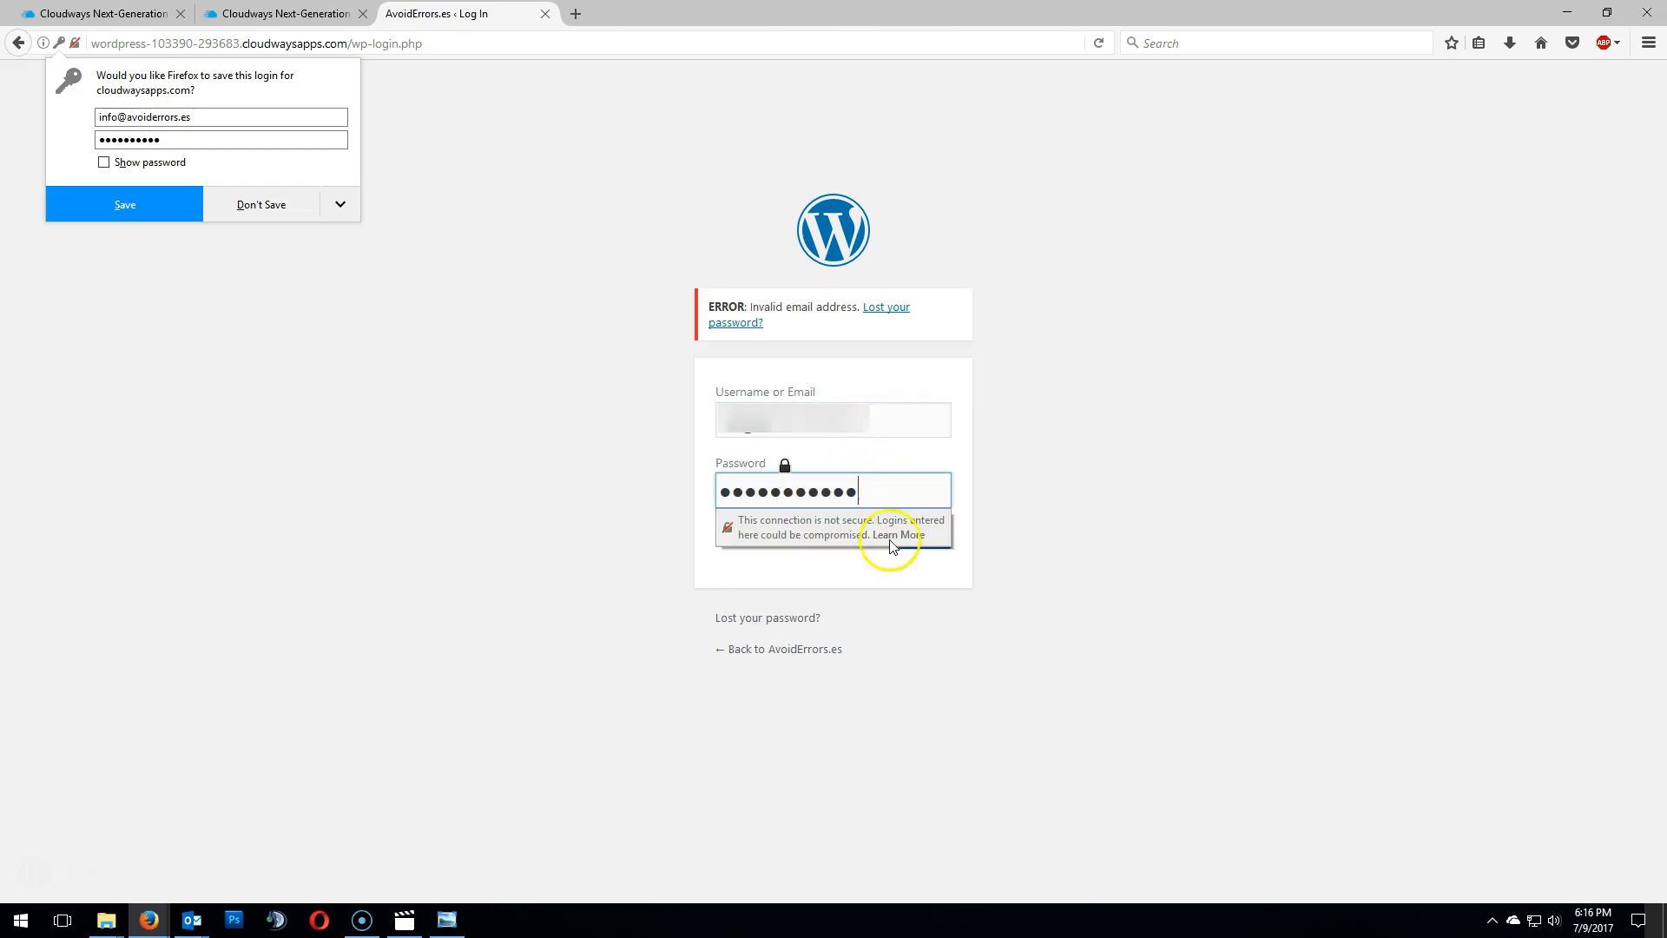
left_click(887, 585)
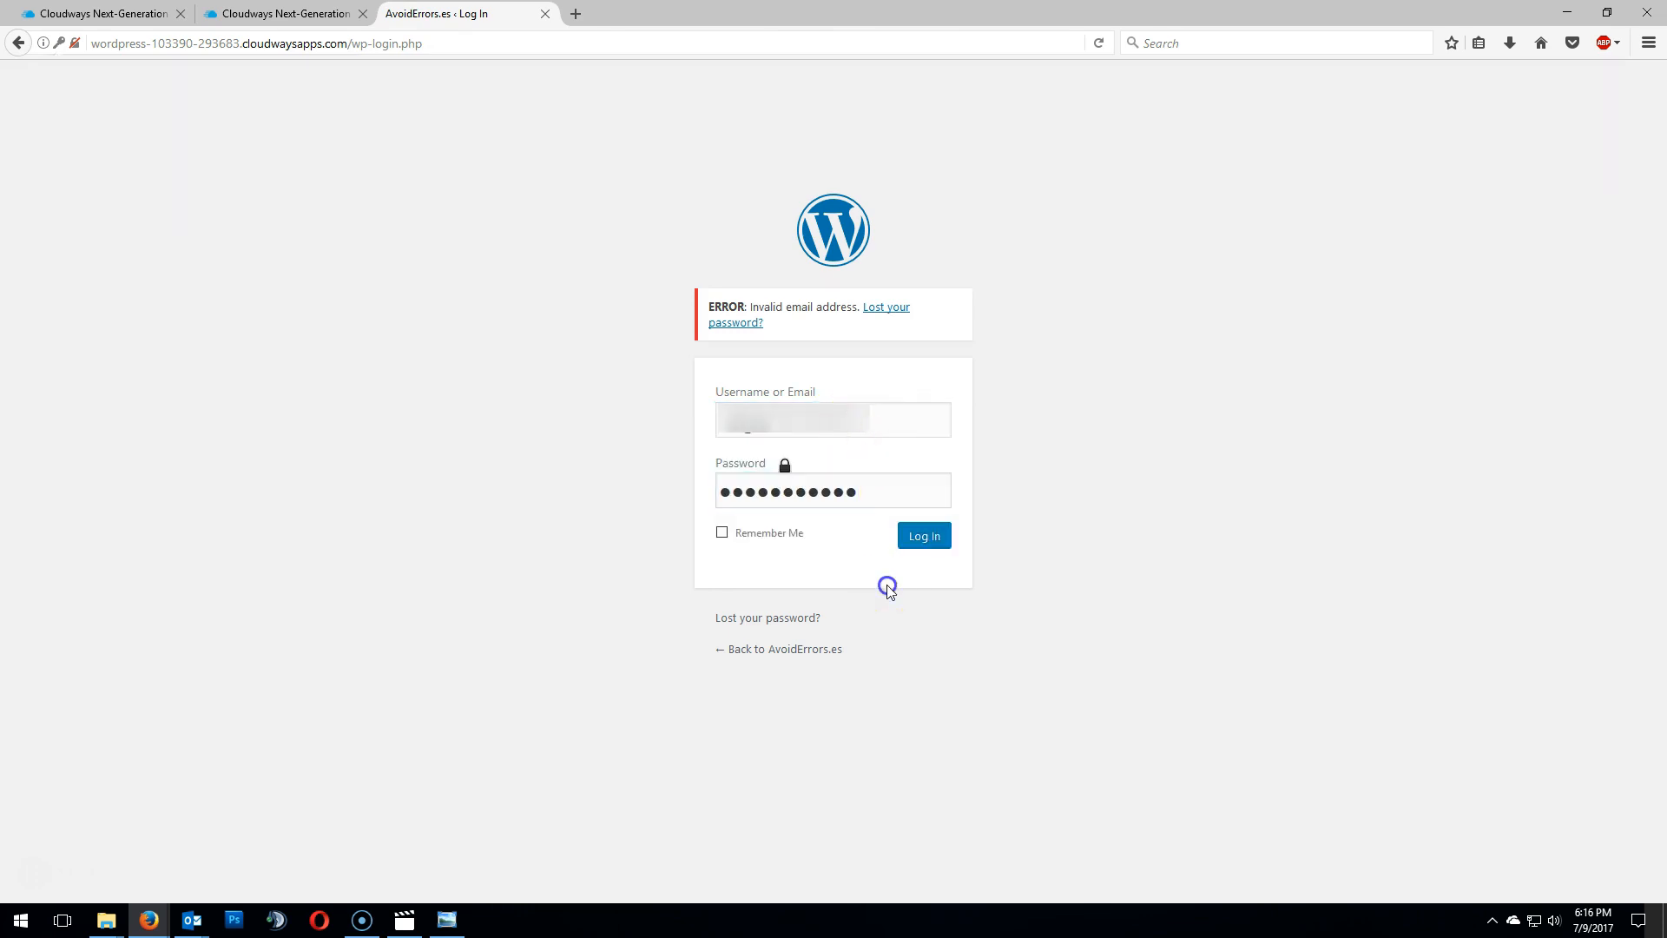
left_click(924, 537)
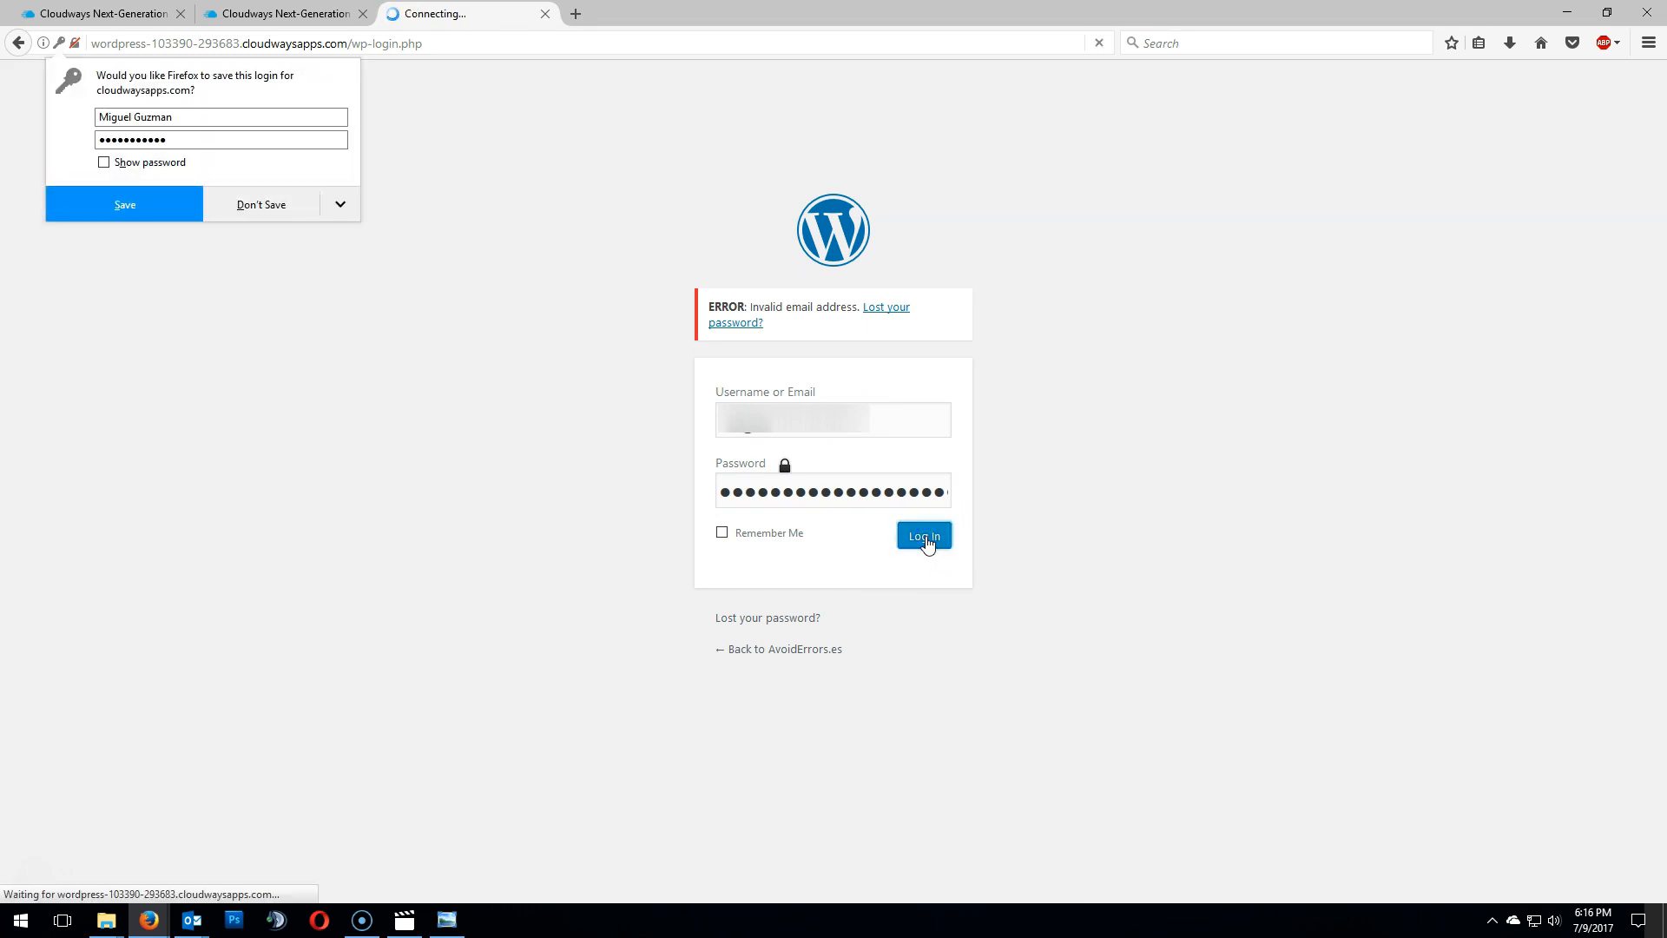
left_click(277, 209)
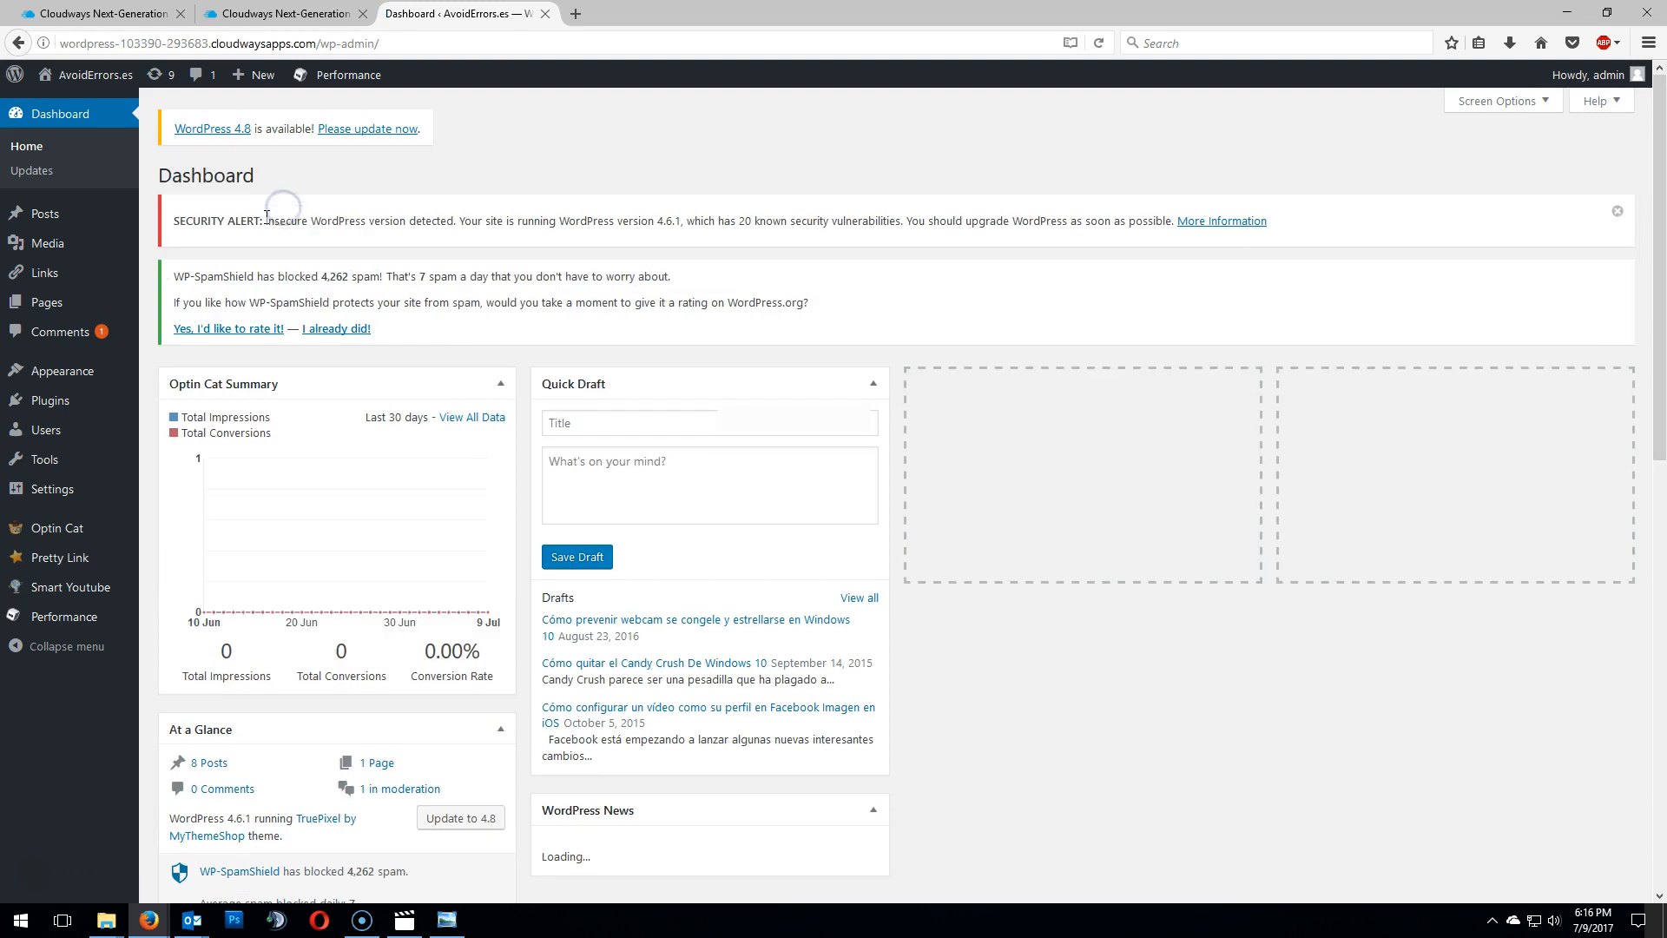
left_click(276, 224)
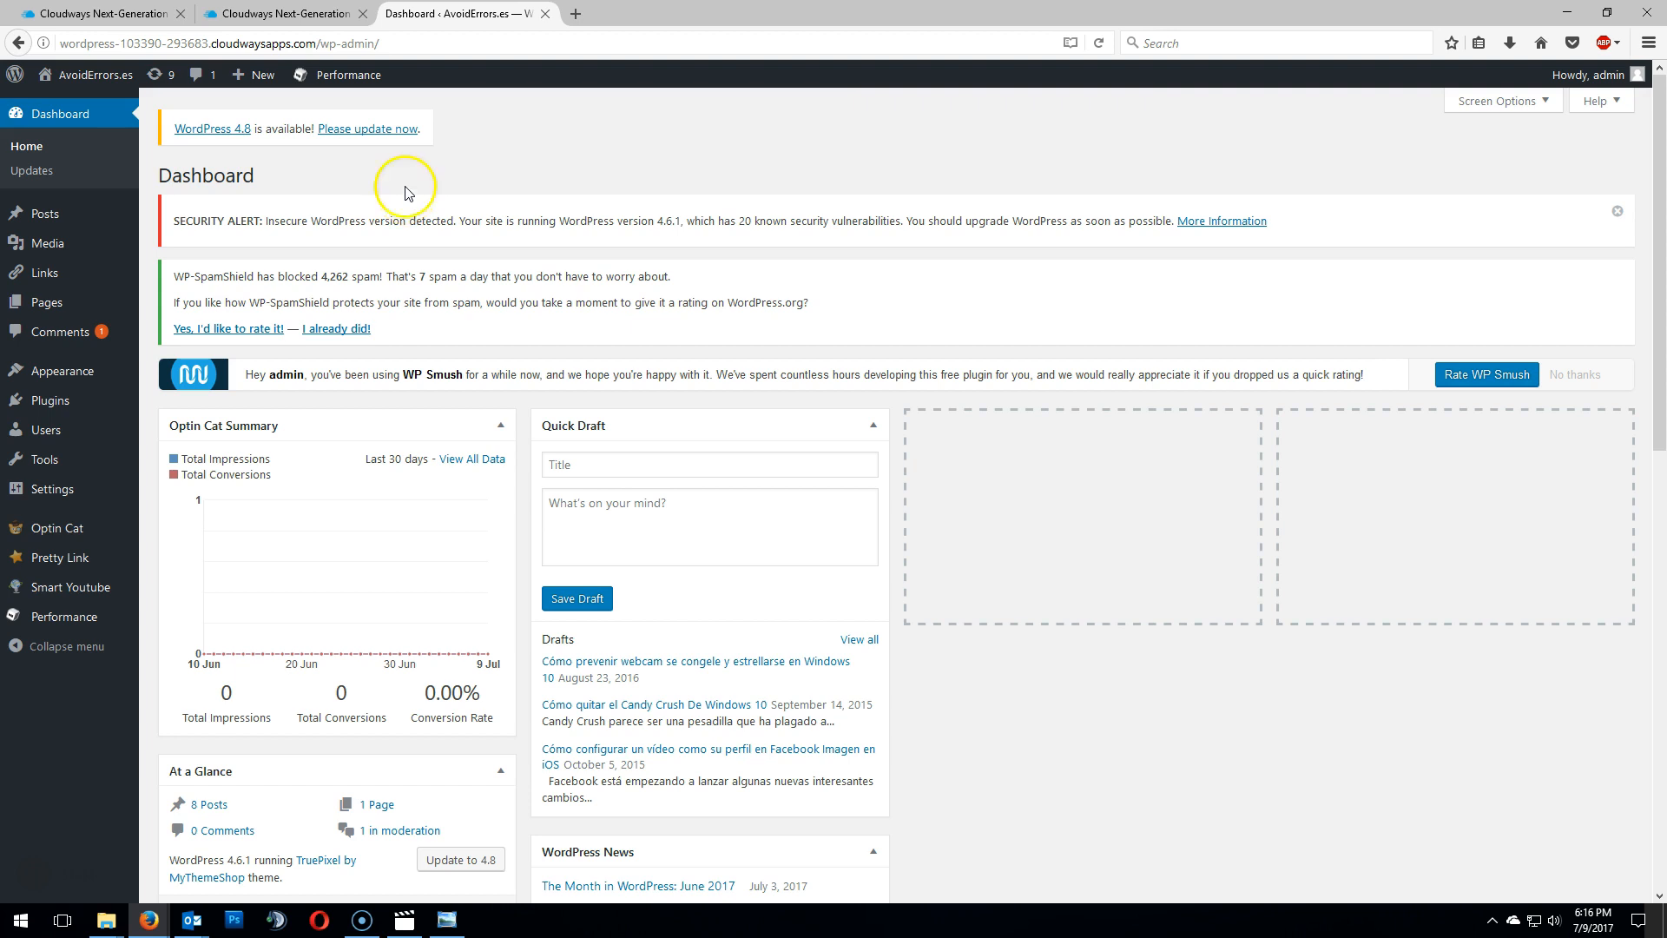
- Visit the migrated site's front end and select its temporary cloudwaysapps.com address
left_click(98, 80)
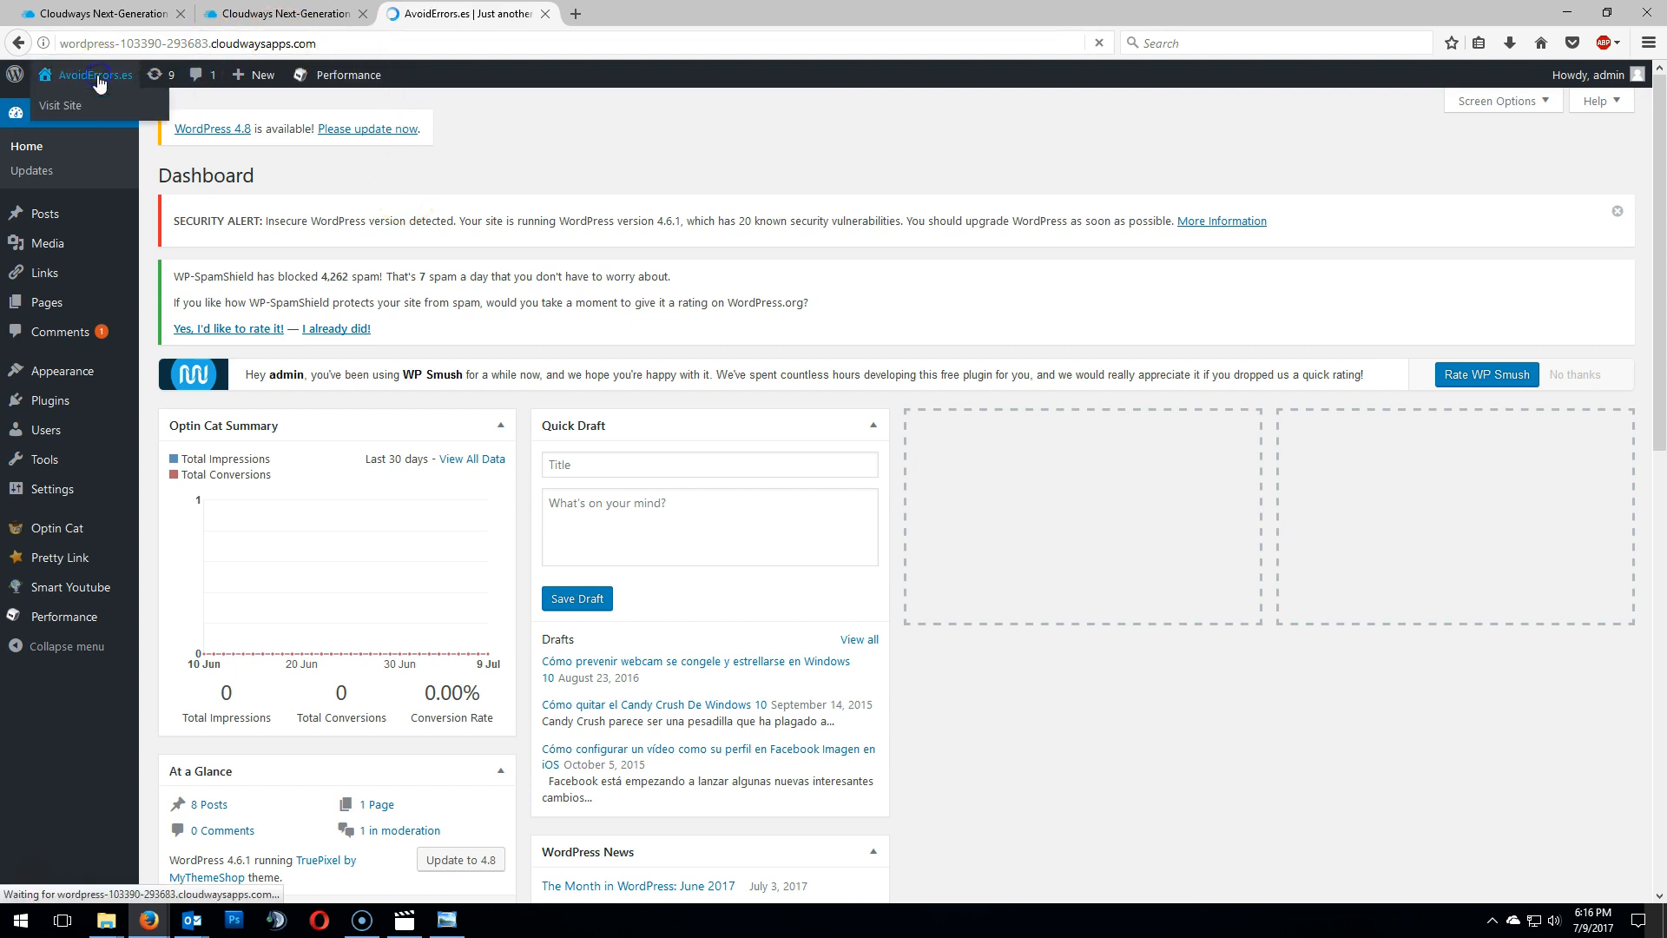
left_click(227, 404)
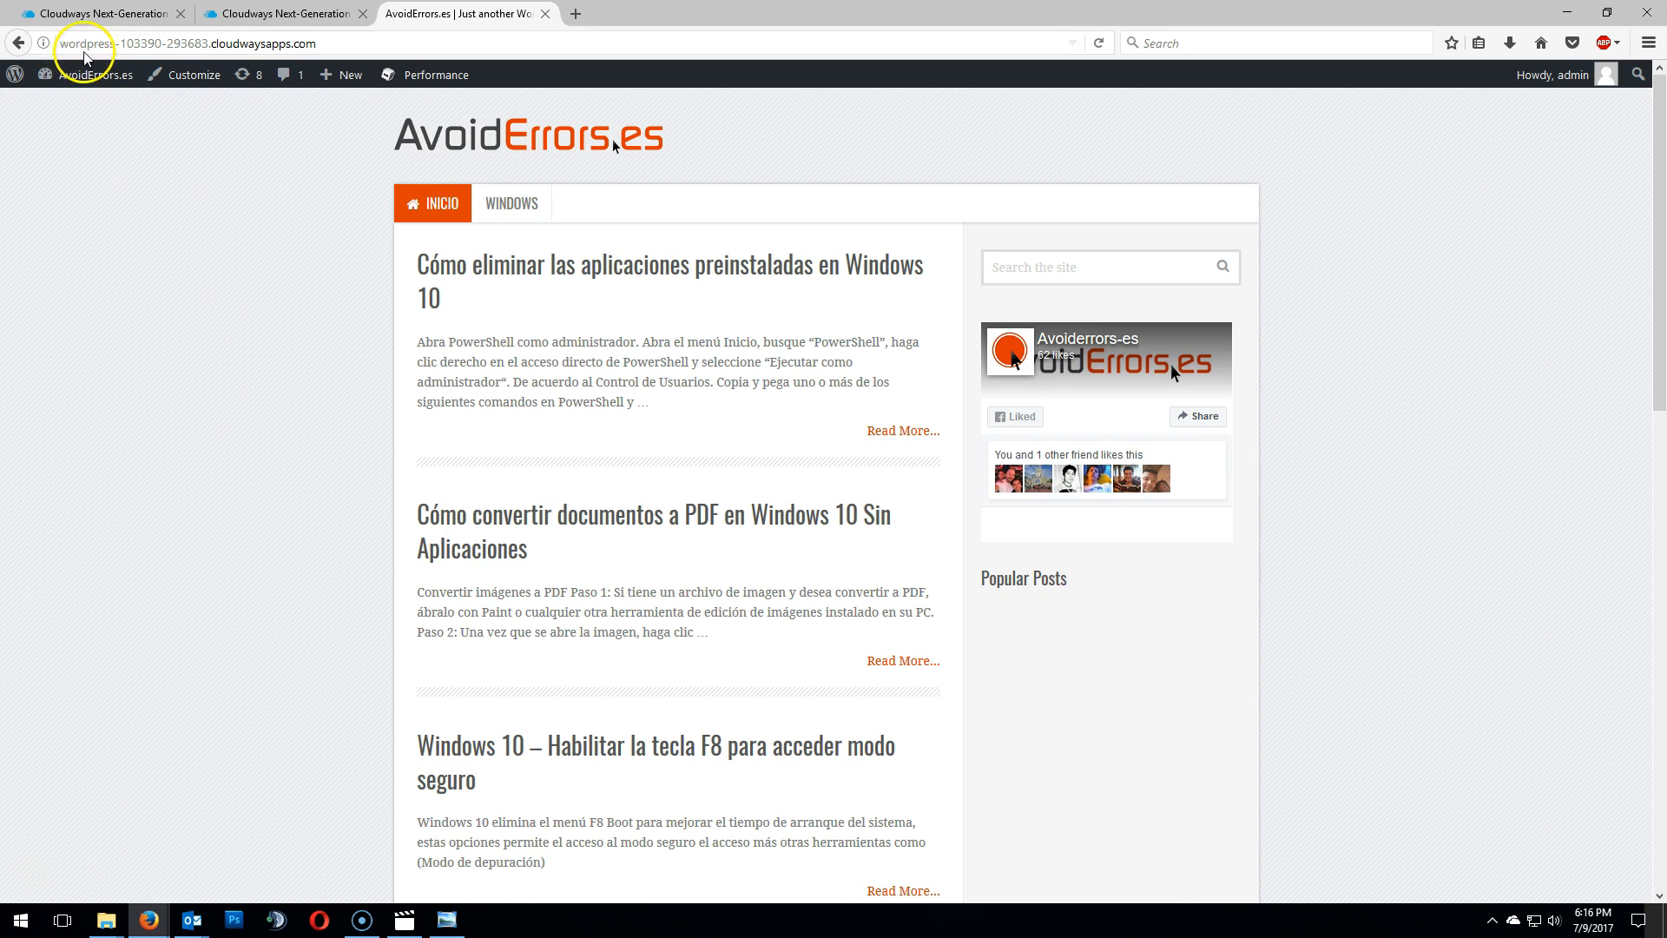
left_click_drag(57, 44, 383, 46)
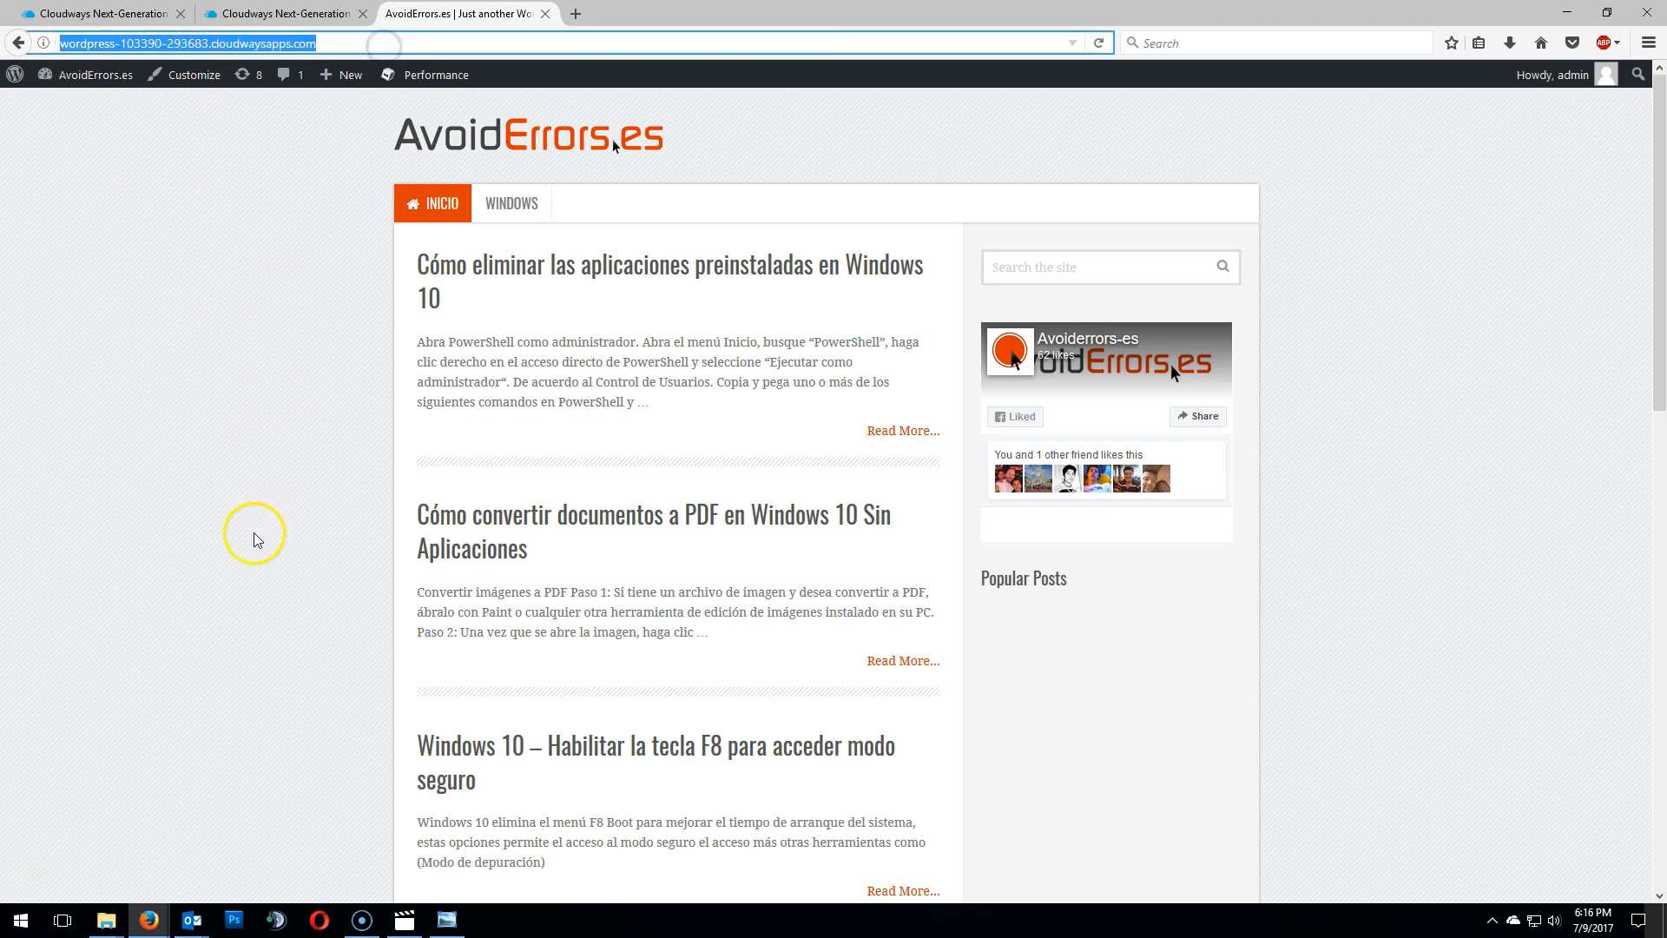
scroll(252, 533, "down", 5)
scroll(253, 534, "up", 5)
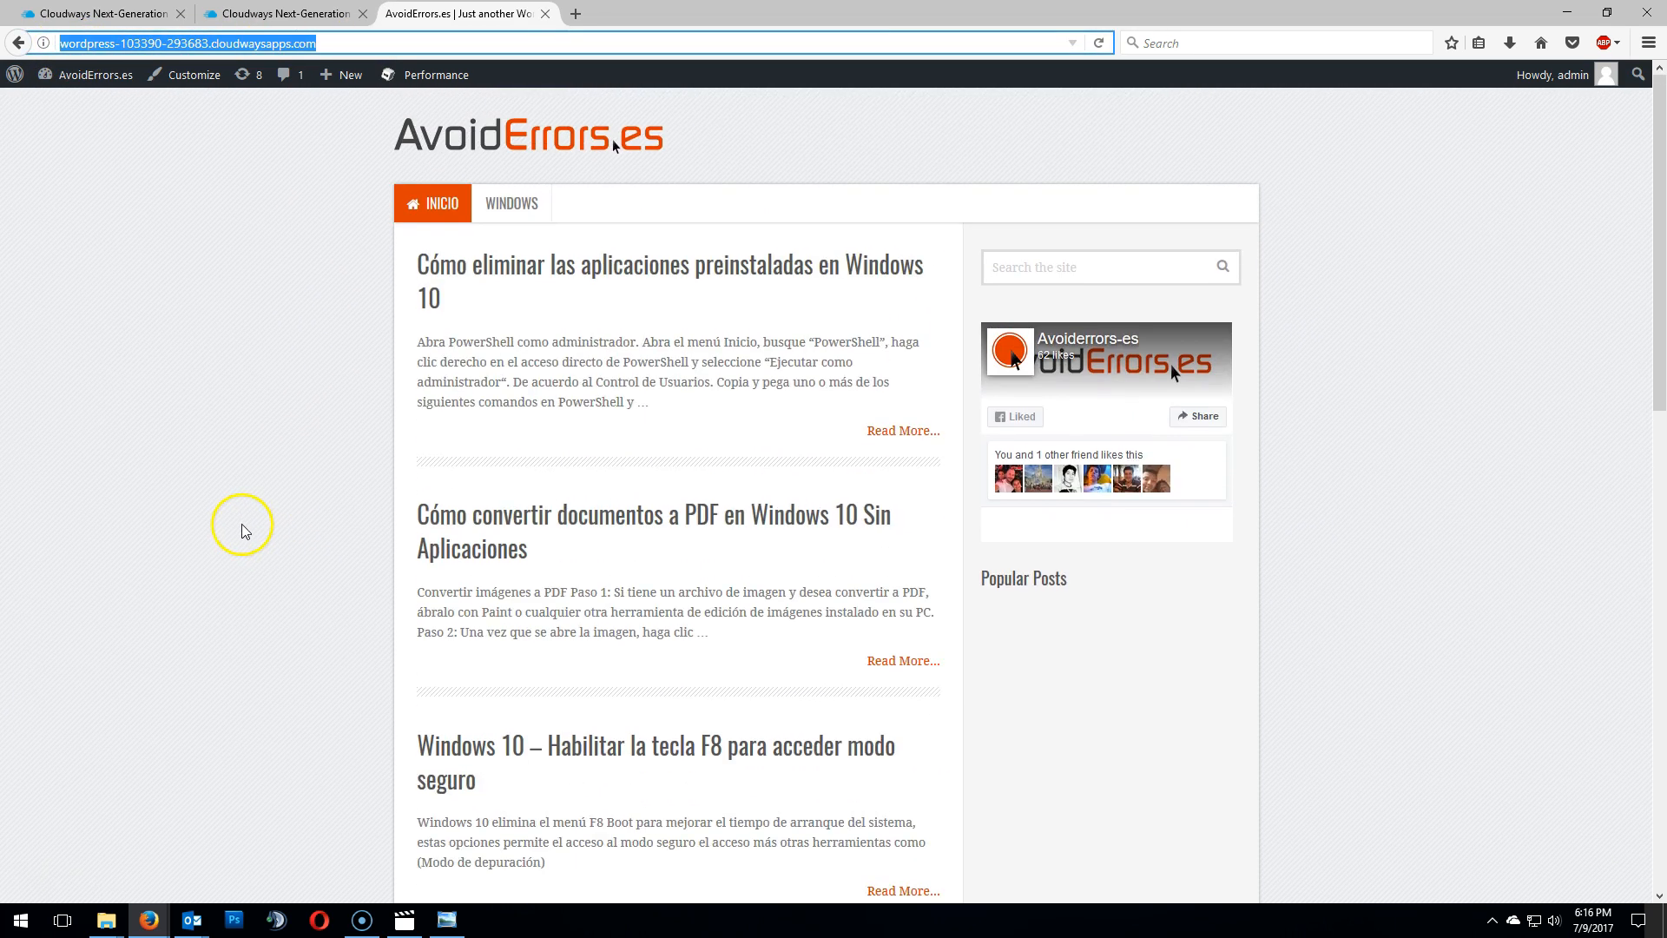
- Open avoiderrors.es in a new tab to view the live site
left_click(576, 14)
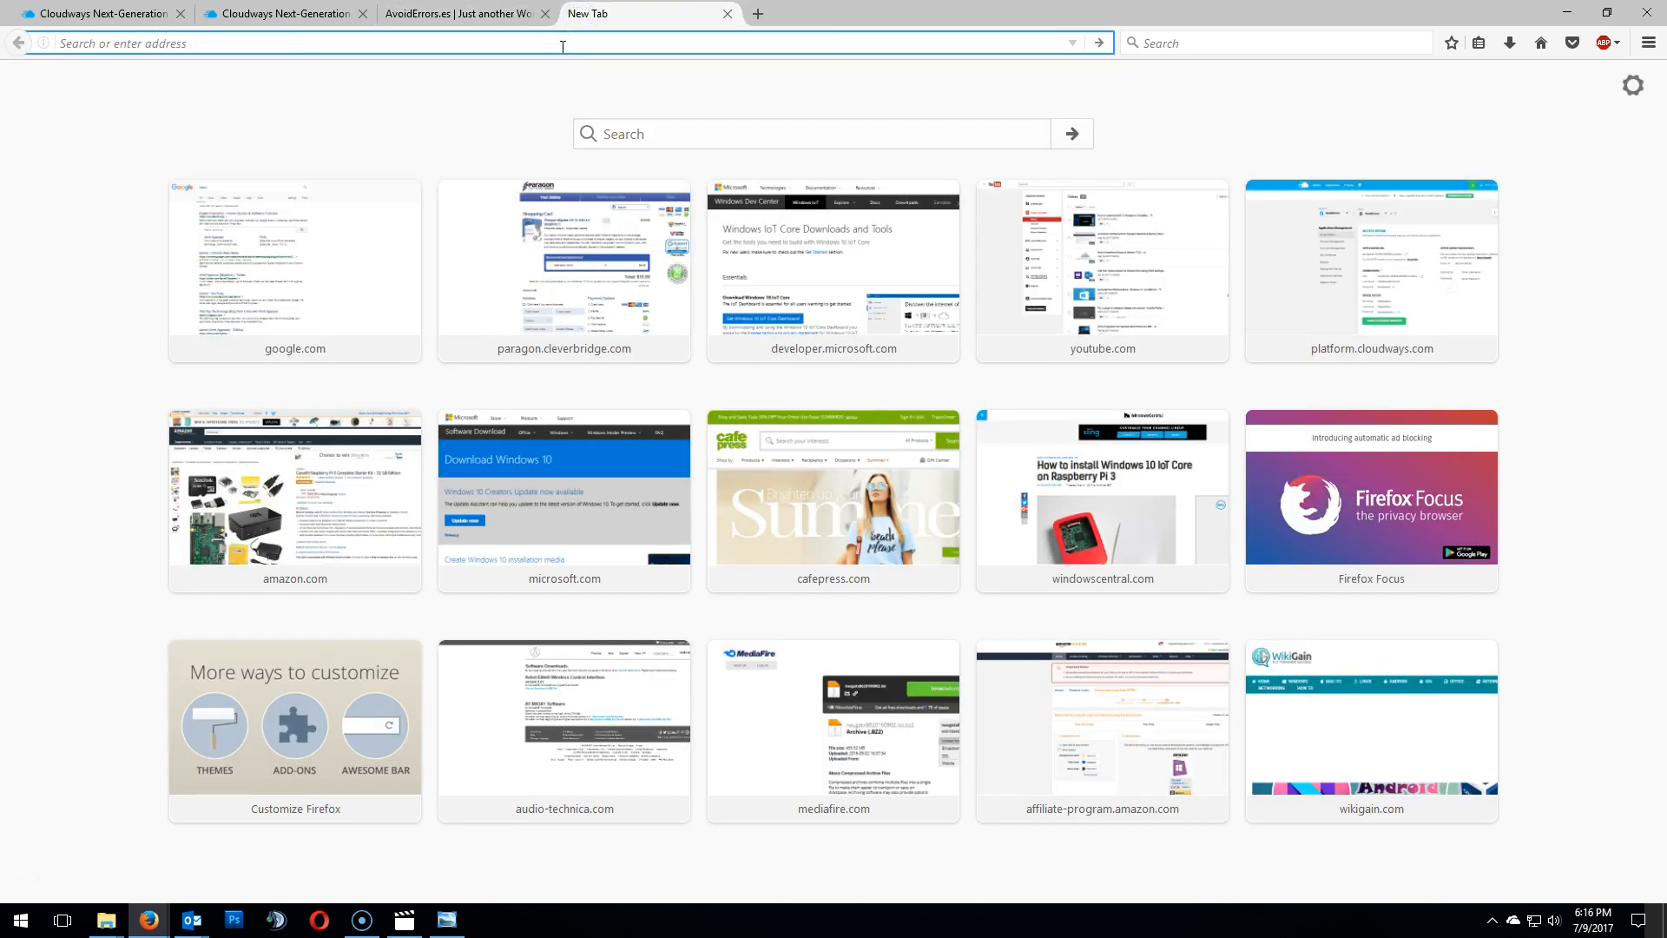
type("avoiderrors.e")
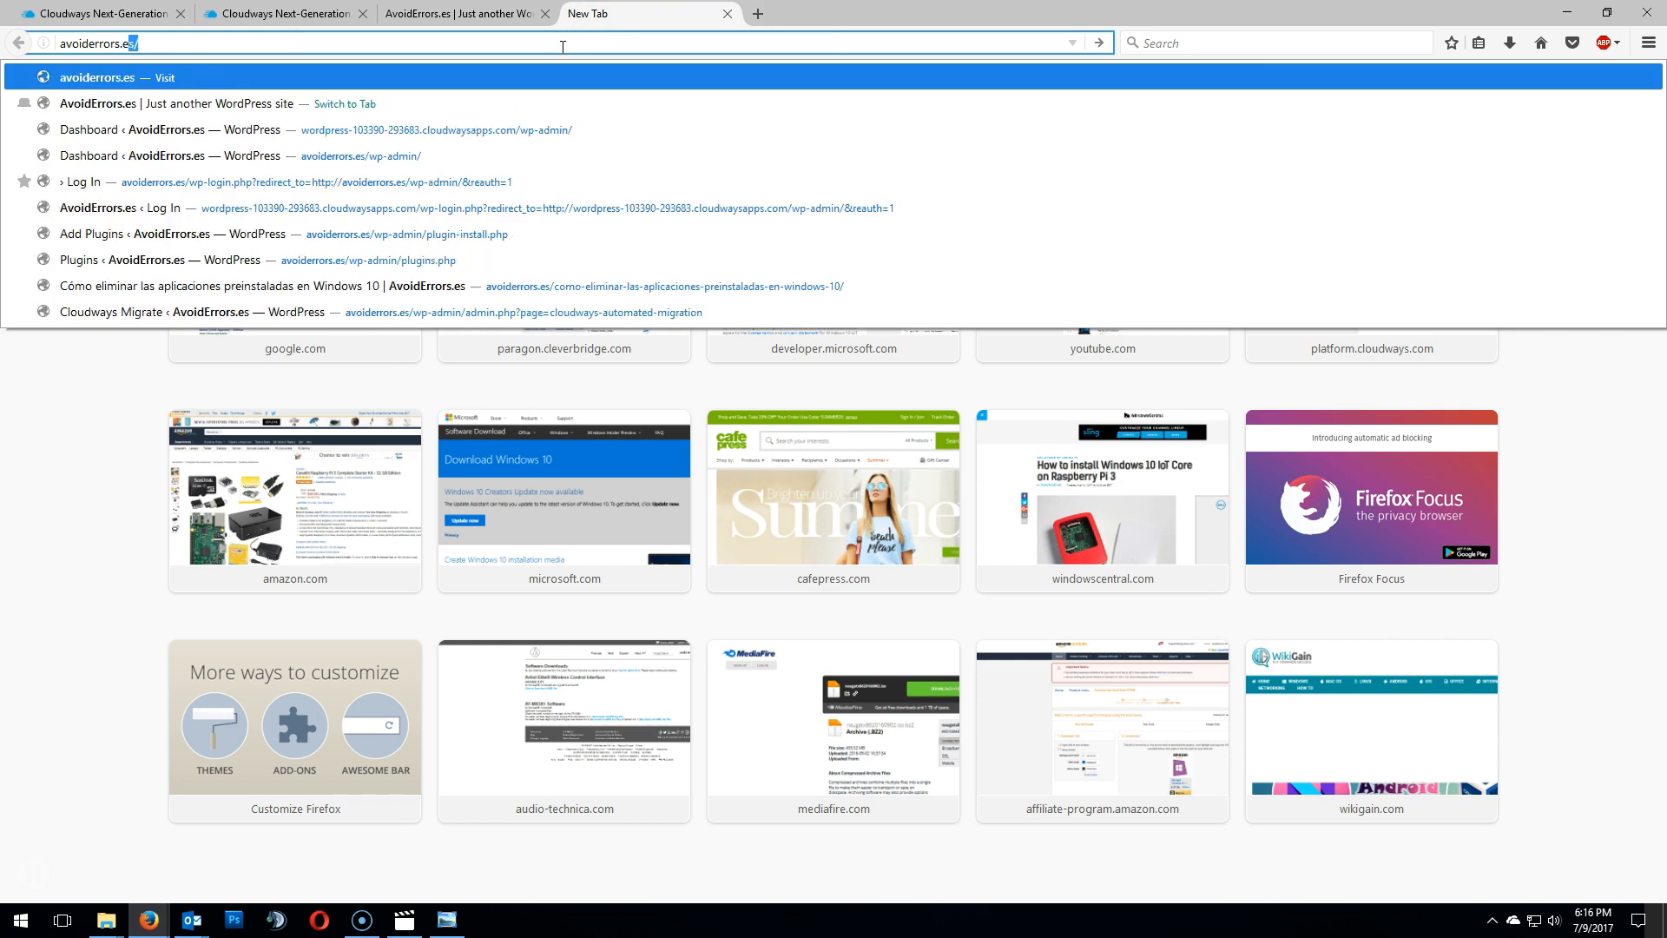
type("s")
key("Return")
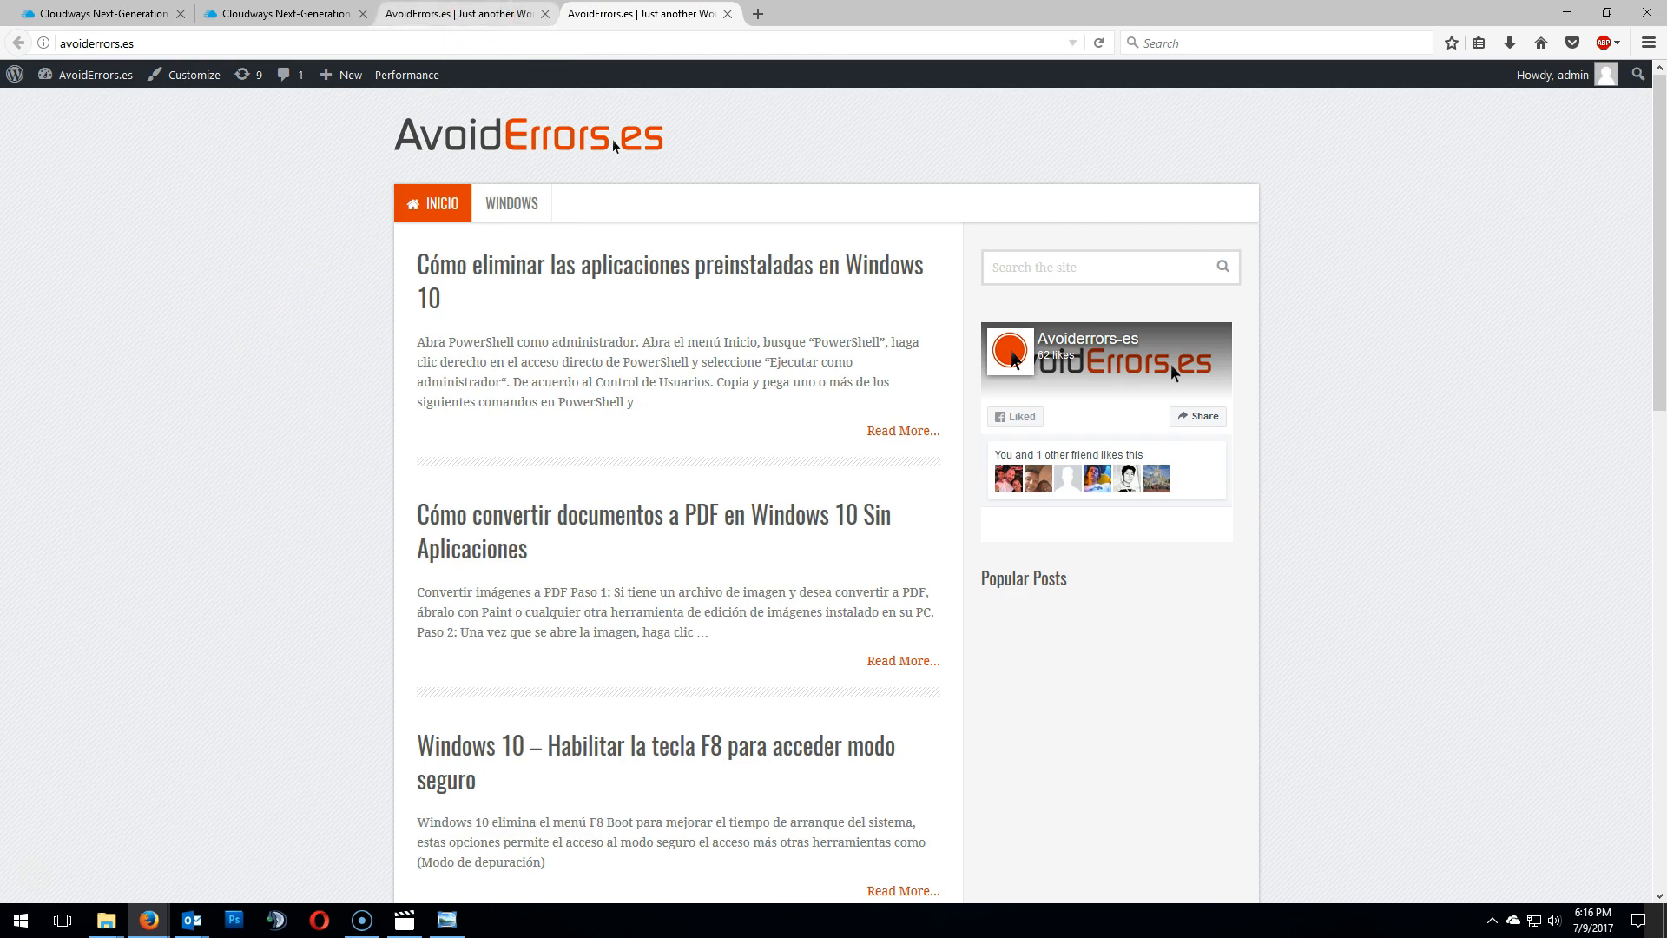
- Open the domain registrar account and the DNS management records for avoiderrors.es
left_click(476, 13)
left_click(677, 16)
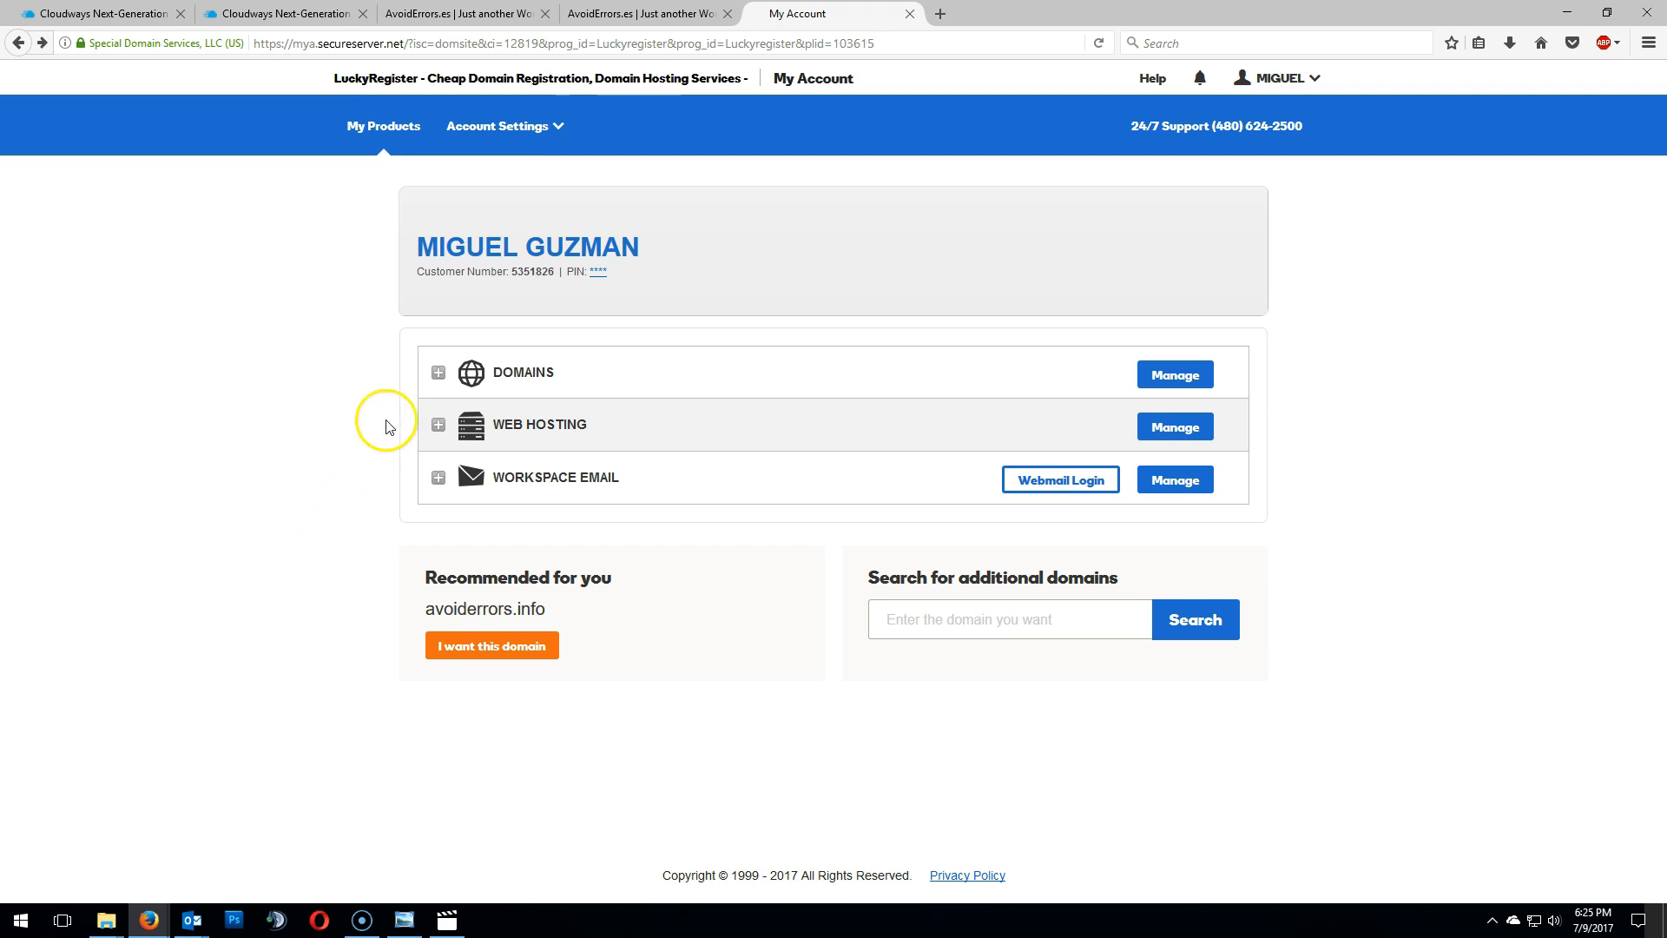
left_click(438, 373)
scroll(439, 373, "down", 3)
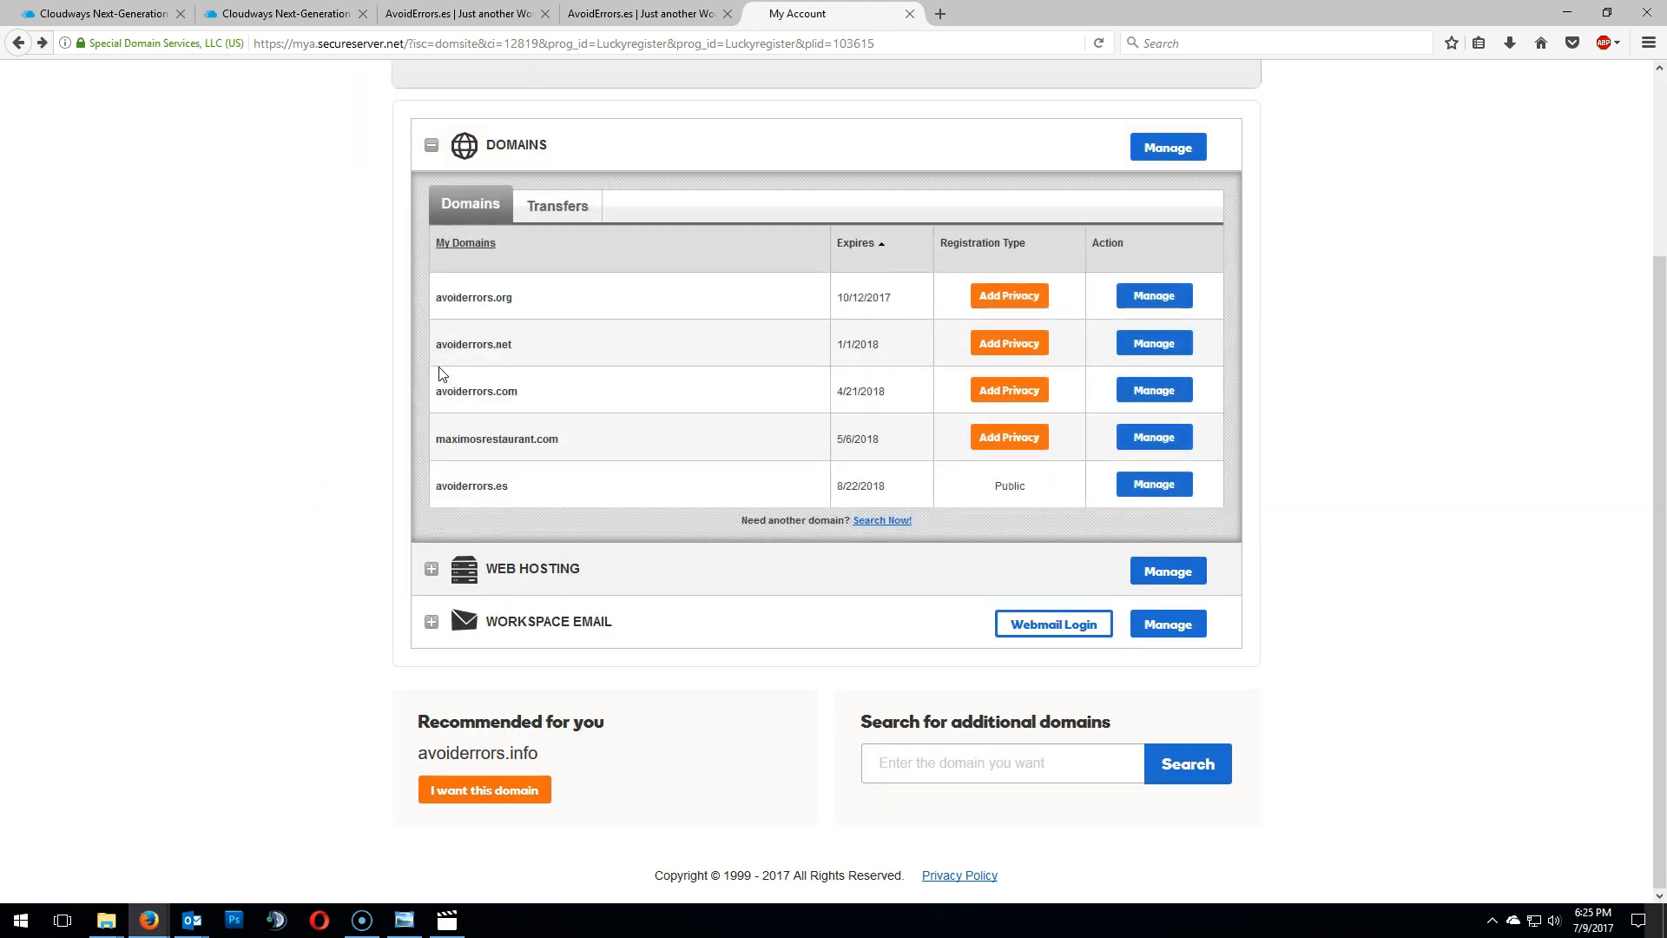
left_click(1170, 489)
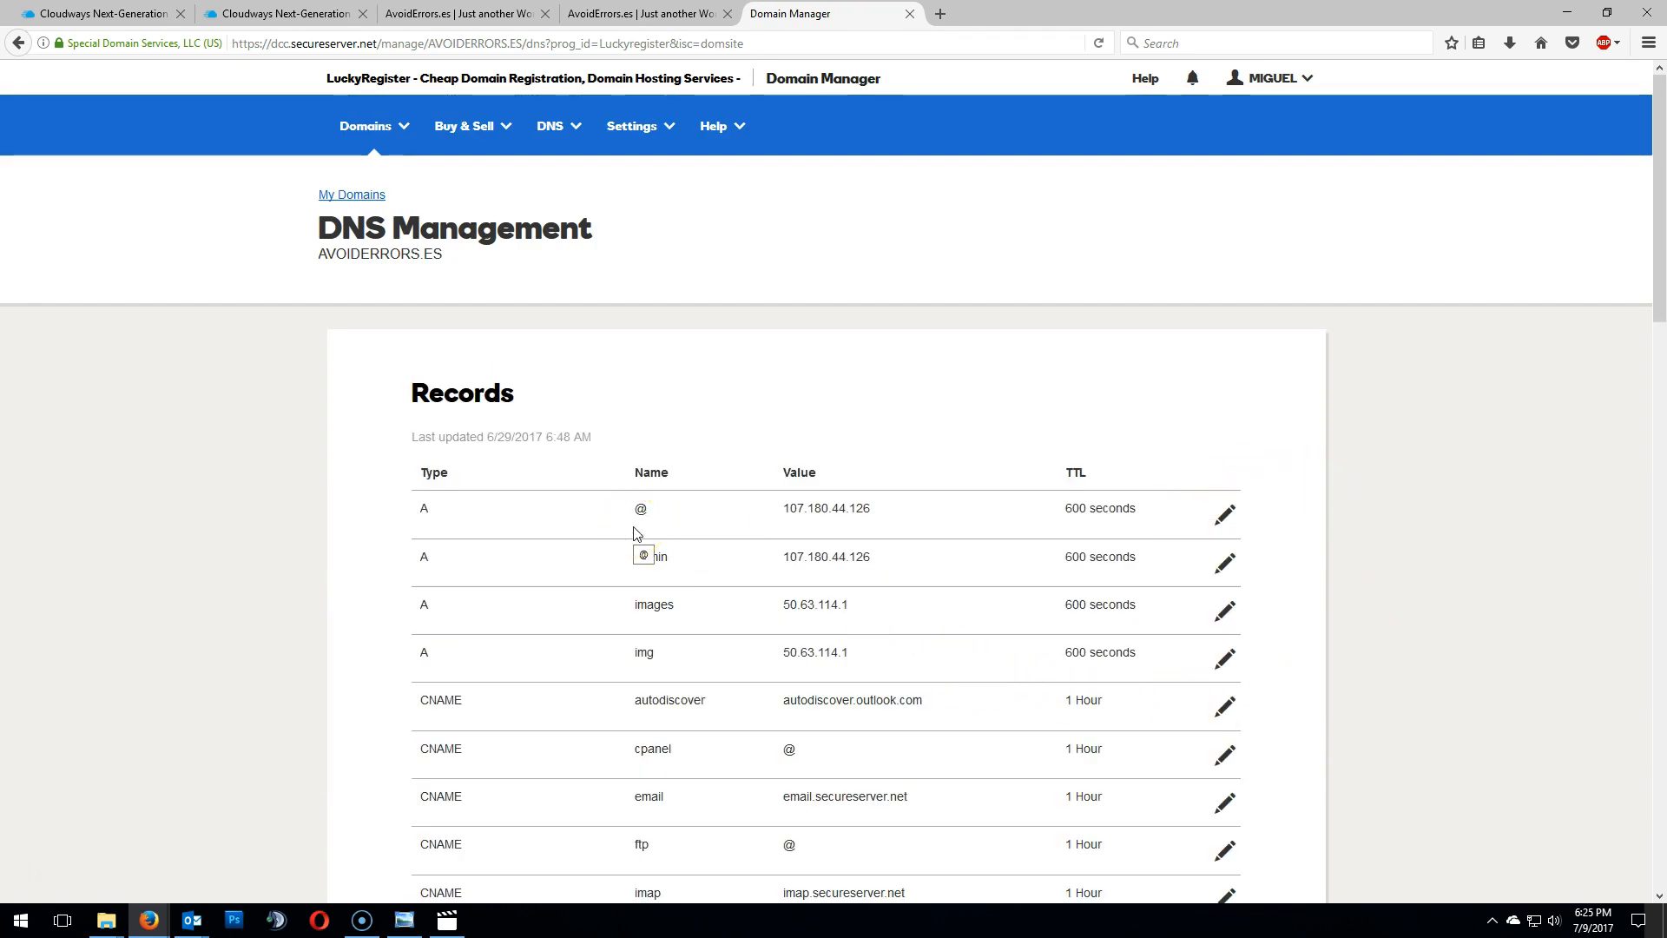
scroll(205, 623, "down", 1)
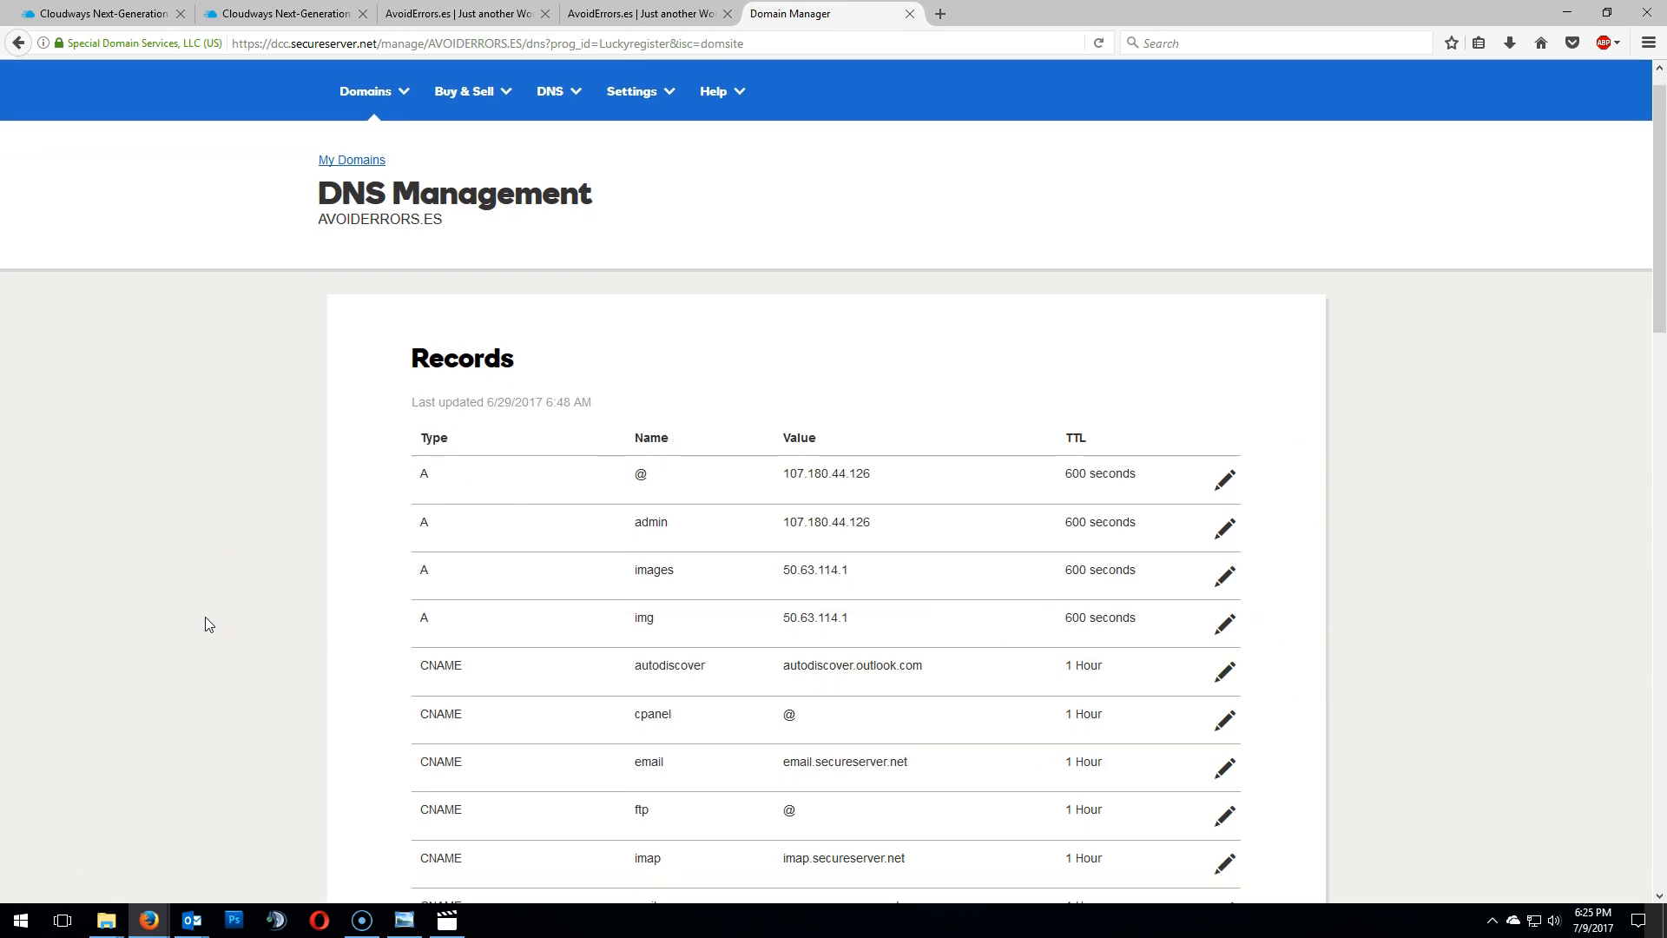
scroll(206, 618, "down", 3)
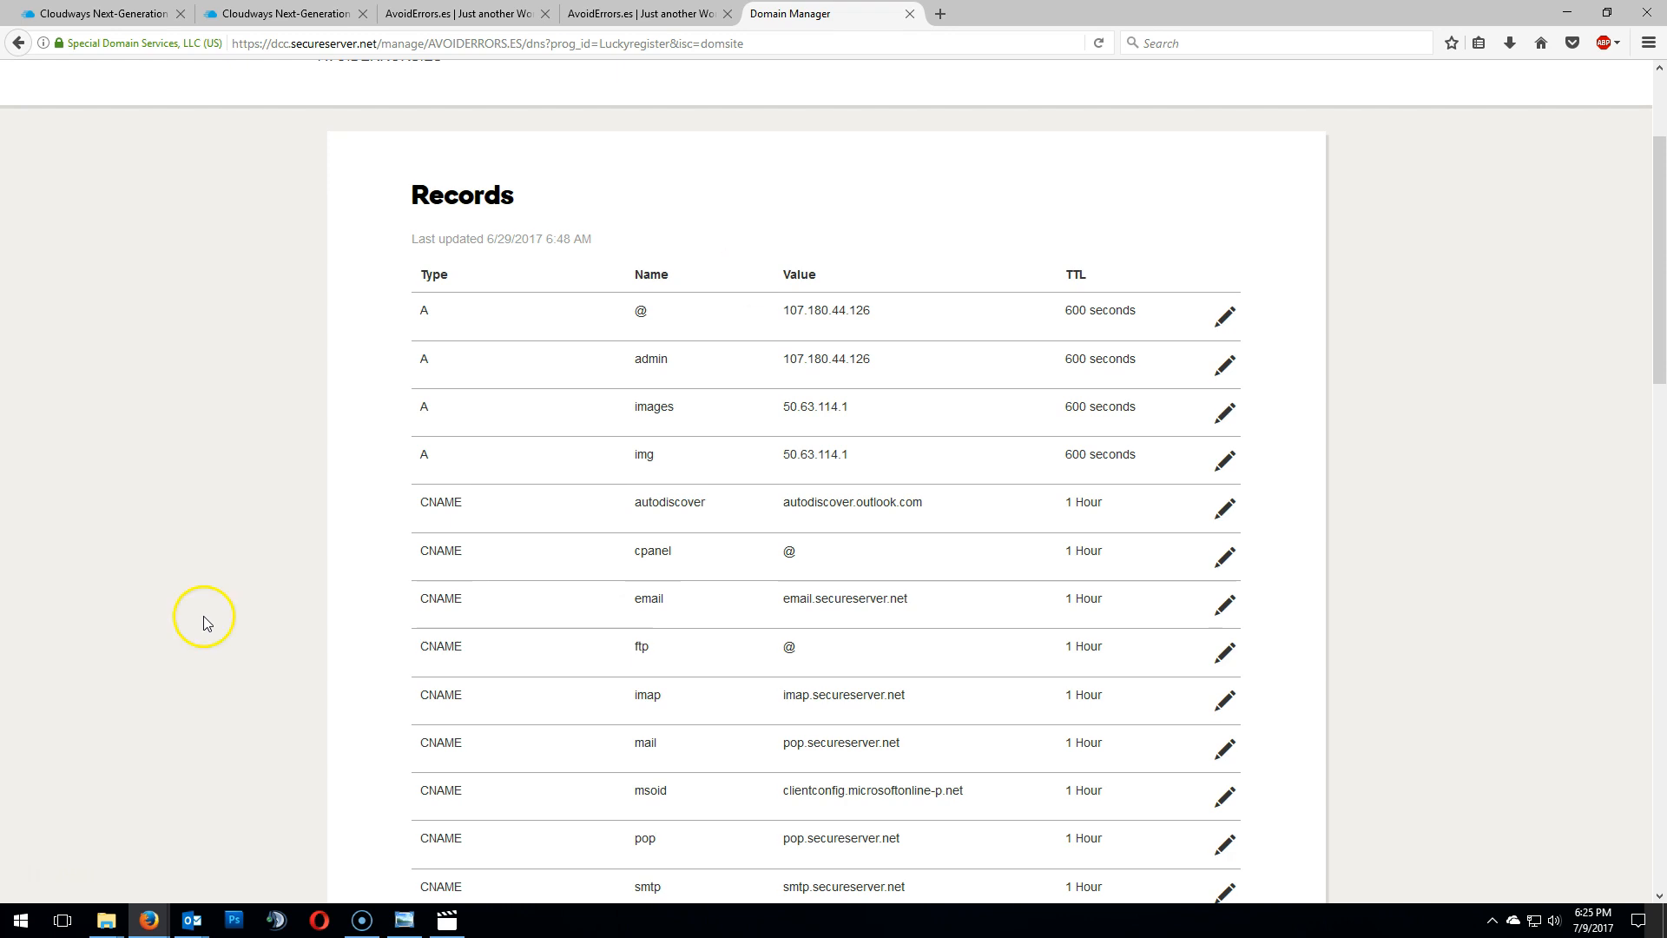
- Try to replace the @ A record's Points to address with a pasted value, then cancel the edit
left_click(287, 13)
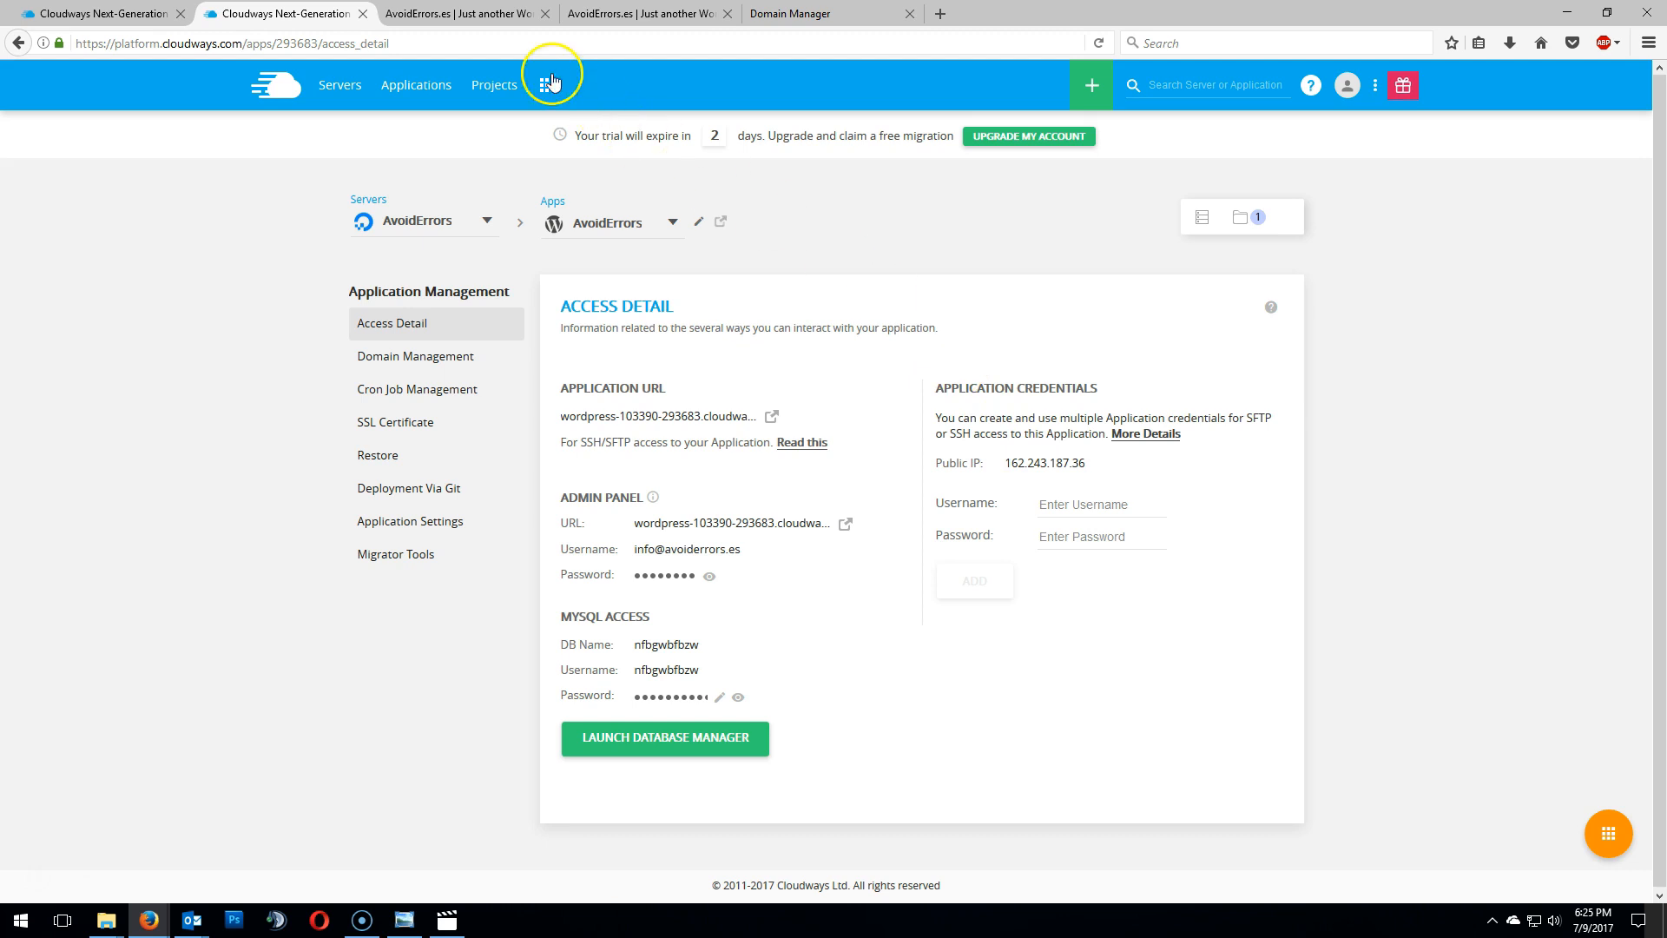
left_click(792, 15)
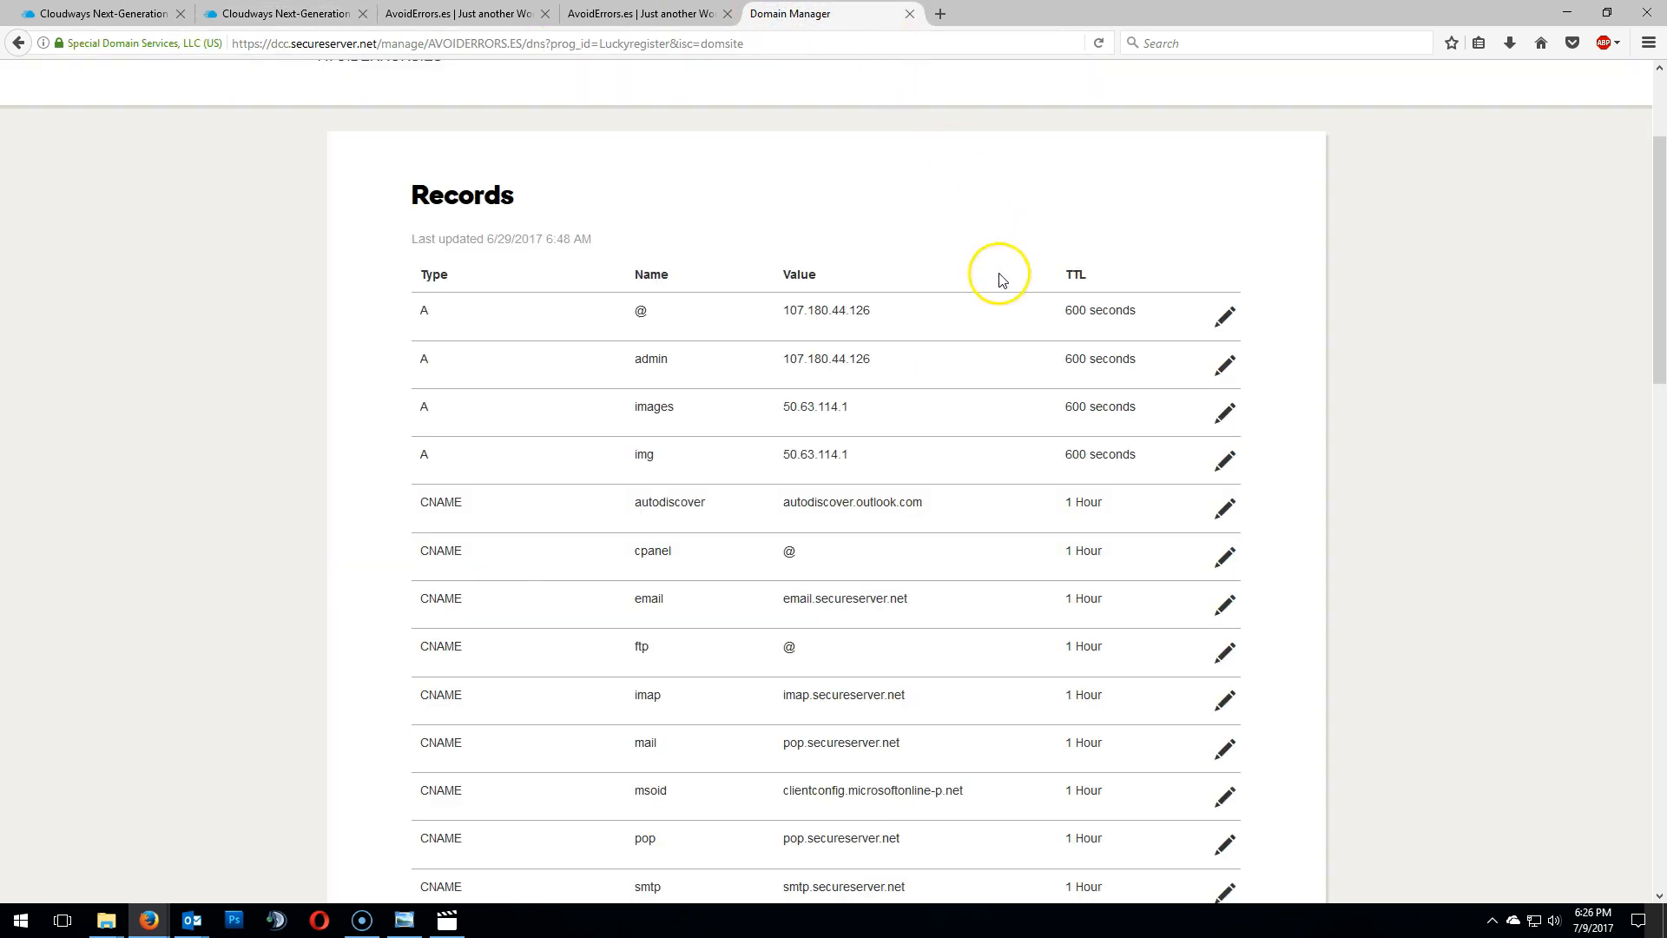
left_click(1225, 317)
left_click(808, 407)
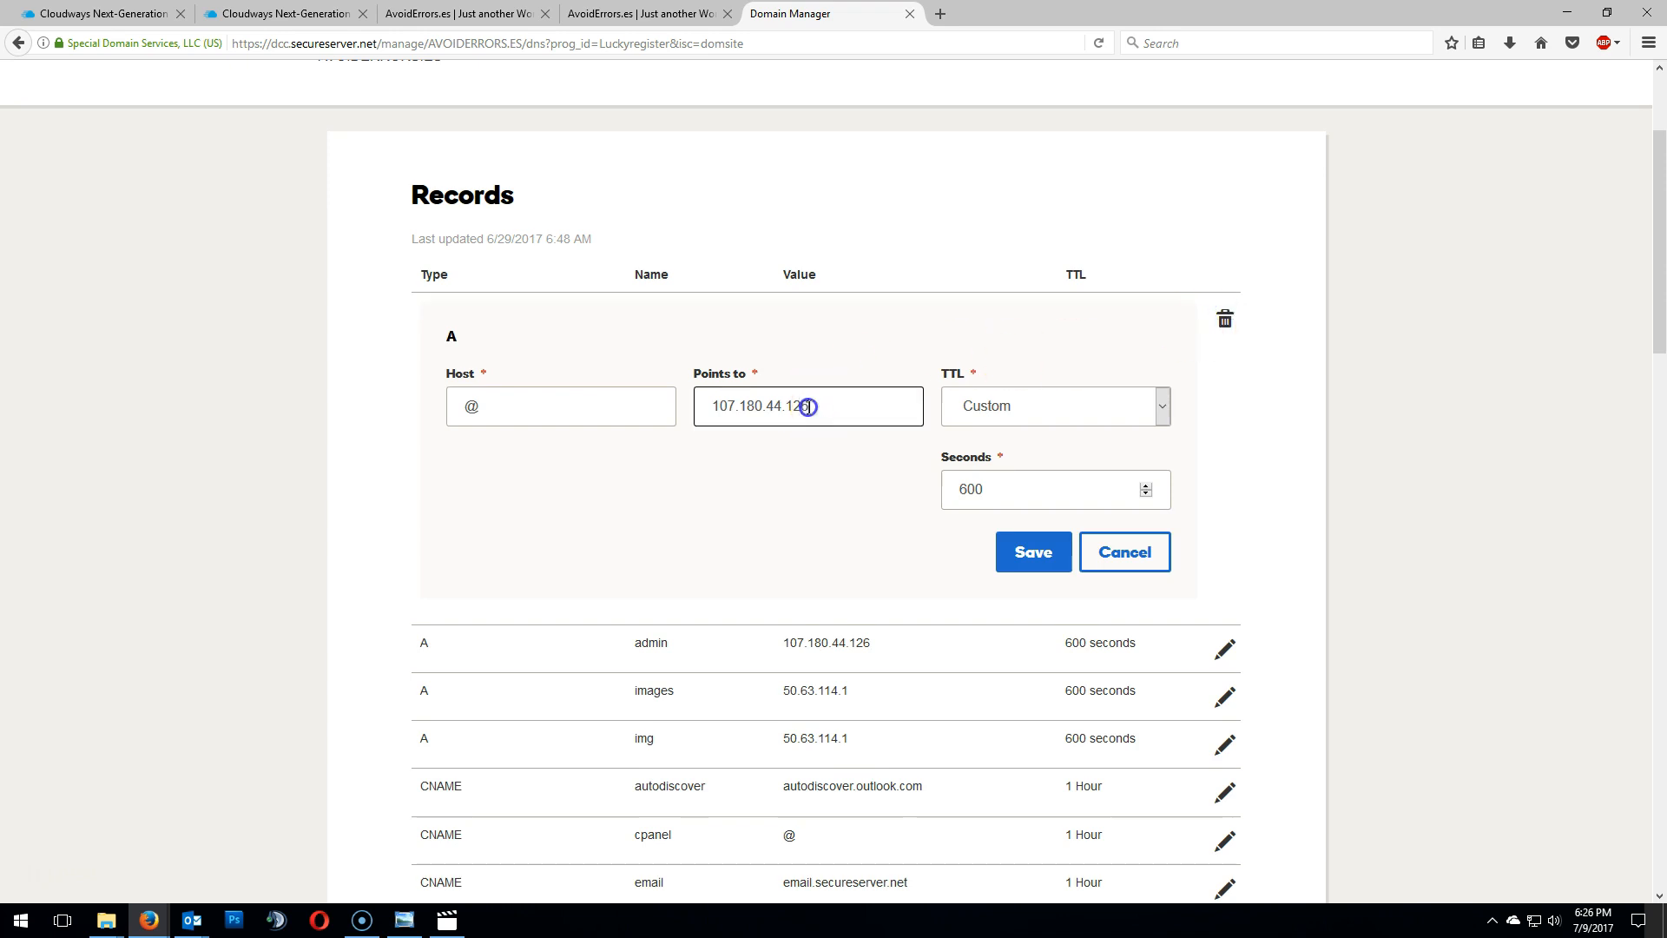
left_click_drag(809, 406, 669, 409)
right_click(729, 405)
left_click(785, 480)
left_click(1142, 553)
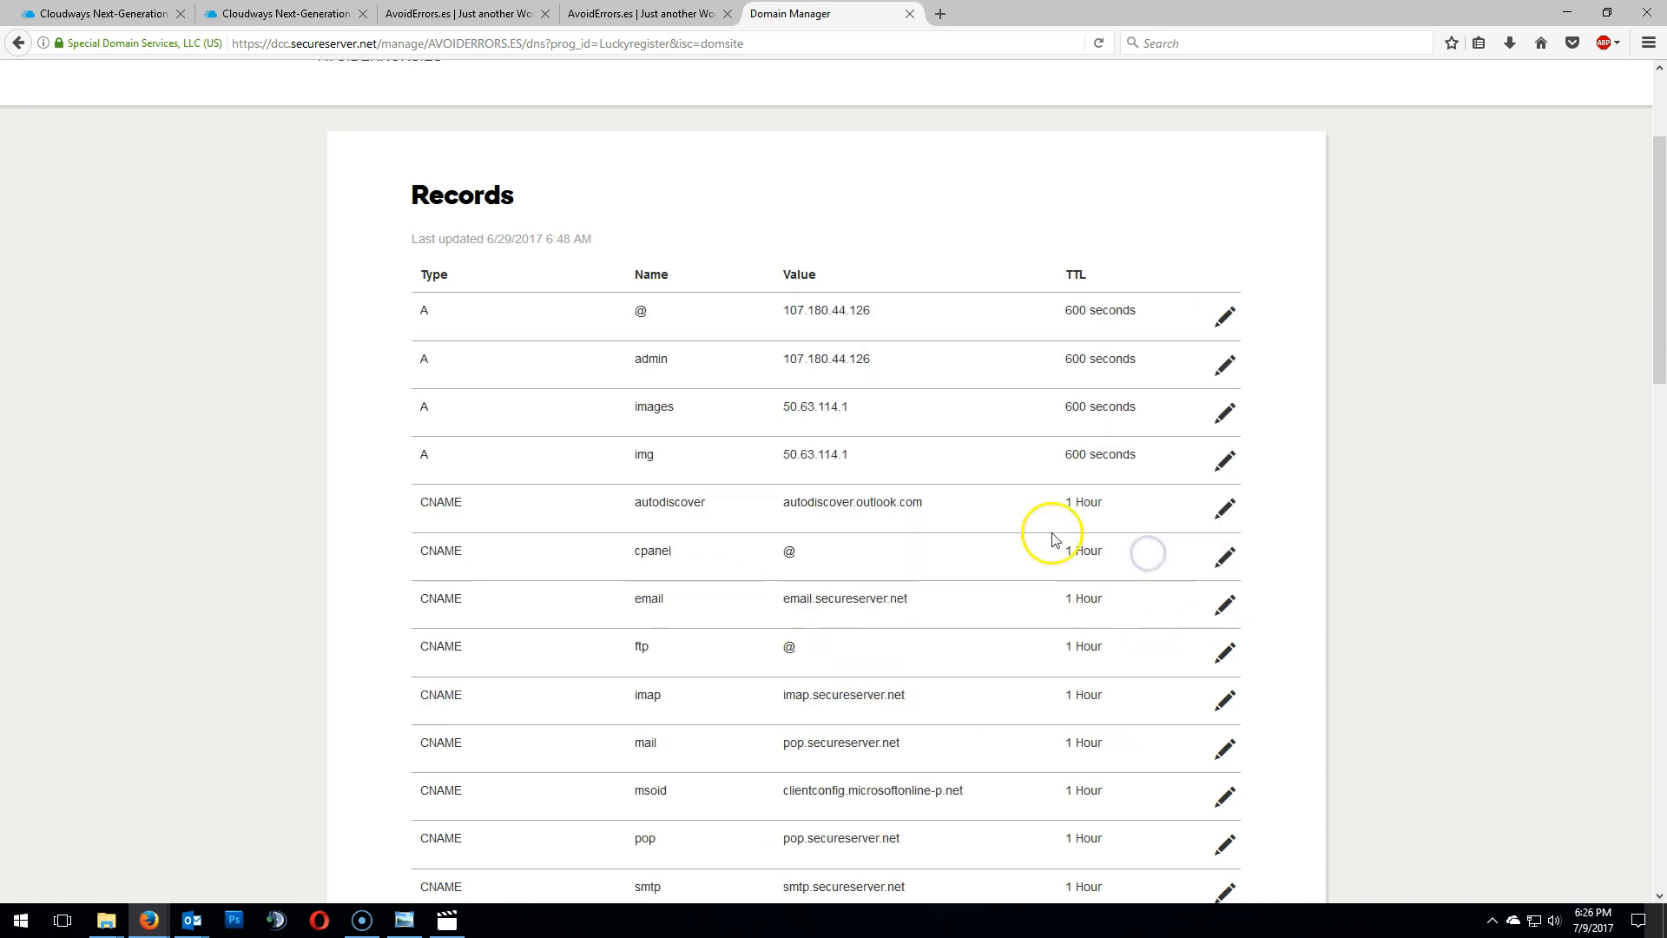
- Open the www CNAME record for editing
scroll(241, 423, "down", 5)
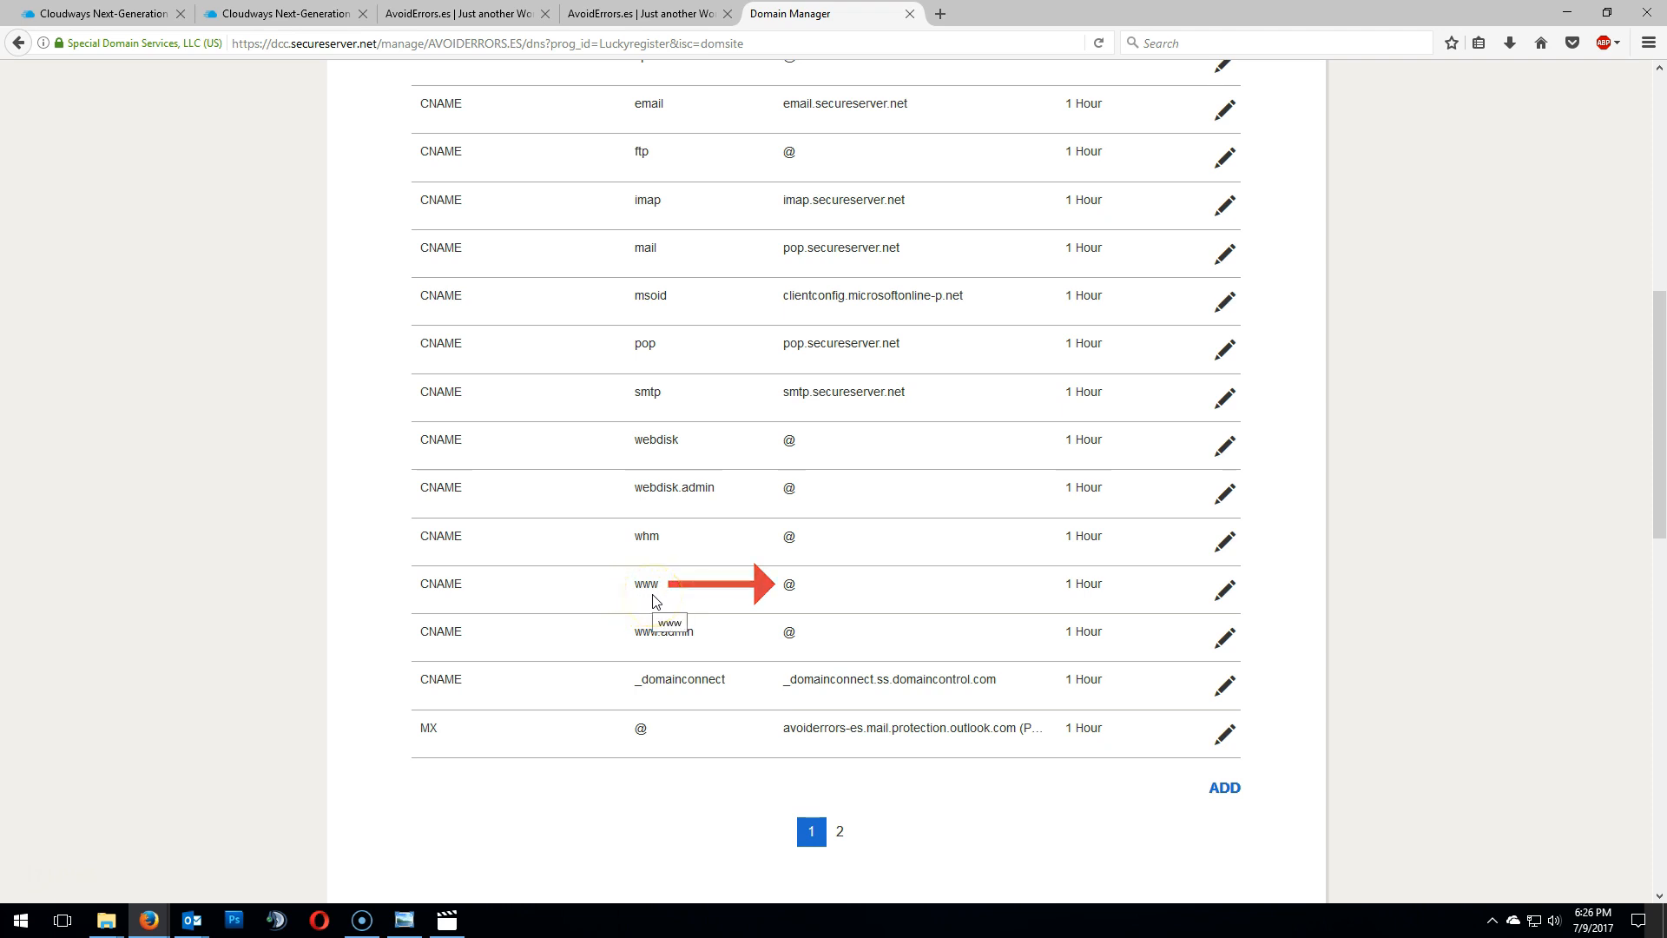
left_click(1225, 589)
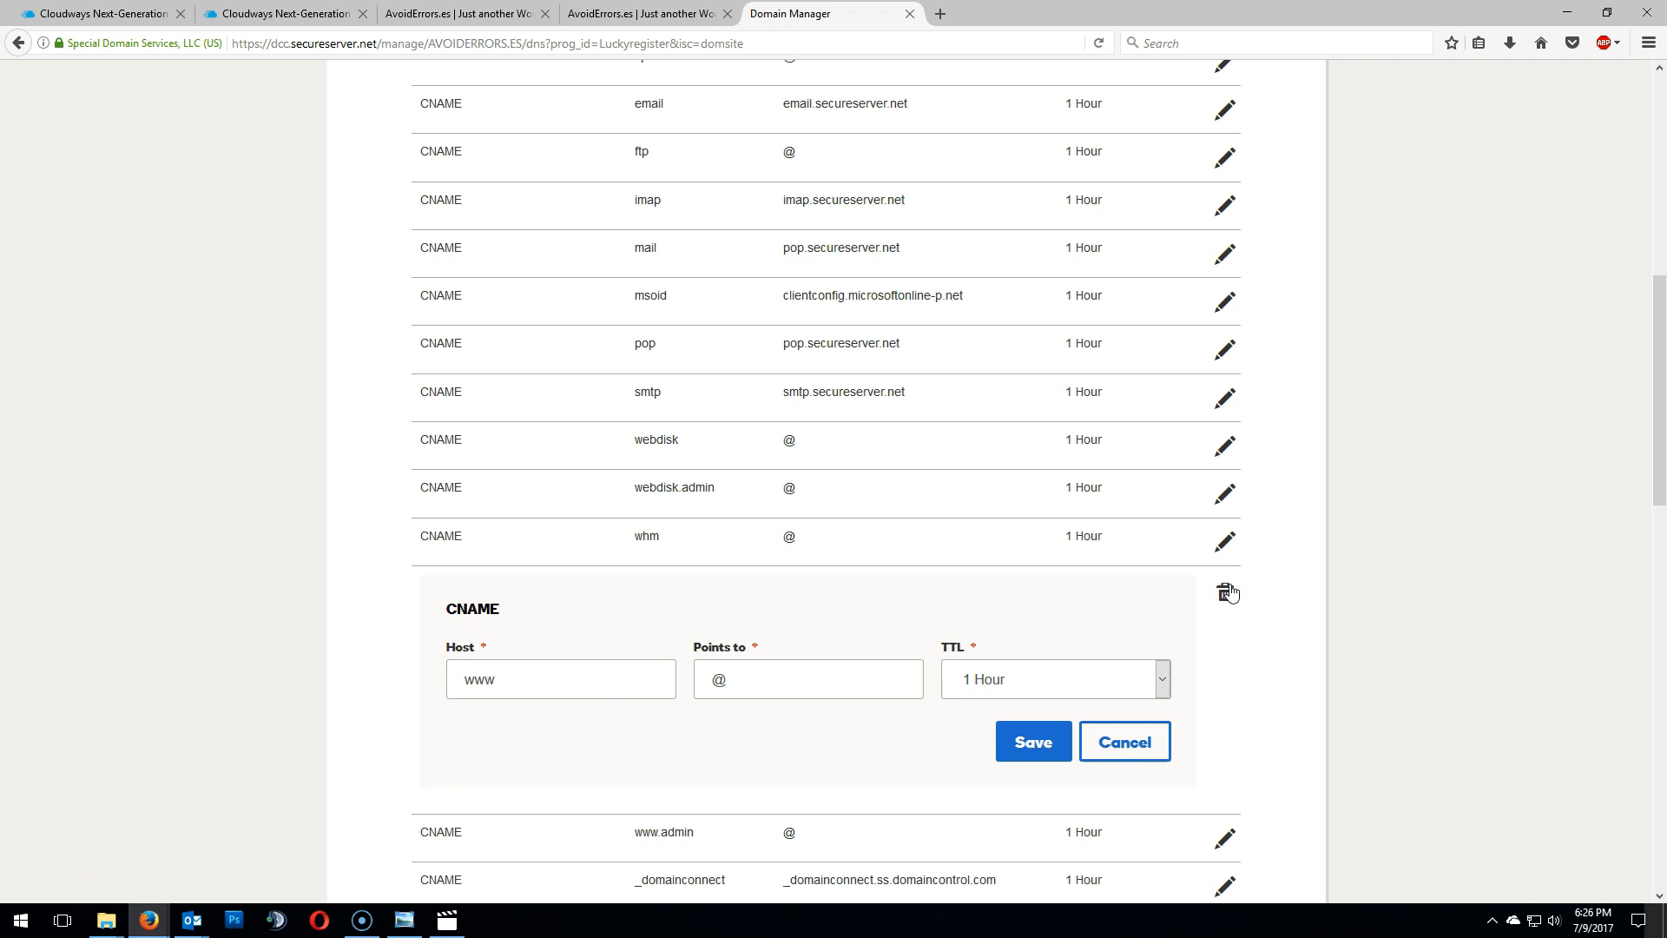
- Copy the application's cloudwaysapps.com address from the Cloudways Domain Management page
left_click(257, 14)
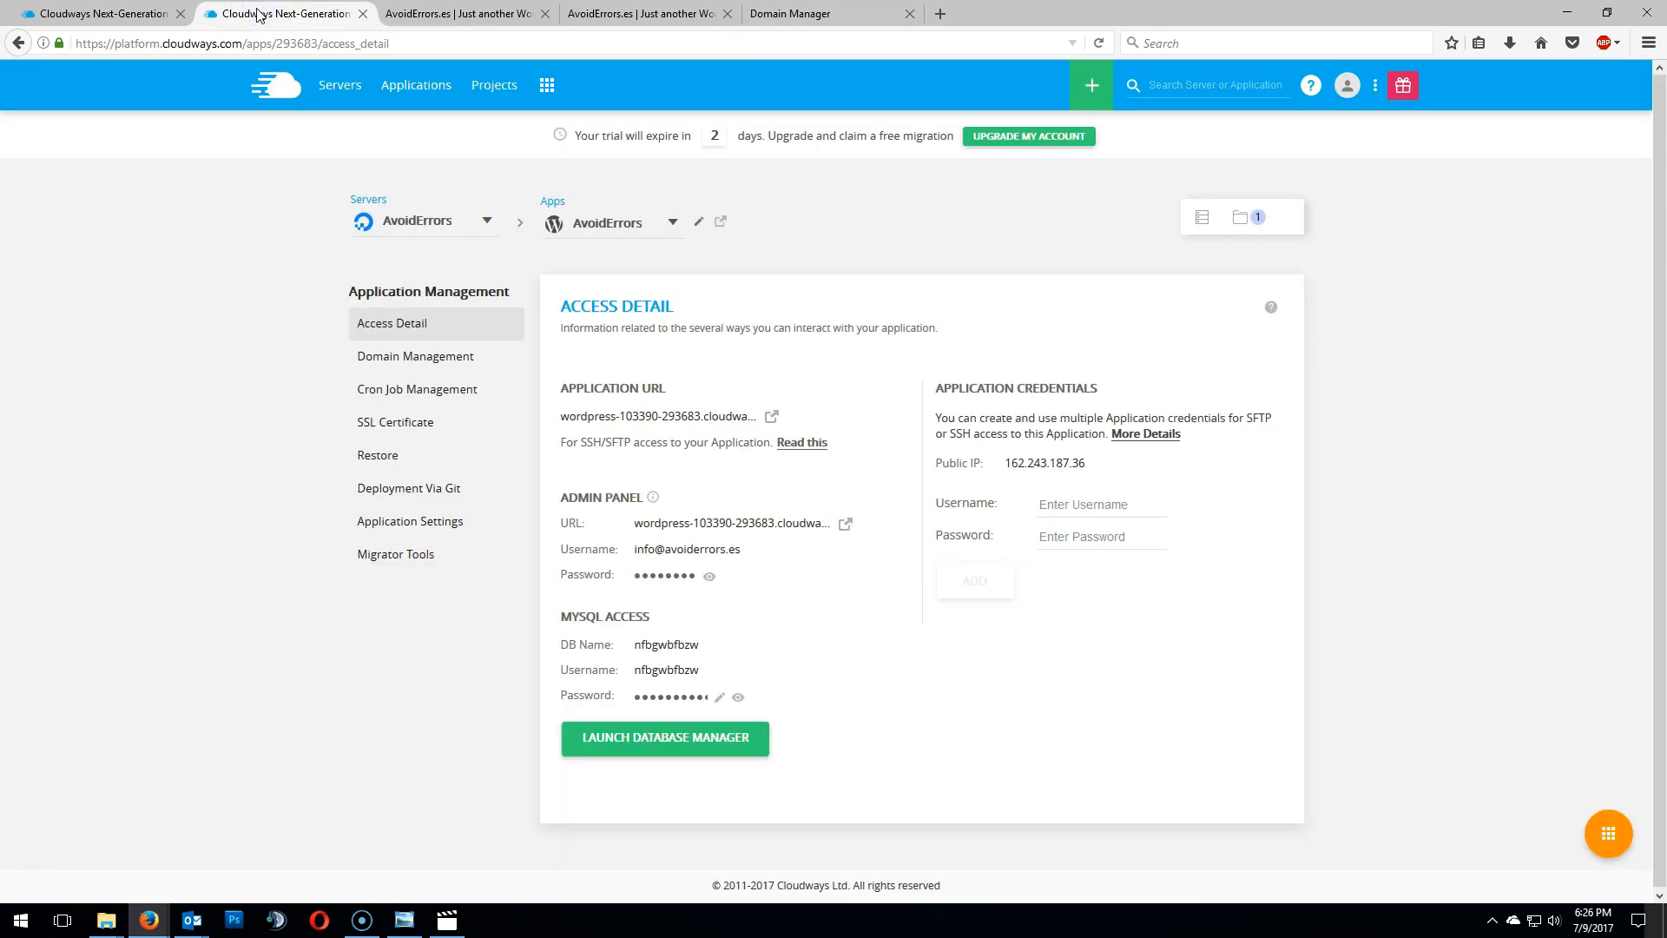
left_click(369, 362)
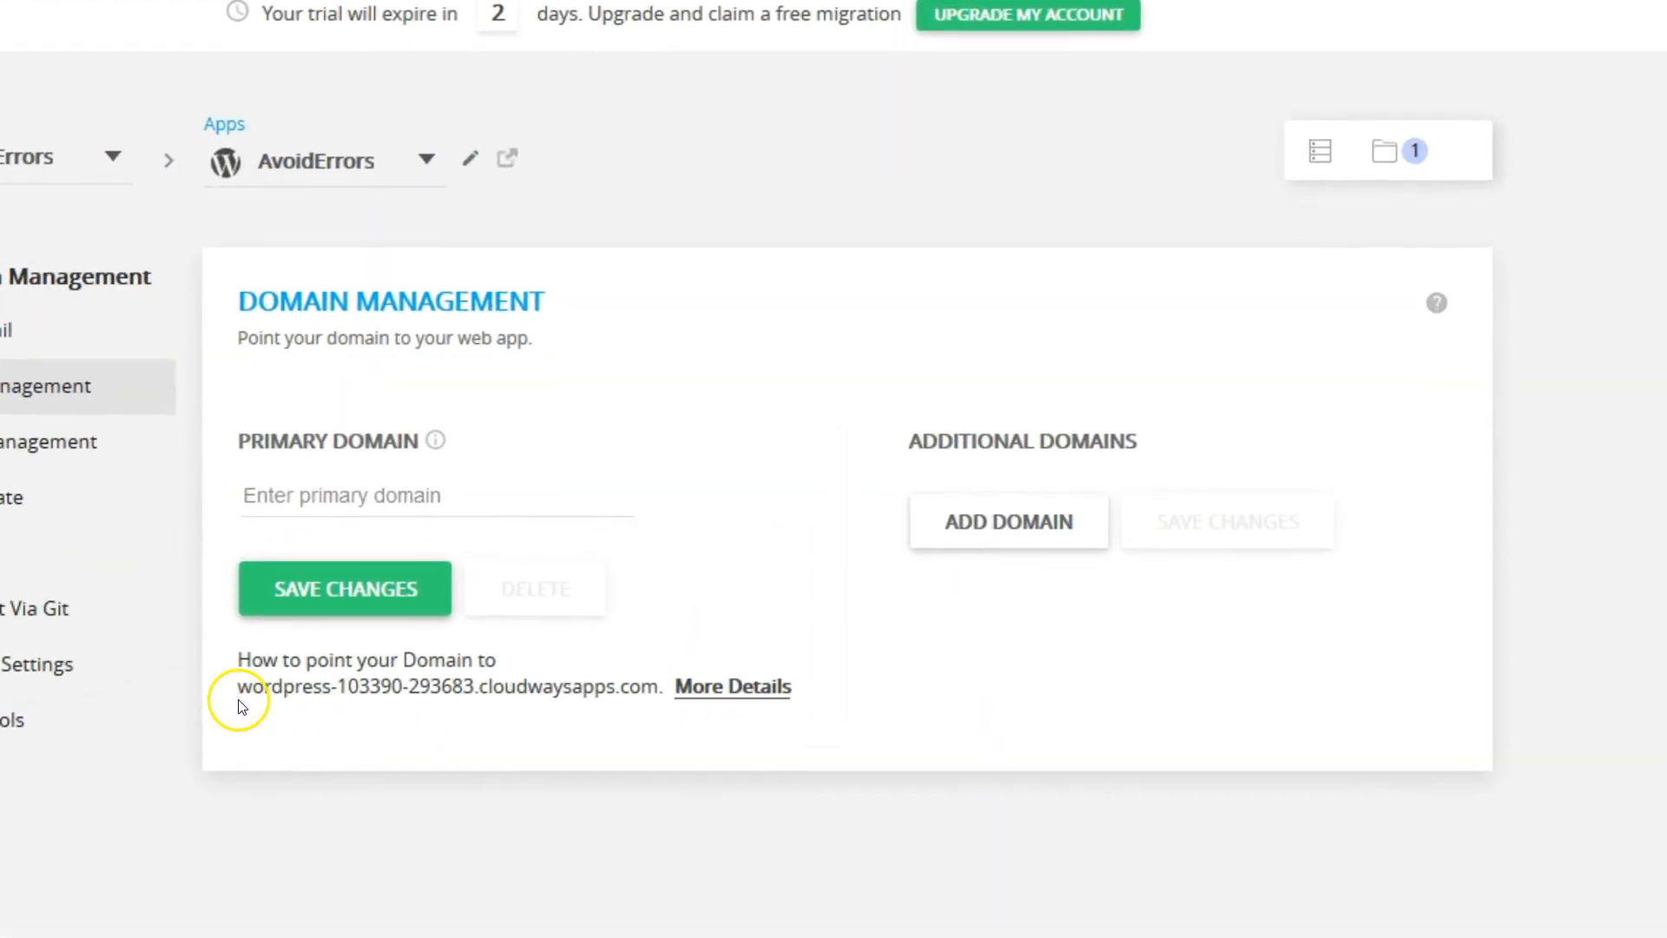
left_click_drag(243, 686, 640, 684)
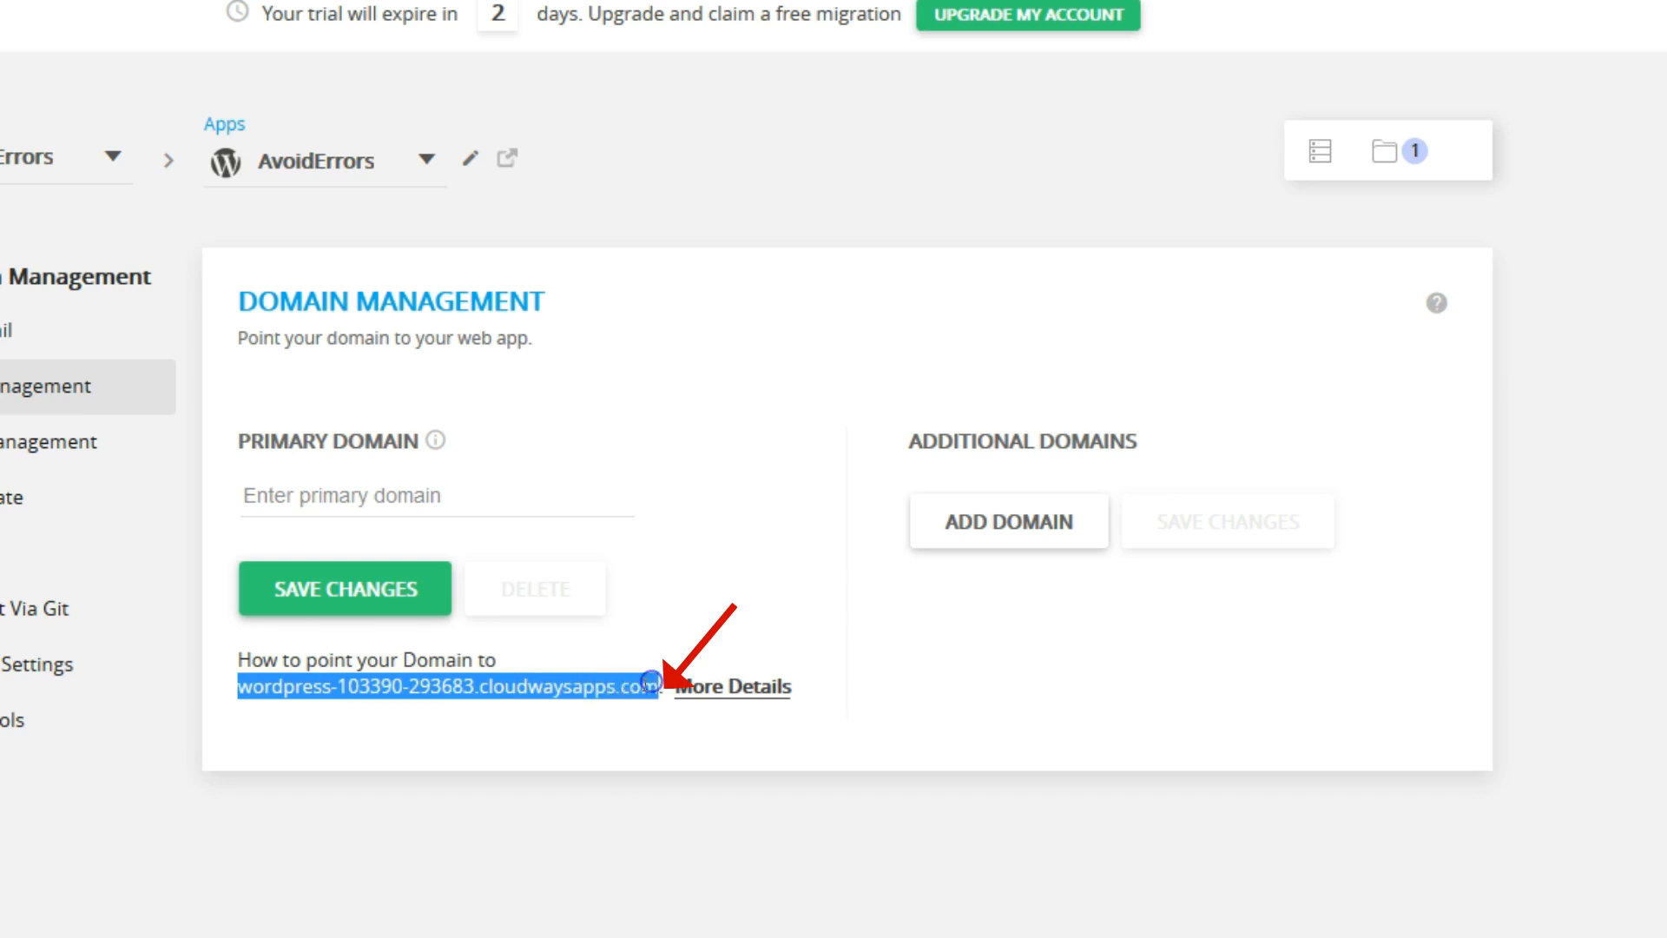
right_click(651, 684)
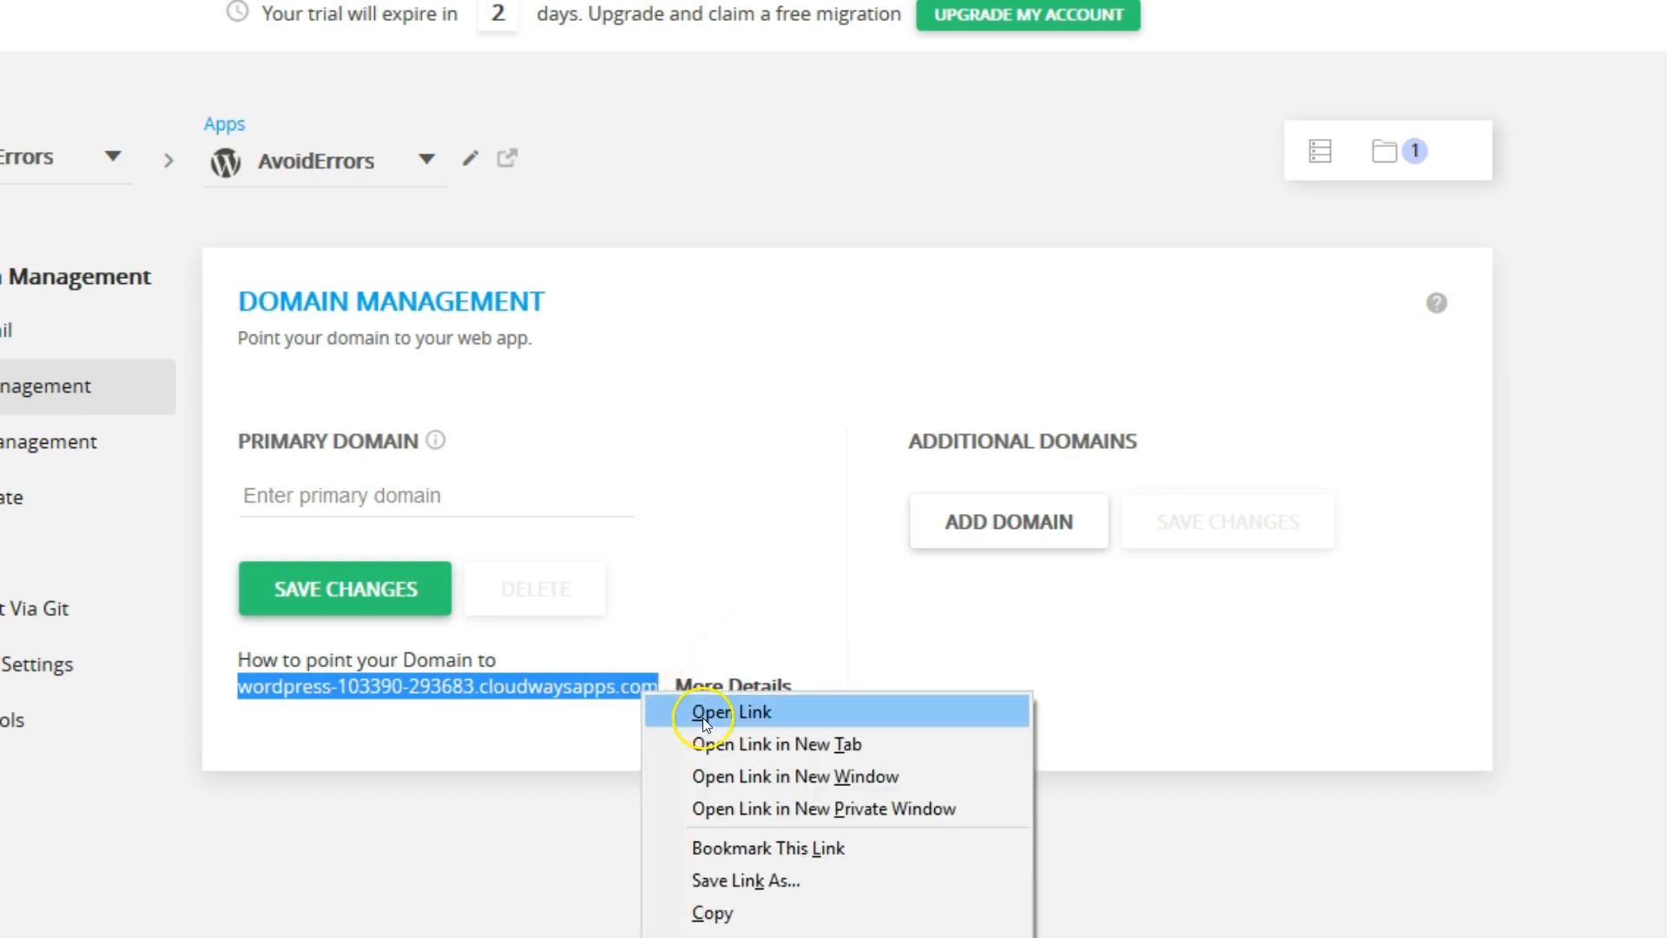
left_click(753, 911)
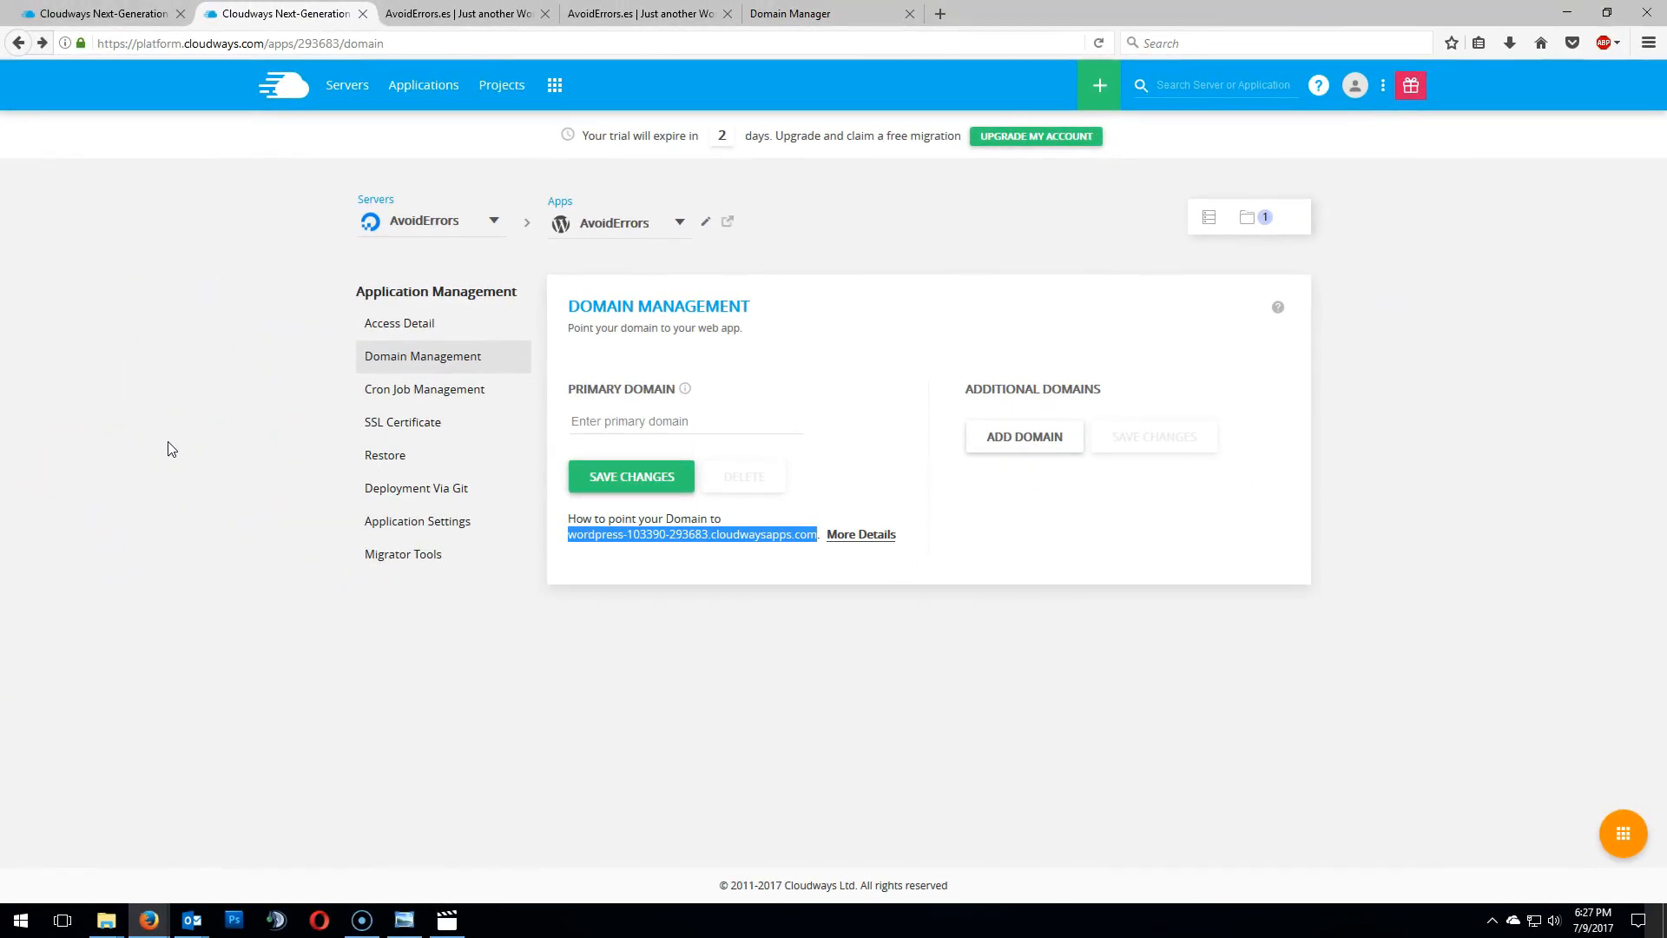
- Try to point the www CNAME record to the copied cloudwaysapps.com address, then cancel the edit
left_click(451, 17)
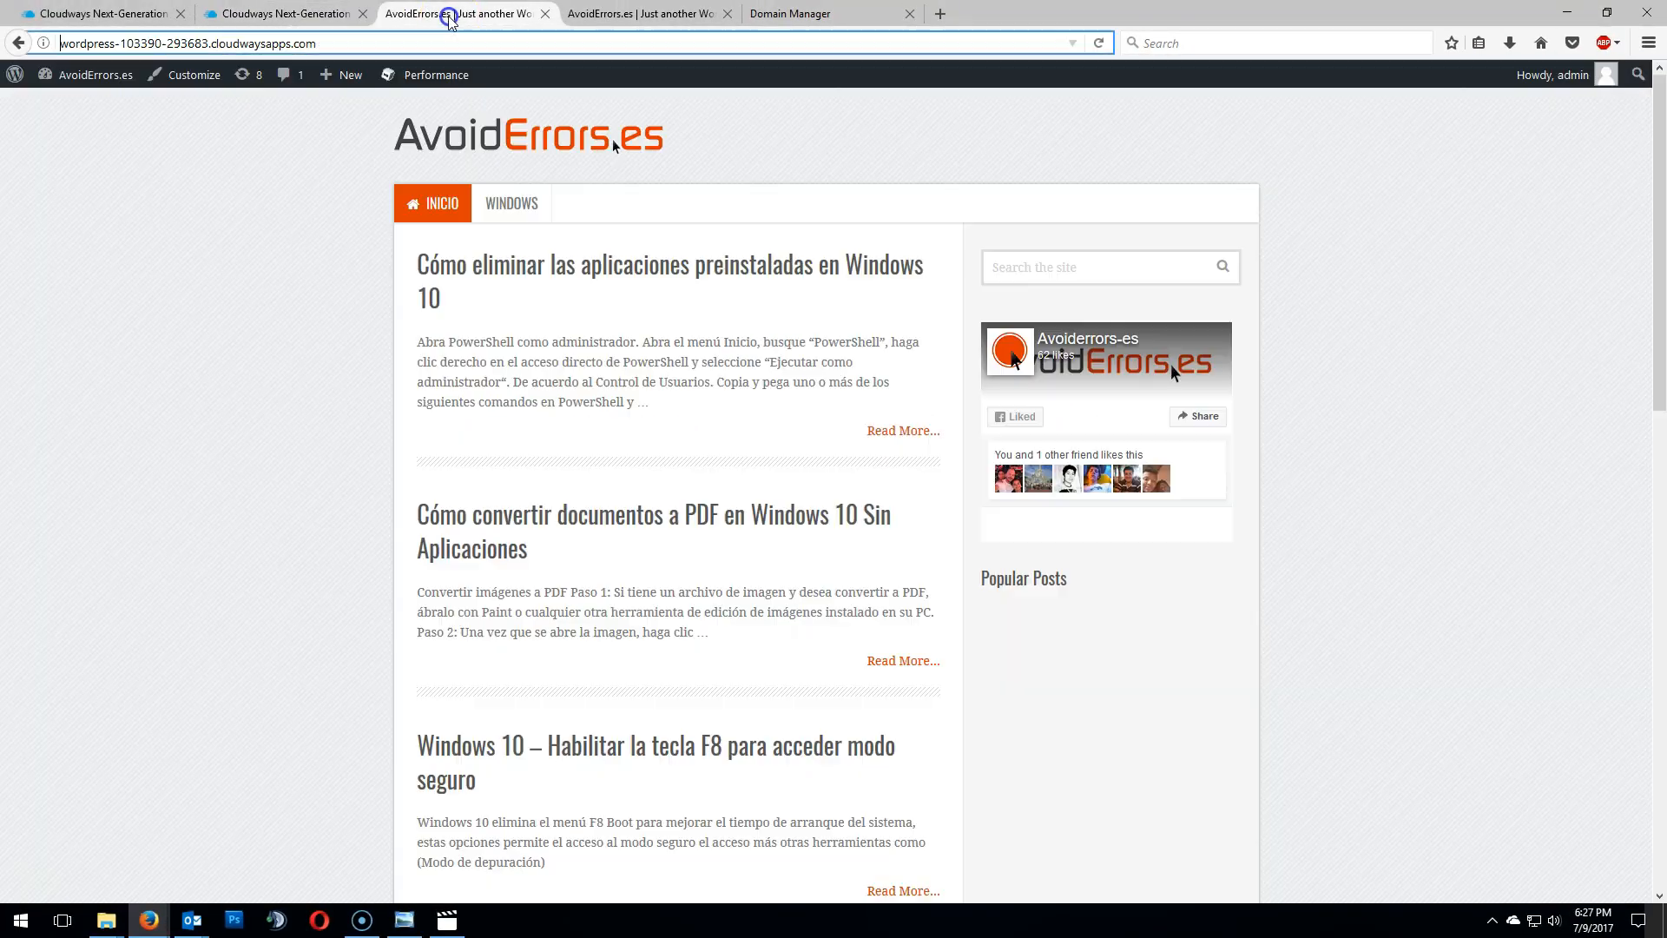
left_click(653, 17)
left_click(815, 15)
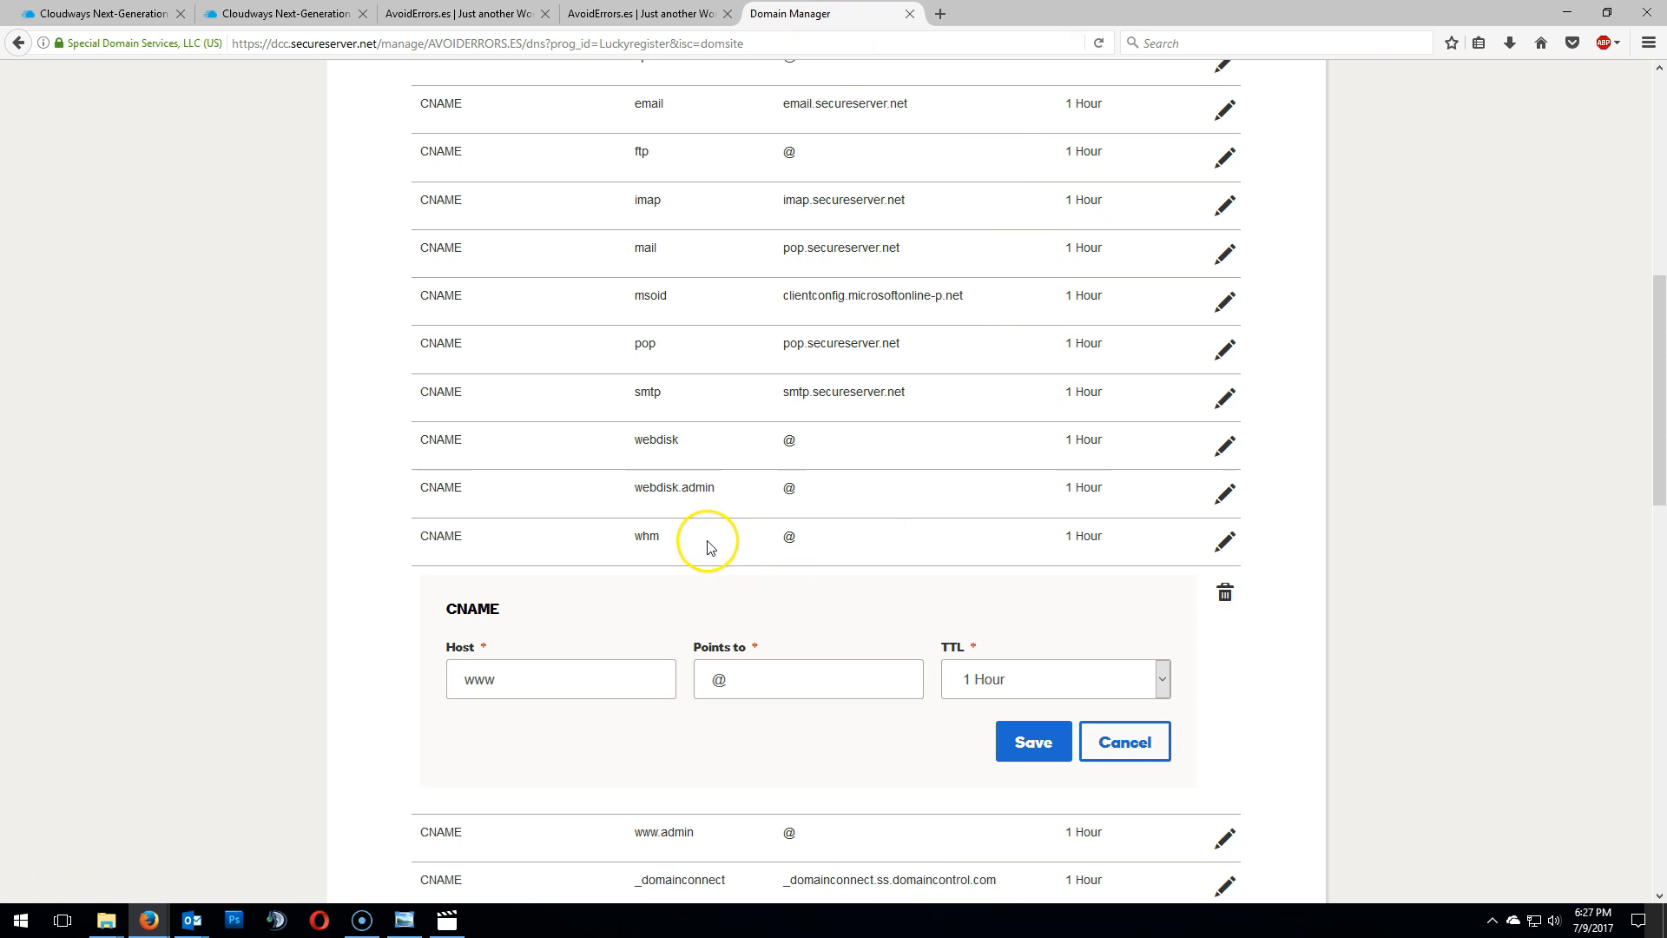
scroll(707, 536, "up", 1)
scroll(149, 469, "up", 2)
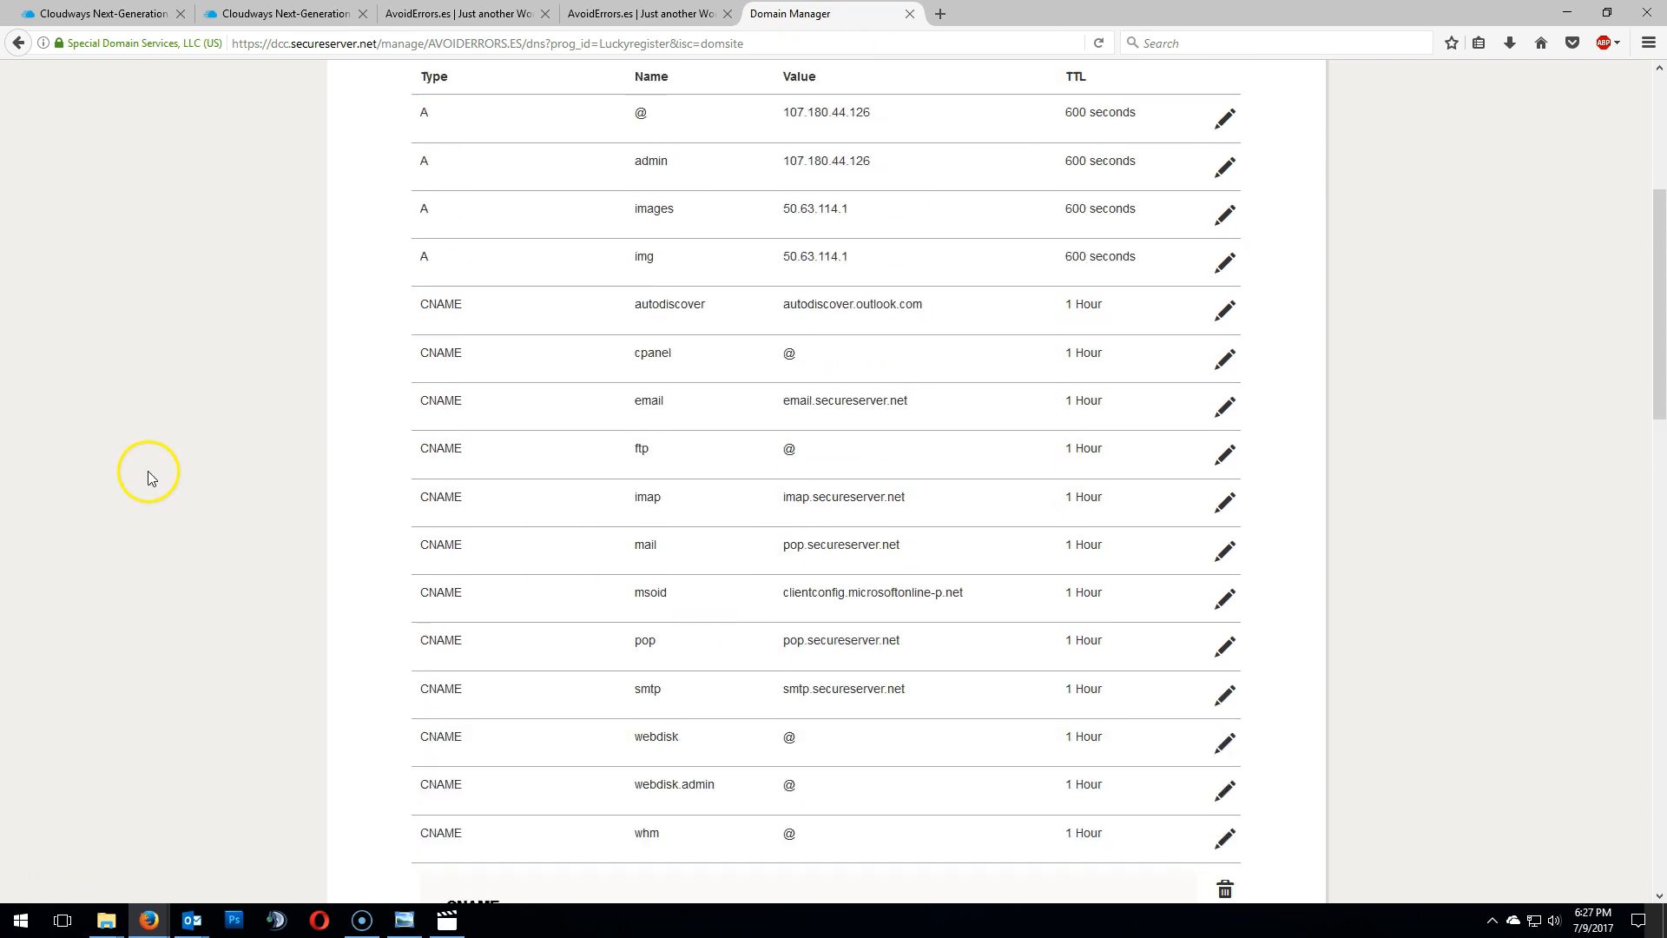
scroll(148, 473, "down", 4)
left_click_drag(733, 580, 702, 582)
right_click(719, 581)
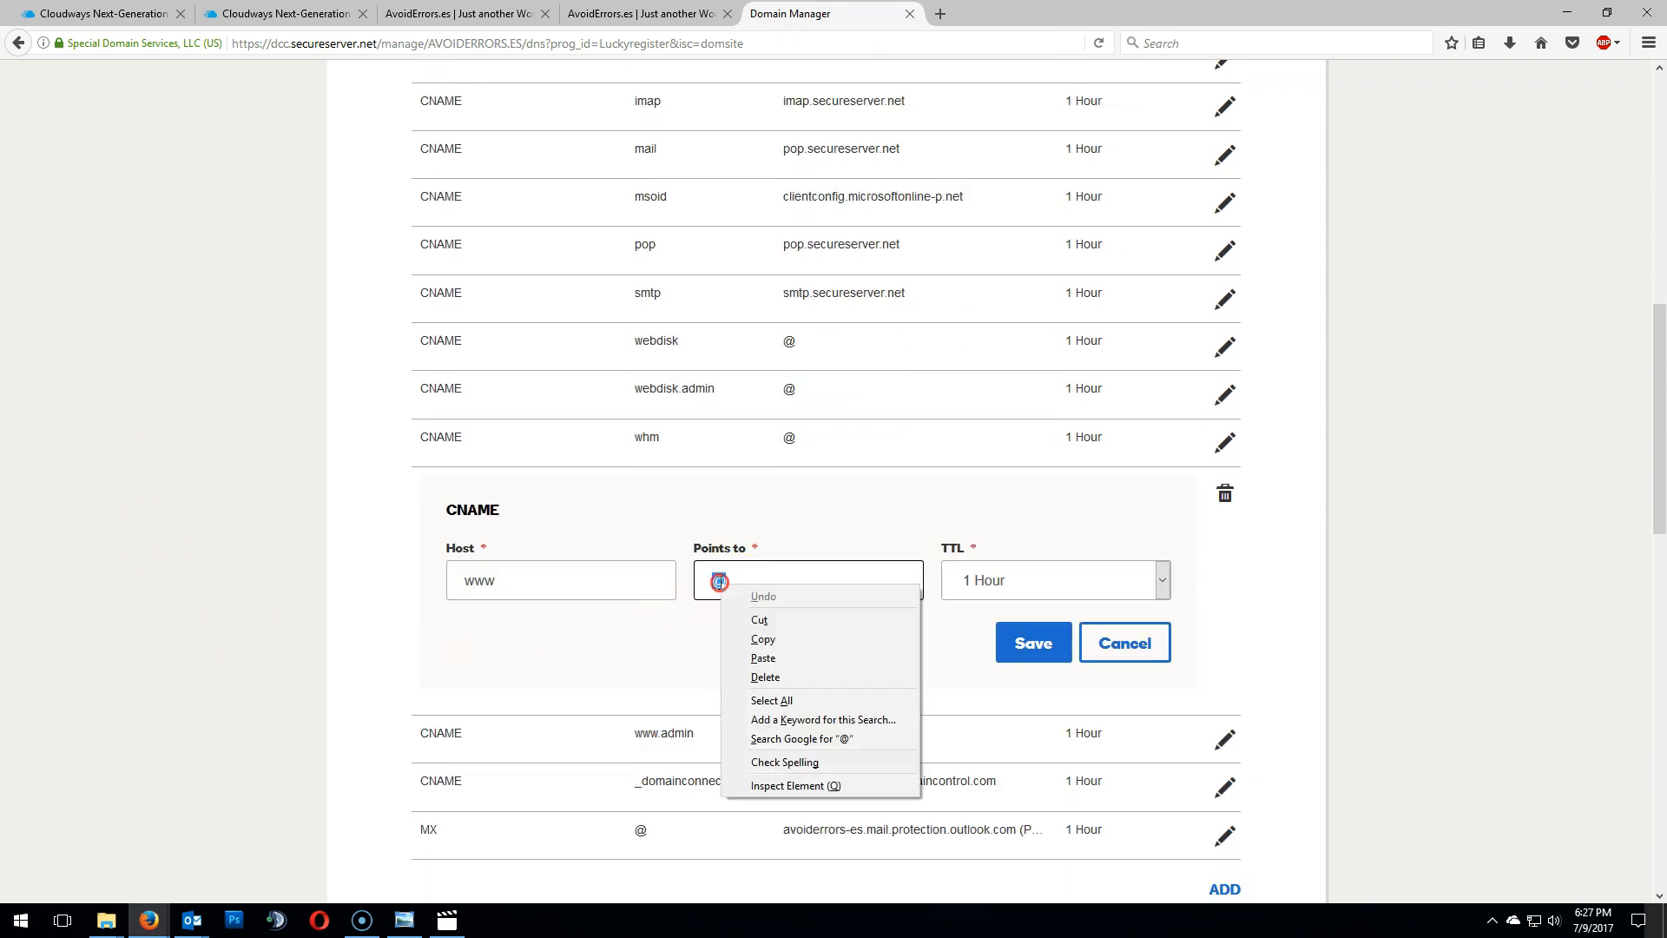
left_click(775, 659)
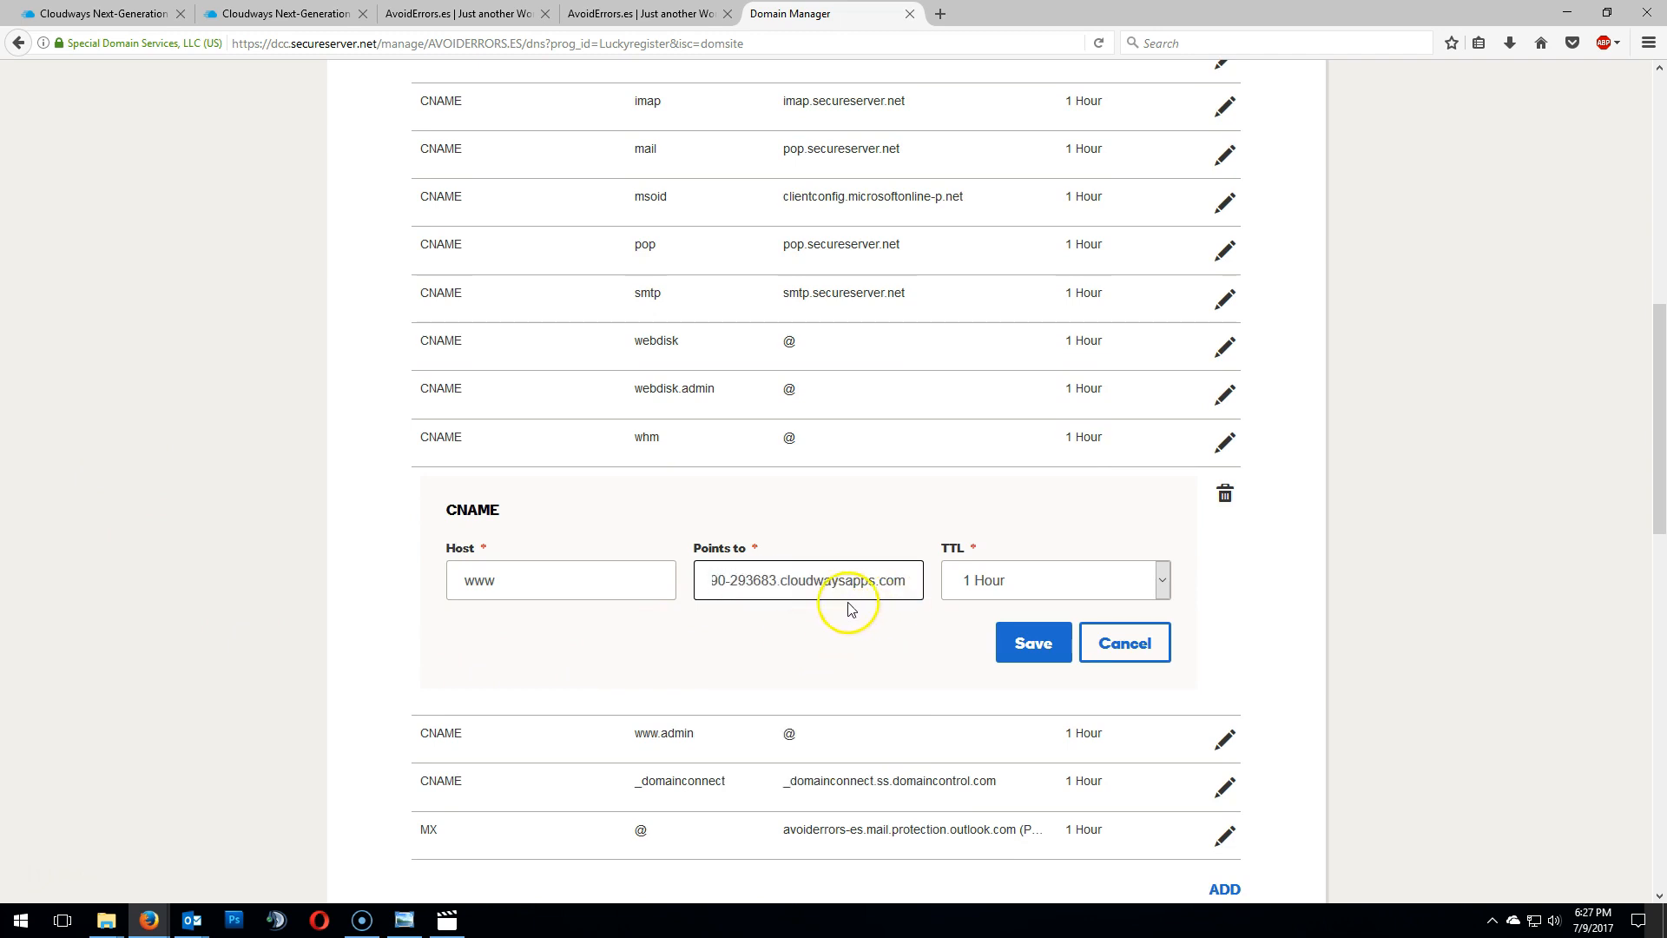
left_click(1127, 647)
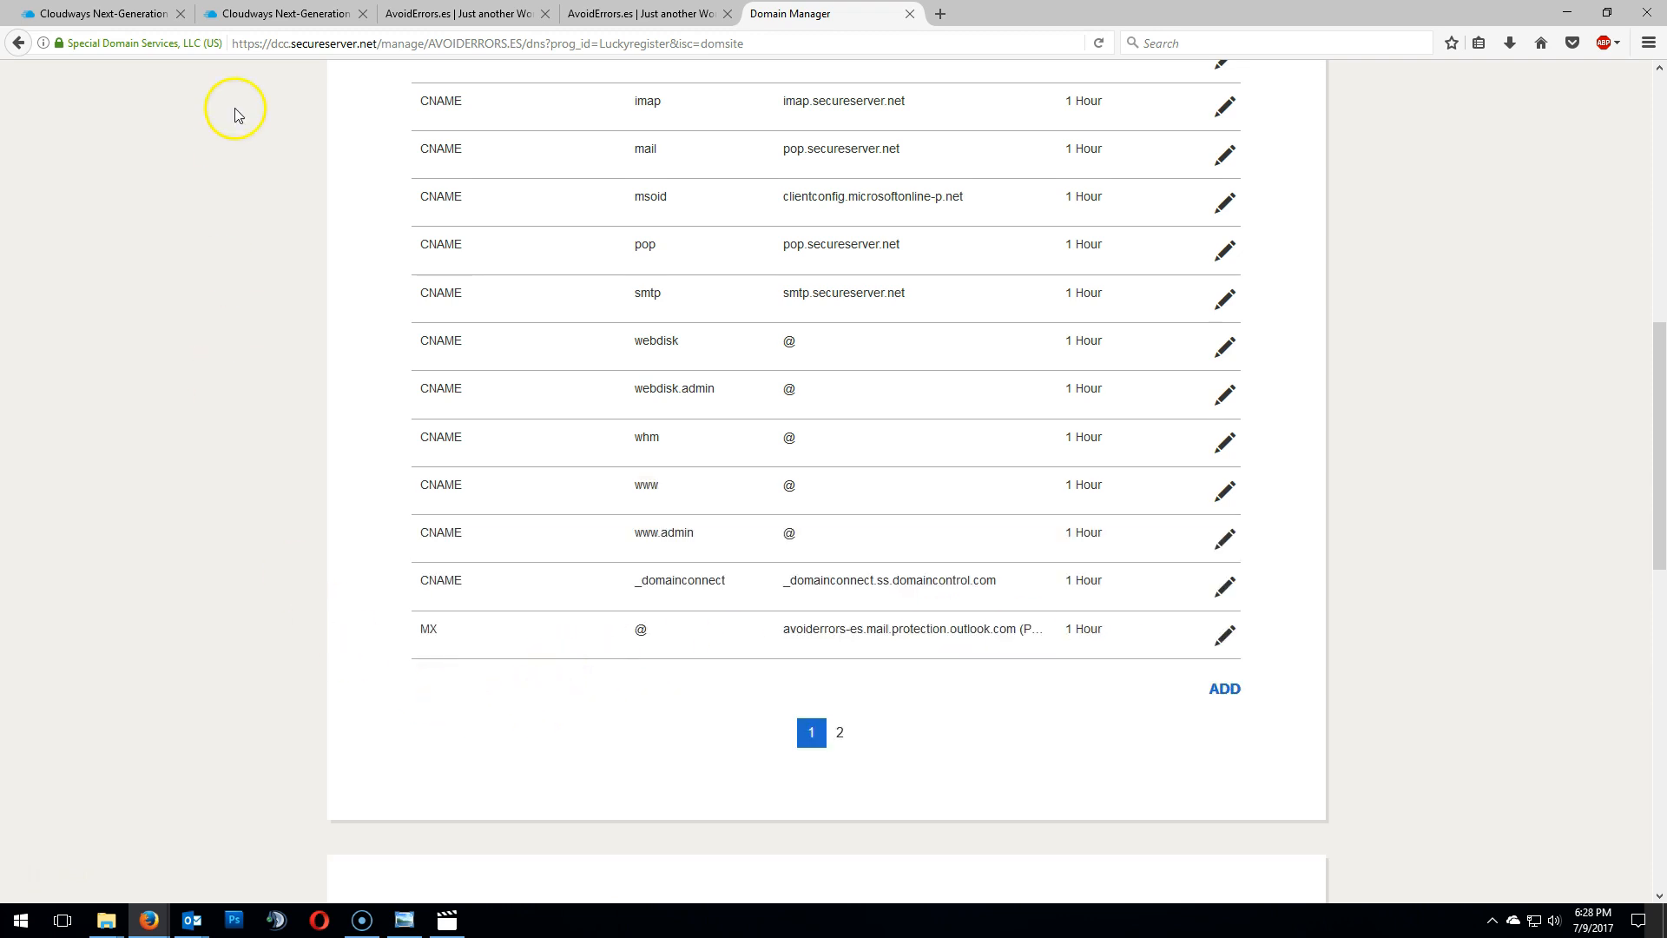
left_click(248, 13)
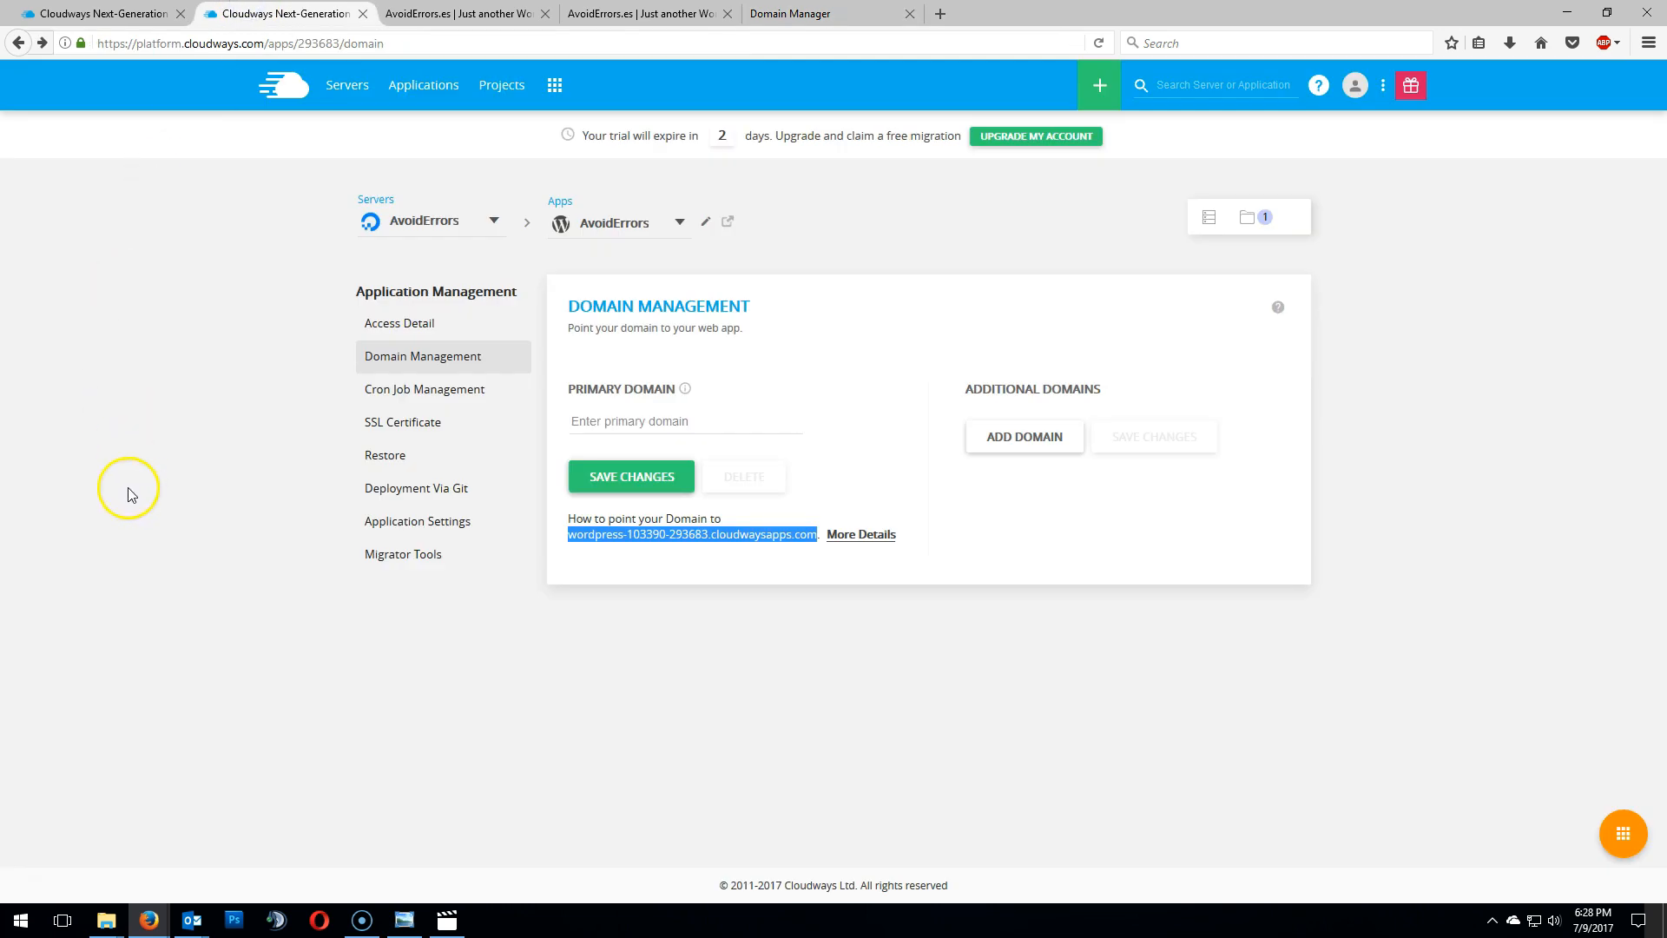
left_click(602, 421)
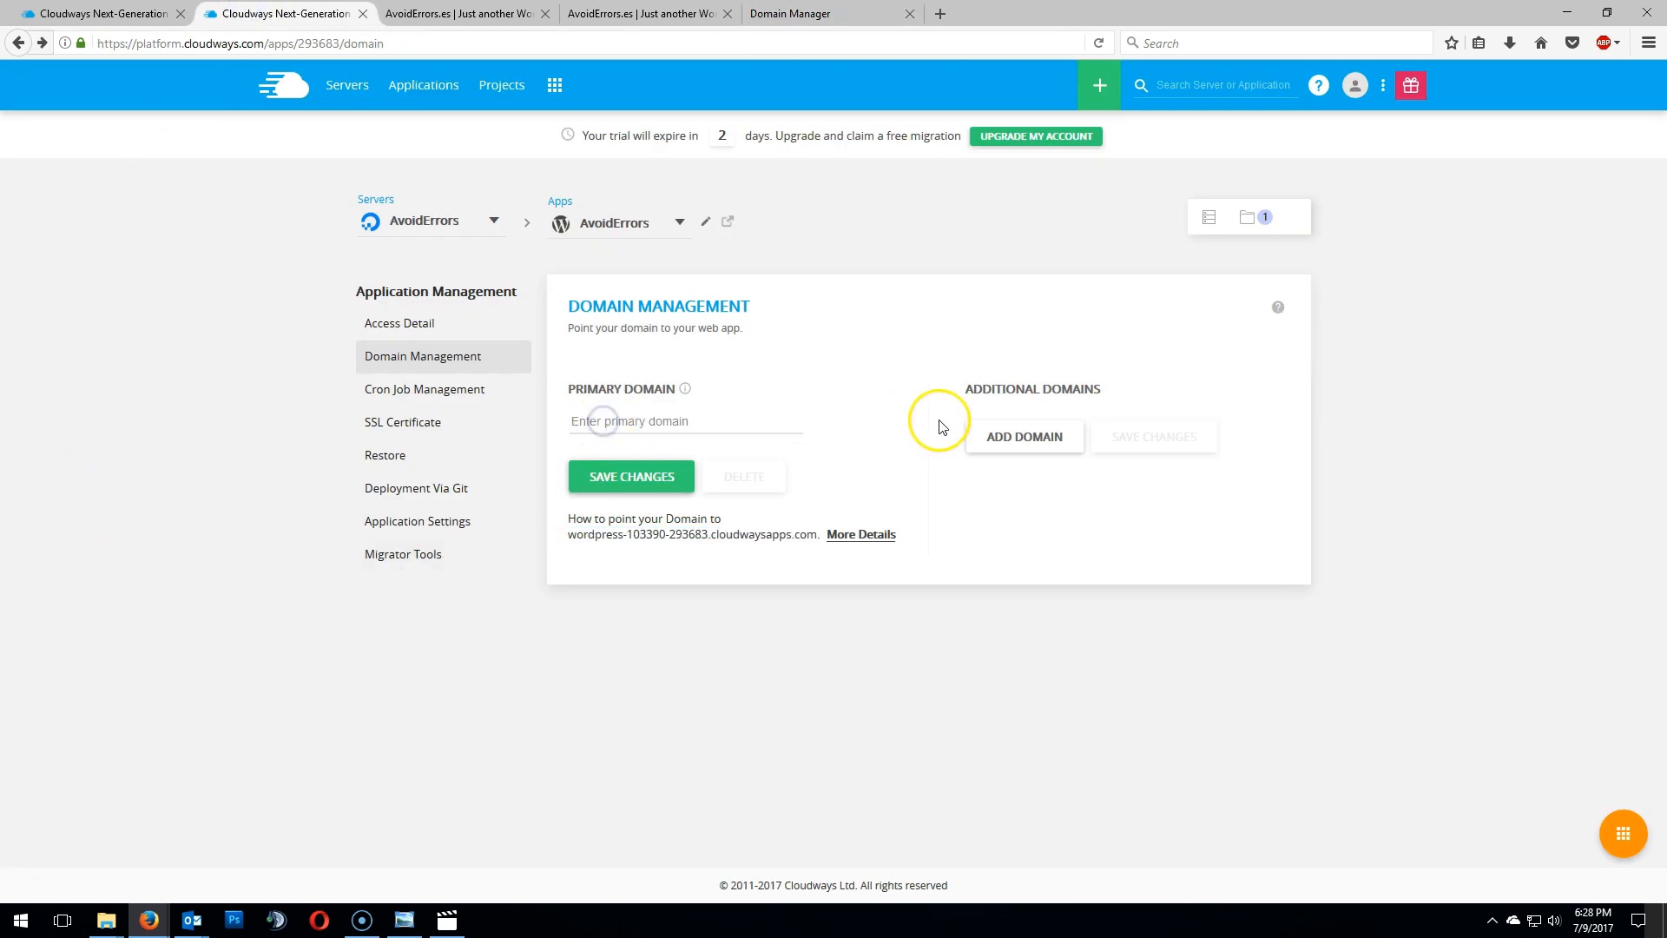
key("ctrl+v")
left_click(805, 399)
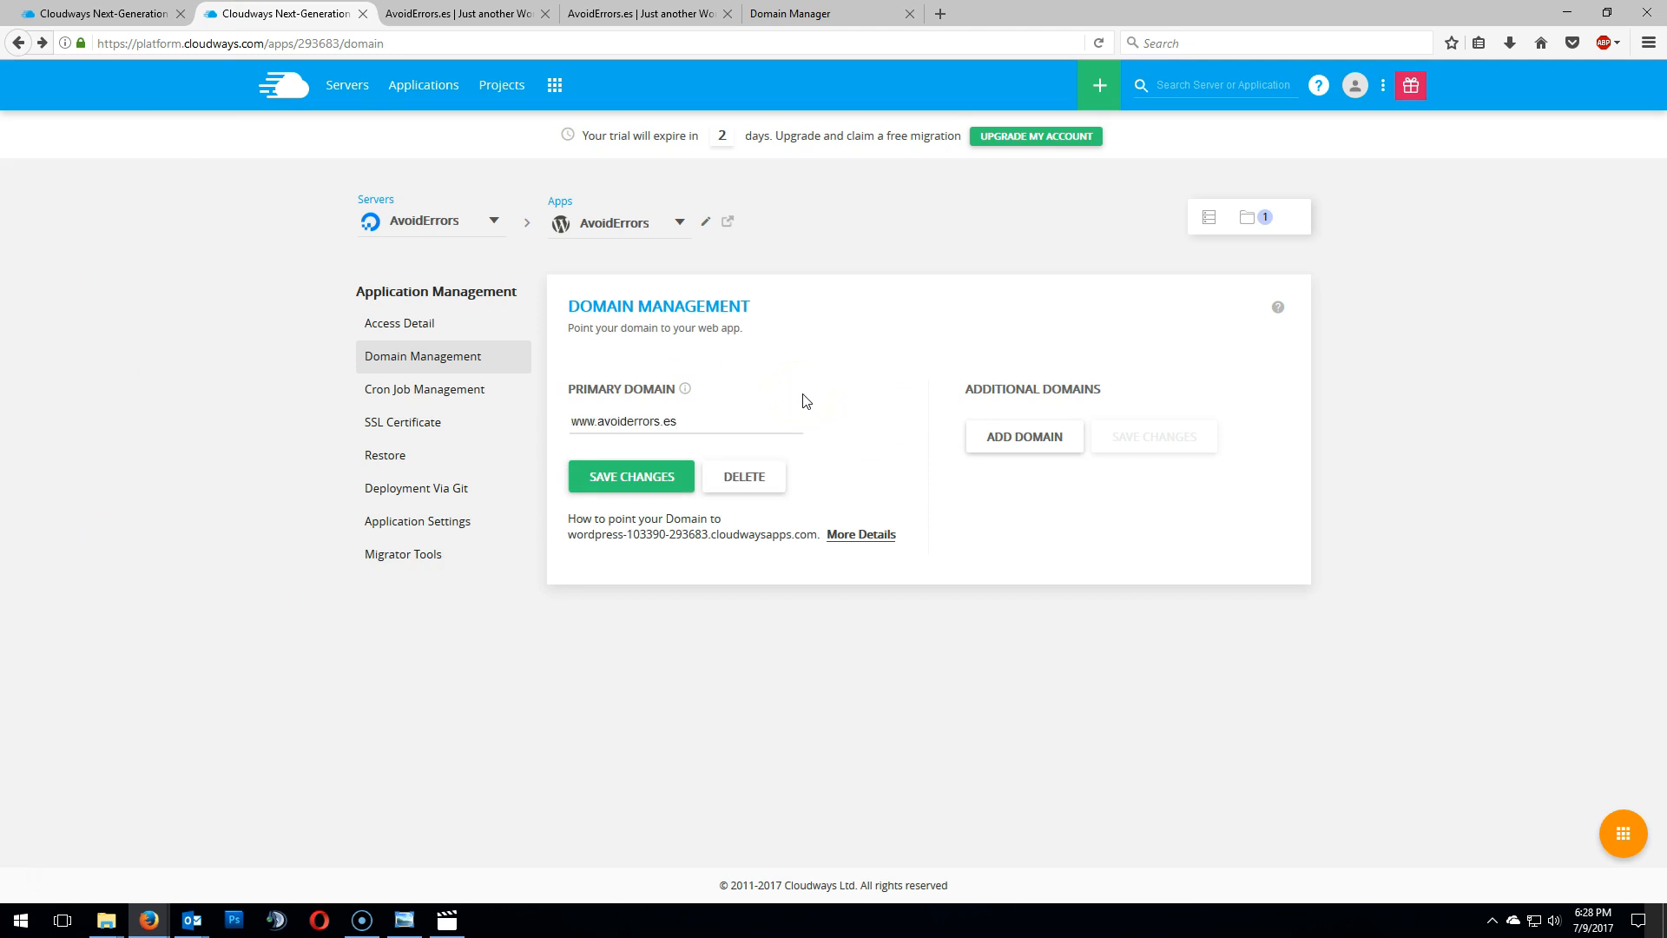
- Delete the last characters of the primary domain entry
left_click(598, 421)
key("BackSpace")
key("BackSpace")
key("BackSpace")
key("BackSpace")
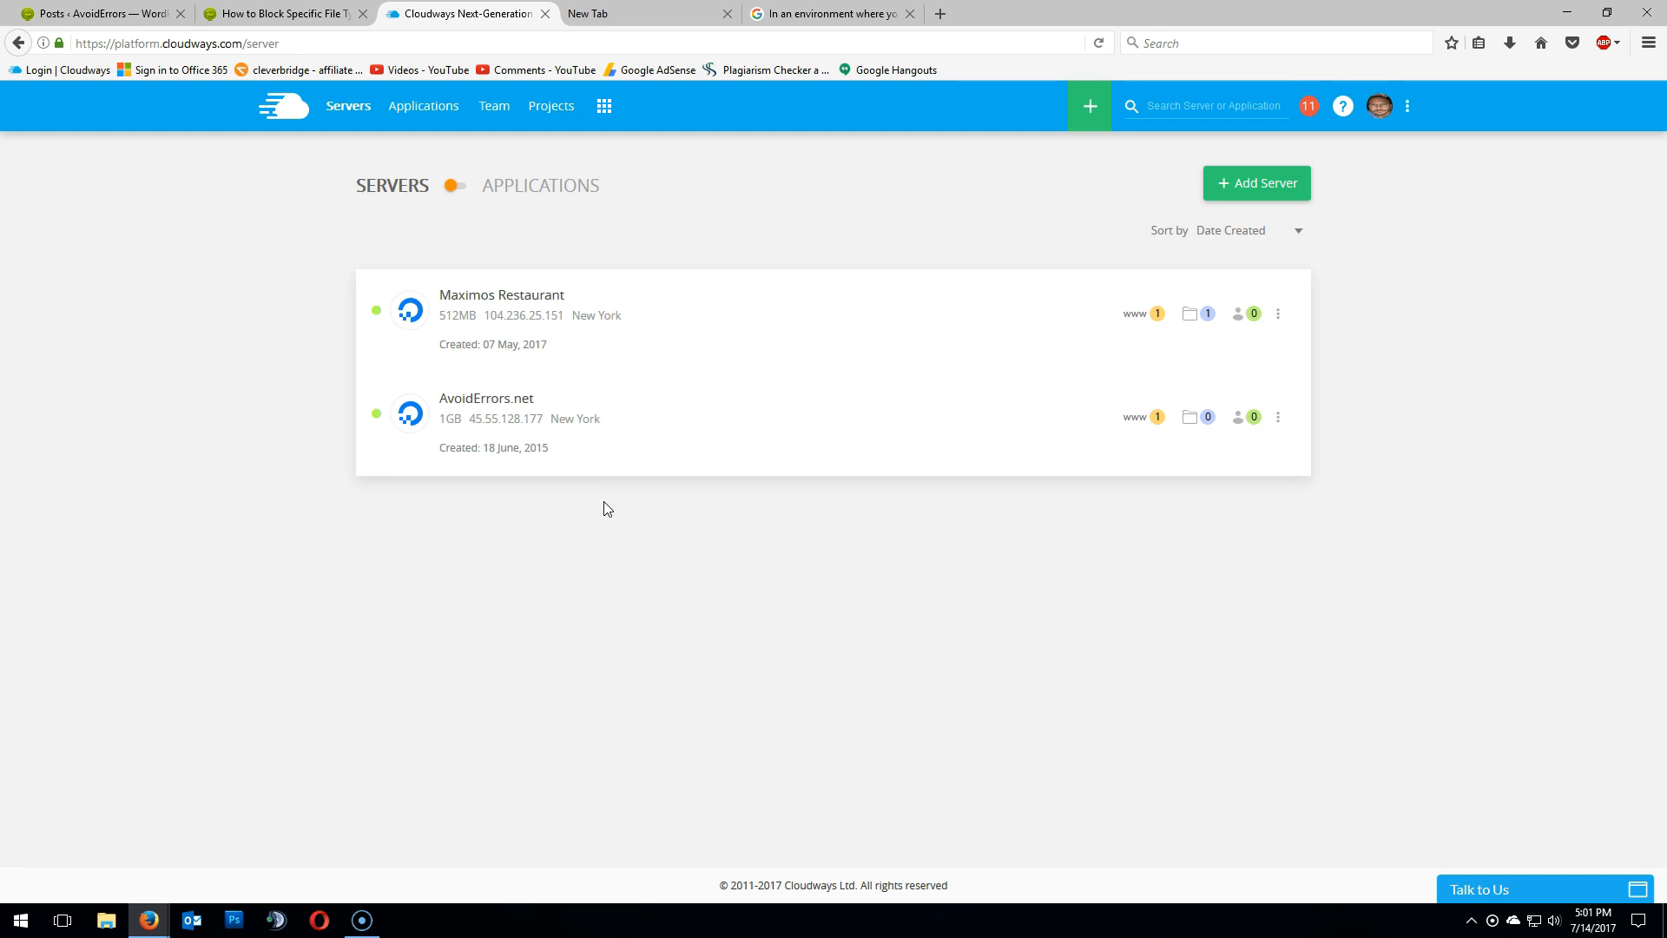
- Clone the AvoidErrors.net server onto a 1GB DigitalOcean server in New York
left_click(1280, 419)
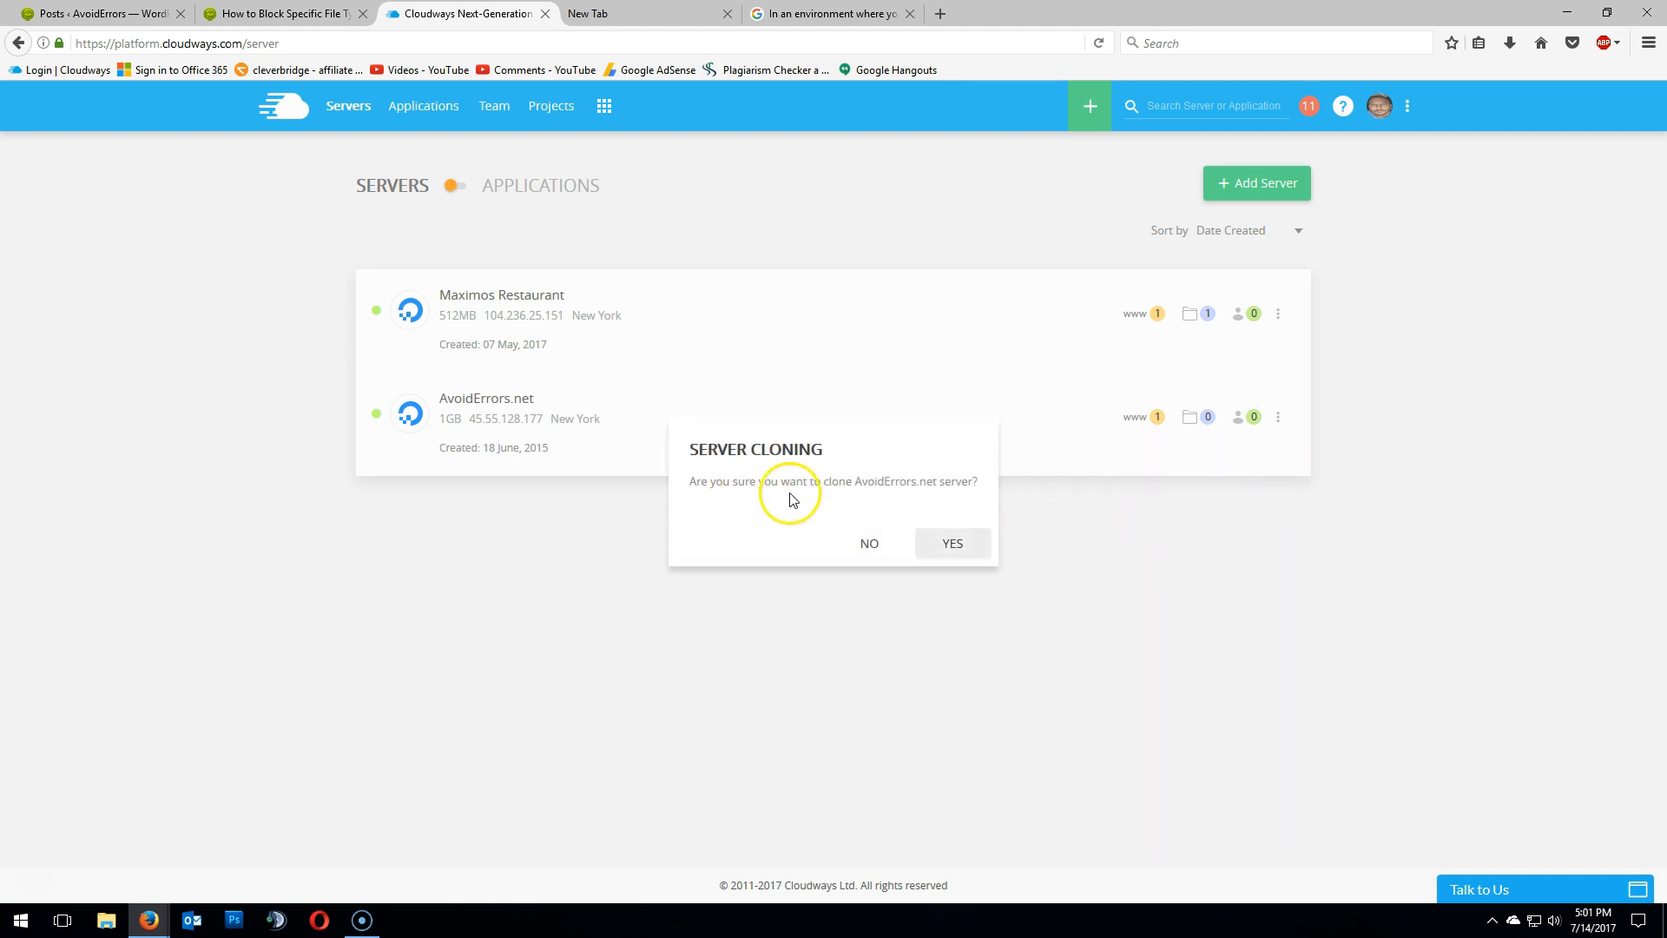
left_click(979, 551)
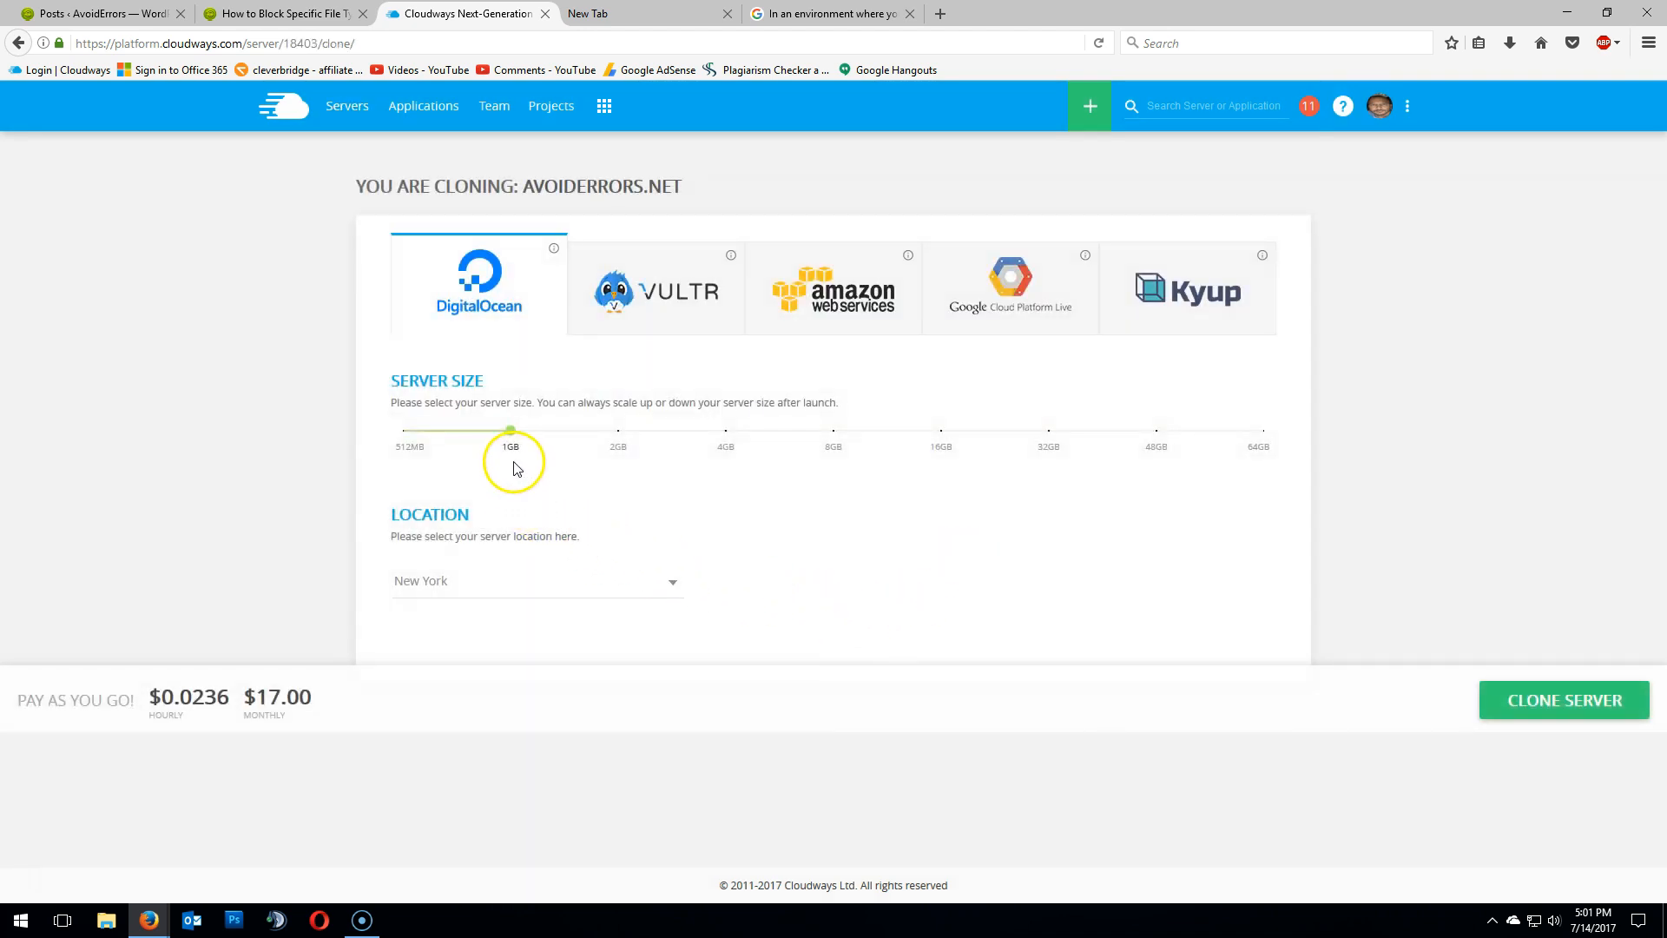
mouse_move(403, 430)
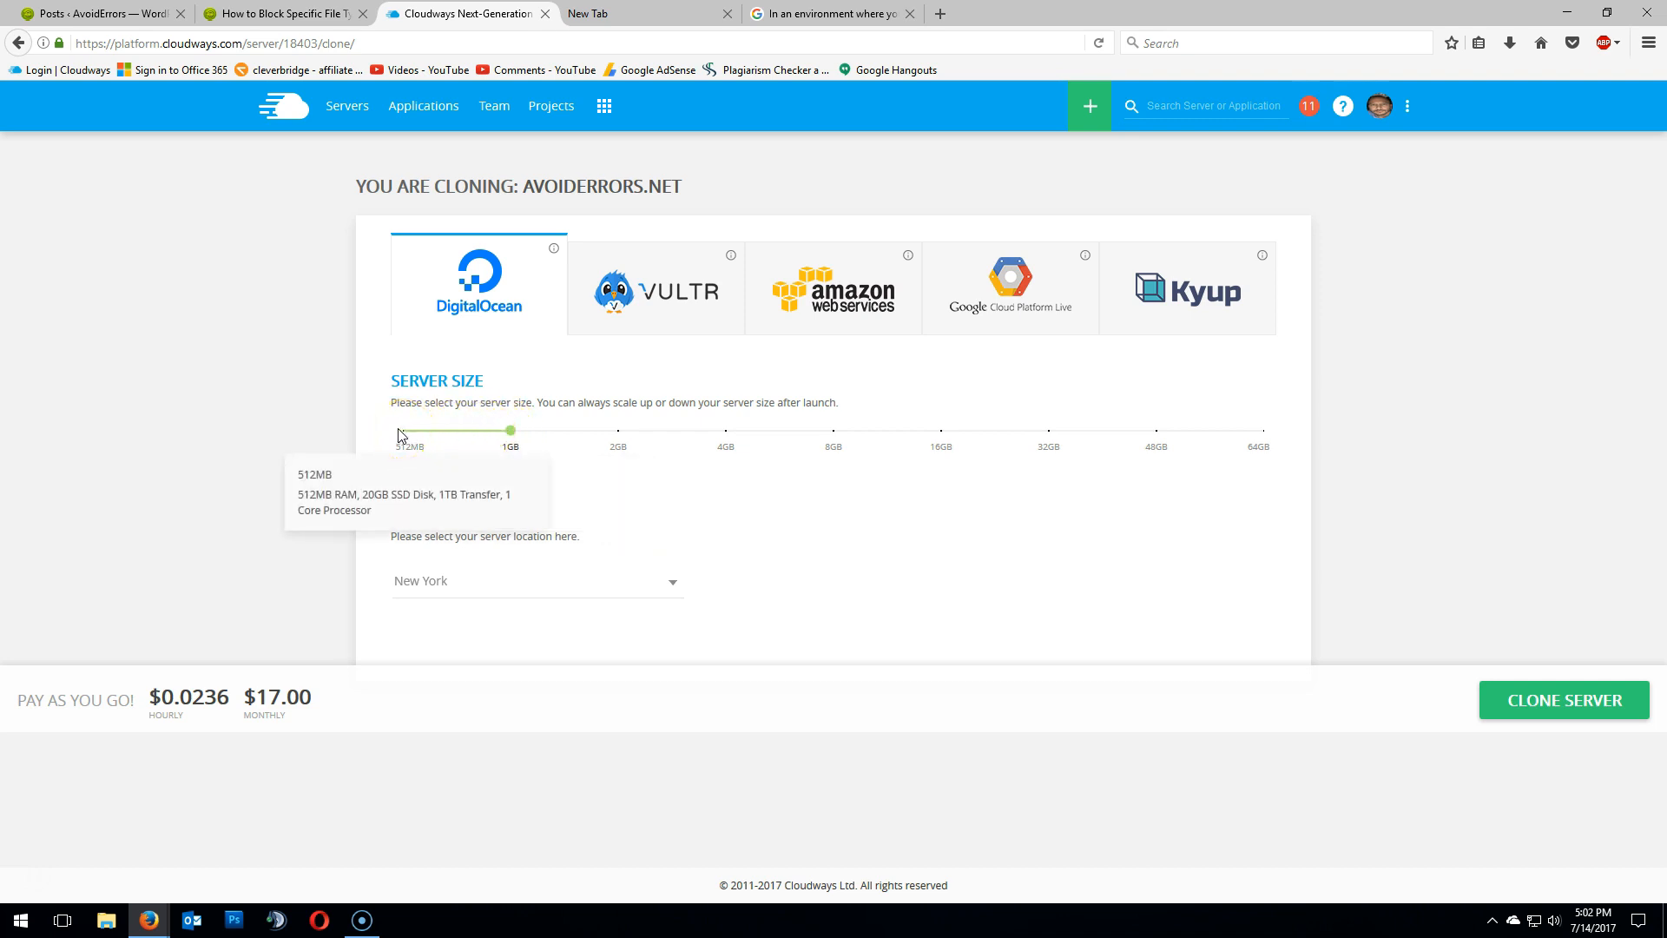
left_click(1524, 719)
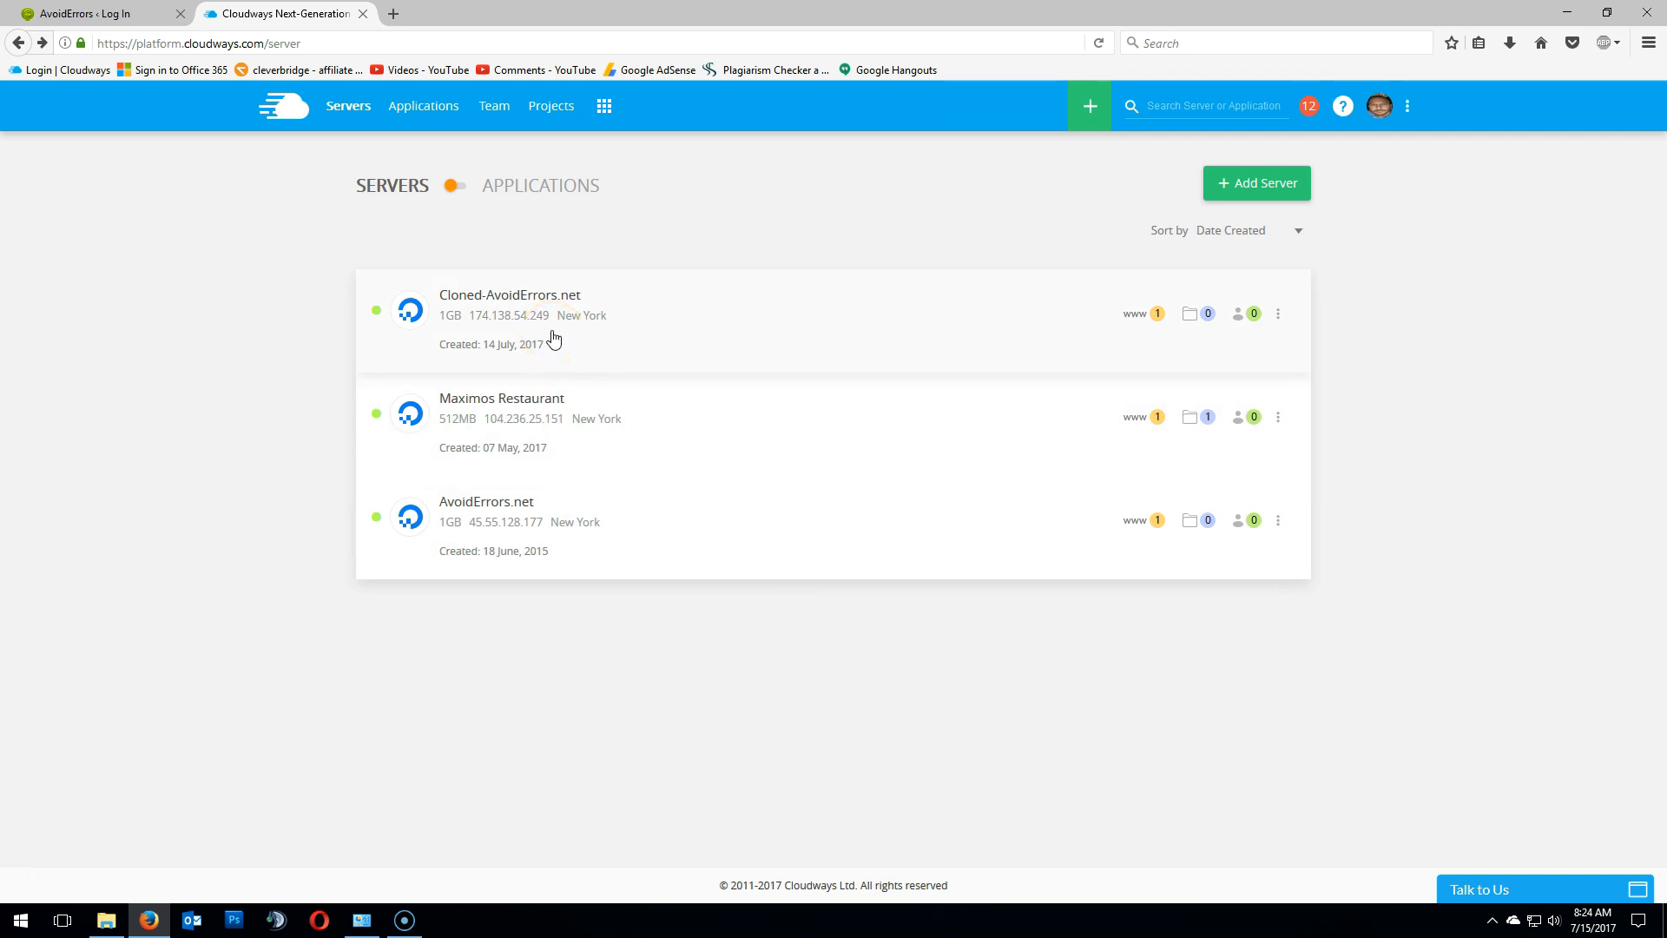
- Open the cloned server's WordPress application and log into its admin panel
left_click(1136, 314)
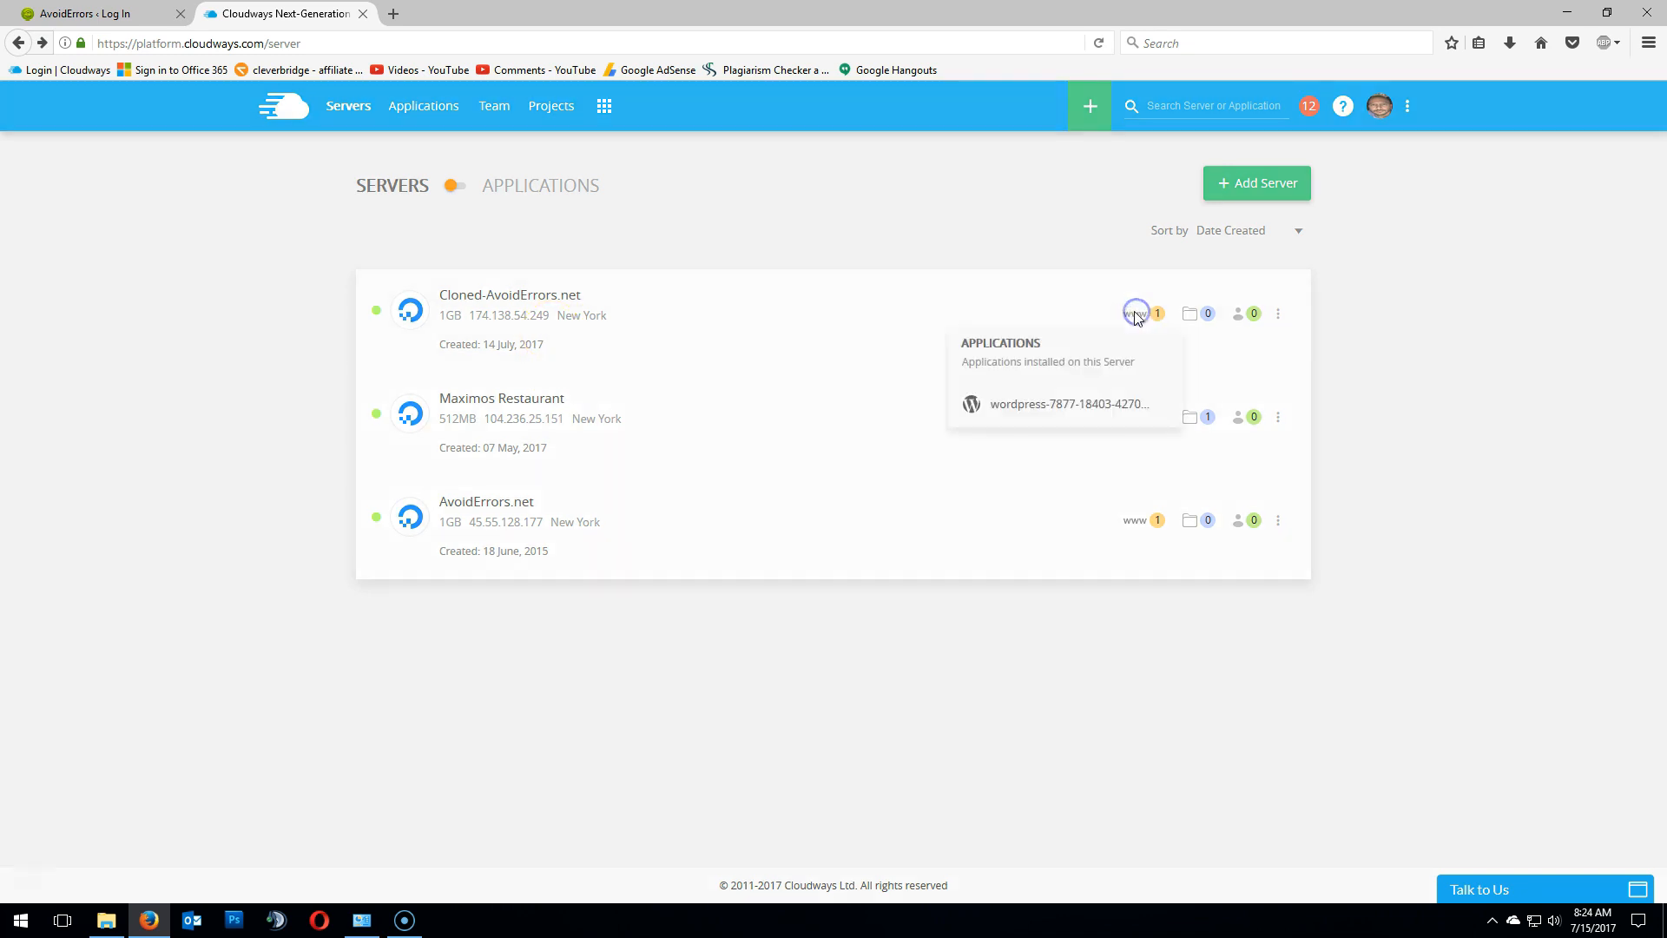
left_click(1121, 404)
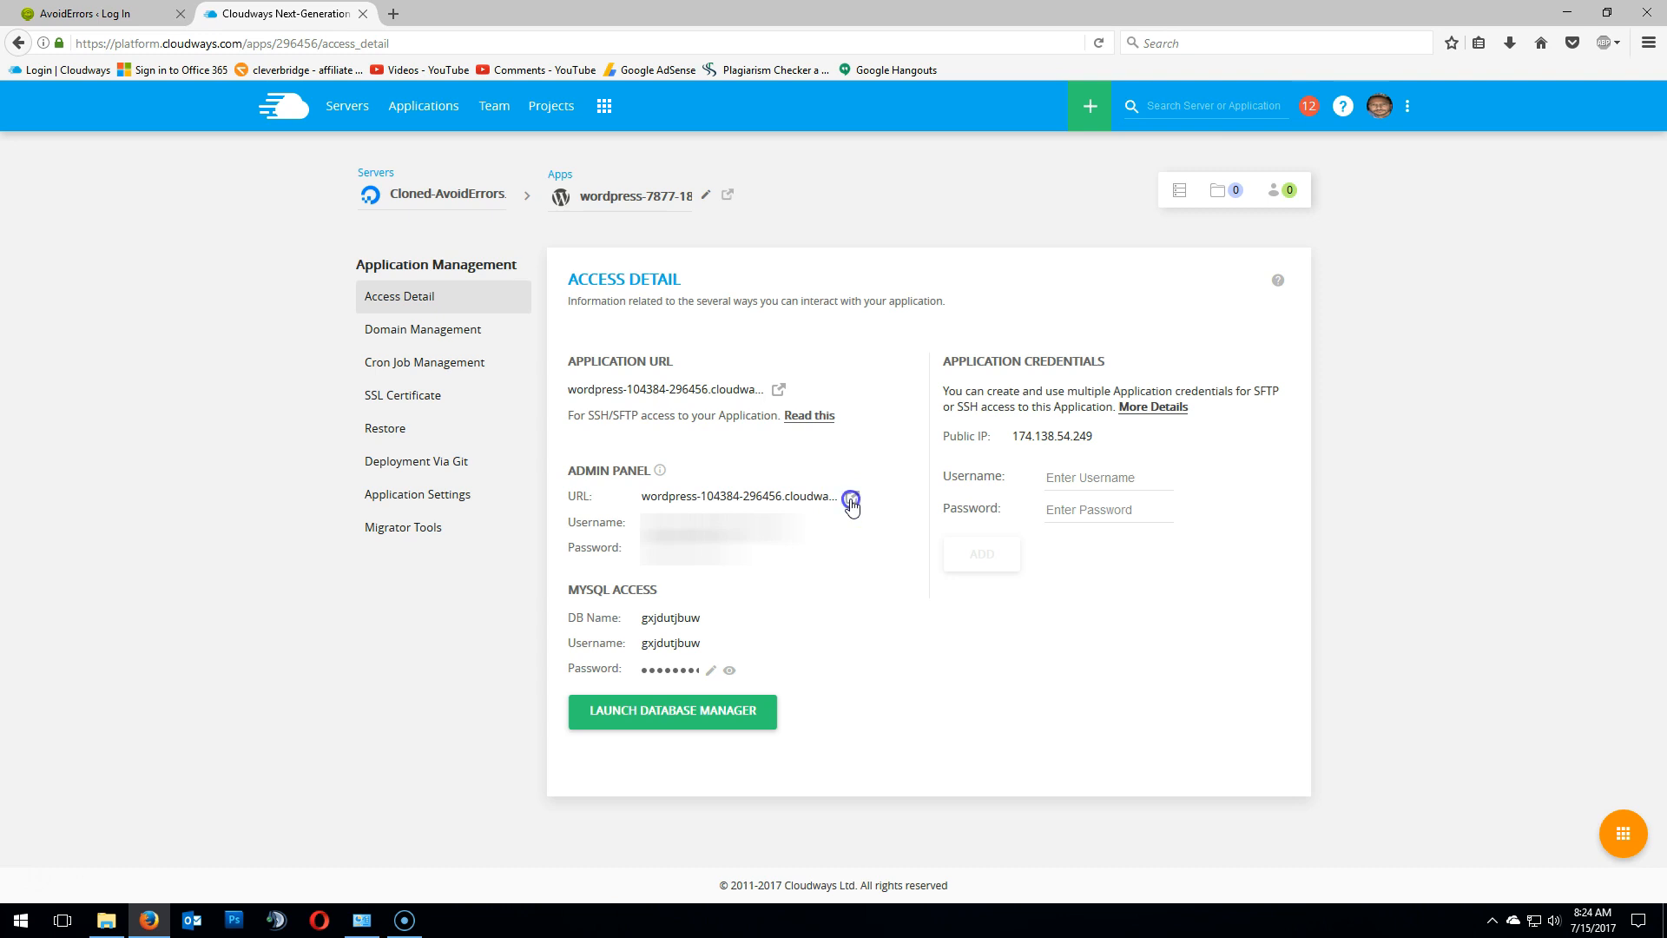
left_click(851, 500)
left_click(869, 427)
left_click(869, 428)
left_click(859, 484)
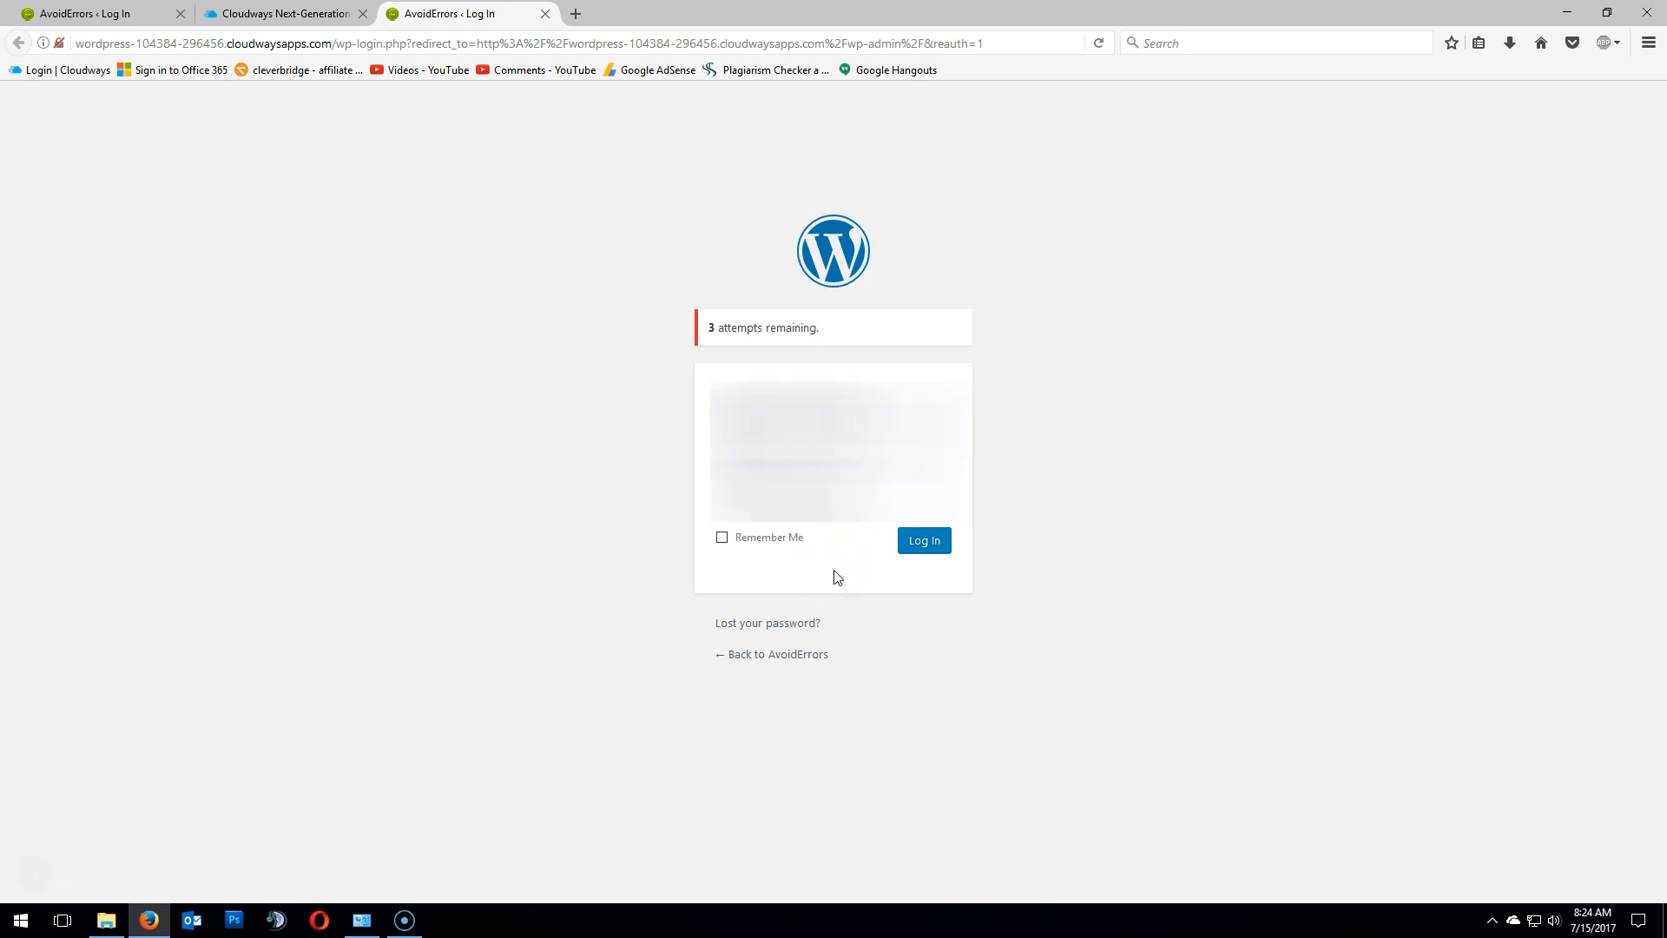
left_click(915, 549)
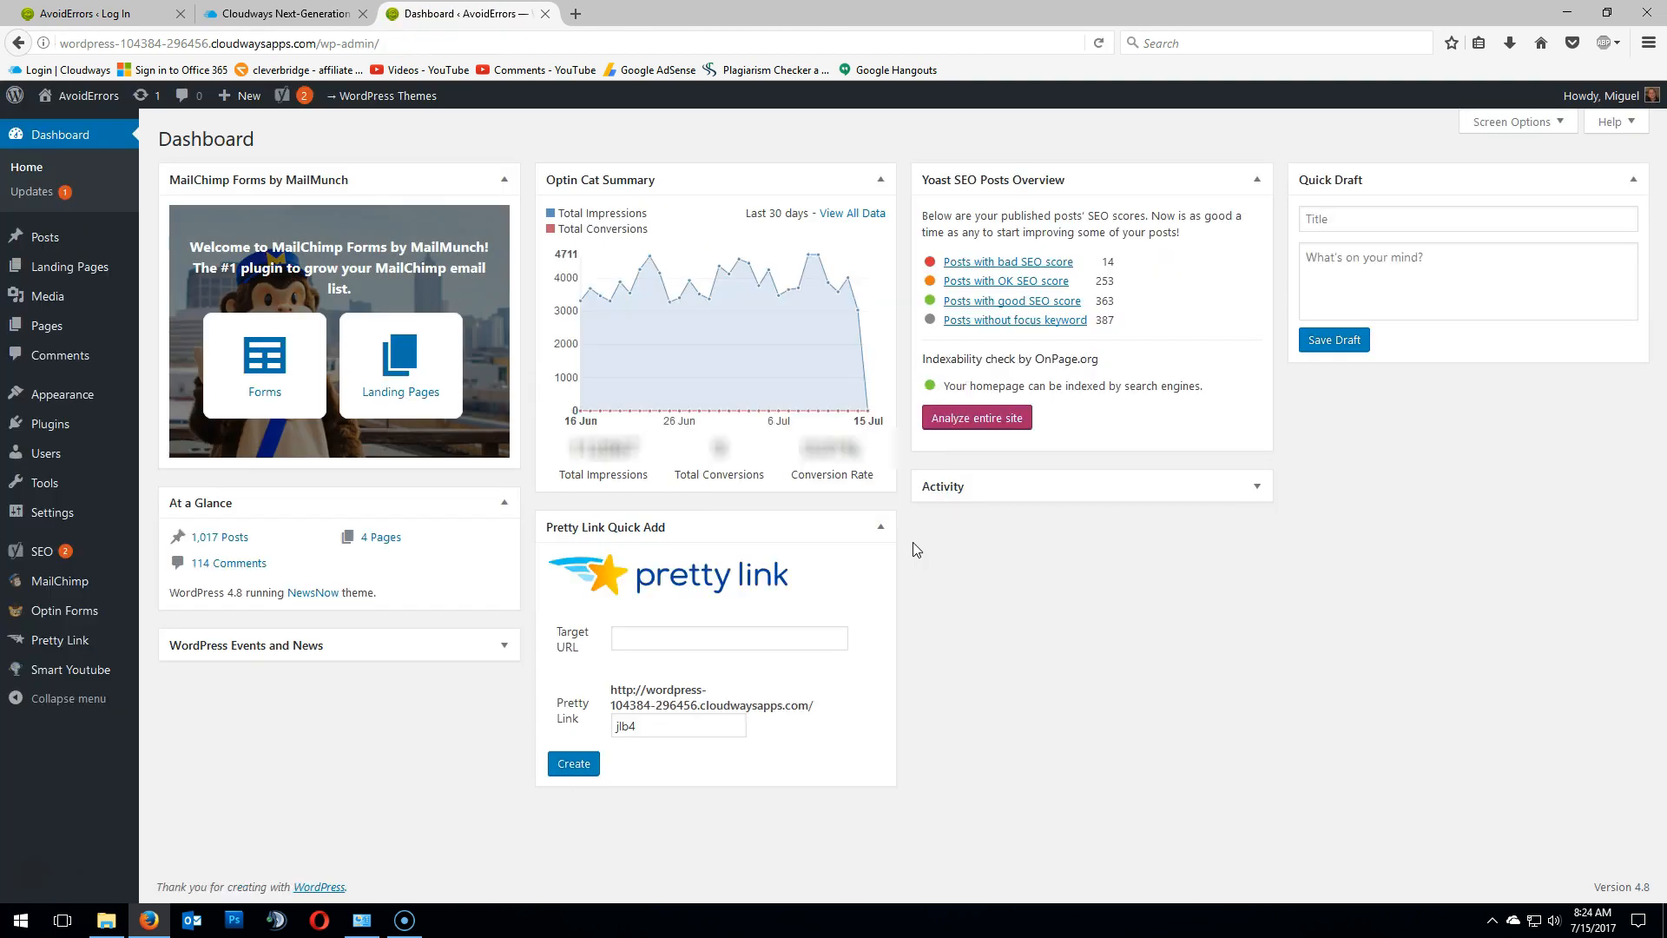
- Open the Themes page of the cloned site's dashboard
left_click(436, 43)
left_click_drag(435, 43, 63, 46)
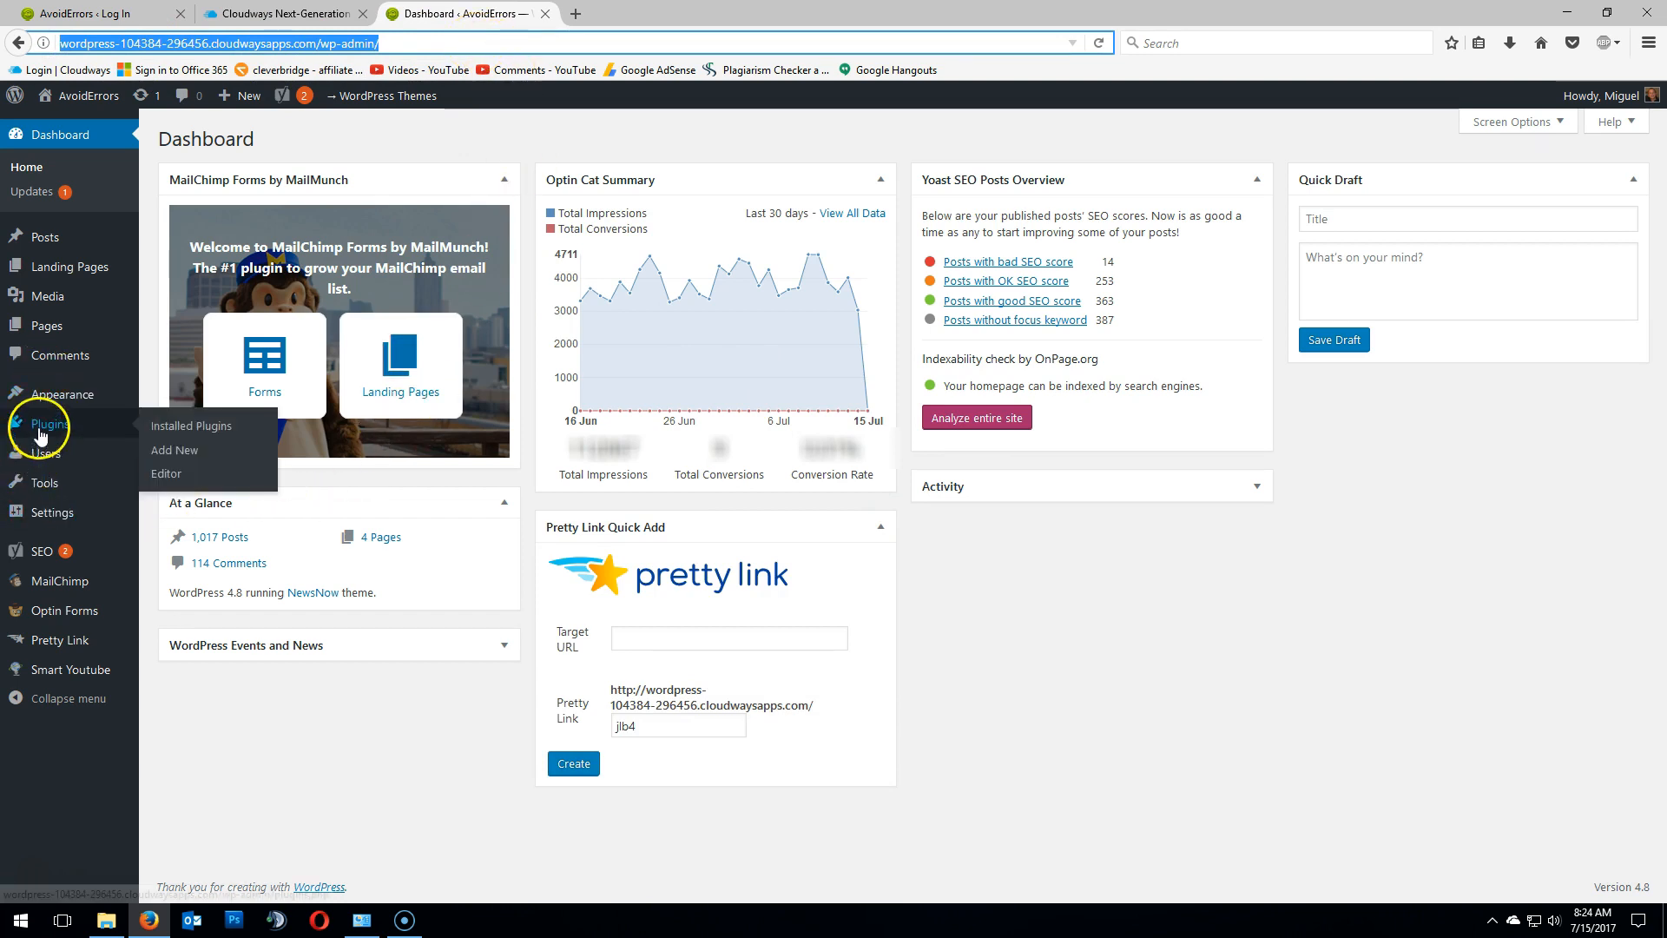
mouse_move(38, 401)
left_click(181, 400)
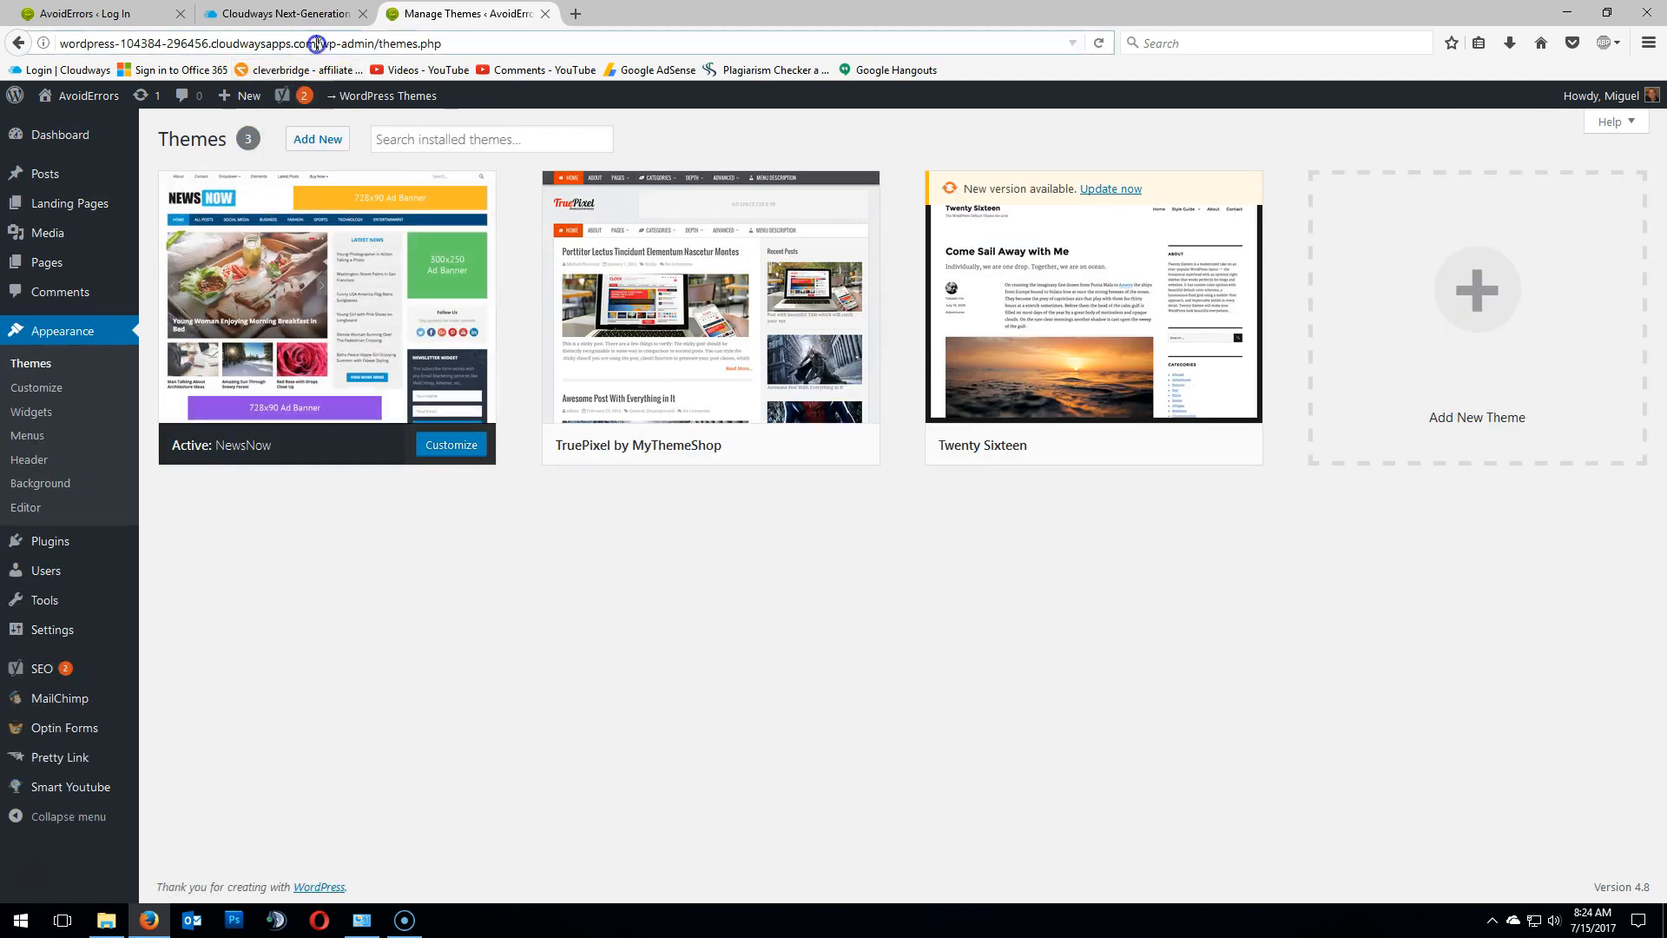
- Copy the cloned site's cloudwaysapps.com address and open it in a new tab
left_click_drag(319, 46, 57, 43)
right_click(113, 48)
left_click(152, 102)
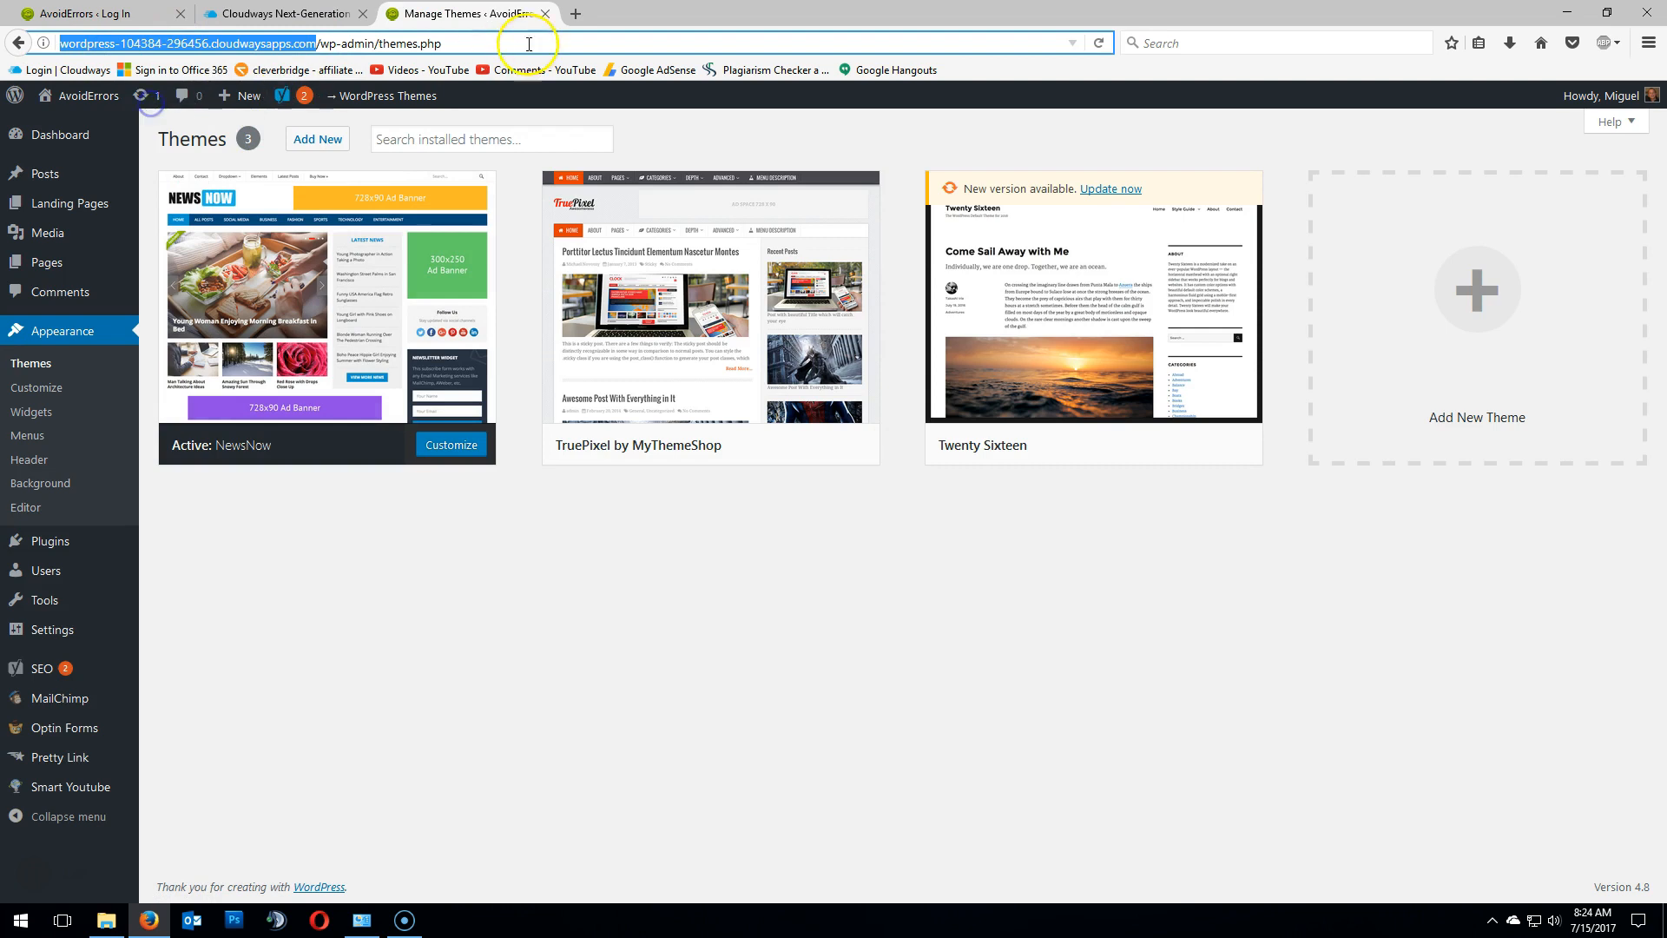
left_click(575, 14)
right_click(428, 46)
left_click(472, 122)
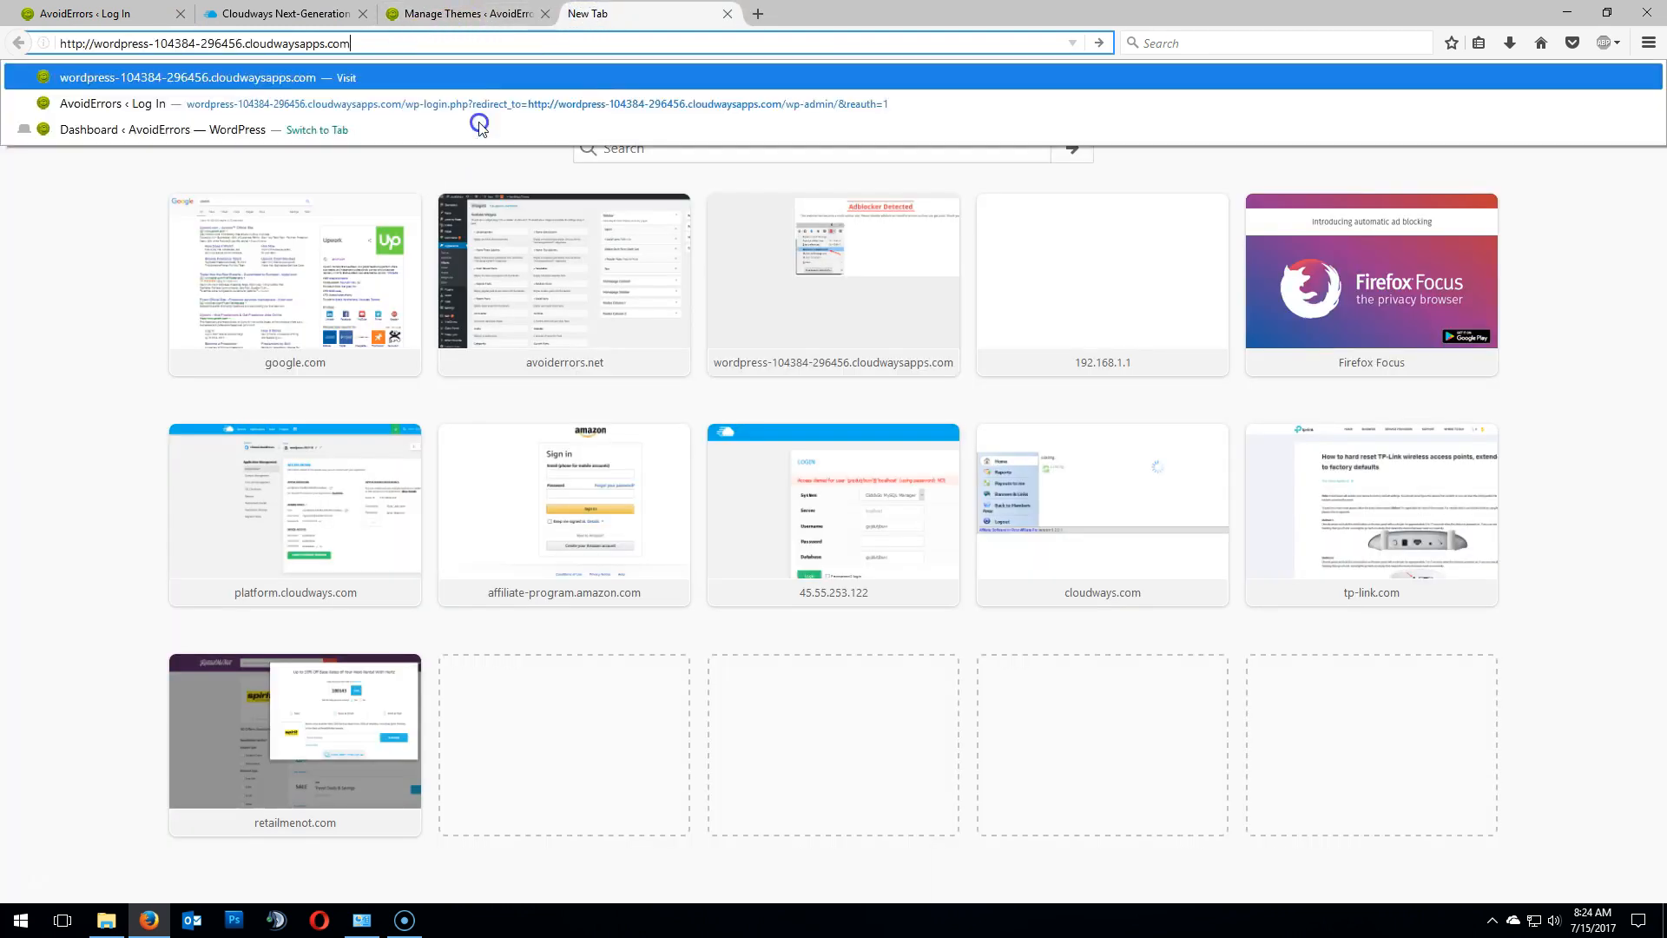
left_click(1100, 43)
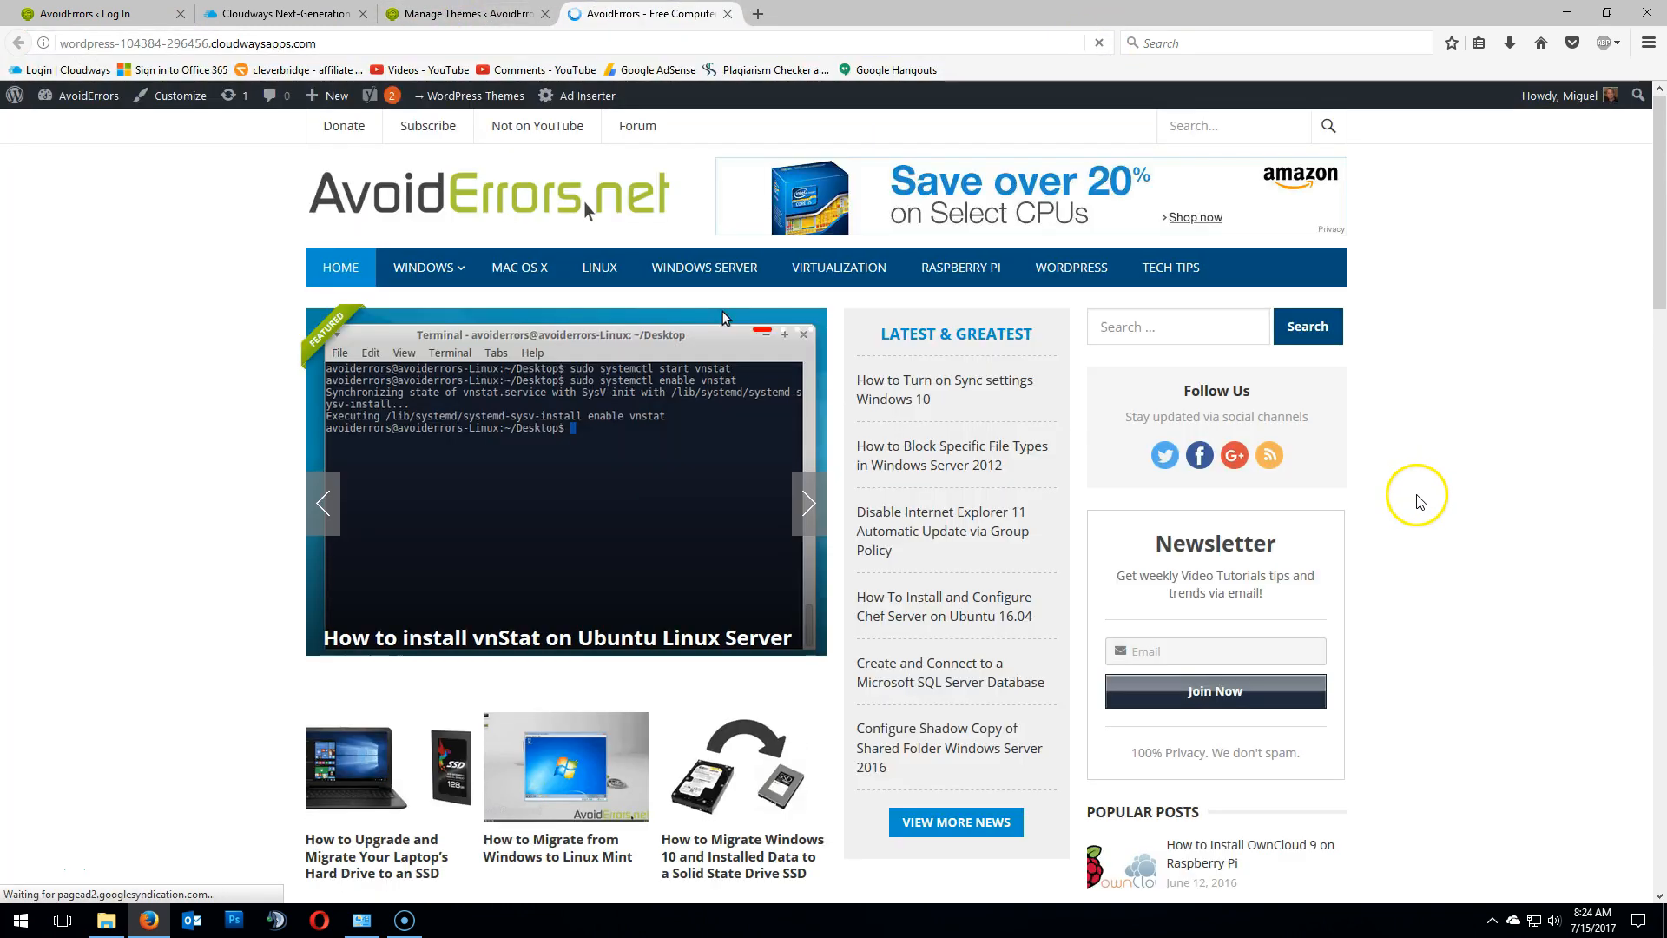
- Dismiss the cookie notice and scroll through the cloned site's homepage
scroll(1646, 621, "down", 1)
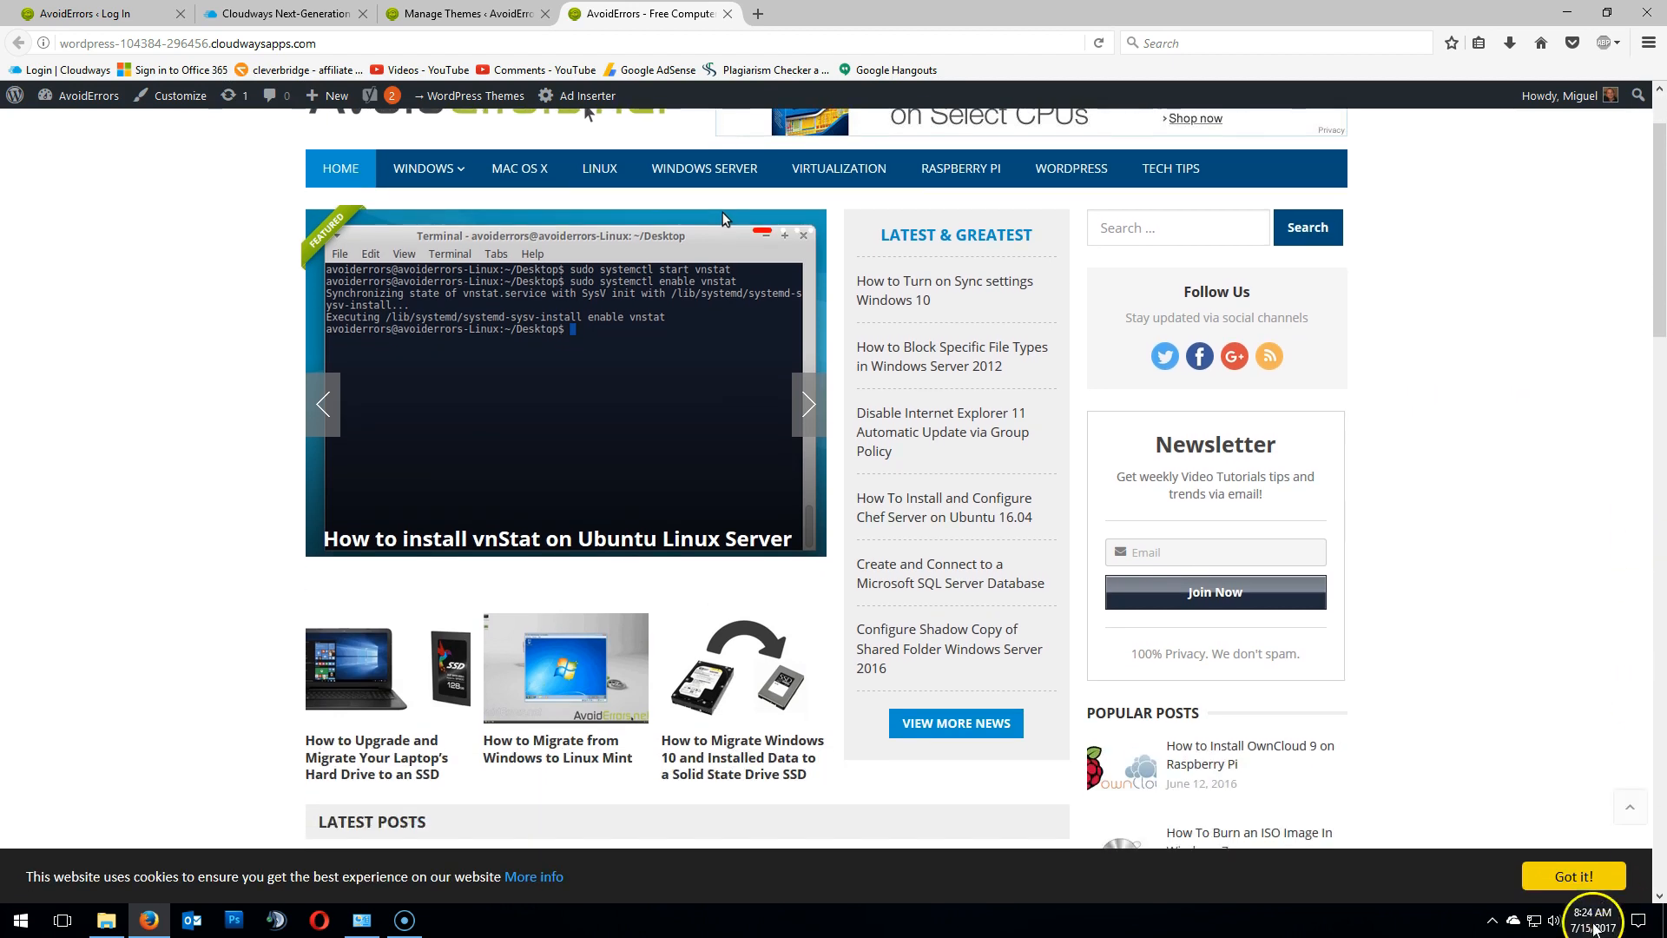
left_click(1589, 877)
scroll(1592, 788, "down", 5)
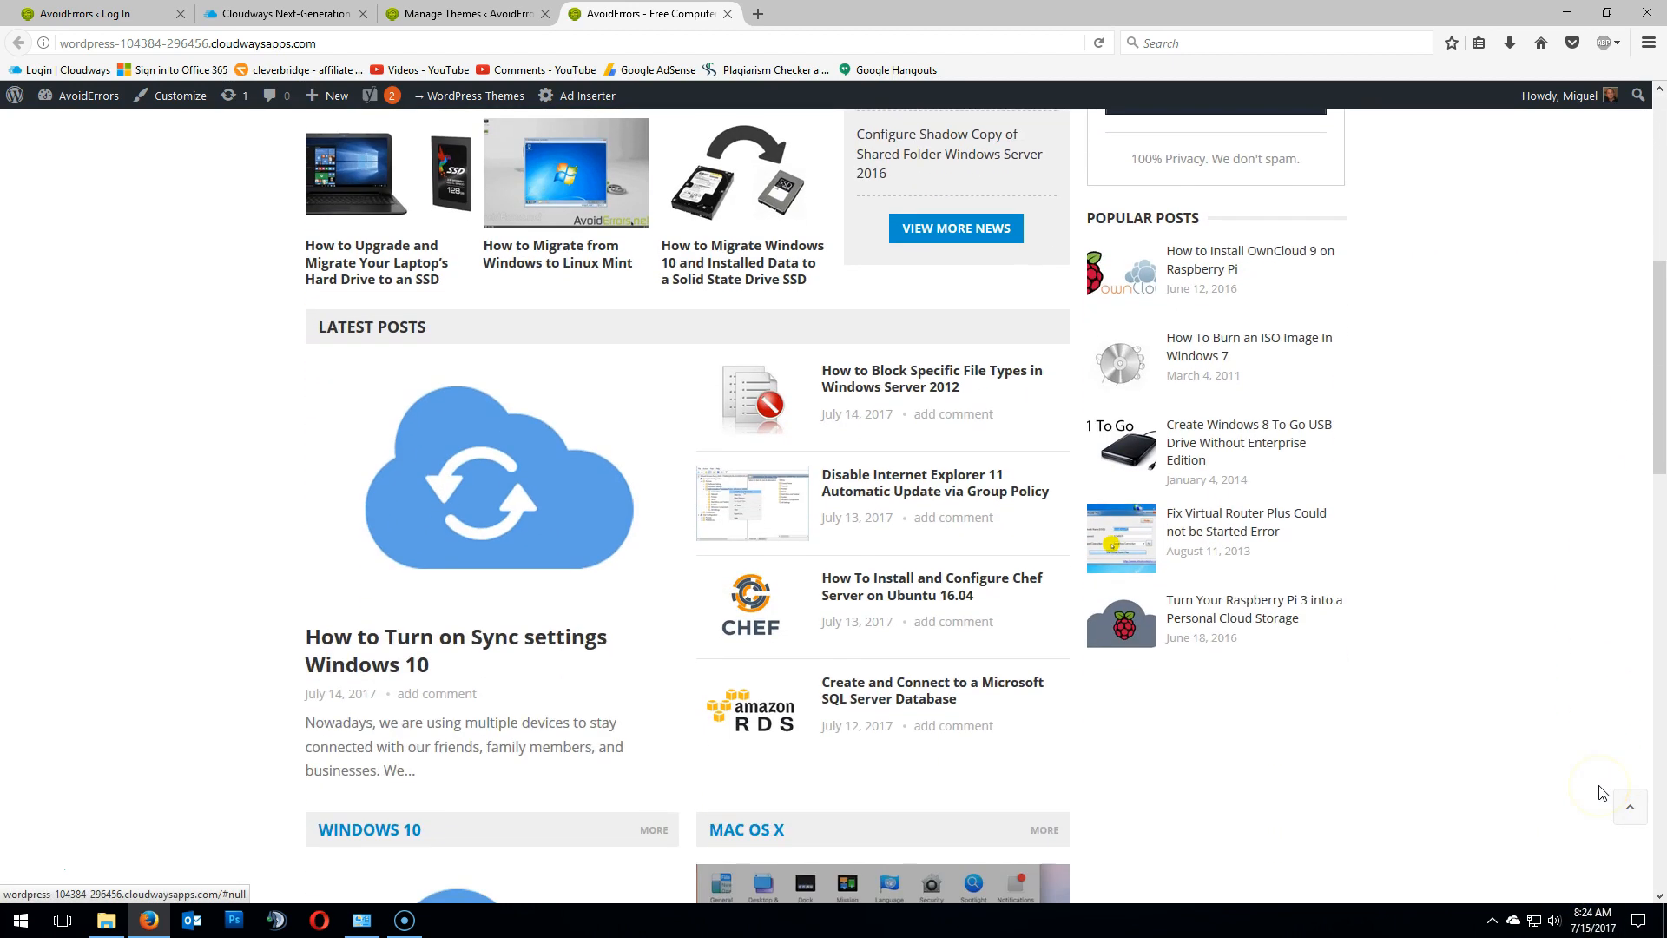
scroll(1602, 792, "up", 8)
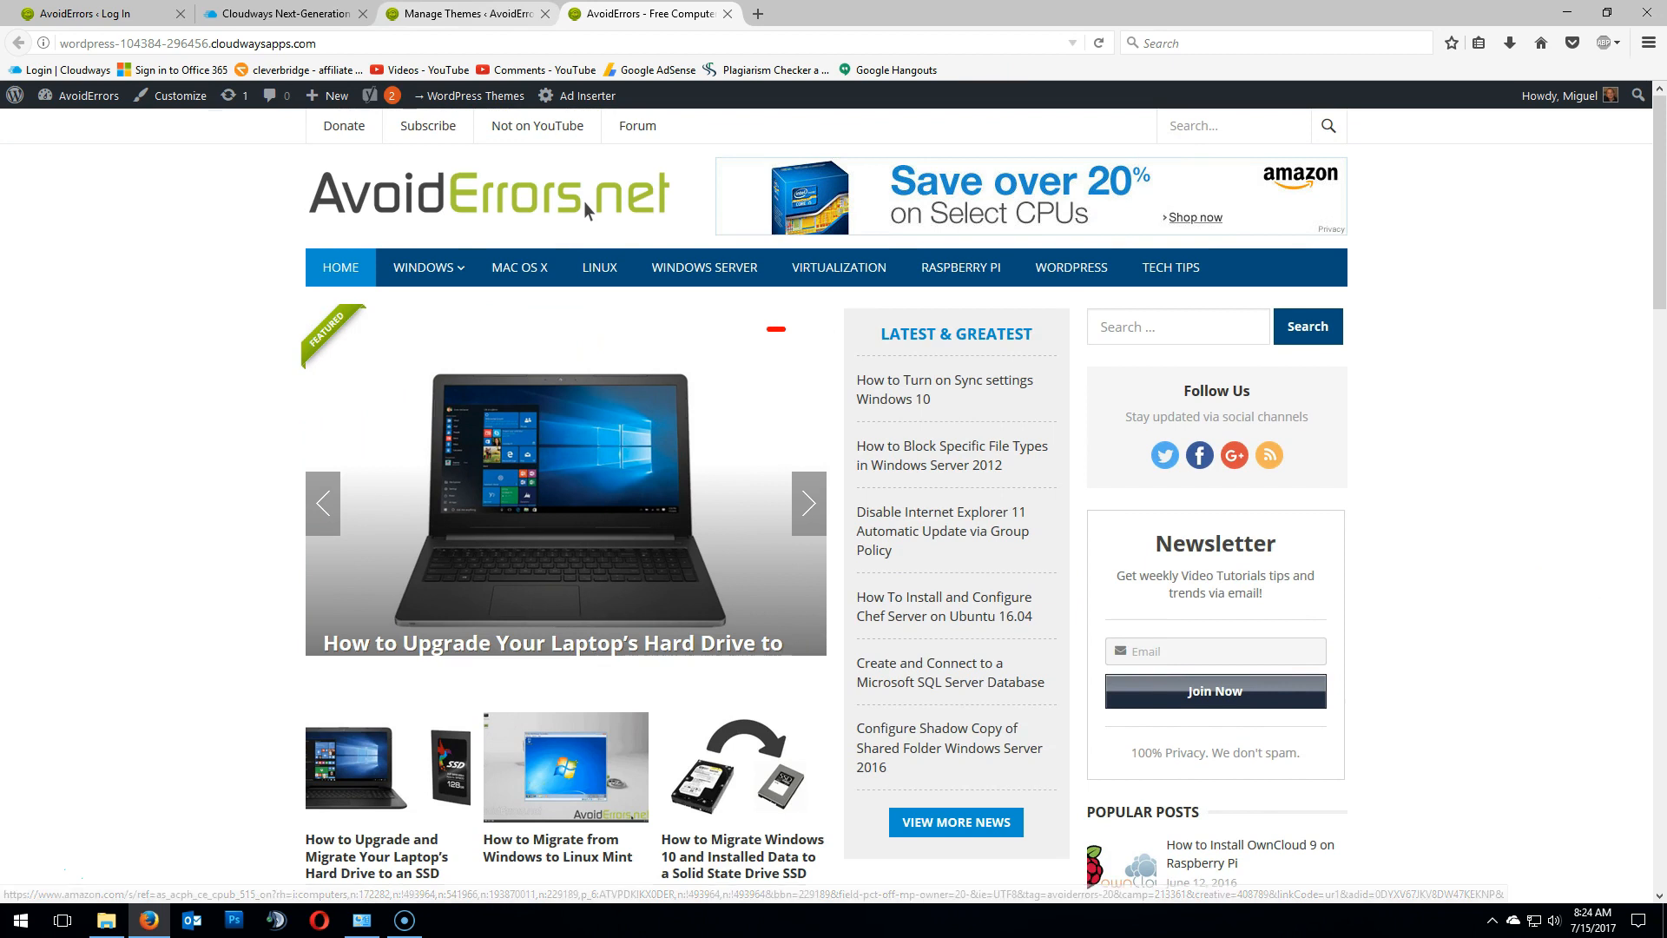
- Activate the TruePixel by MyThemeShop theme and reload the cloned site to view it
left_click(462, 14)
left_click(708, 337)
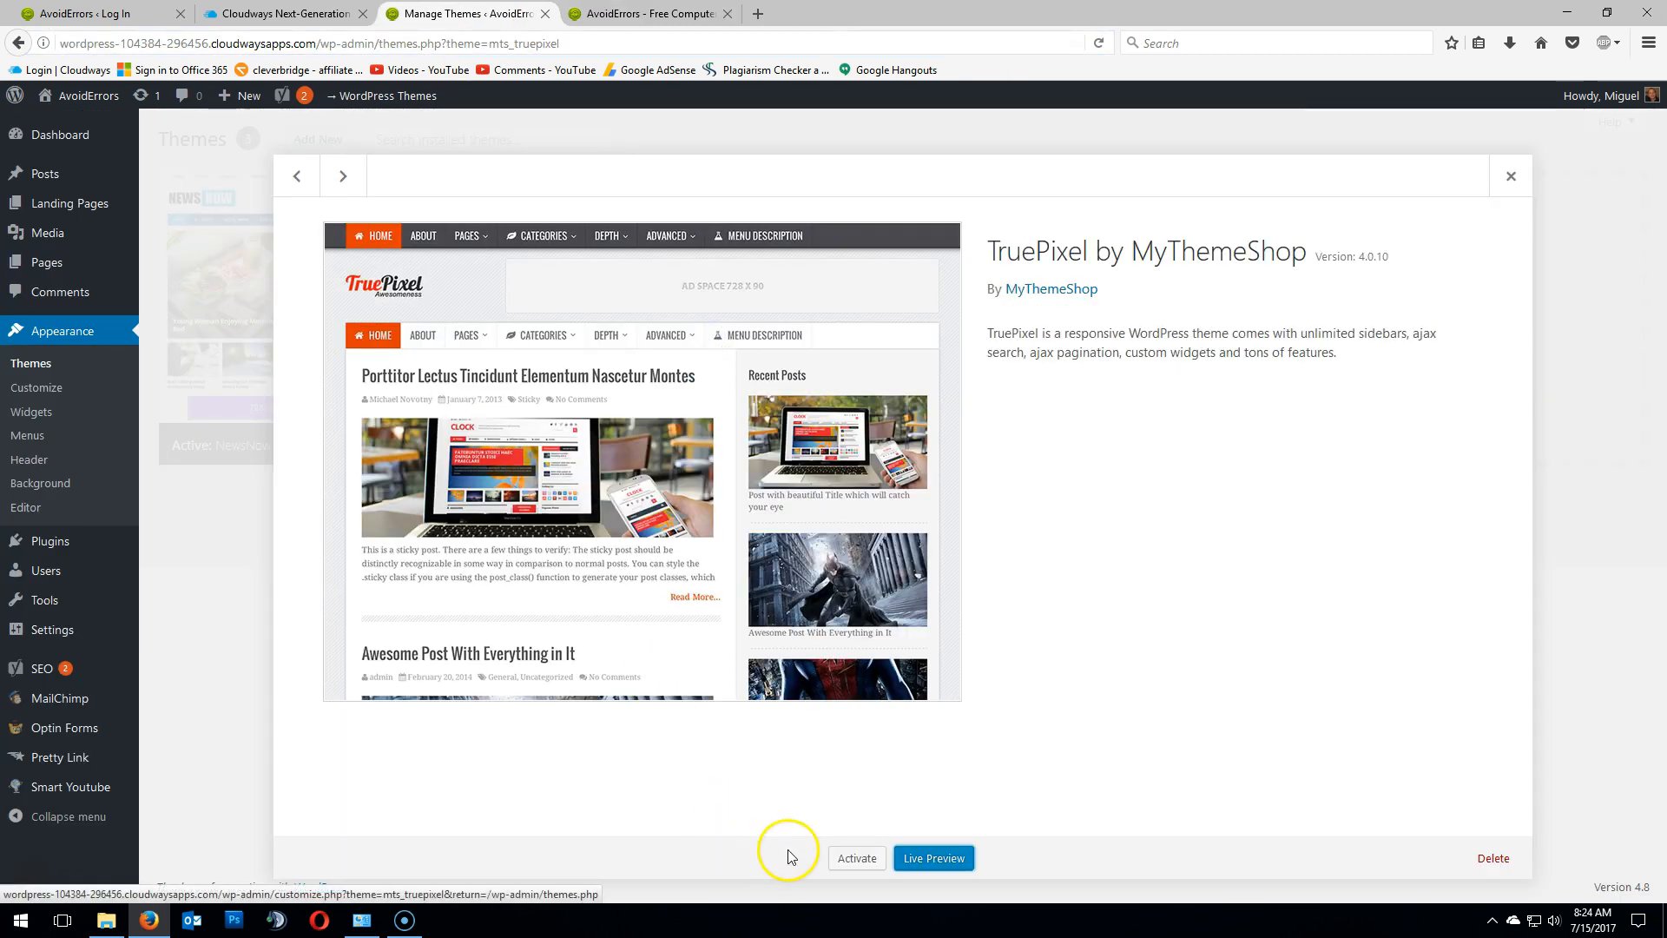
left_click(857, 858)
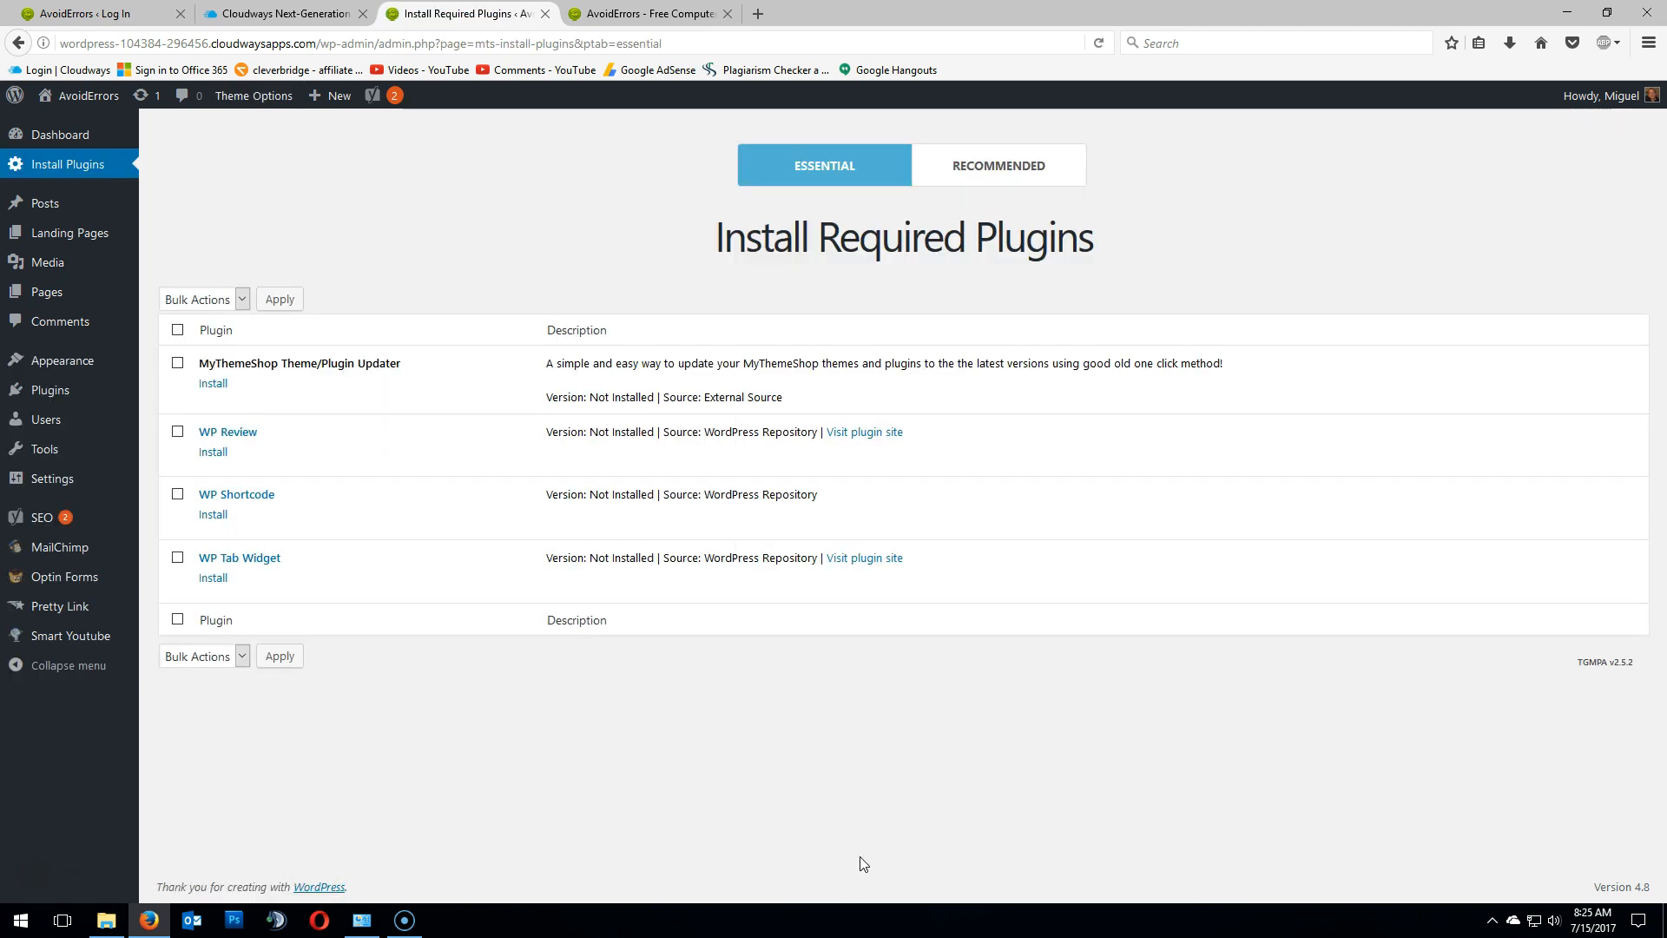
left_click(650, 14)
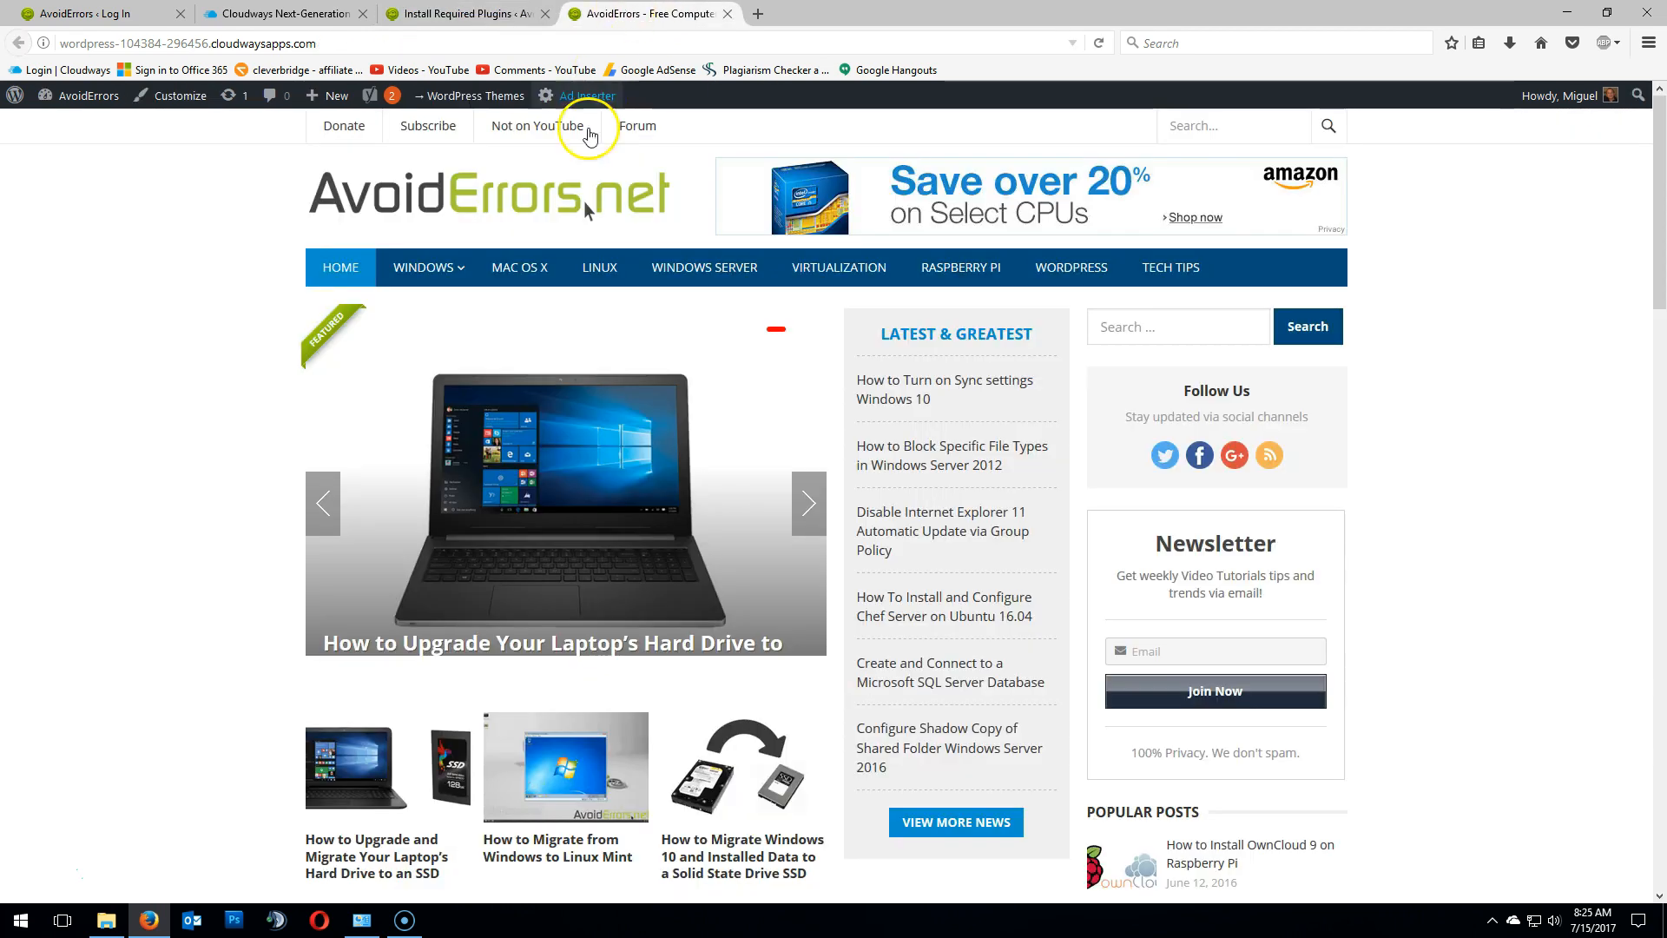
left_click(564, 200)
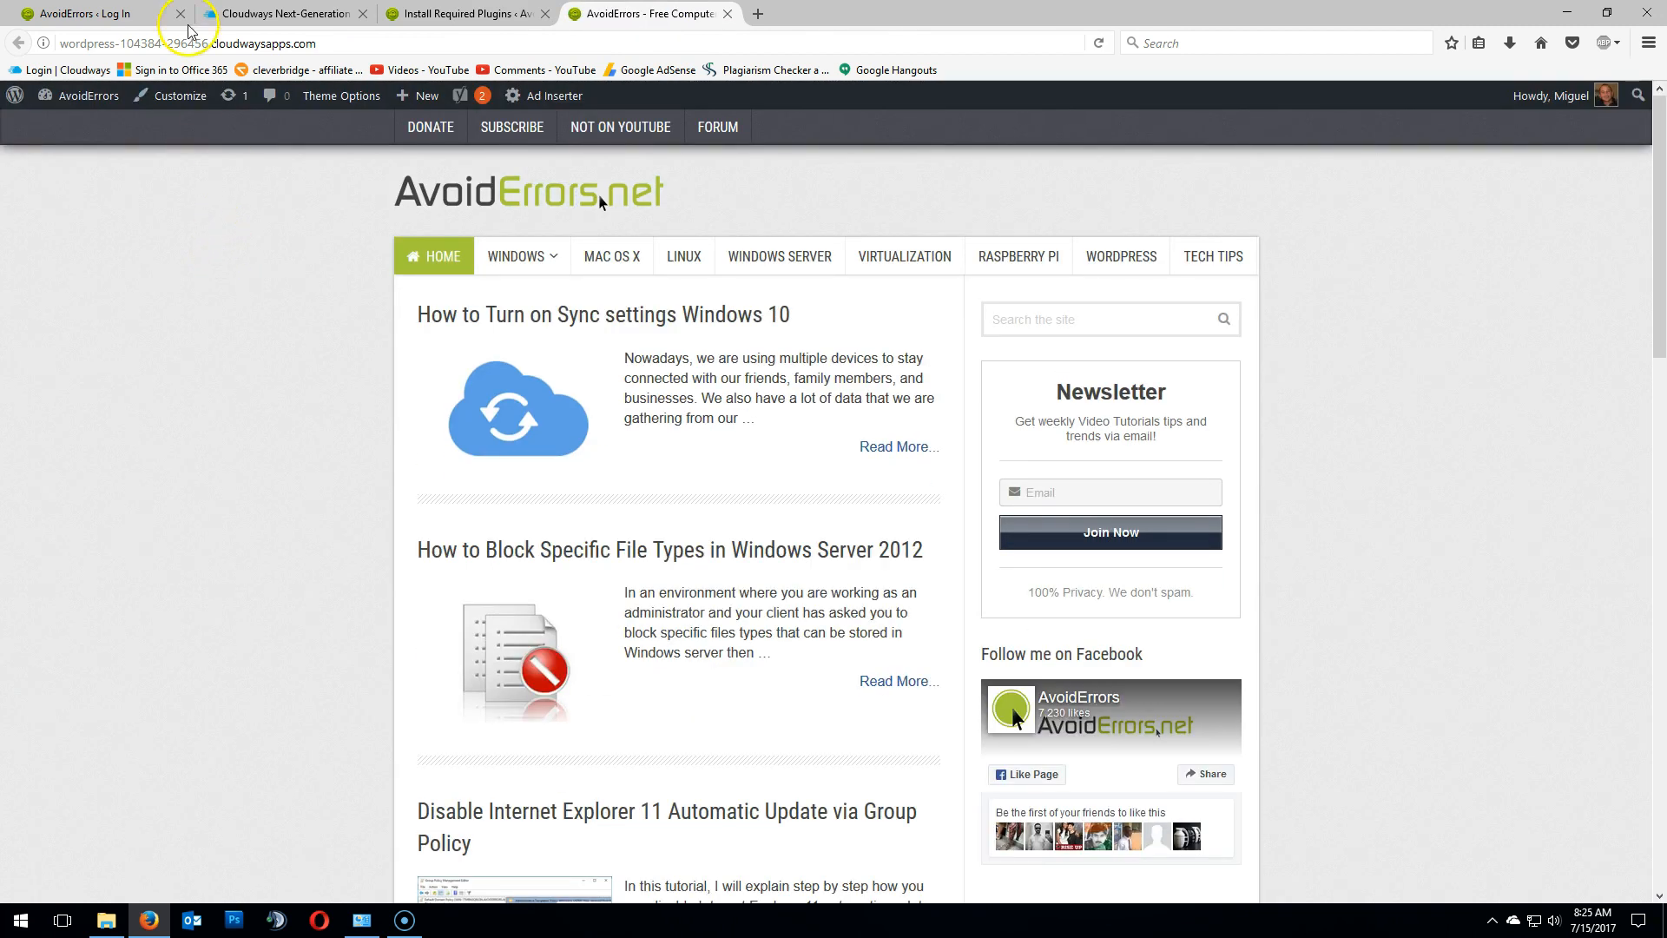
- Open the cloned application's Restore section and choose the 15 July, 2017 - 6:00:06 backup
left_click(260, 44)
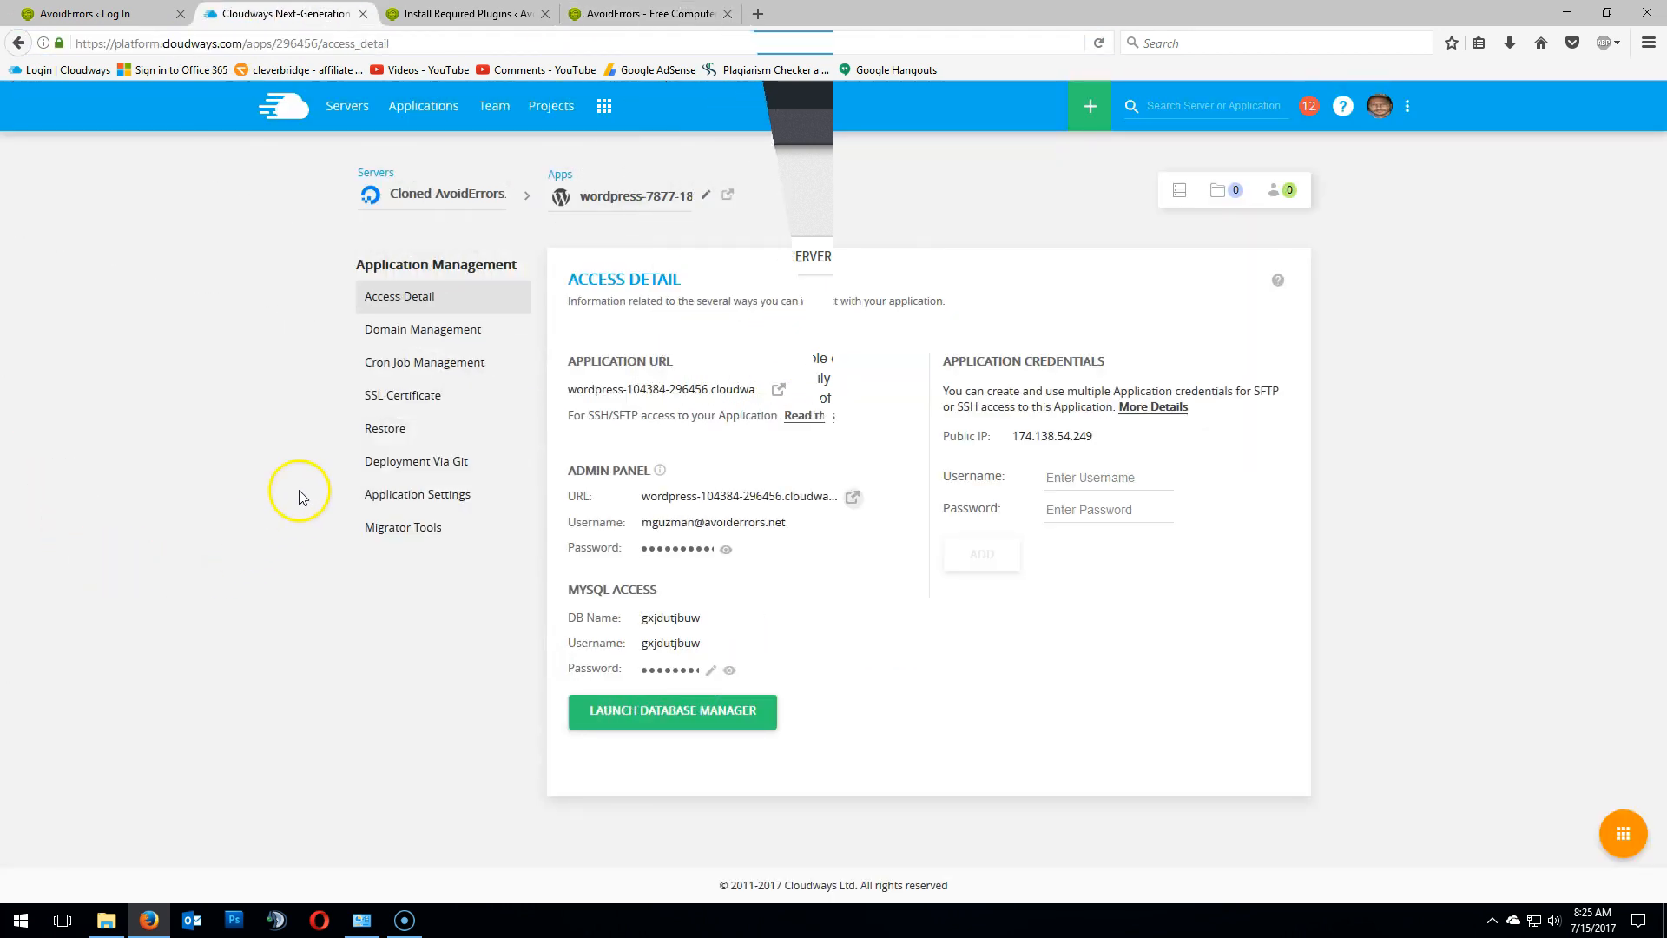
left_click(383, 428)
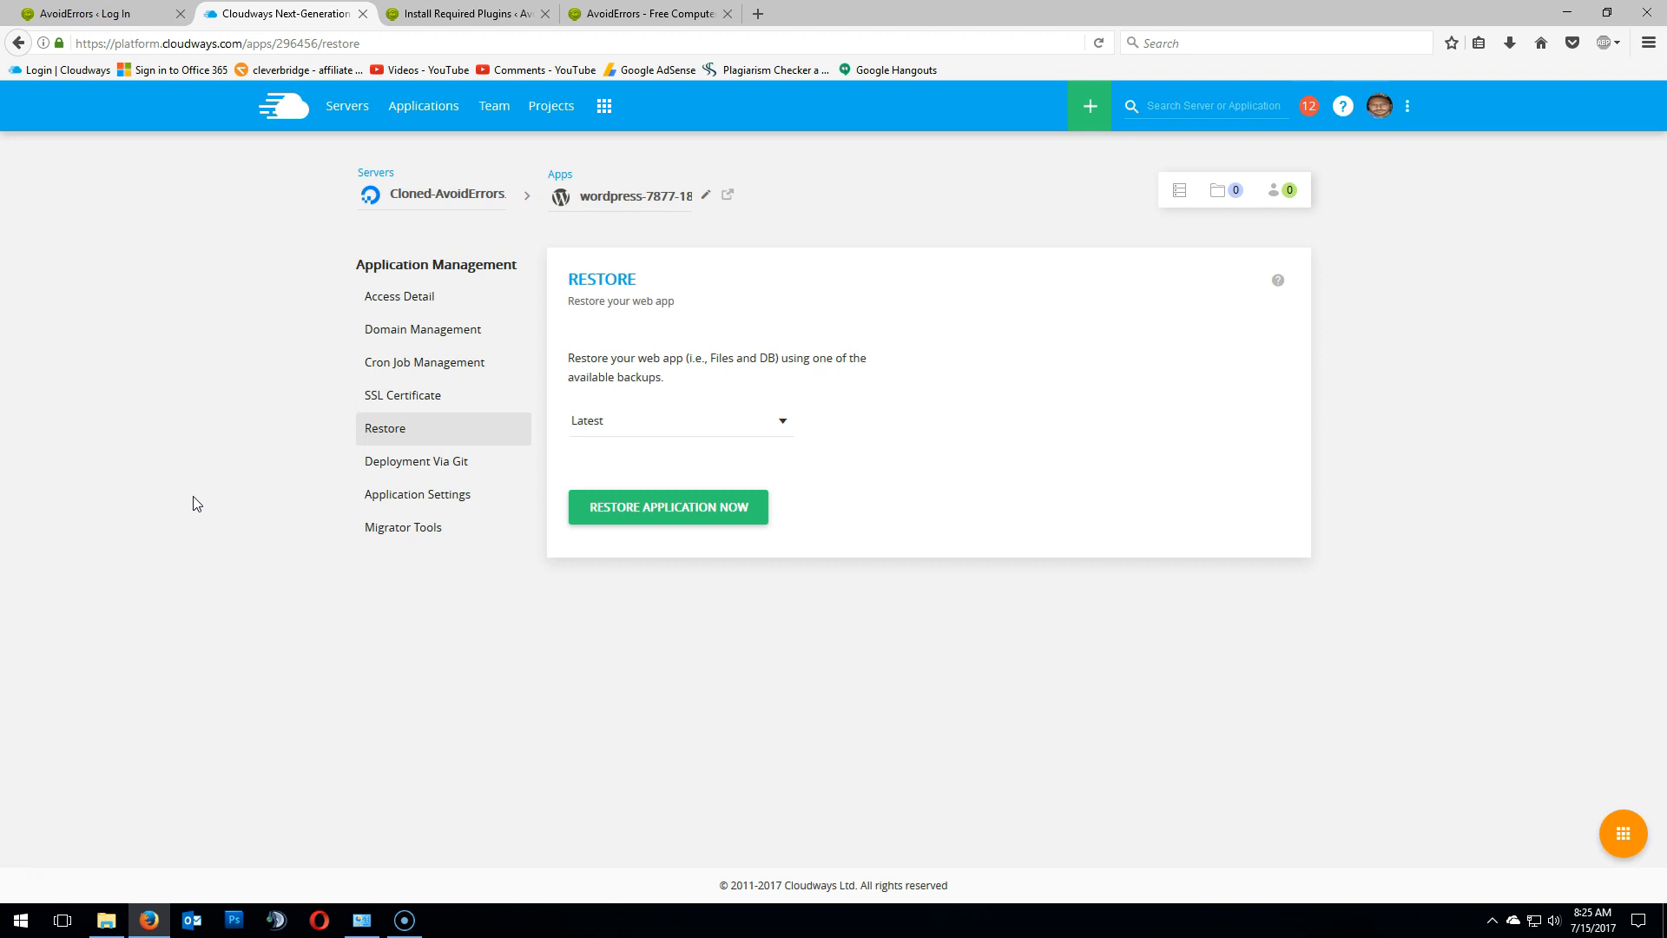
left_click(782, 423)
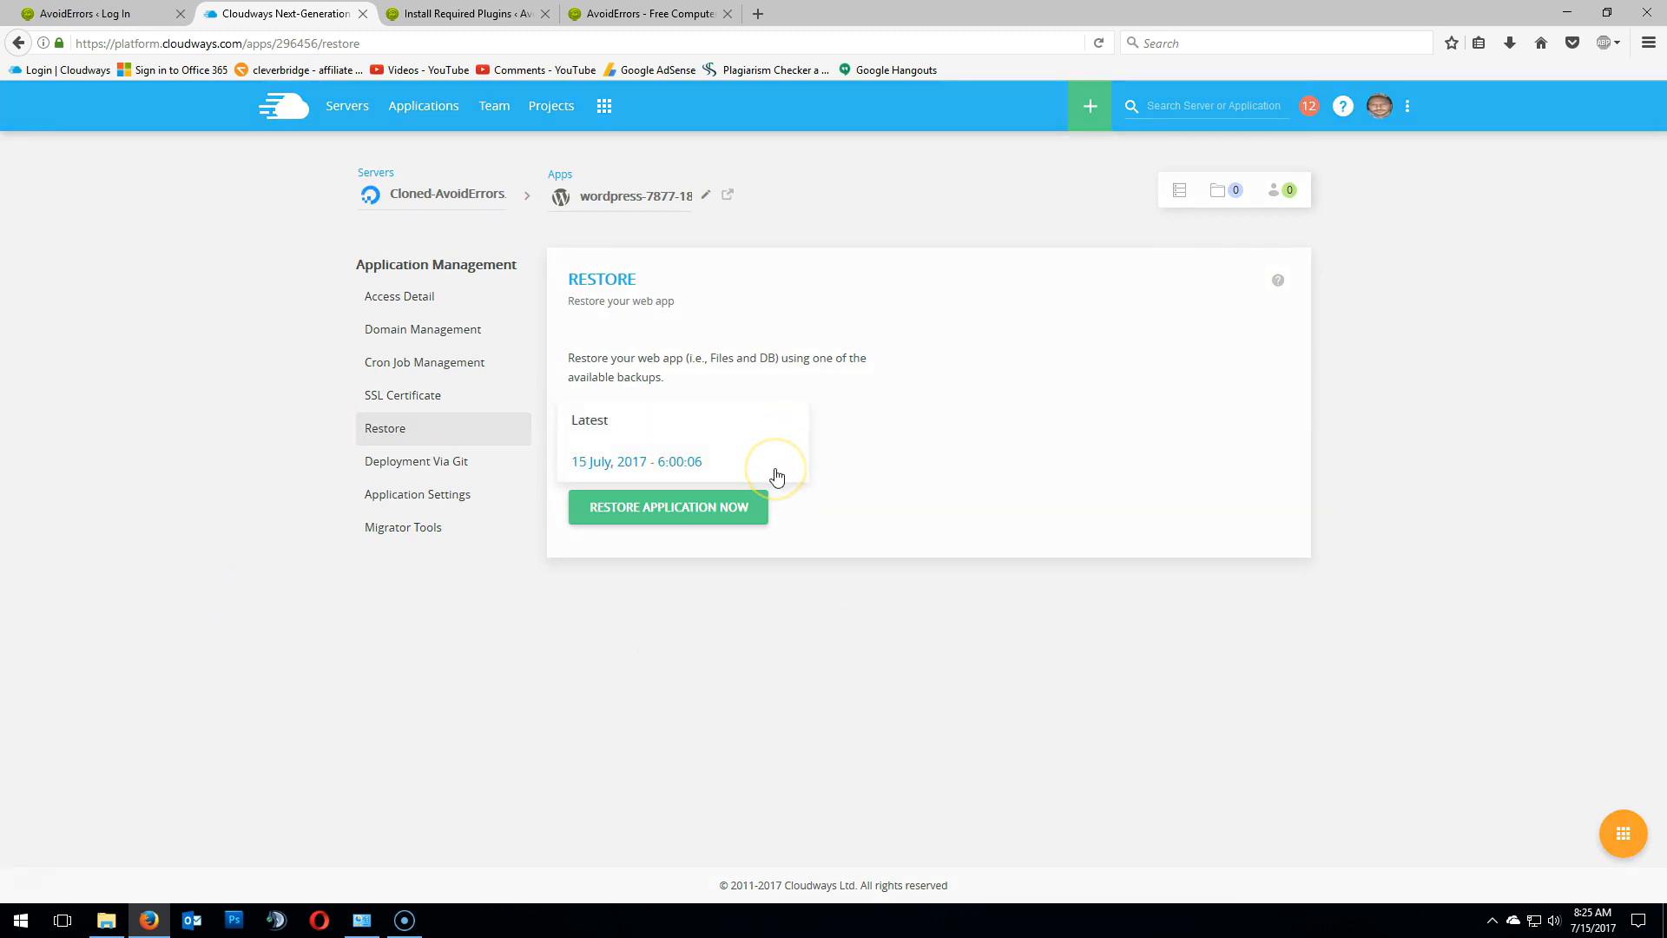
left_click(748, 469)
left_click(741, 469)
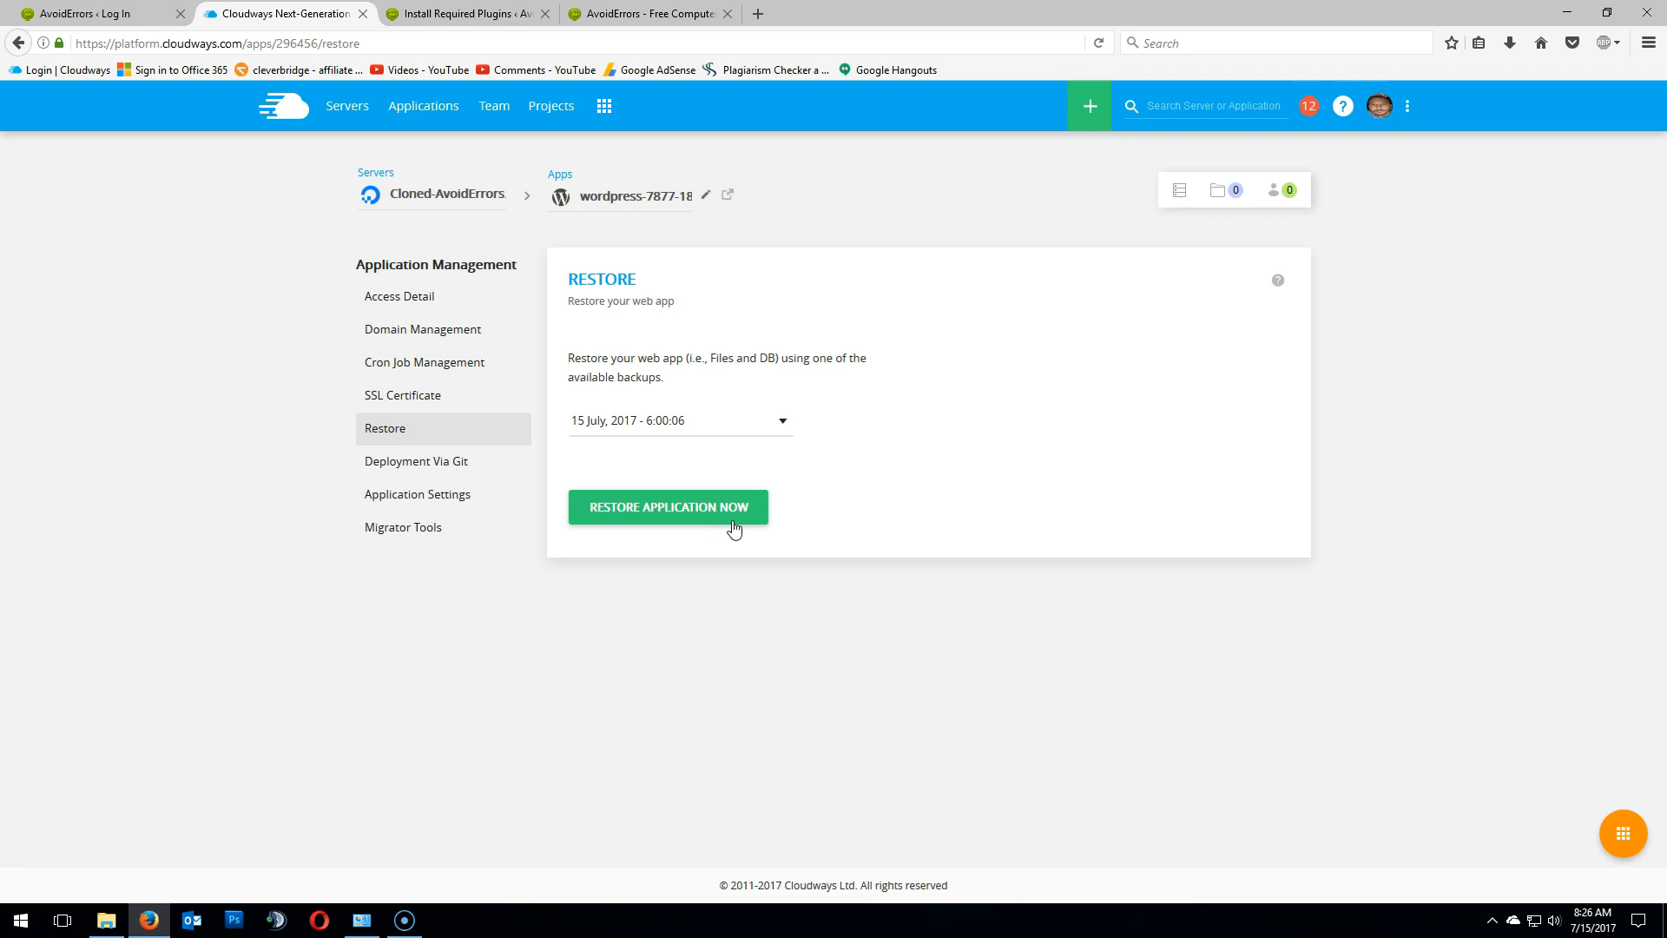
- Delete the Cloned-AvoidErrors.net server from the servers list, entering delete as confirmation
left_click(339, 106)
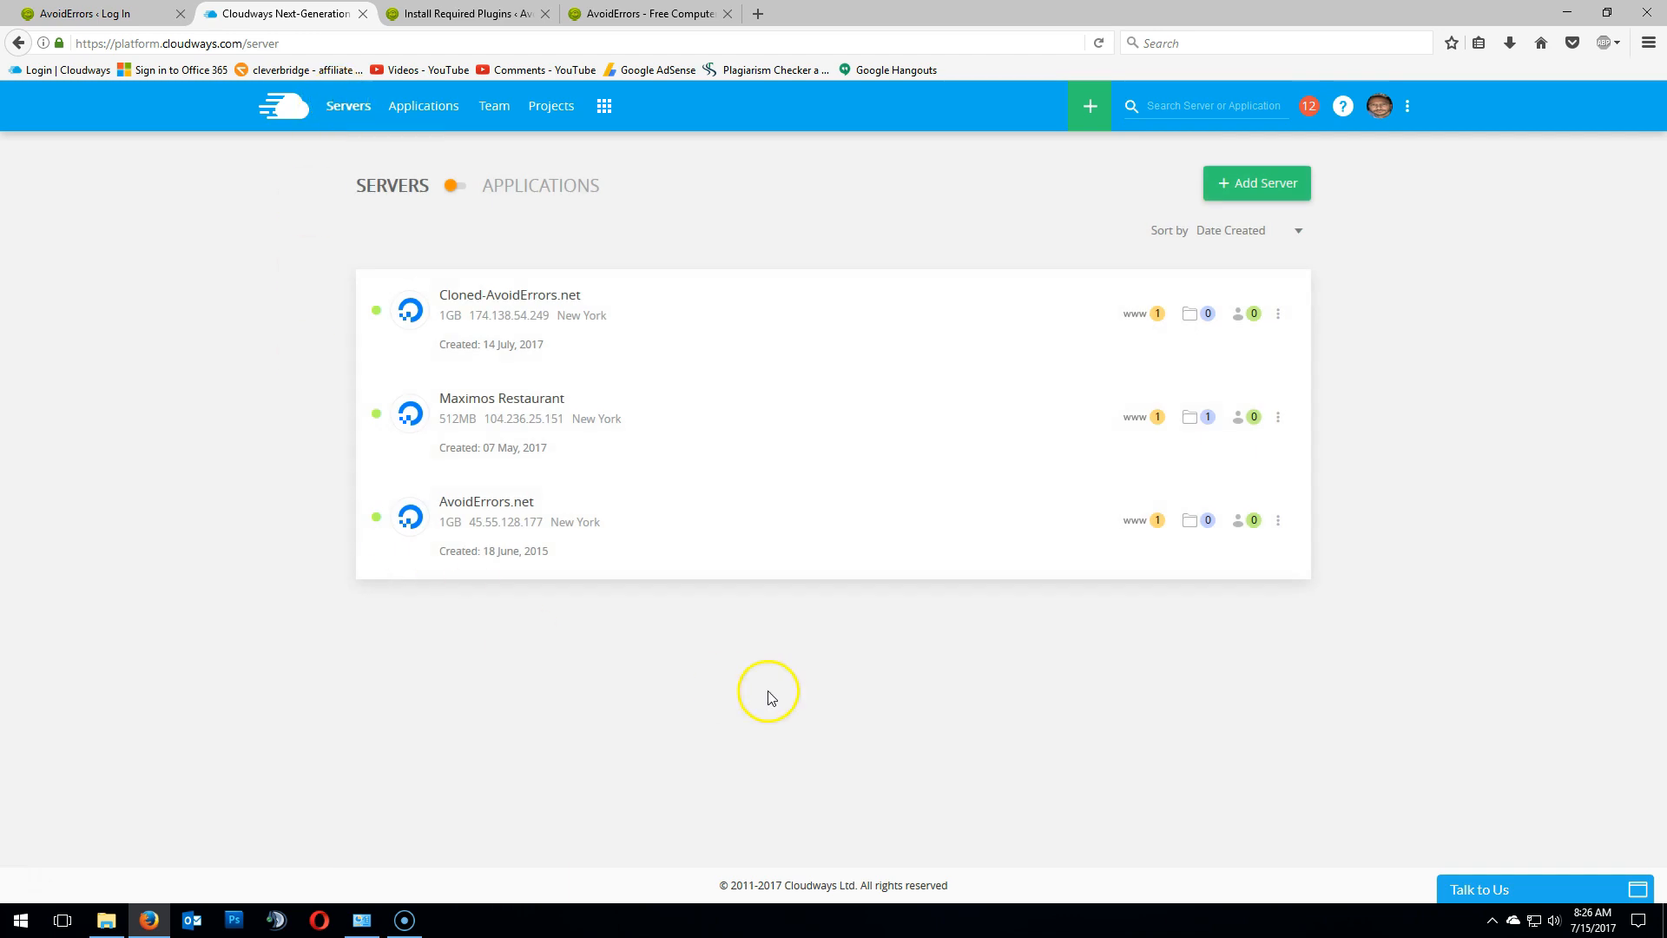
left_click(1278, 313)
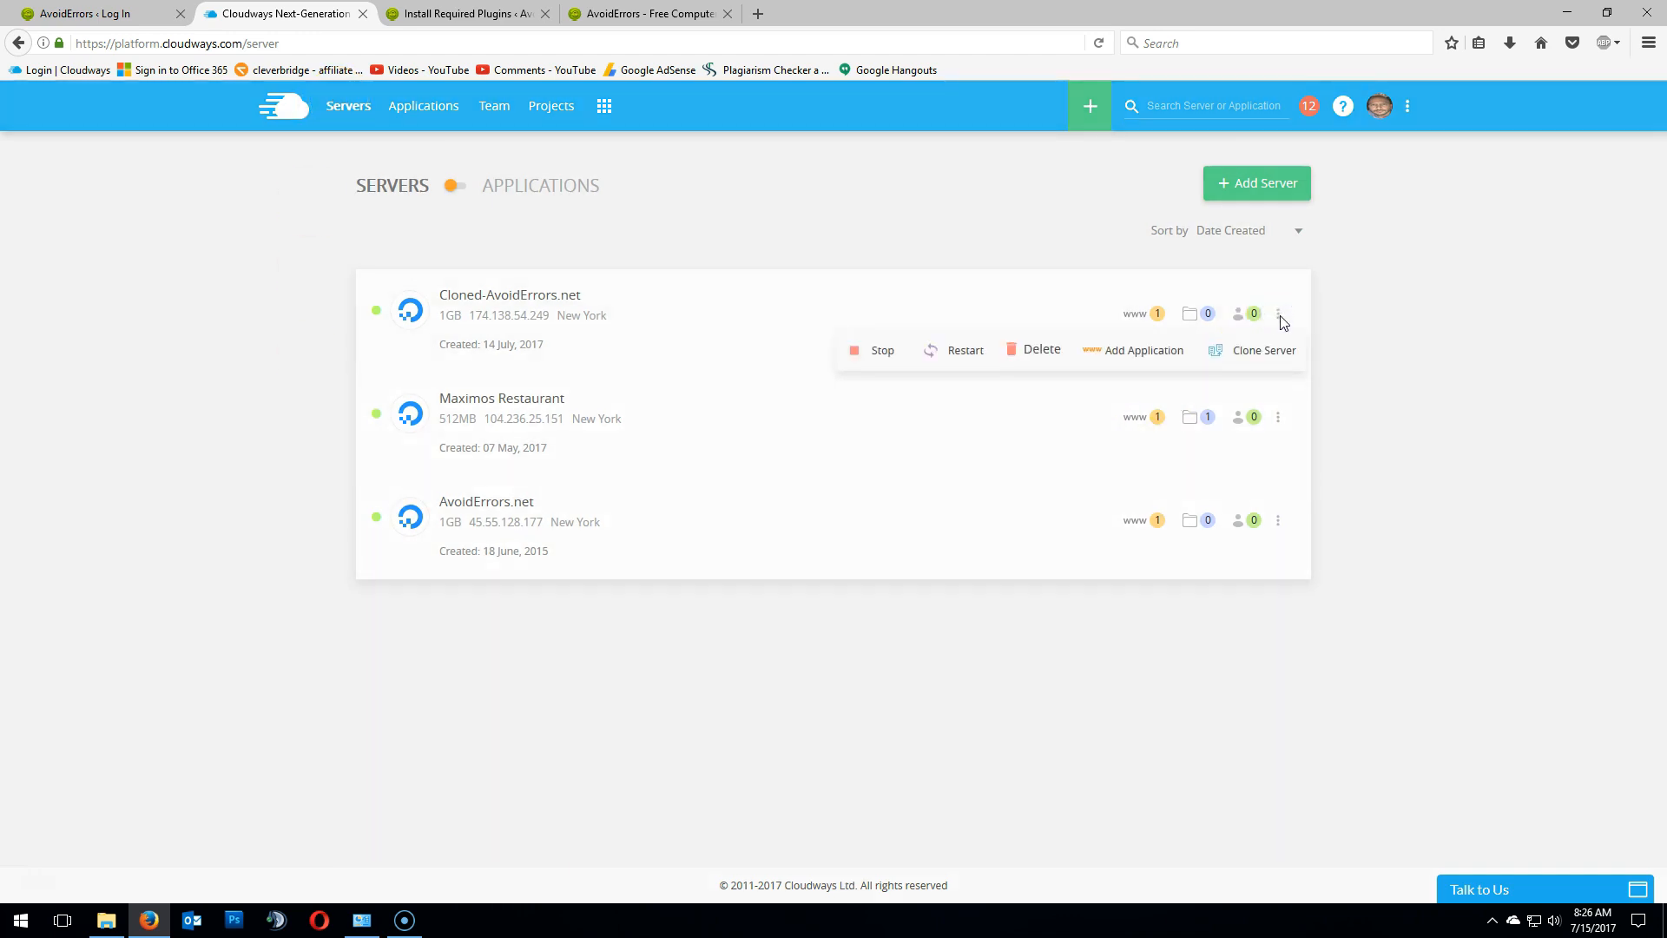
left_click(1275, 355)
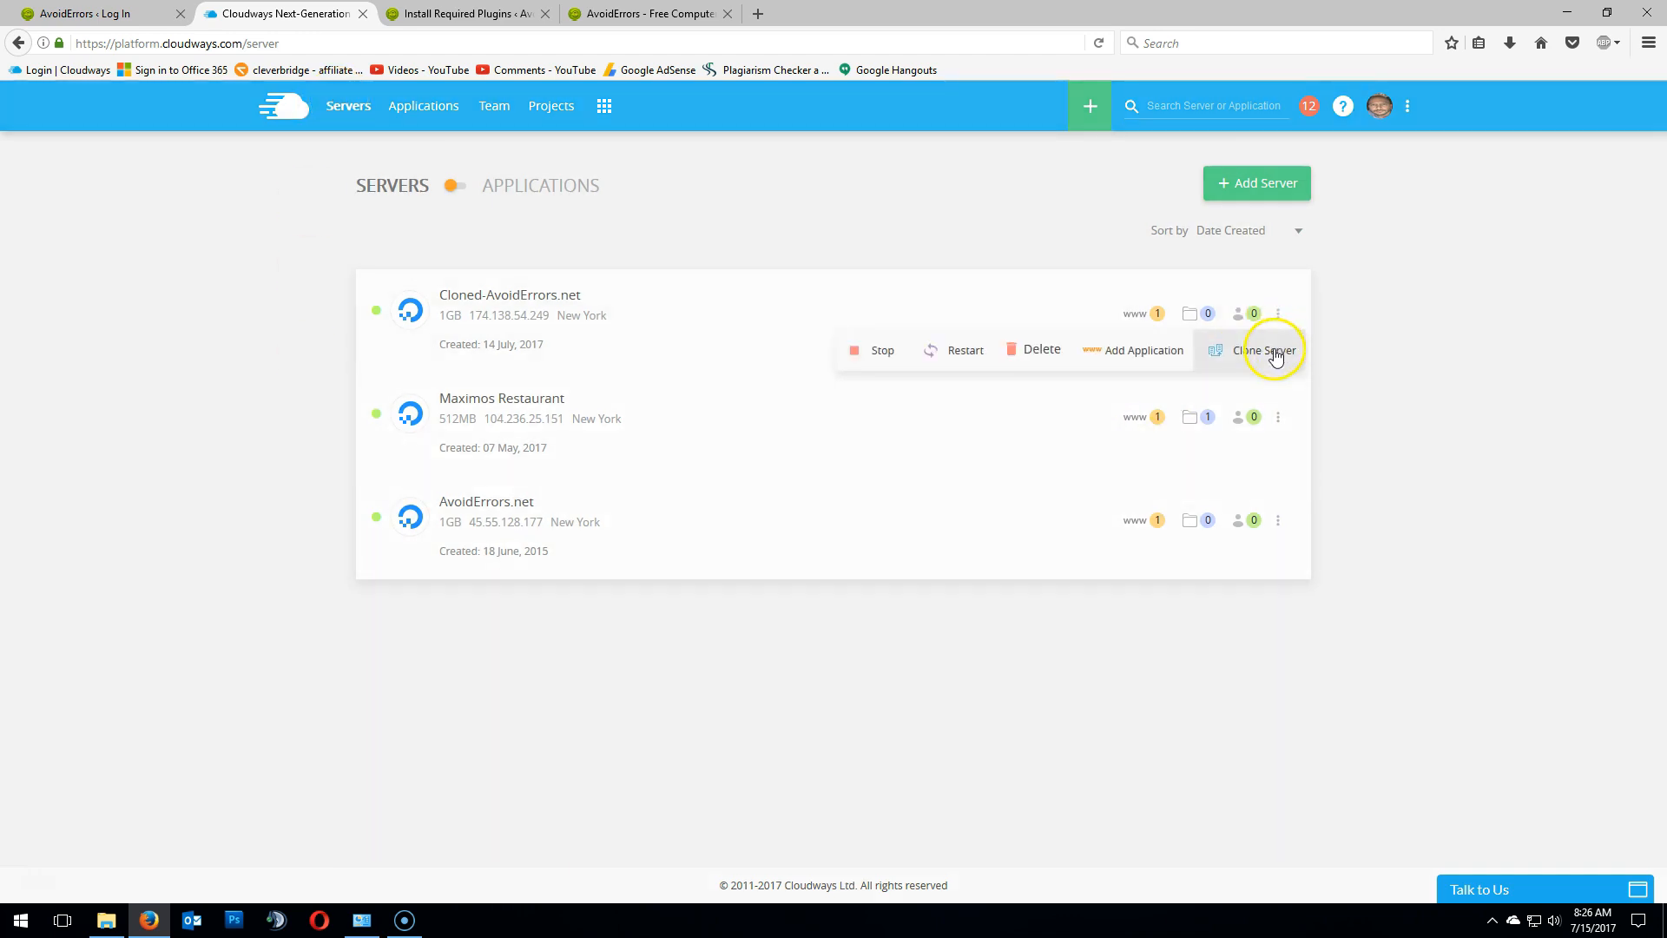
left_click(1047, 358)
left_click(686, 494)
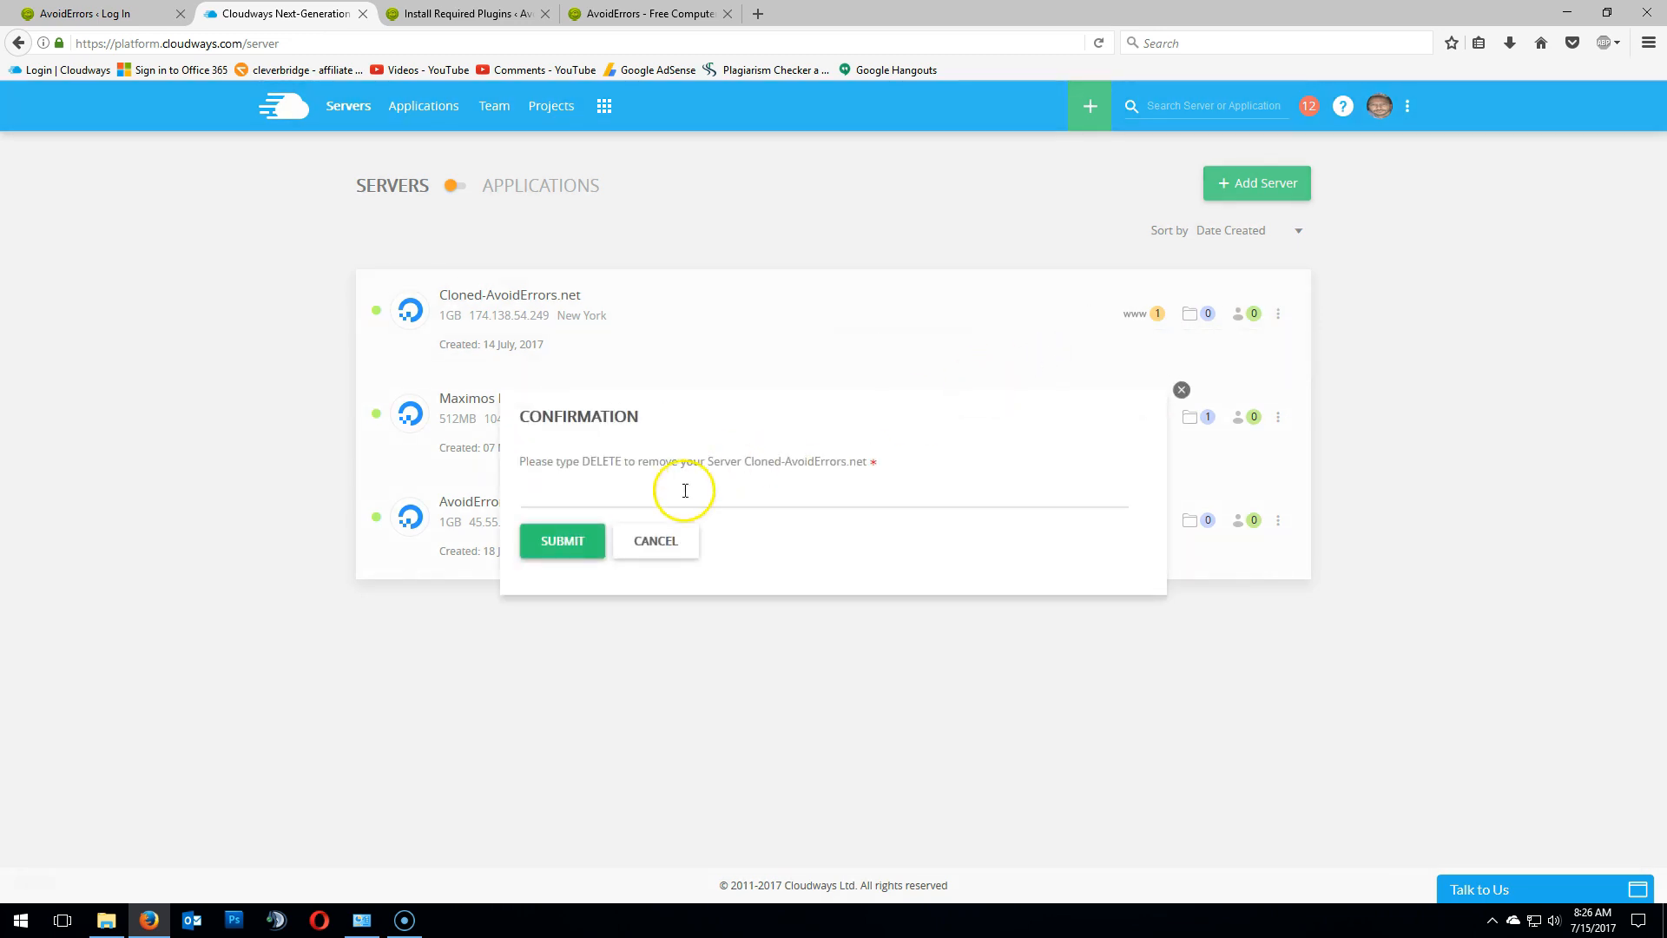
type("delete")
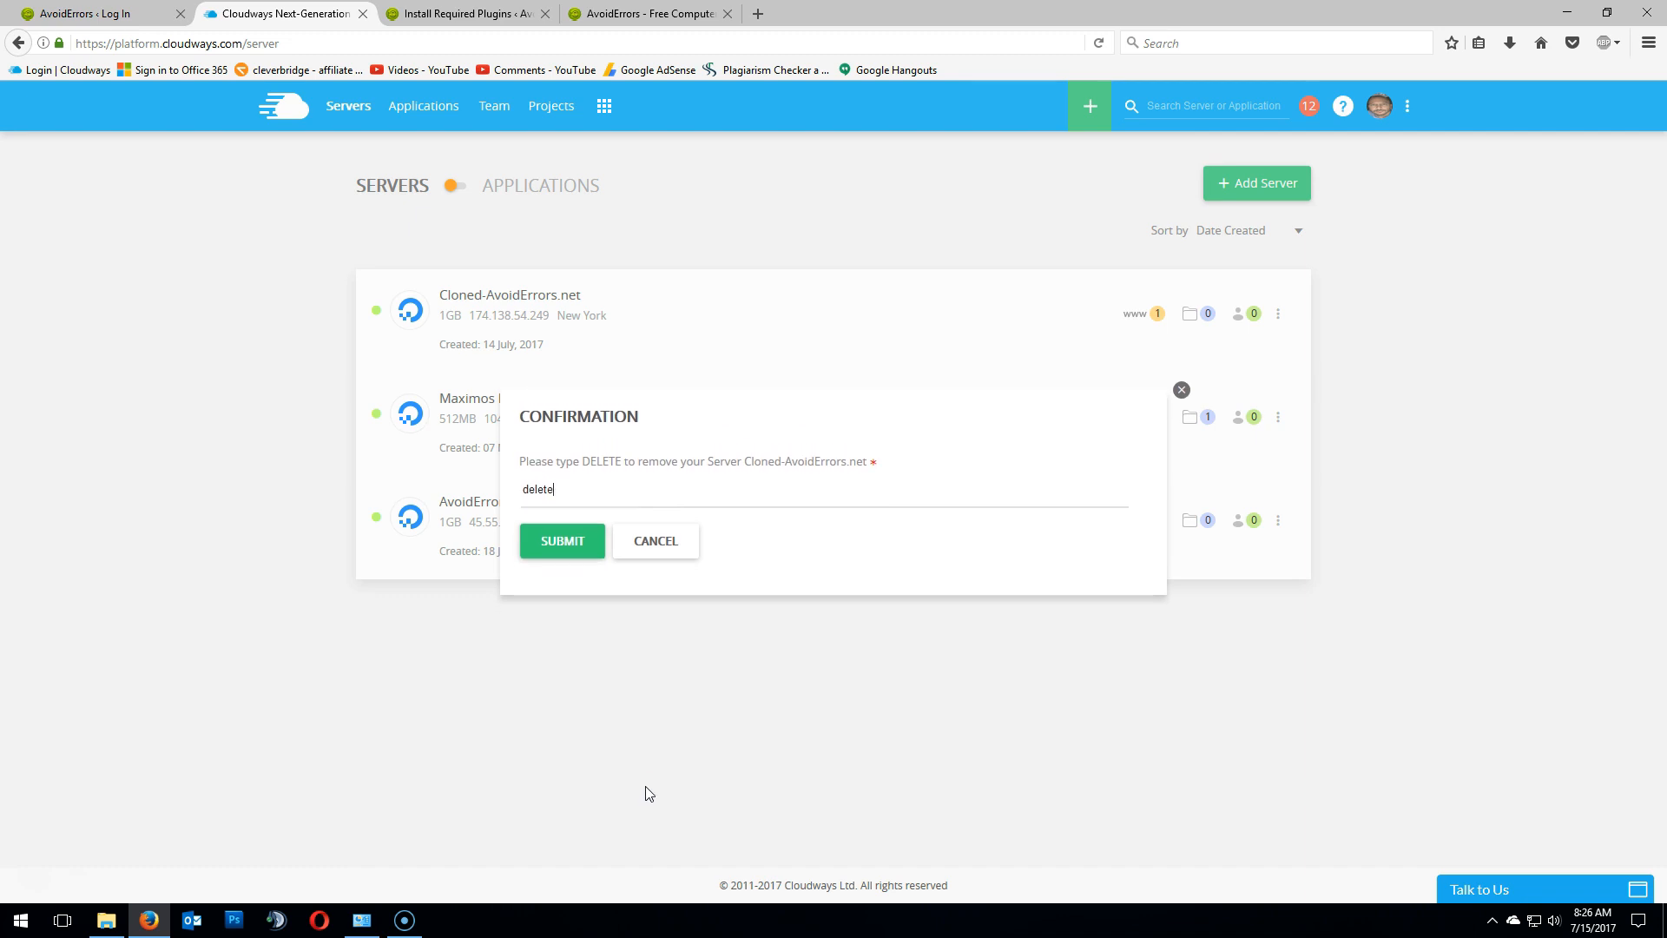